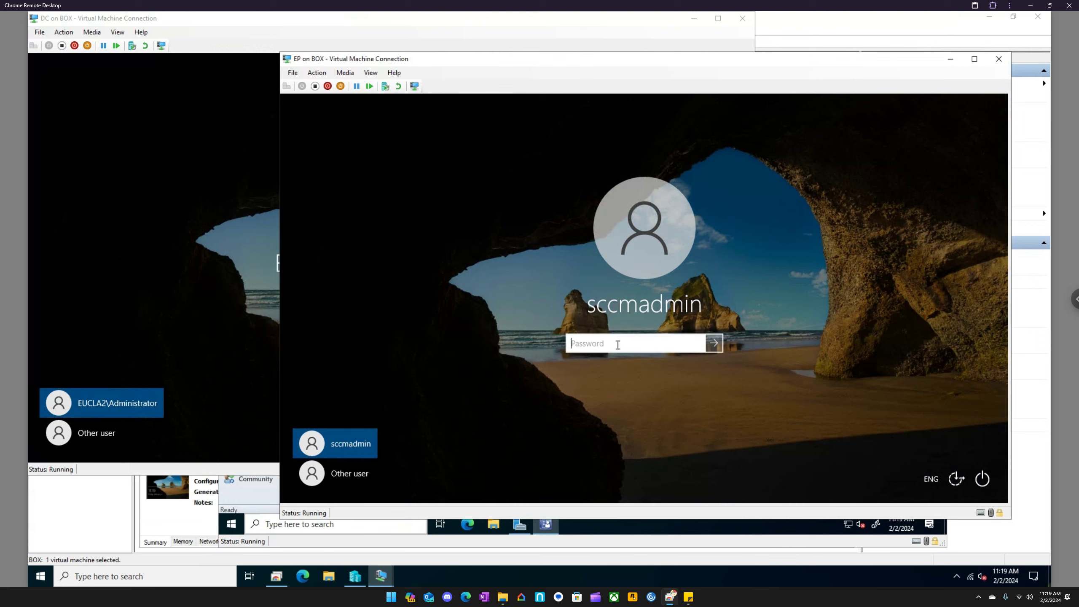
- Sign in to the EP virtual machine by entering the account password
text(••••••••••)
key(Return)
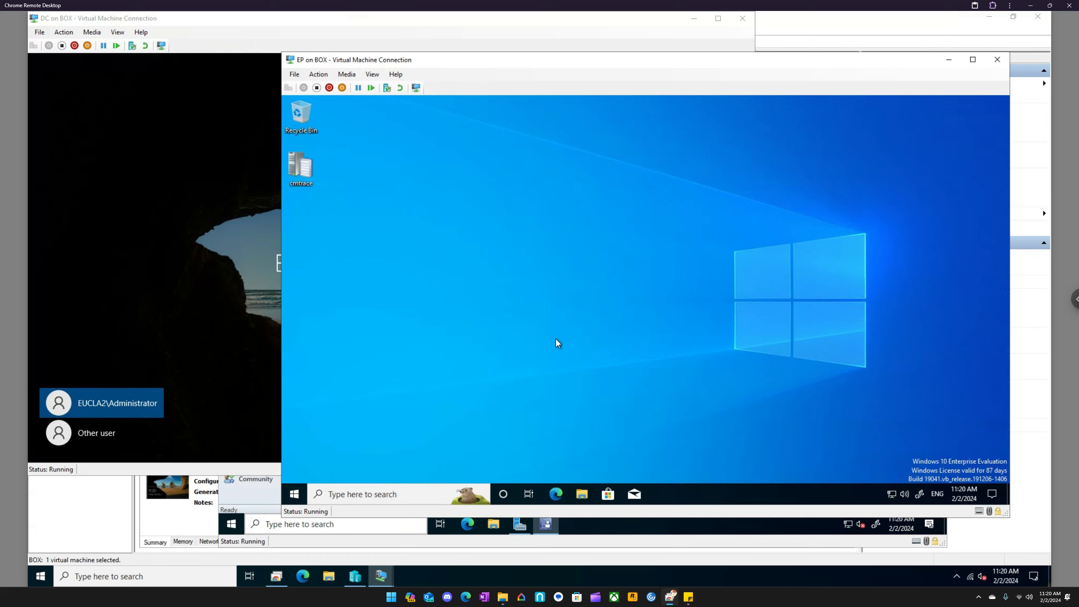
- Open Microsoft Store in the virtual machine and search it for "msix"
click(609, 495)
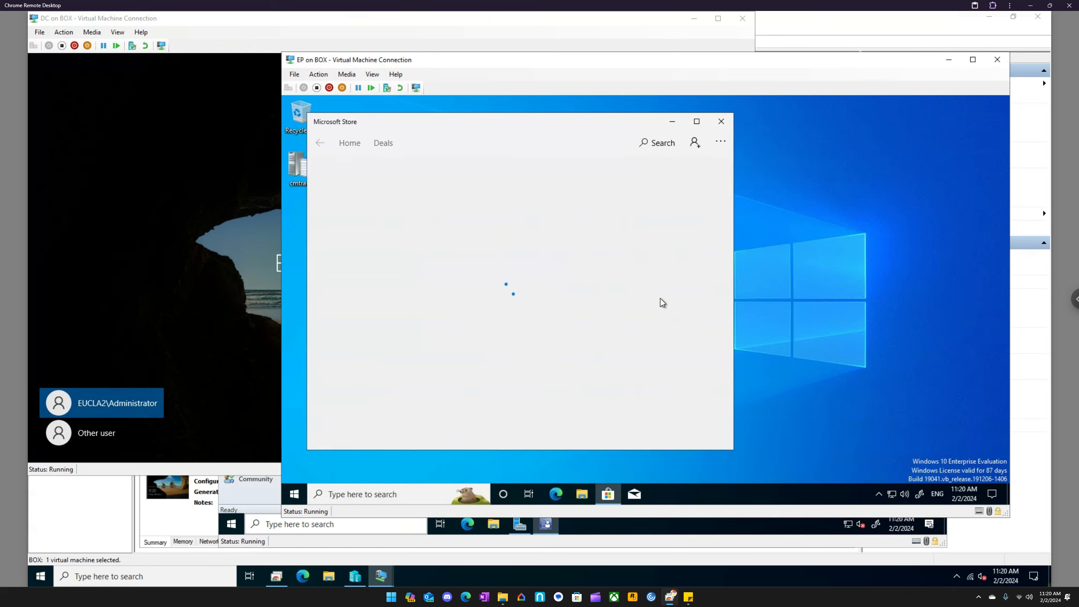
click(661, 142)
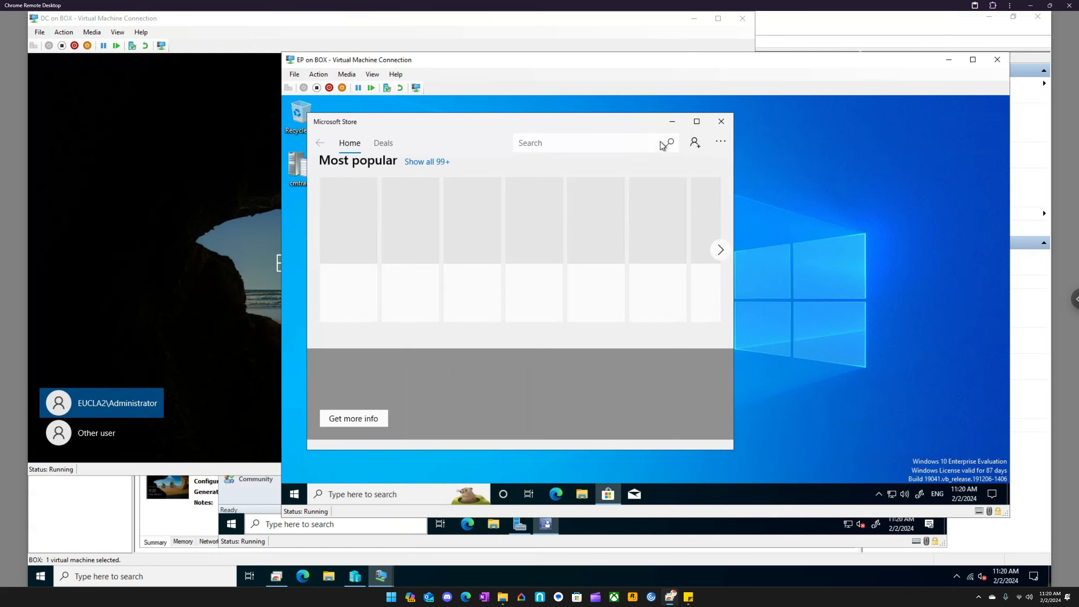
text(msix)
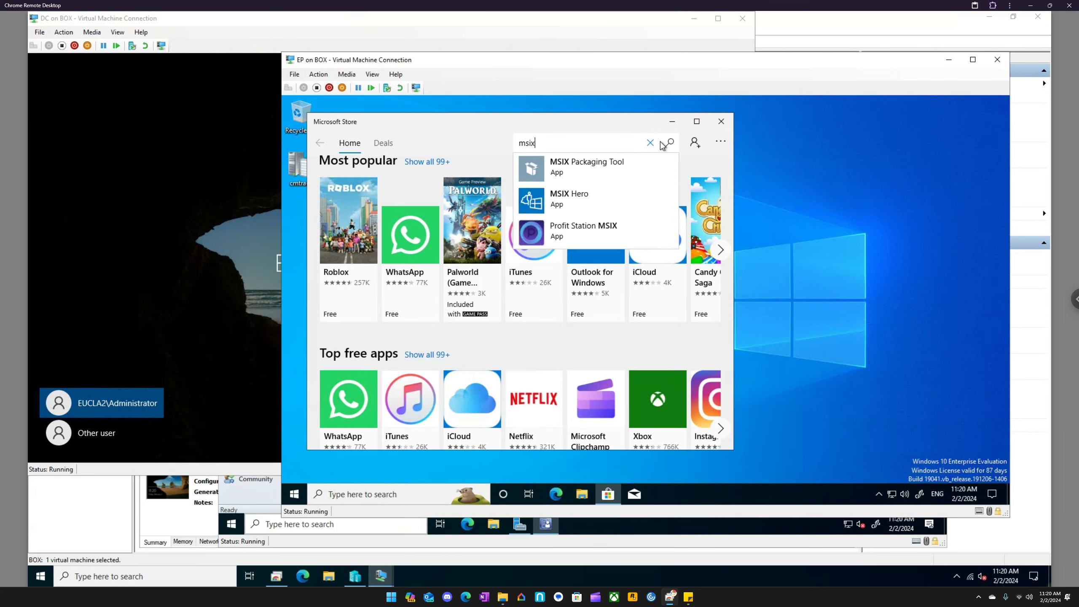
click(661, 143)
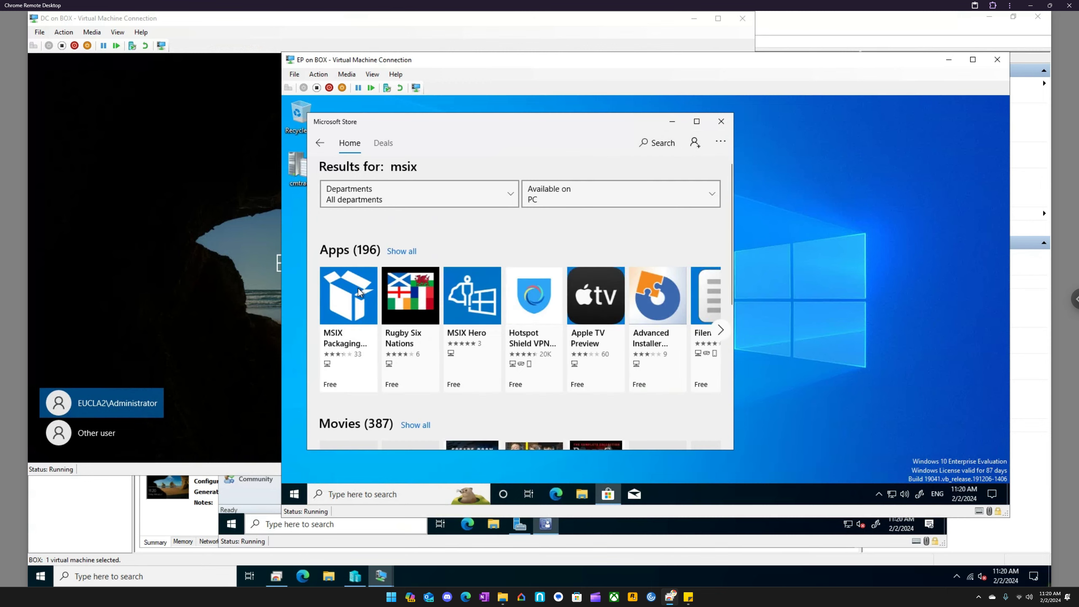
- Get the MSIX Packaging Tool from the search results, declining to sign in with Microsoft
click(359, 290)
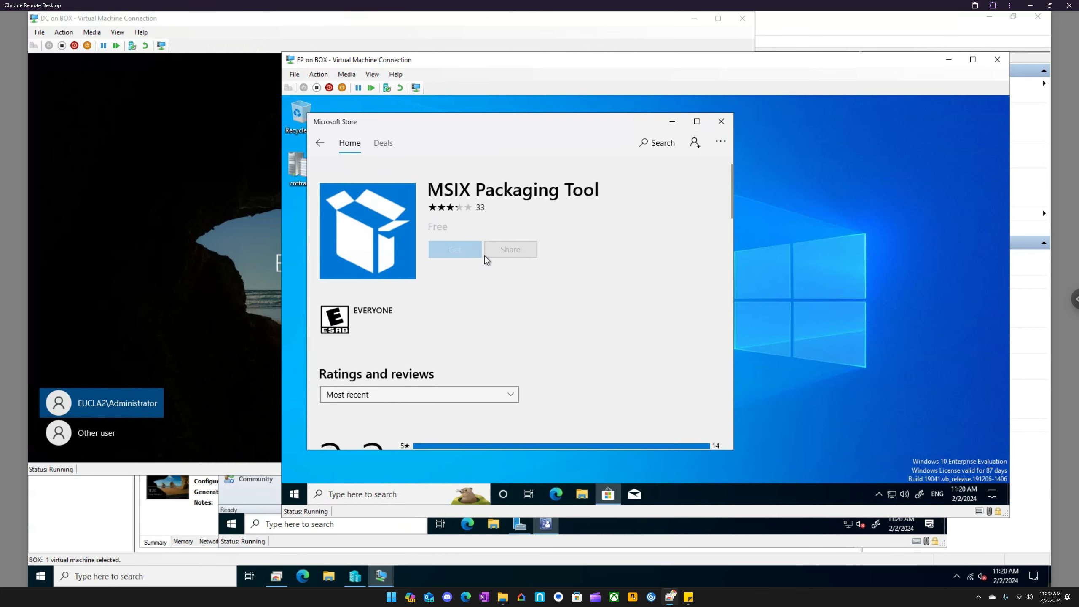
click(467, 252)
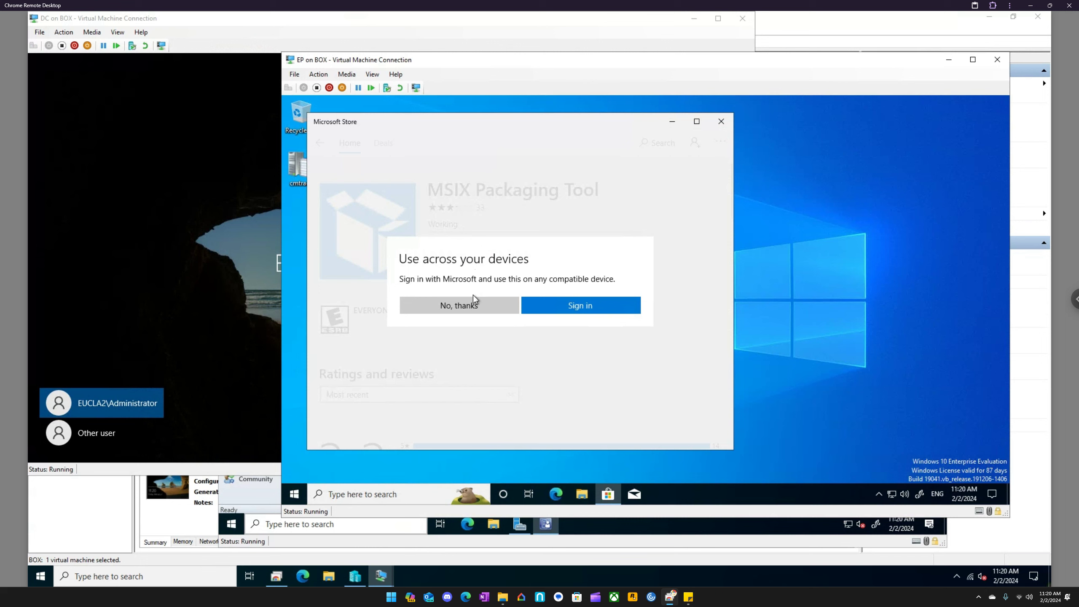
click(473, 306)
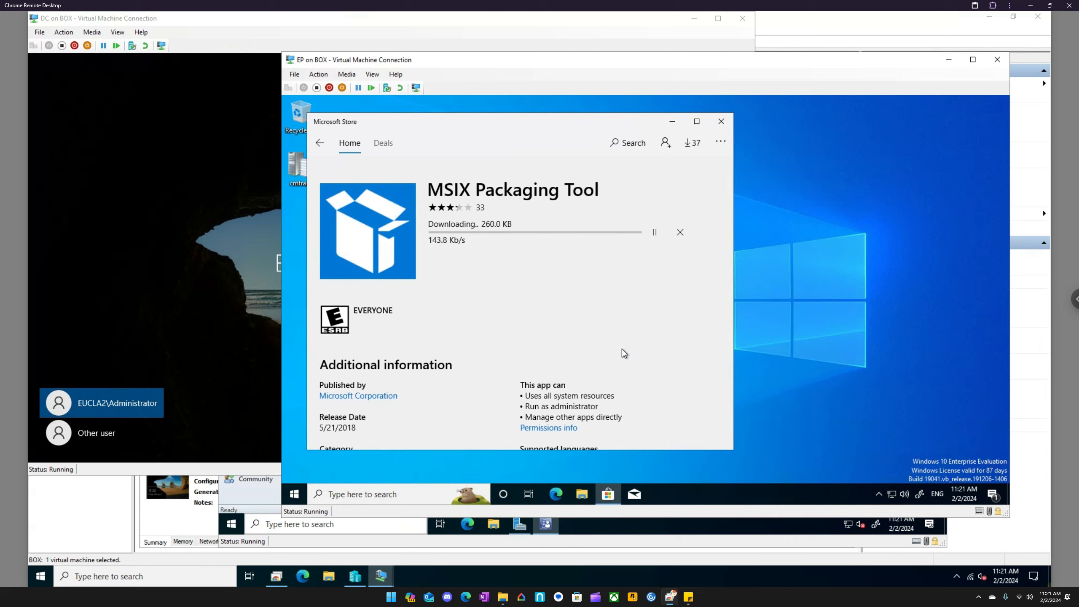
- Create a new folder named Temp at the root of the Local Disk (C:) drive
click(587, 493)
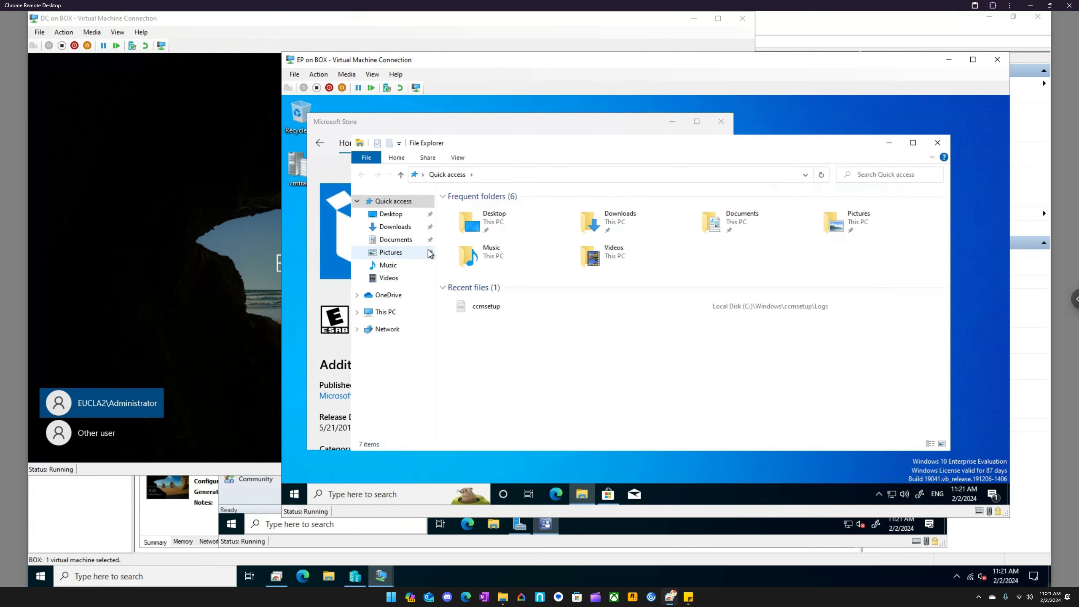
click(386, 311)
double_click(658, 325)
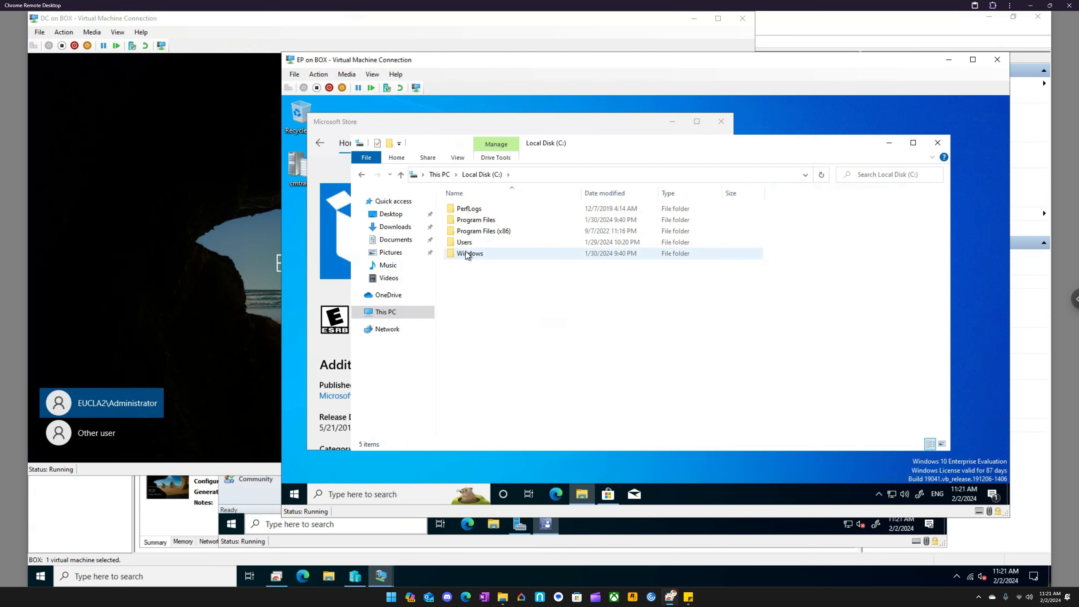
right_click(479, 279)
mouse_move(441, 380)
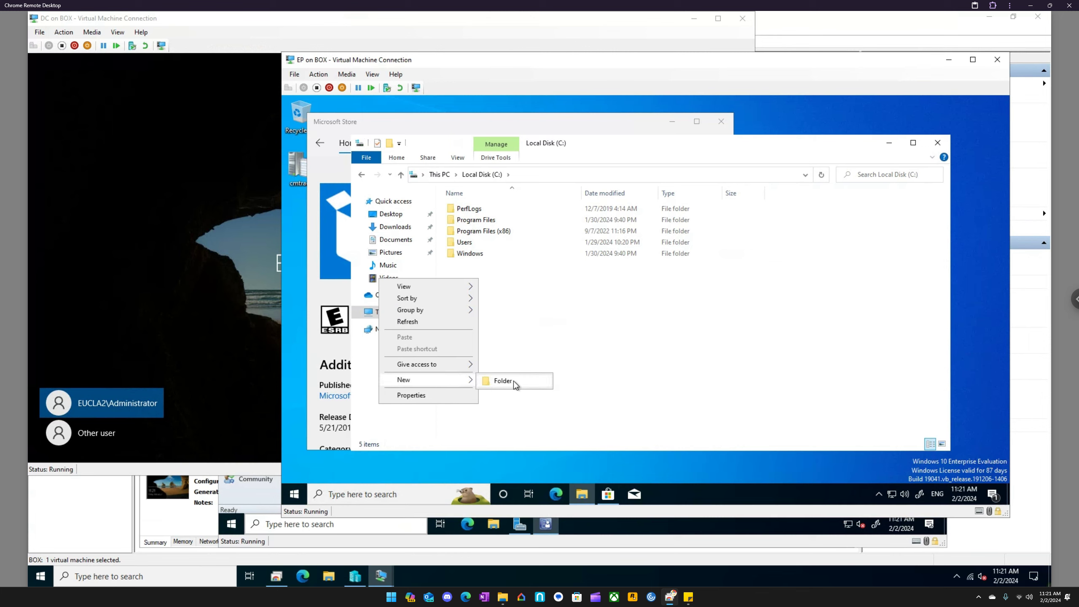
click(514, 382)
text(Temp)
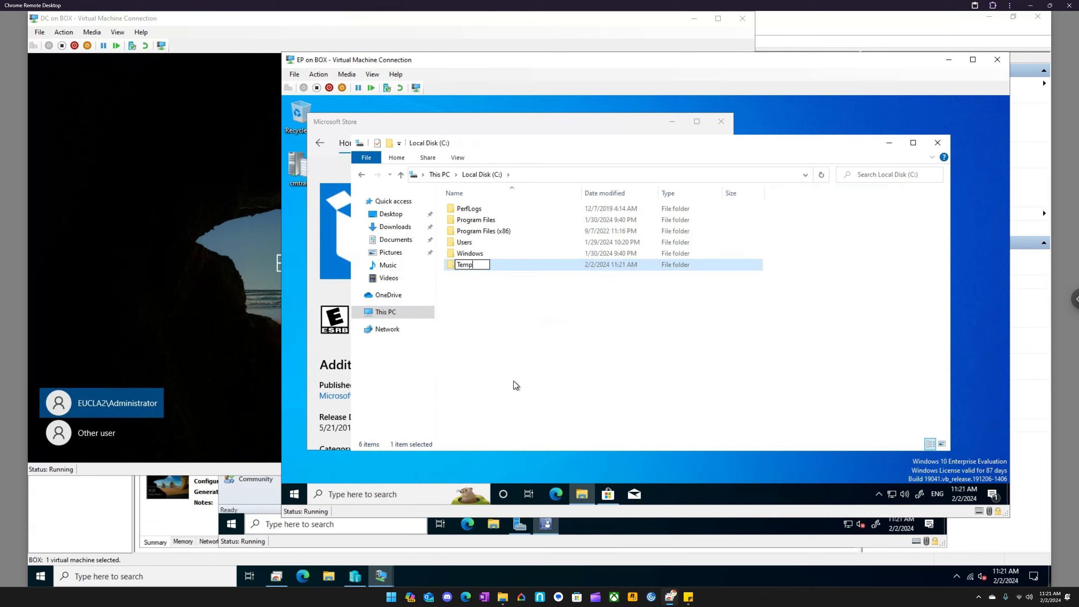
key(Return)
- Launch the newly installed MSIX Packaging Tool and open the virtual machine's DVD drive media options
click(400, 312)
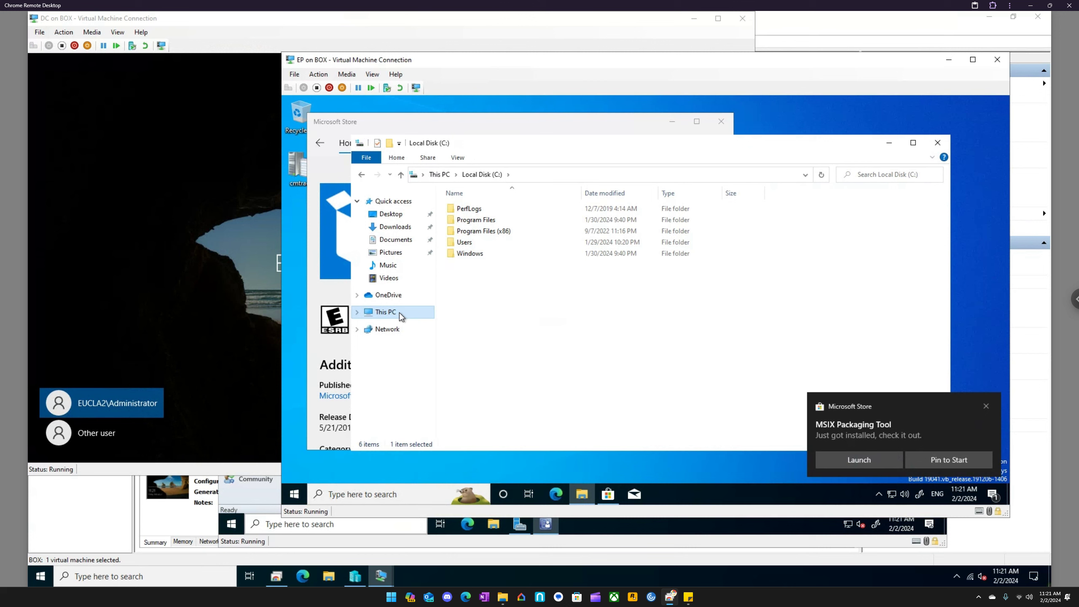
click(856, 461)
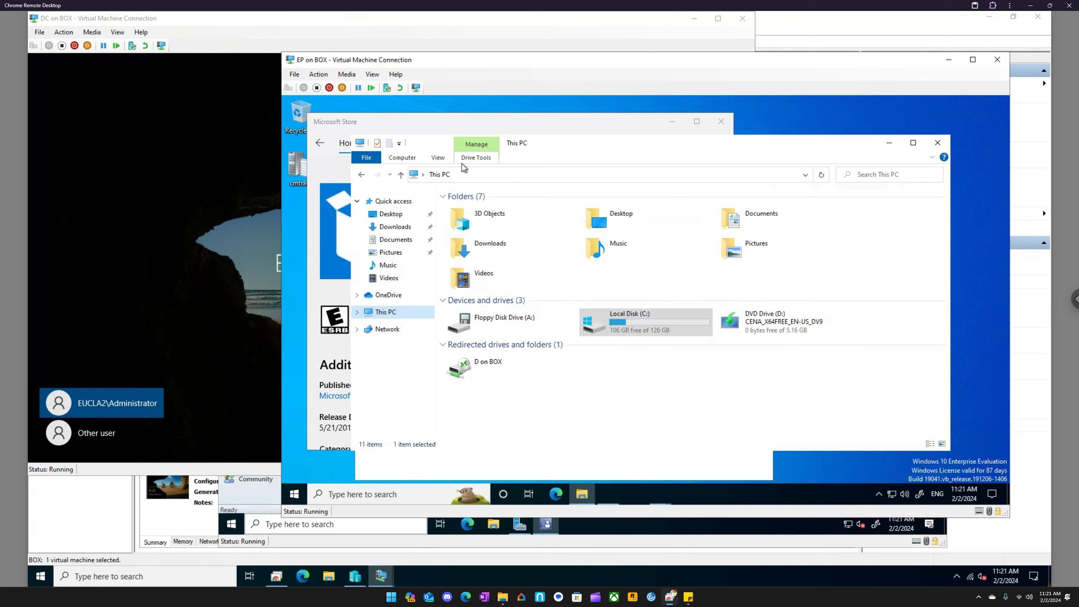
click(370, 77)
mouse_move(352, 78)
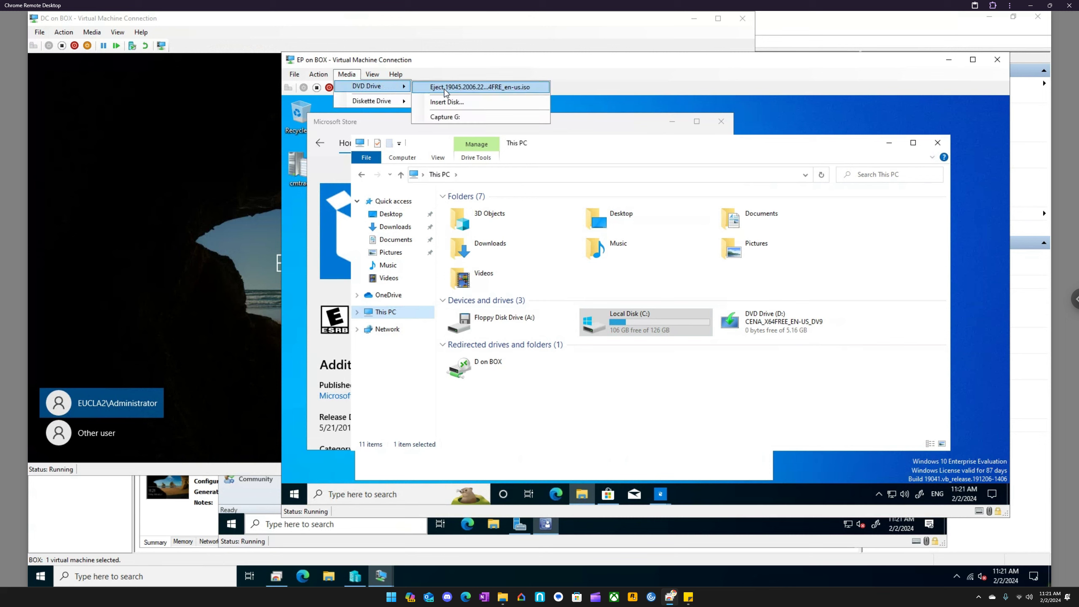
click(444, 90)
- Copy the vlc-3.0.20-win64 installer from the Installers folder on the redirected drive D on BOX into C:\Temp
double_click(484, 364)
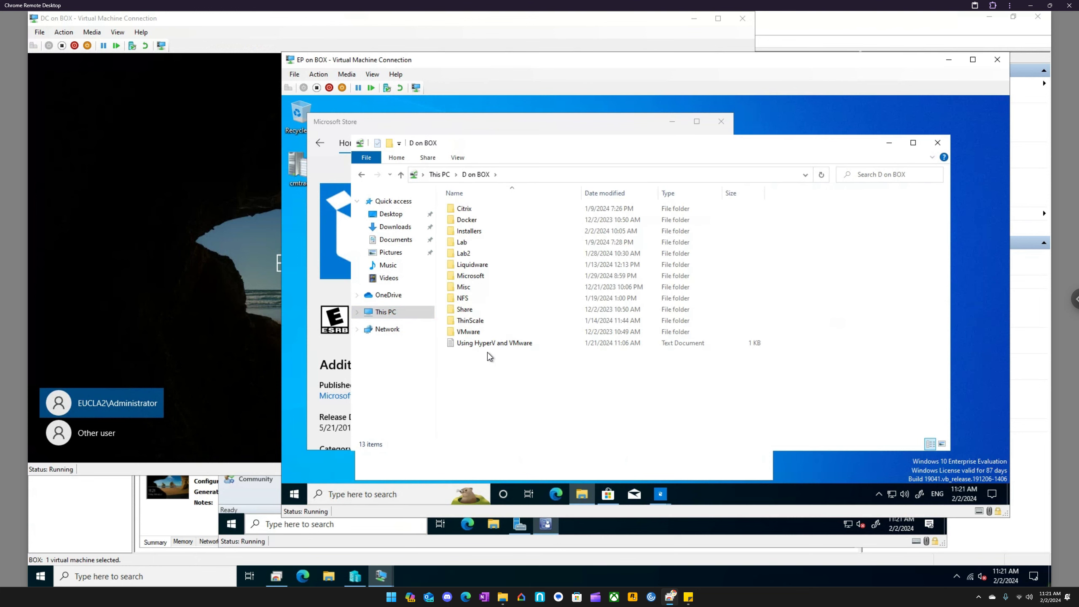
click(478, 233)
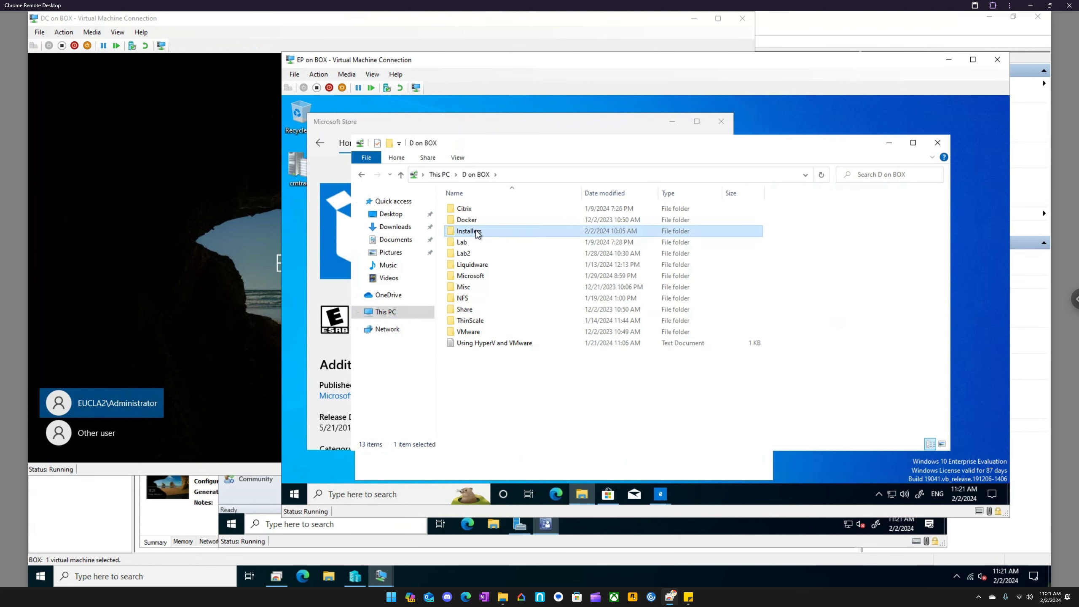
double_click(477, 233)
click(474, 209)
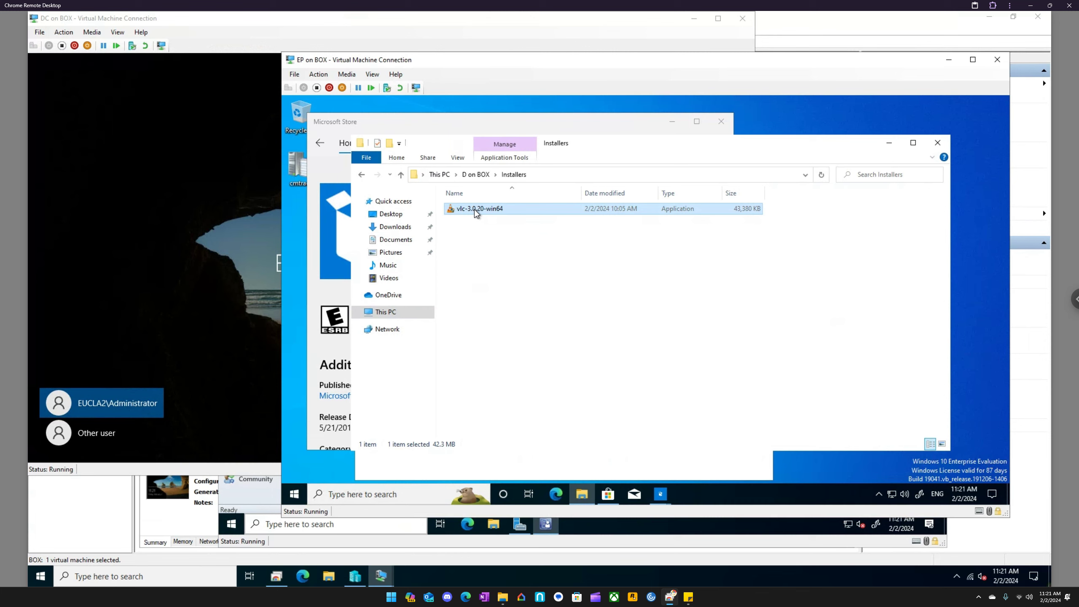
click(388, 313)
double_click(620, 327)
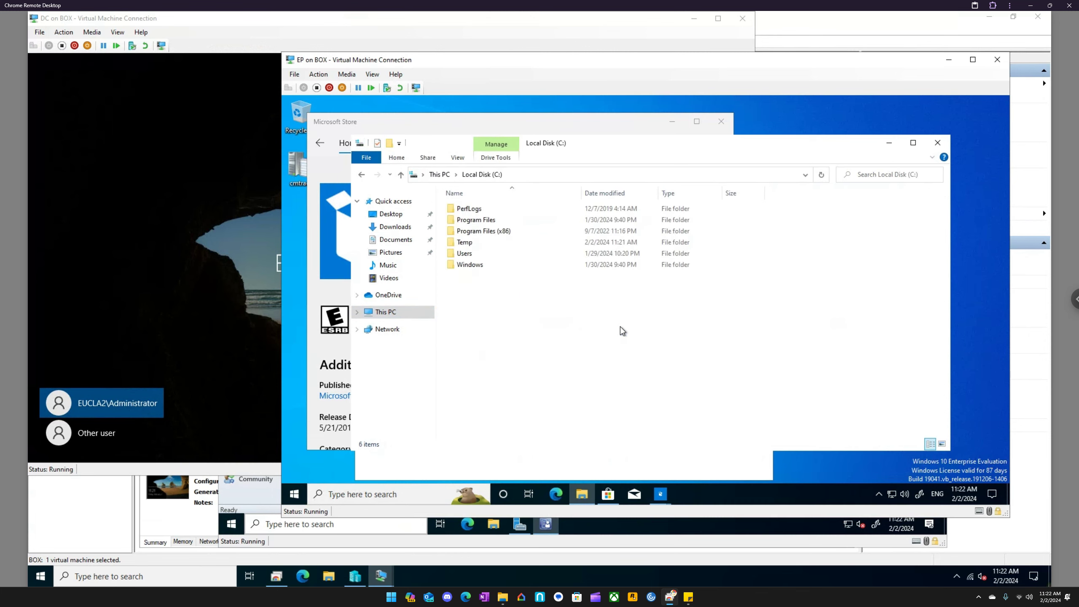
click(474, 243)
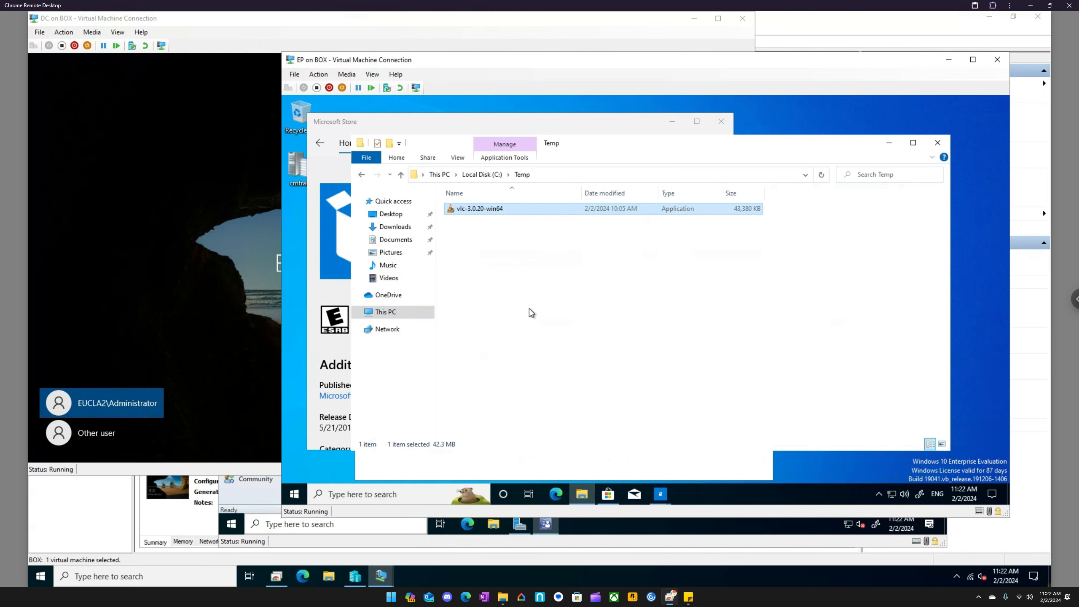
- Clear away the Microsoft Store and File Explorer windows, and decline sending diagnostic data in the MSIX Packaging Tool
click(719, 121)
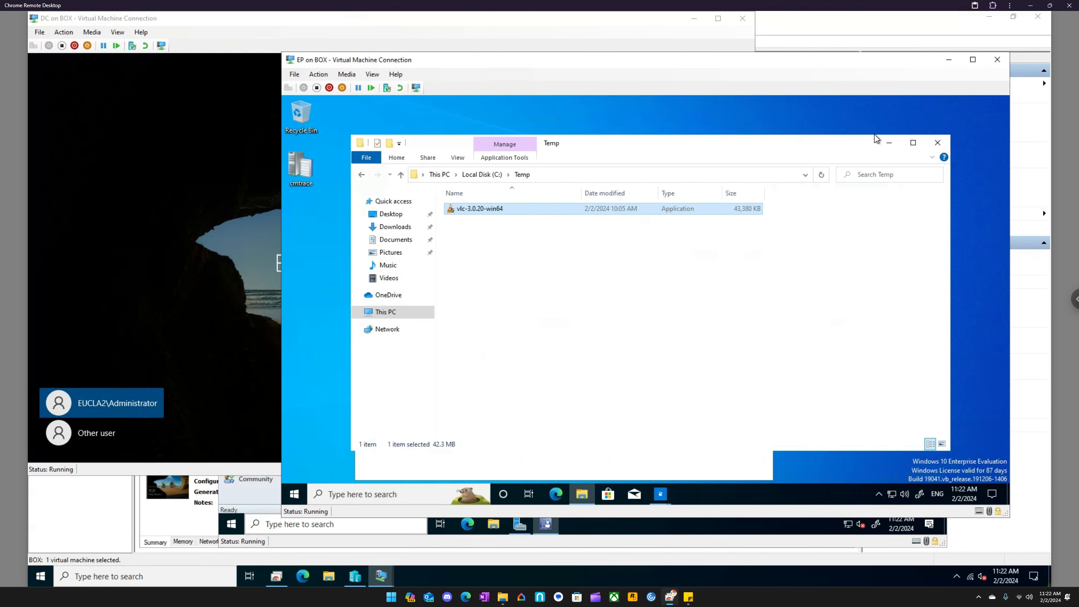
click(886, 145)
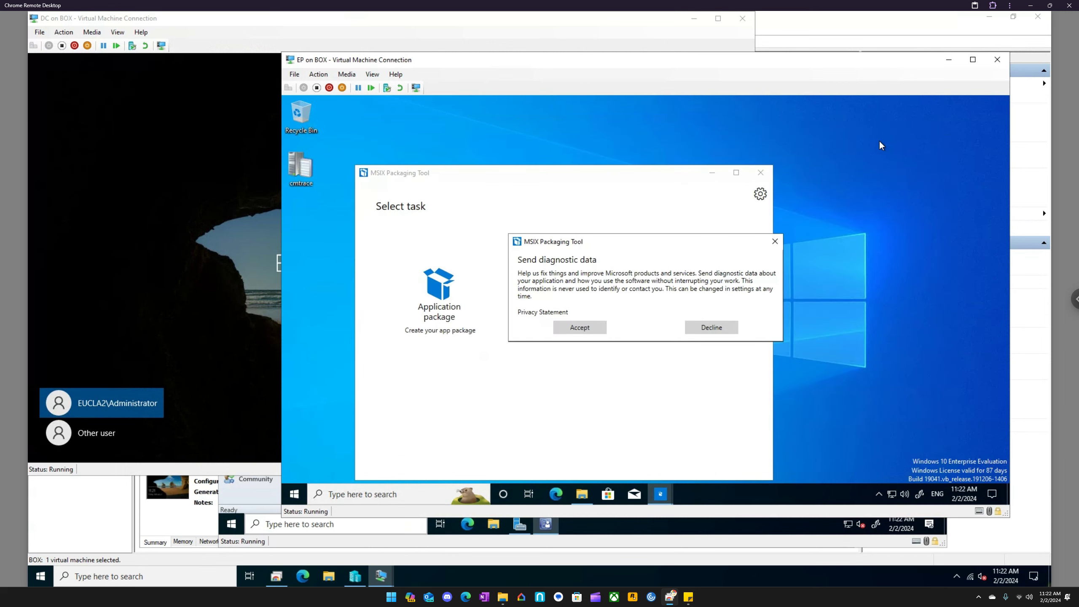
click(714, 328)
drag(560, 171, 611, 127)
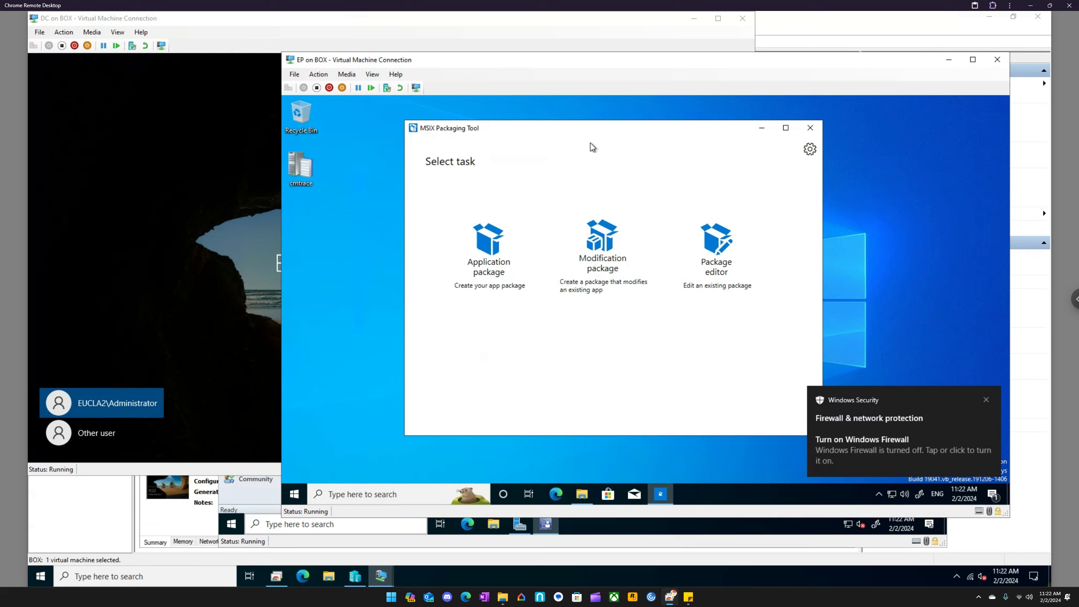
- Start a new application package using the Create package on this computer method, and keep the remote desktop sharing session going
click(491, 273)
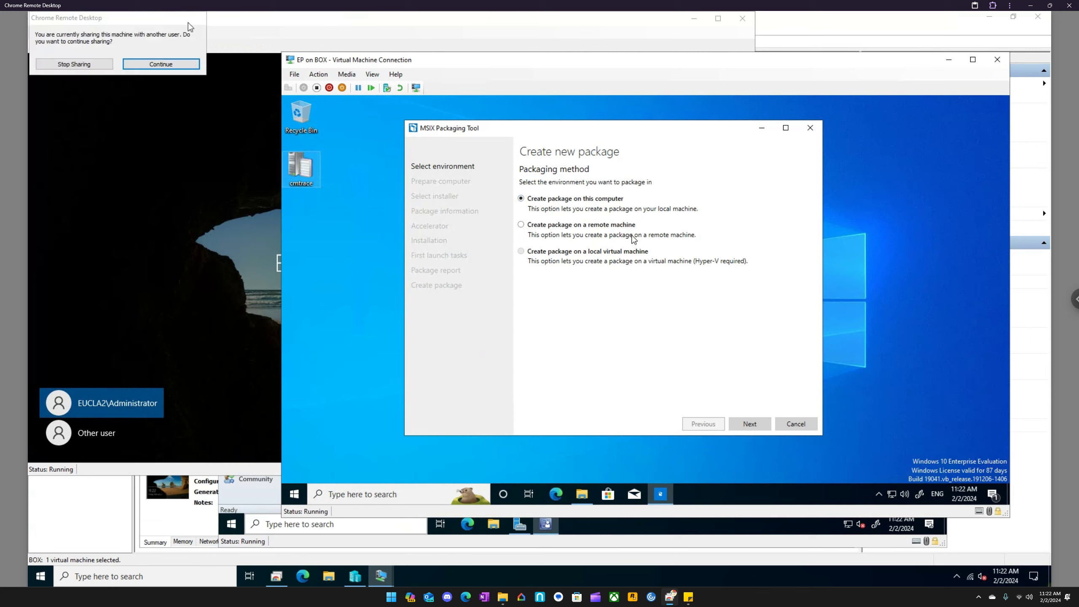
click(178, 63)
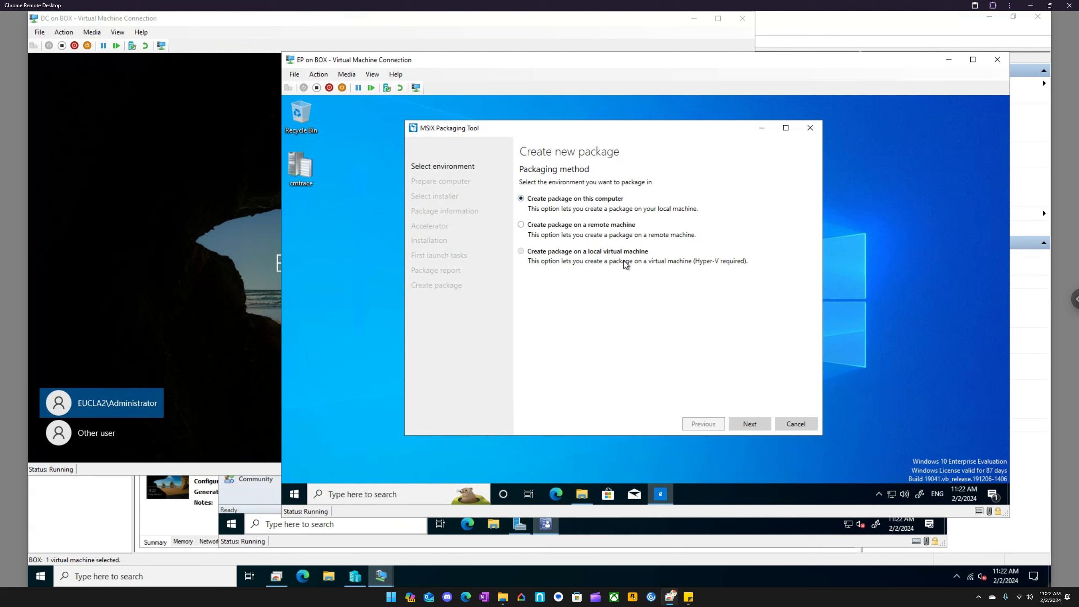
click(748, 423)
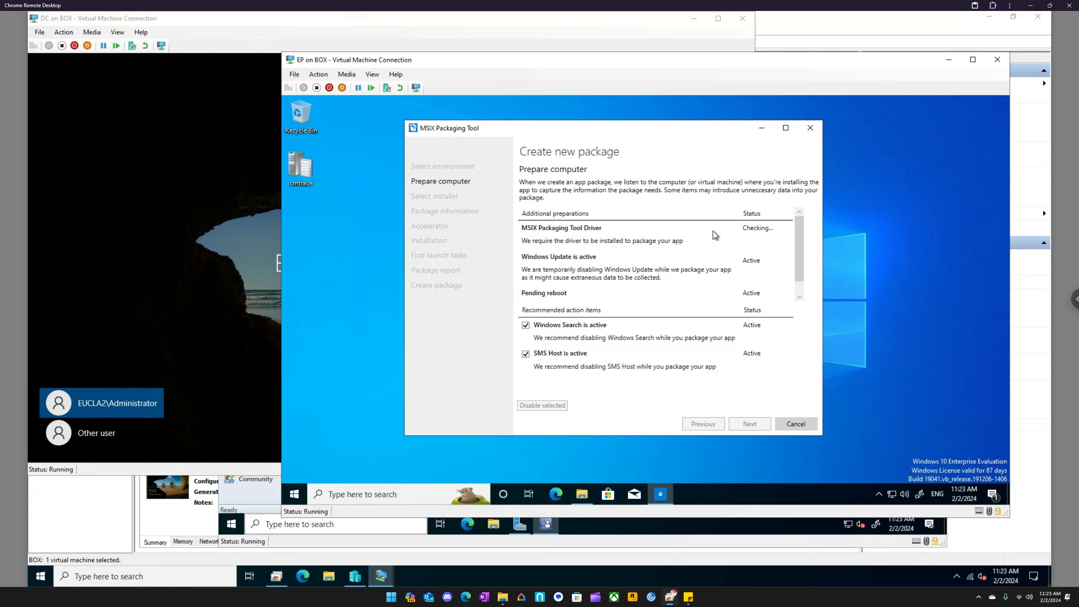
- Switch to Microsoft Edge on the host, search the web for "where does msix install to", and highlight the installation path in the answer
click(308, 581)
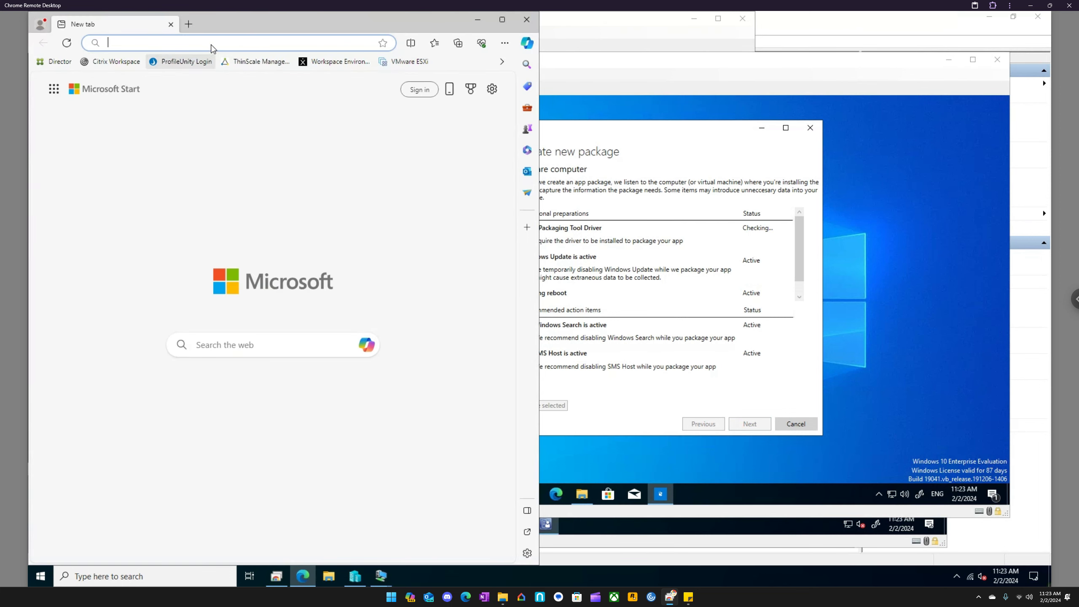
text(wher)
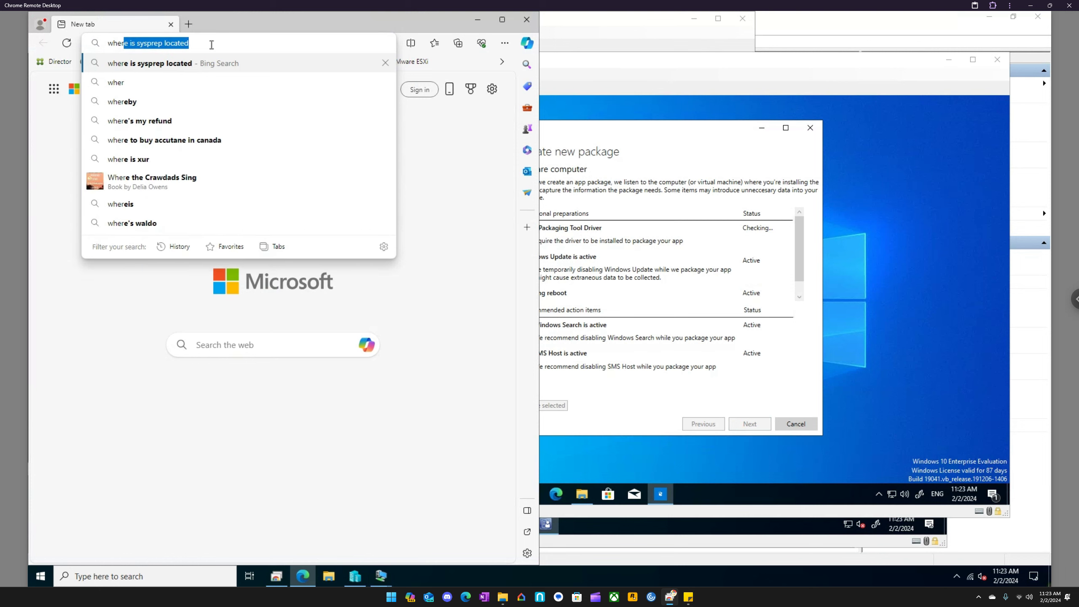
text(edoes )
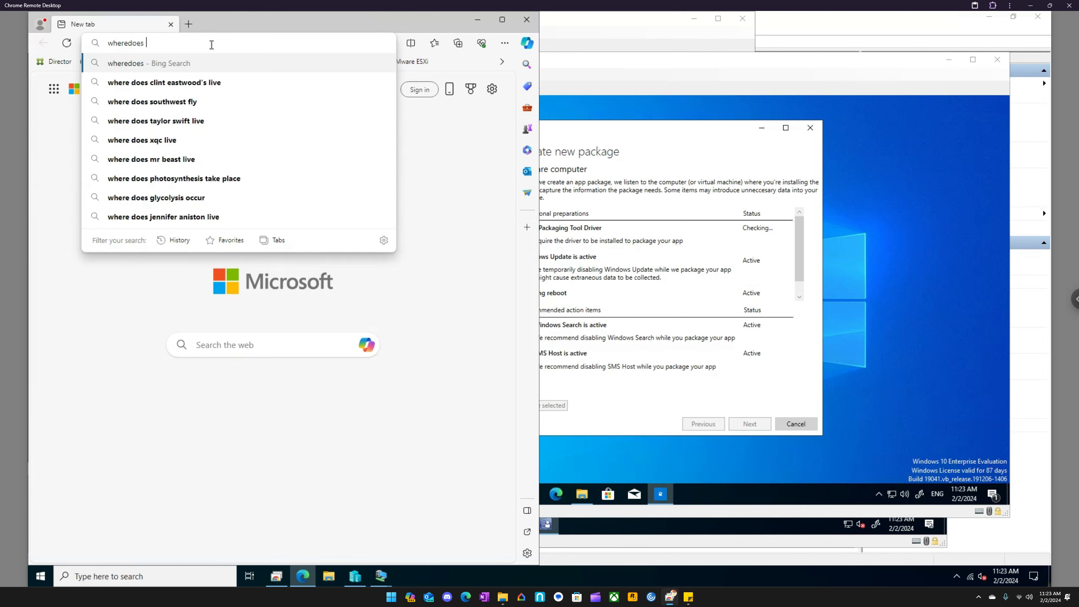
text(msi)
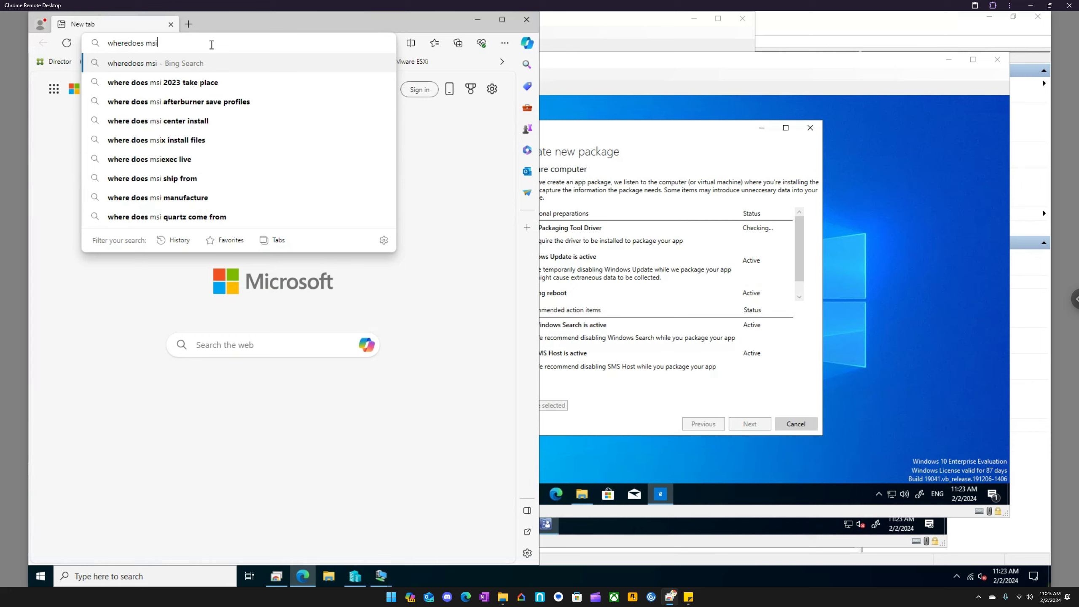
text(x insta)
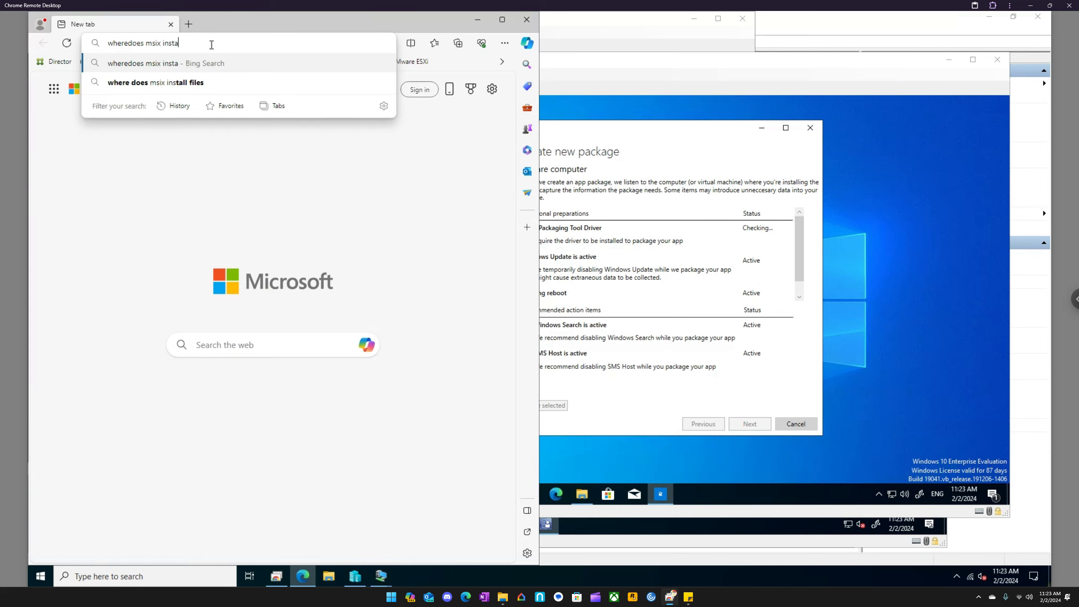
text(ll to)
key(Return)
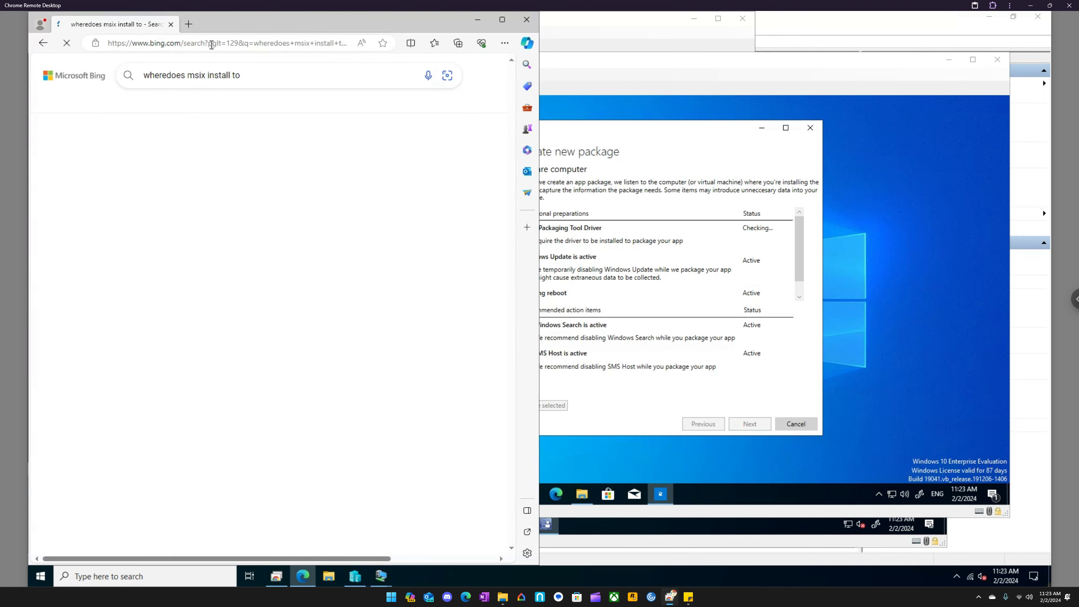
click(168, 75)
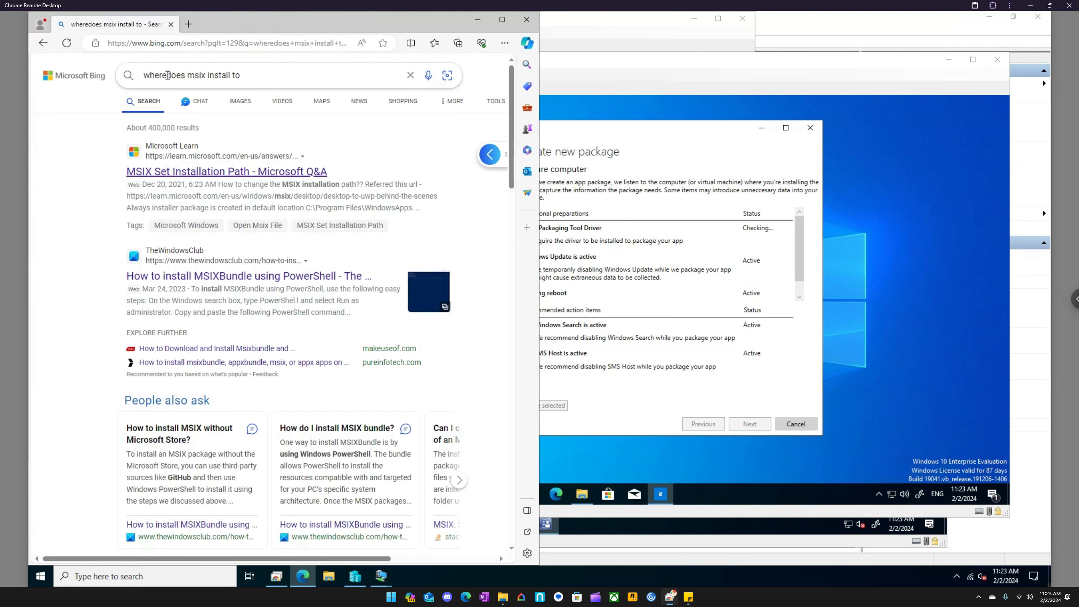
key(Return)
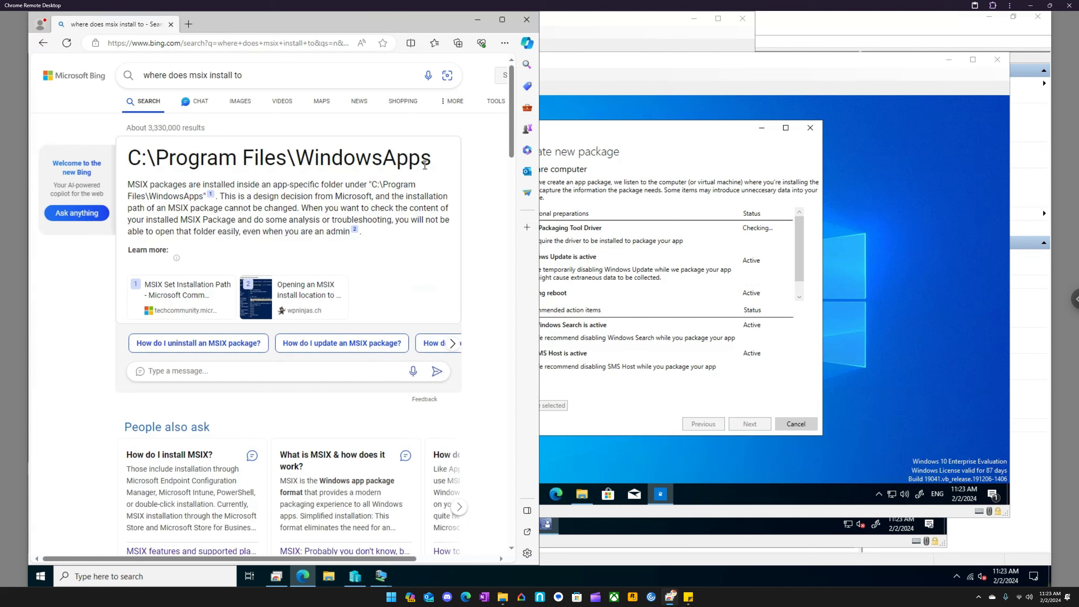
drag(433, 164, 127, 154)
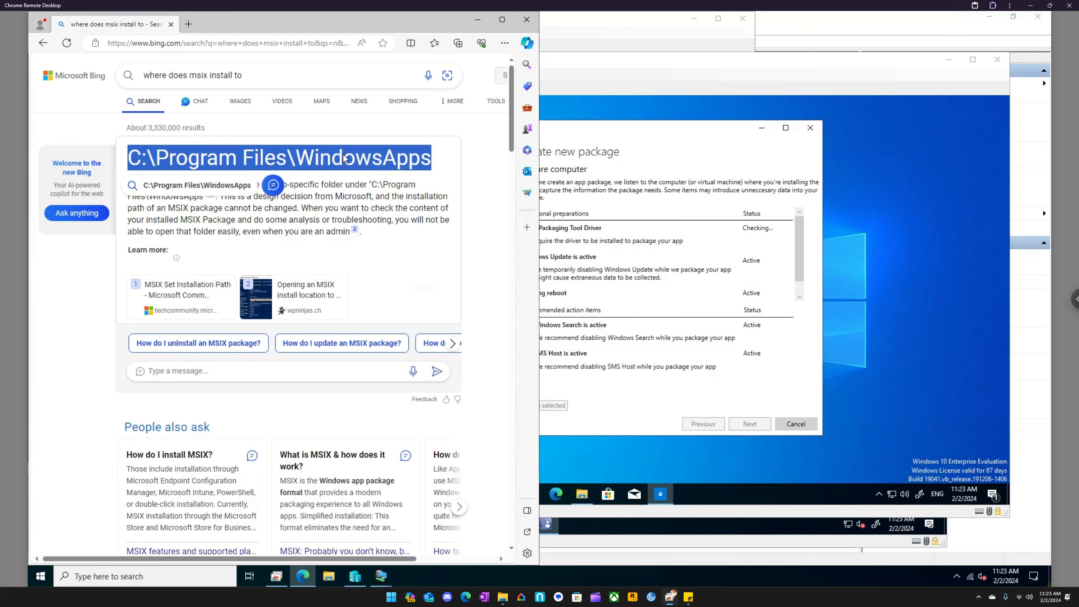
- Minimize the browser, open C:\Program Files in File Explorer on the EP virtual machine, and show hidden items
click(482, 19)
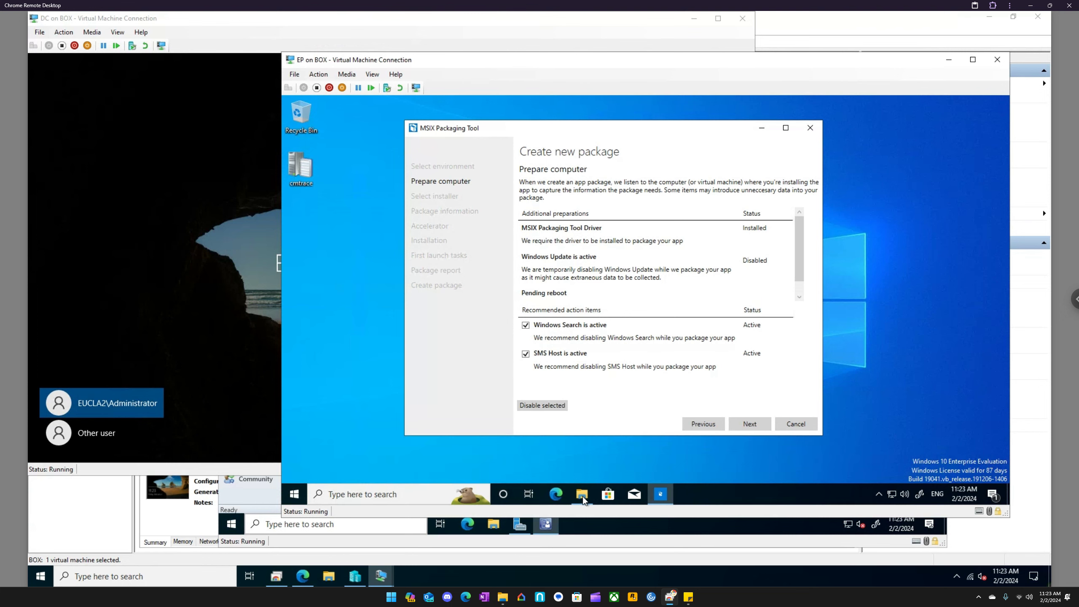
click(583, 496)
click(395, 311)
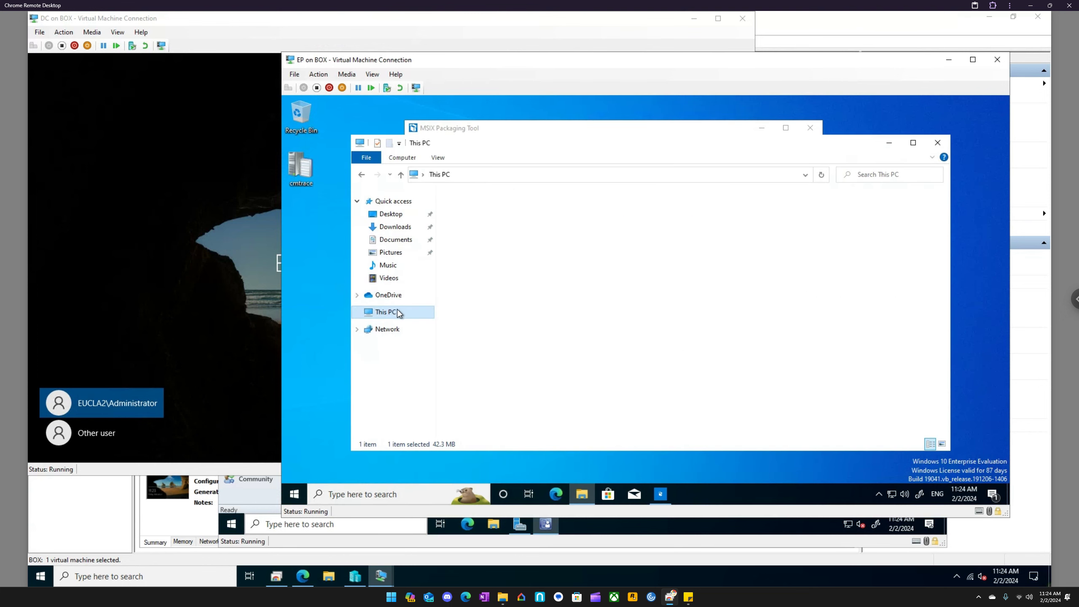
double_click(626, 324)
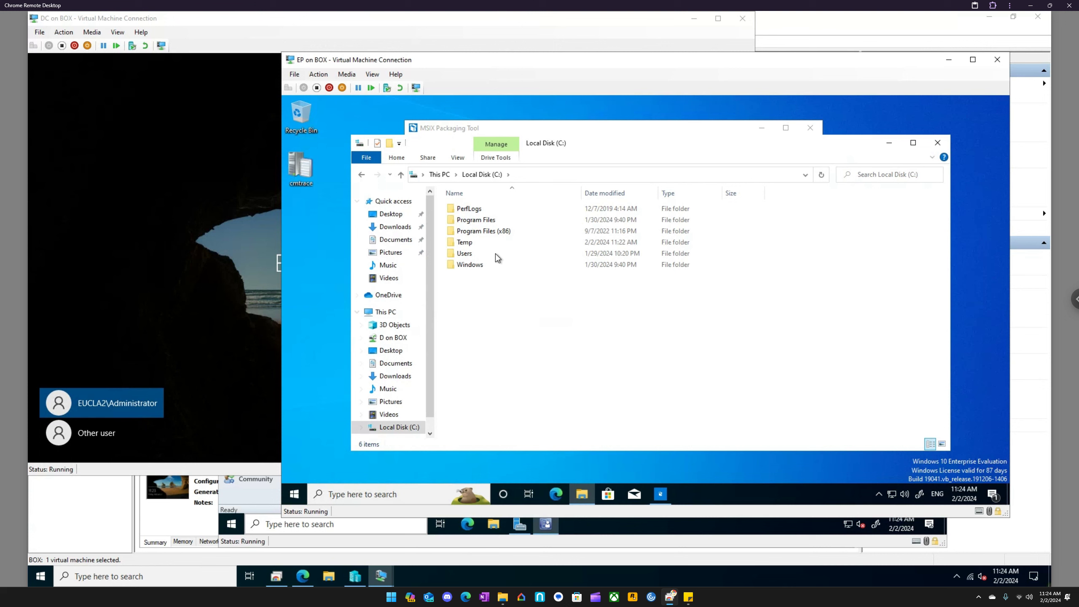
click(482, 219)
double_click(482, 220)
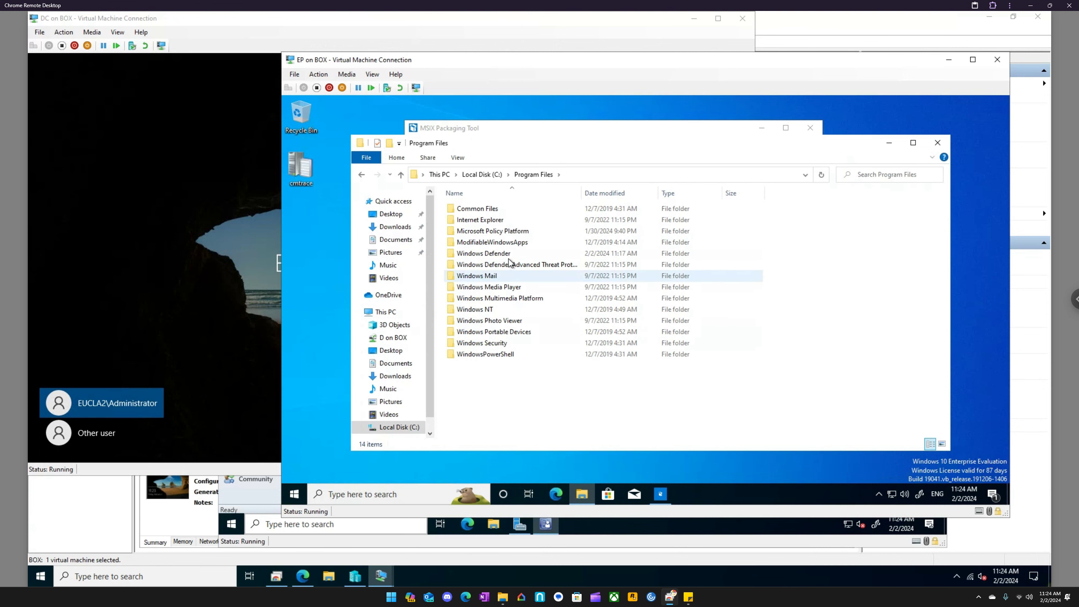
click(459, 158)
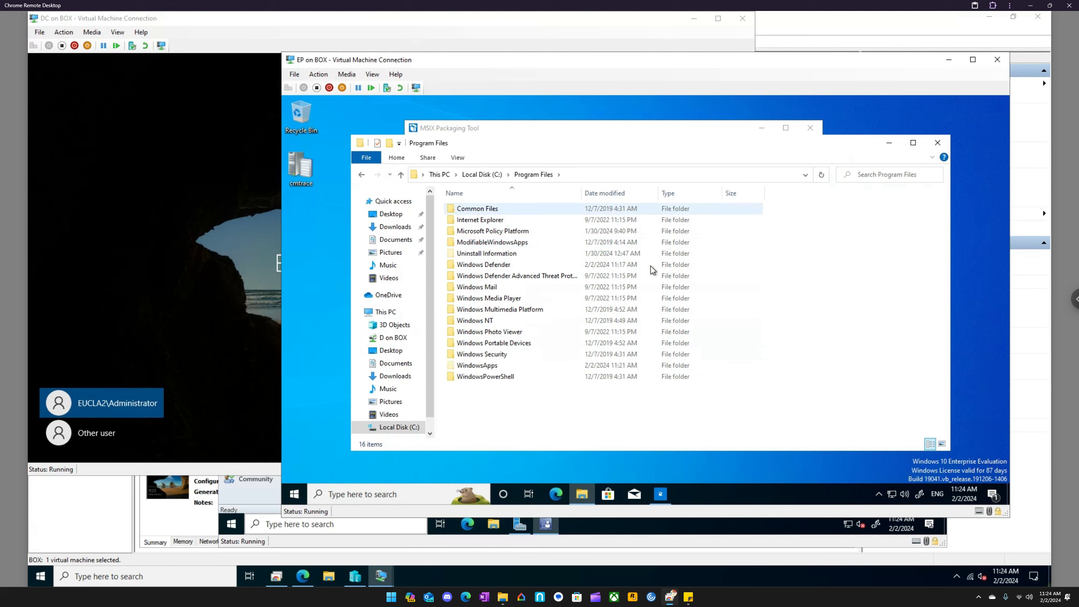
- Try to open the WindowsApps folder in Program Files by requesting permanent access, and dismiss the permission message
click(498, 365)
double_click(497, 366)
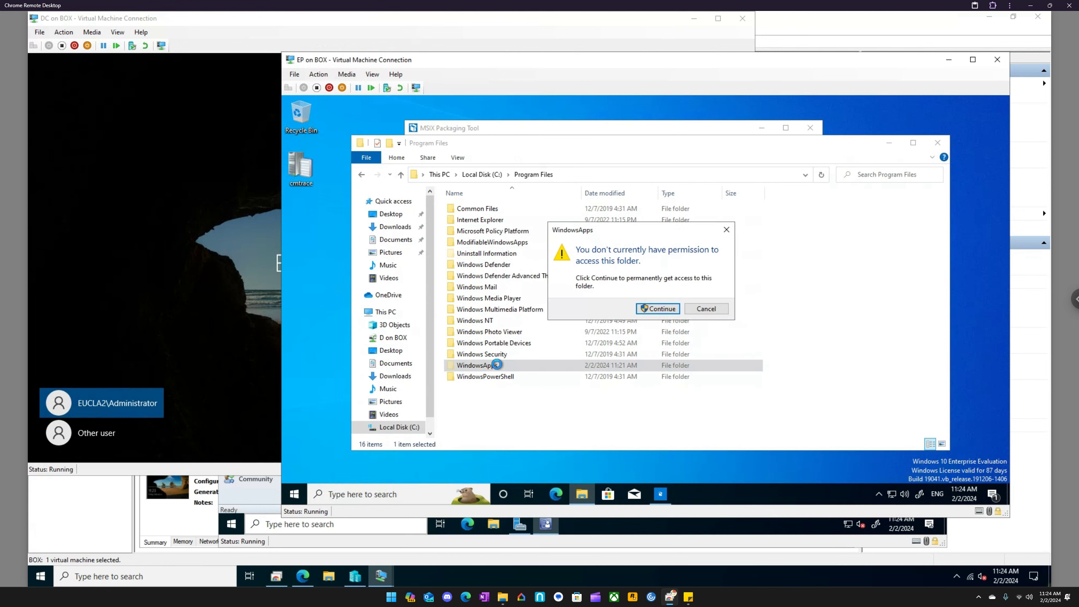
click(663, 310)
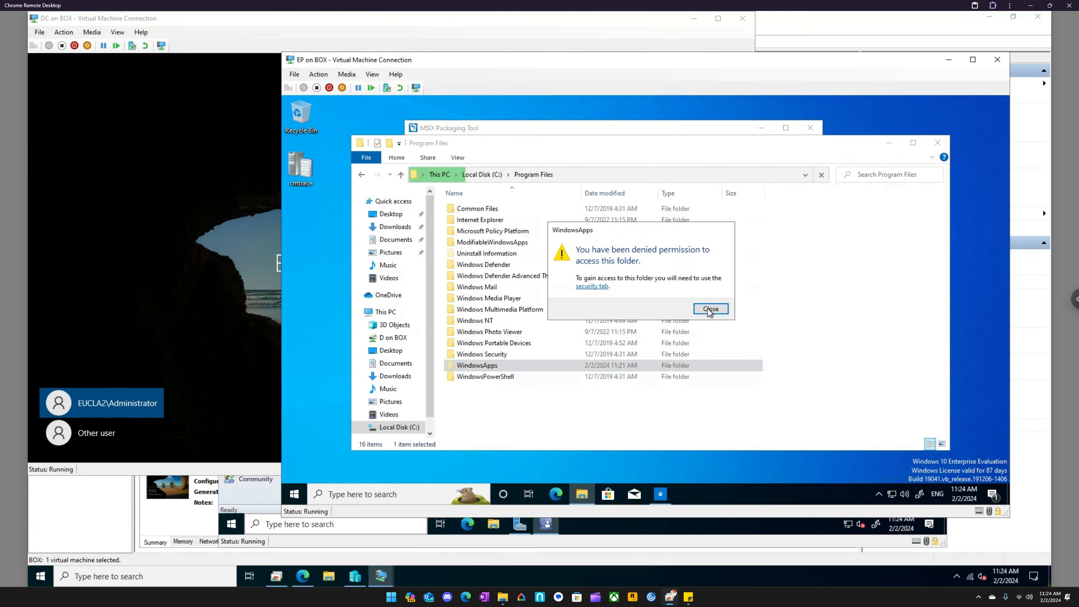
click(711, 311)
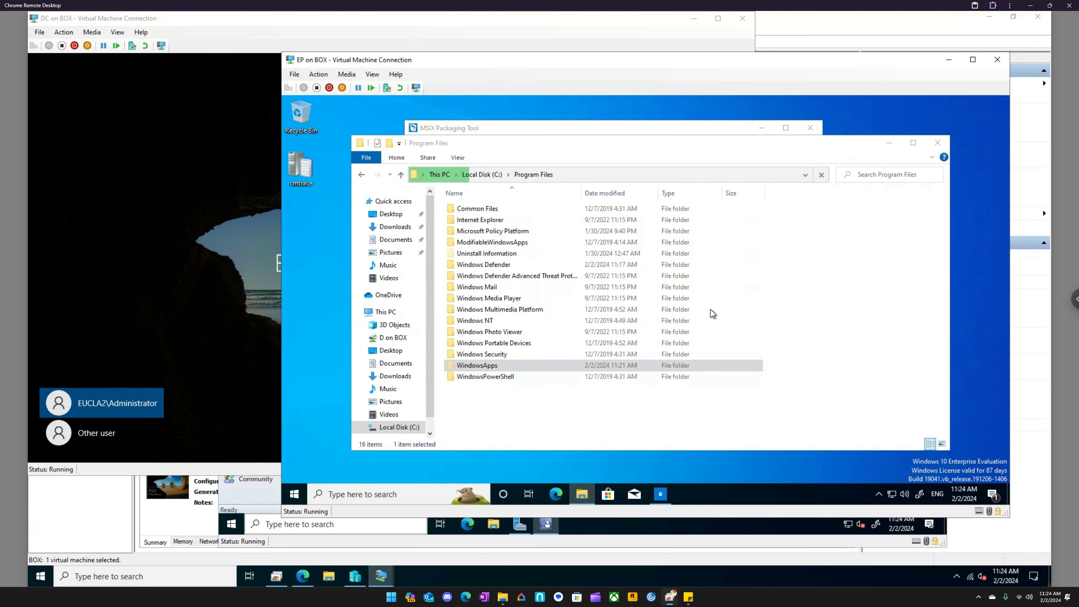
- Switch to the DC virtual machine and sign in to the selected domain administrator account with its password
click(157, 139)
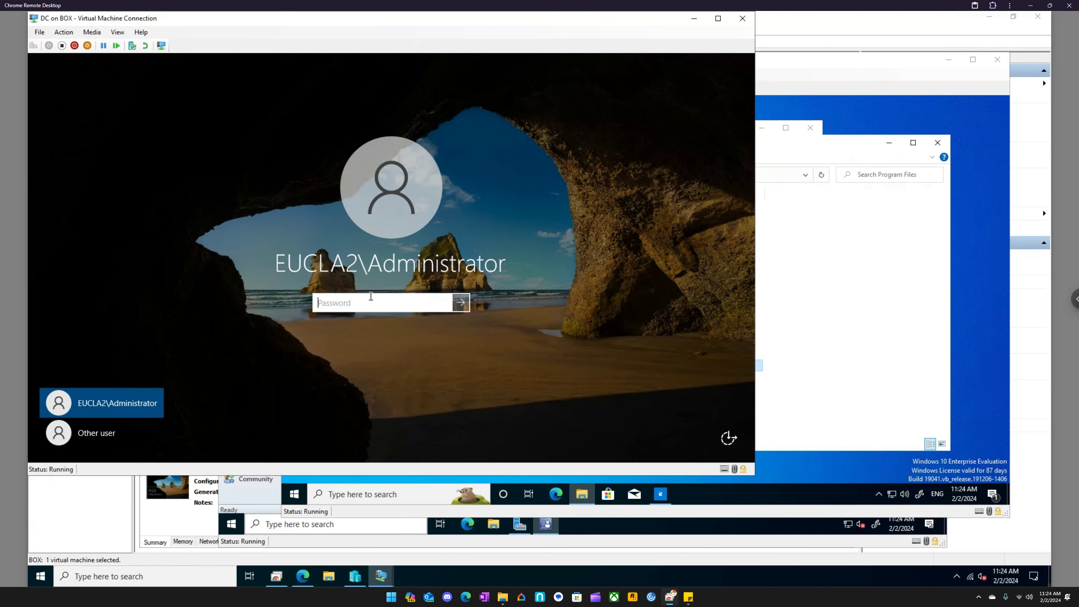
text(••••••••••)
key(Return)
key(Return)
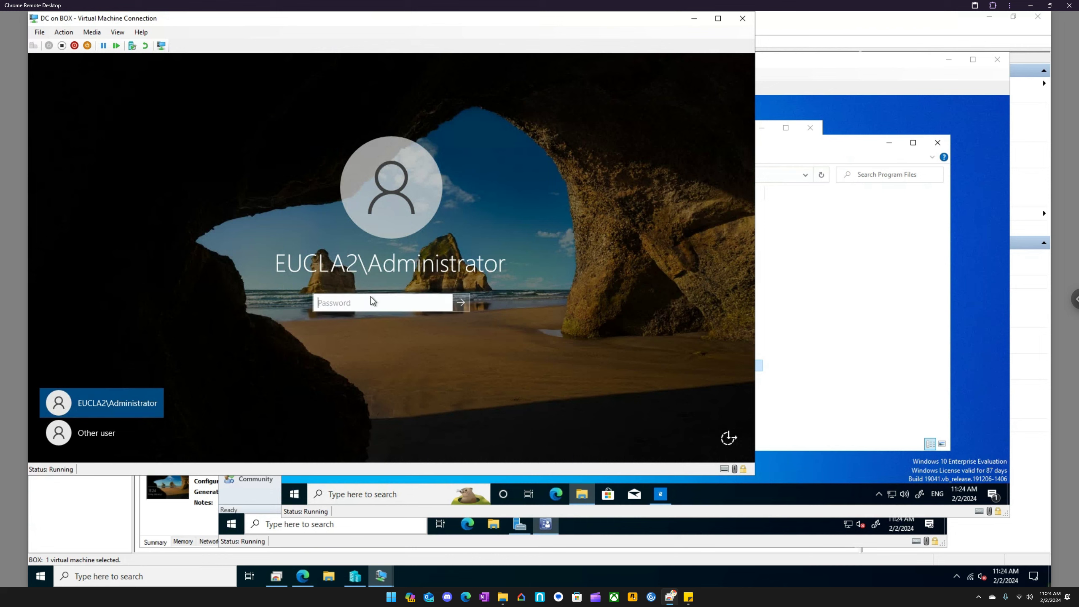
text(••••••••••)
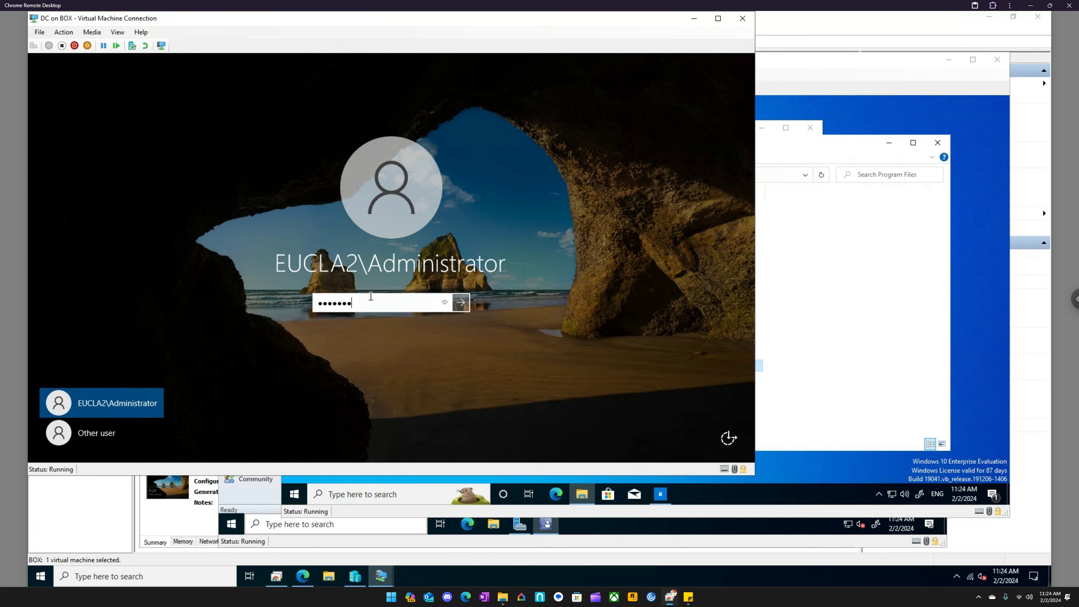
key(Return)
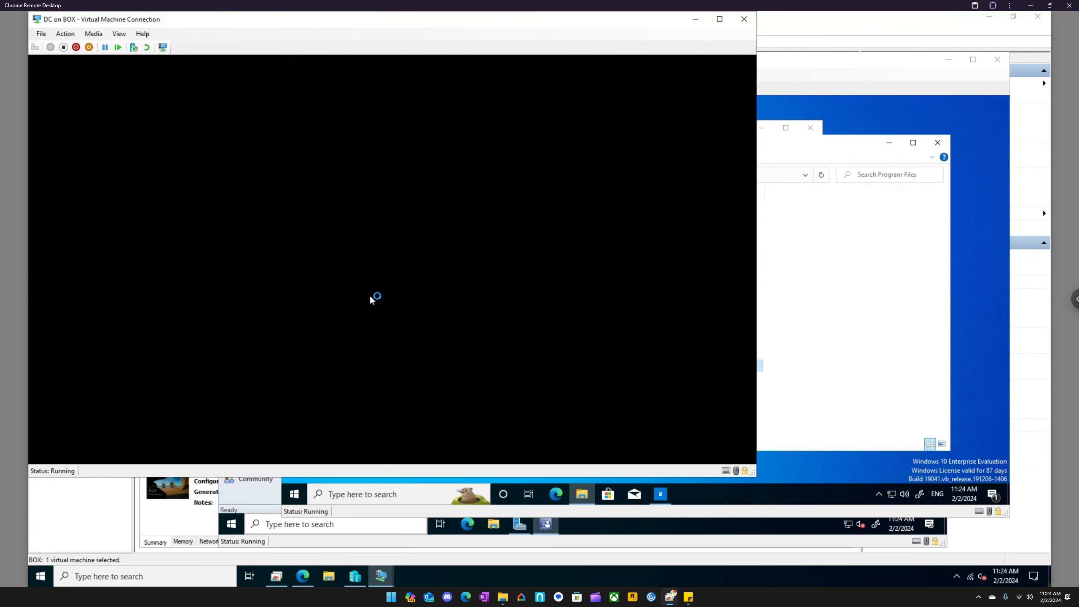
- Return to the MSIX Packaging Tool on the EP virtual machine and disable Windows Search and SMS Host
click(793, 147)
click(663, 488)
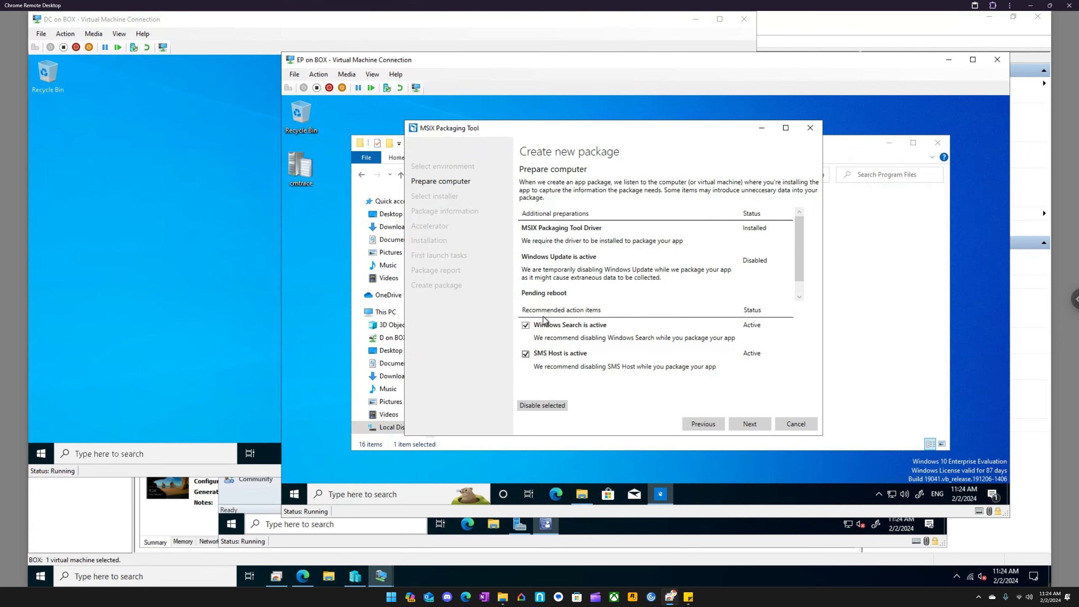
click(549, 404)
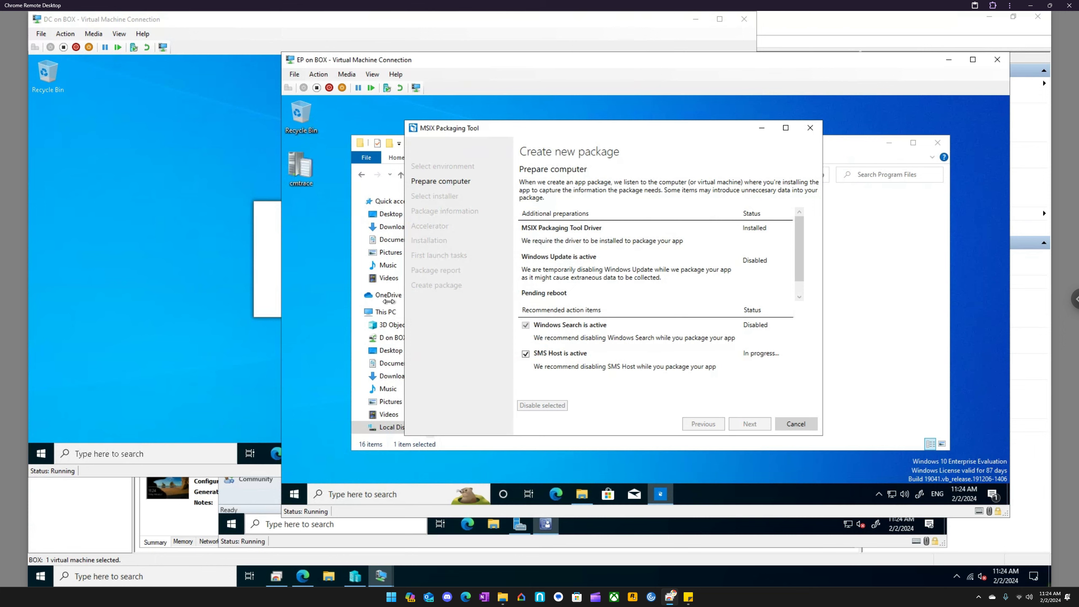
- Switch back to the DC virtual machine and cancel the Shutdown Event Tracker dialog
click(143, 454)
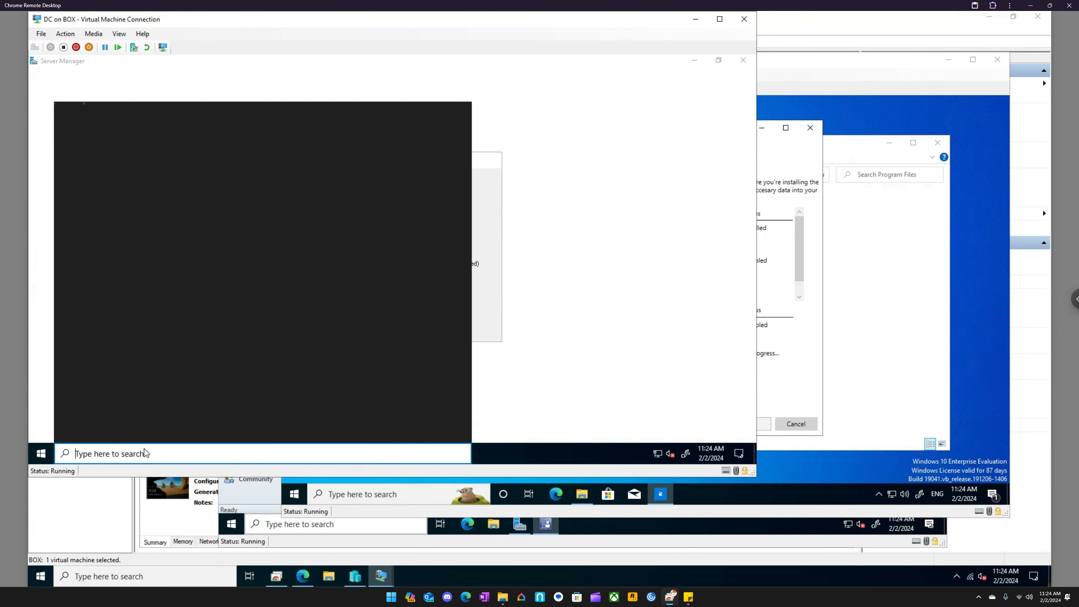
click(482, 311)
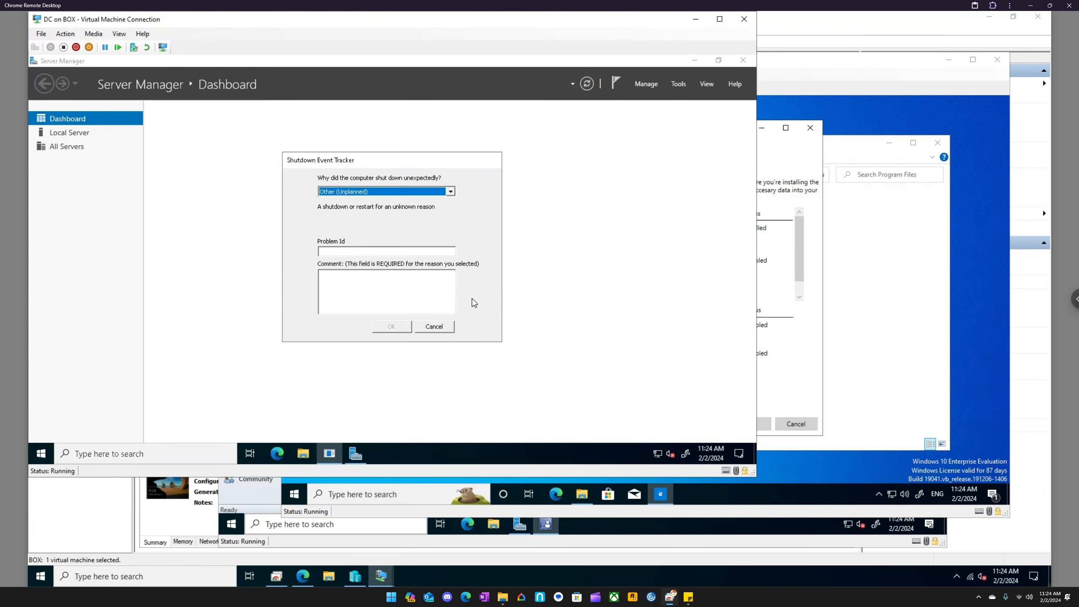
click(444, 326)
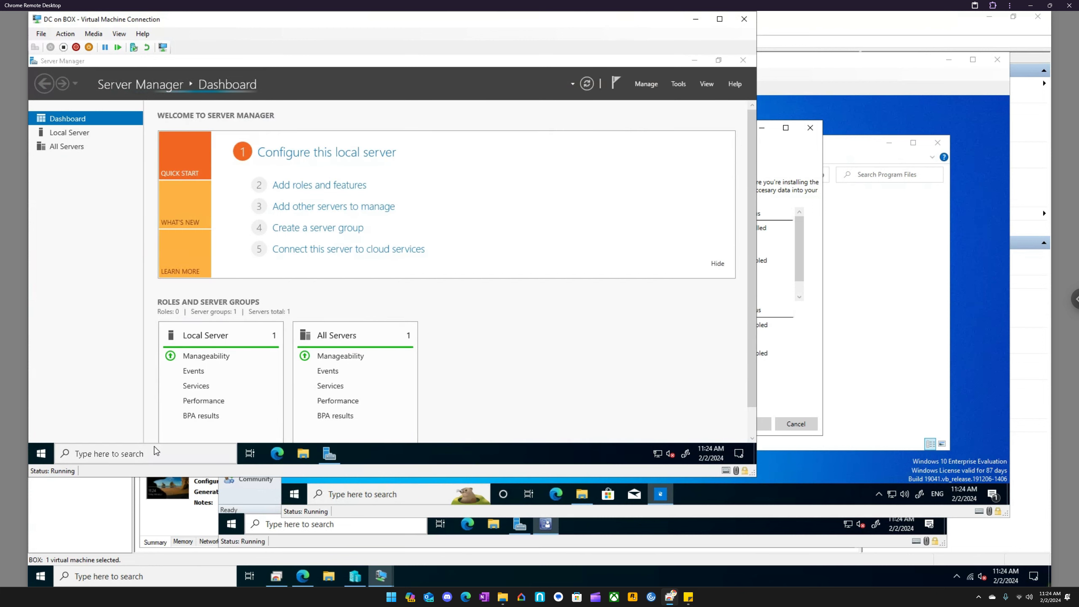
- Open the administrative share \\ep\c$ from the DC virtual machine and go to Program Files\WindowsApps
click(155, 448)
text(\\)
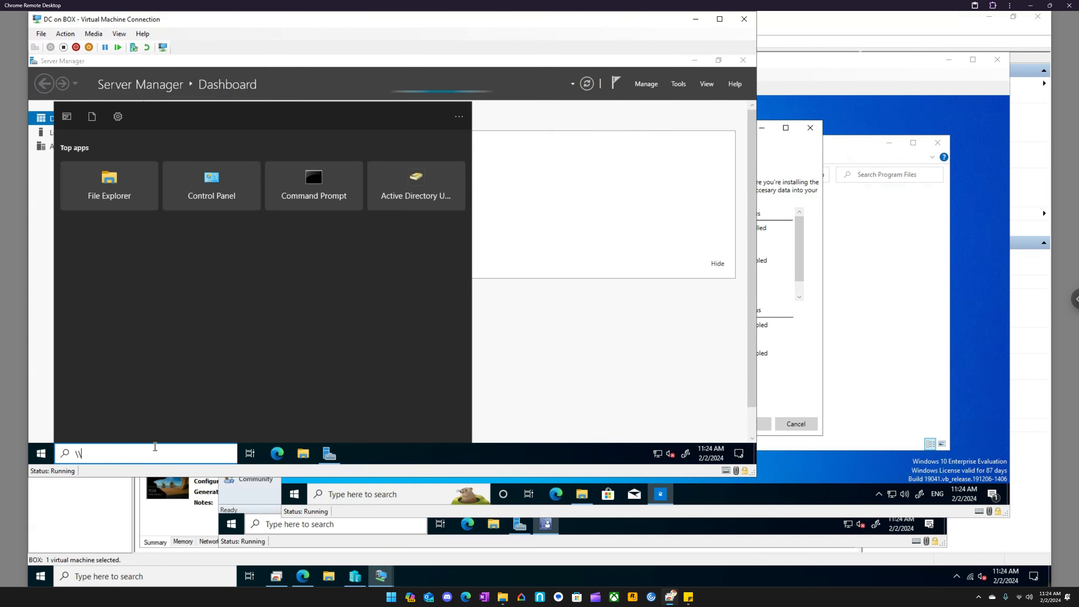
text(ep\c$)
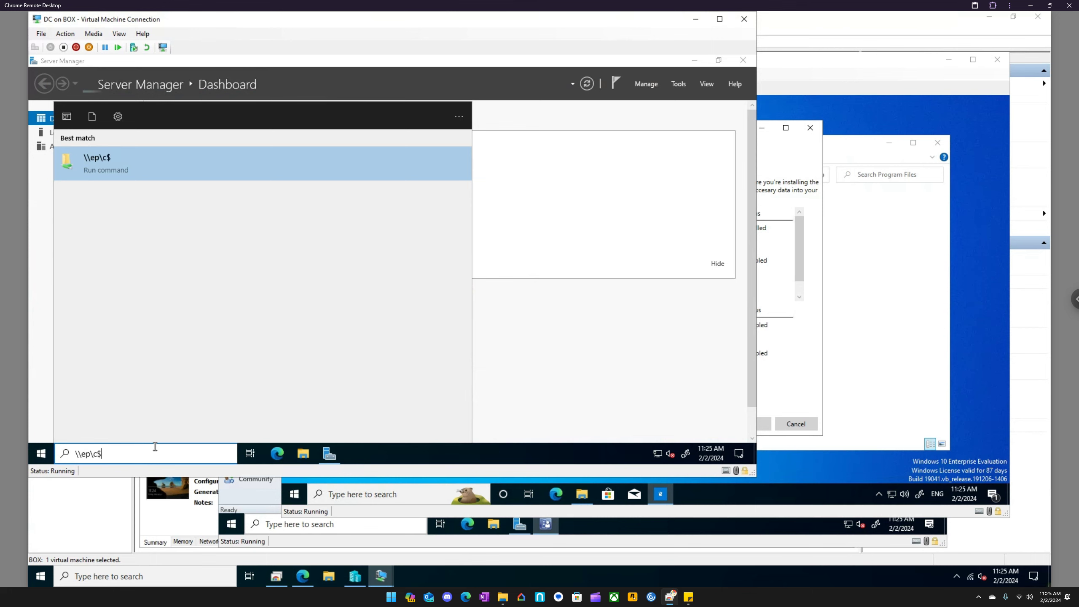
key(Return)
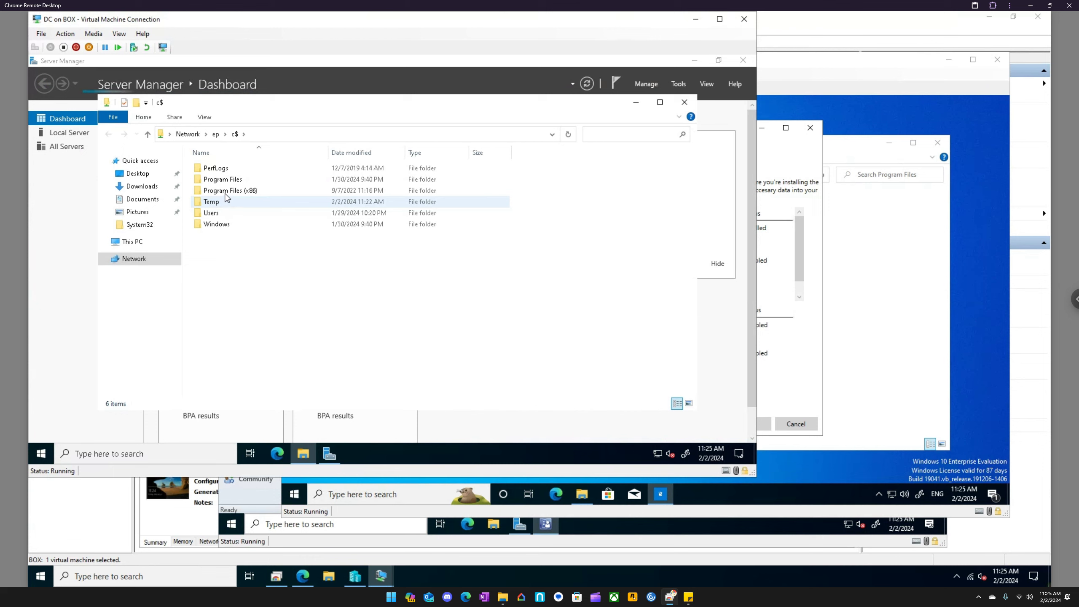
click(223, 180)
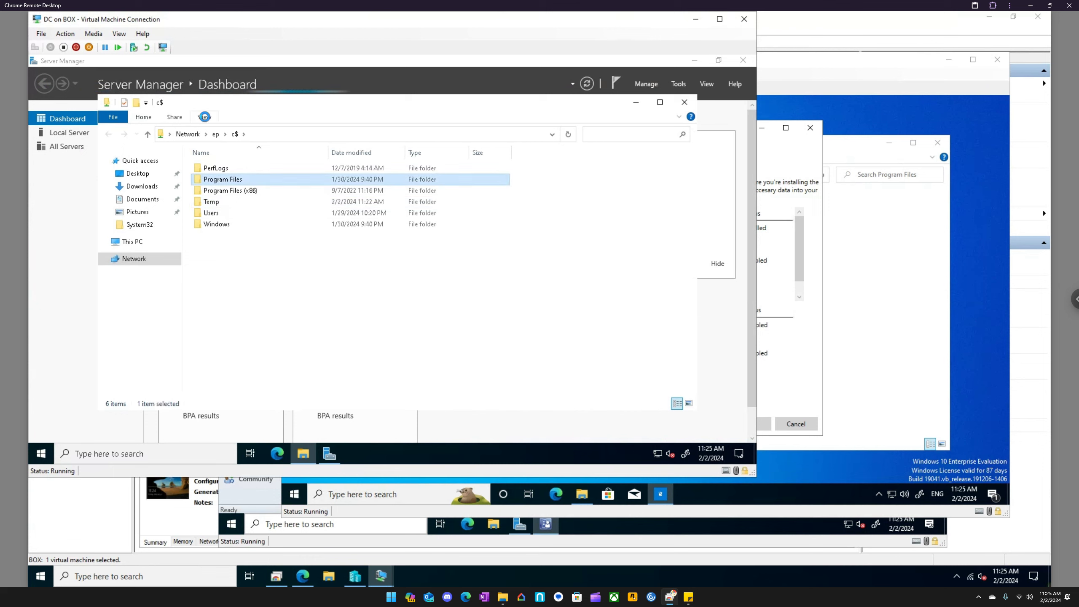
key(Return)
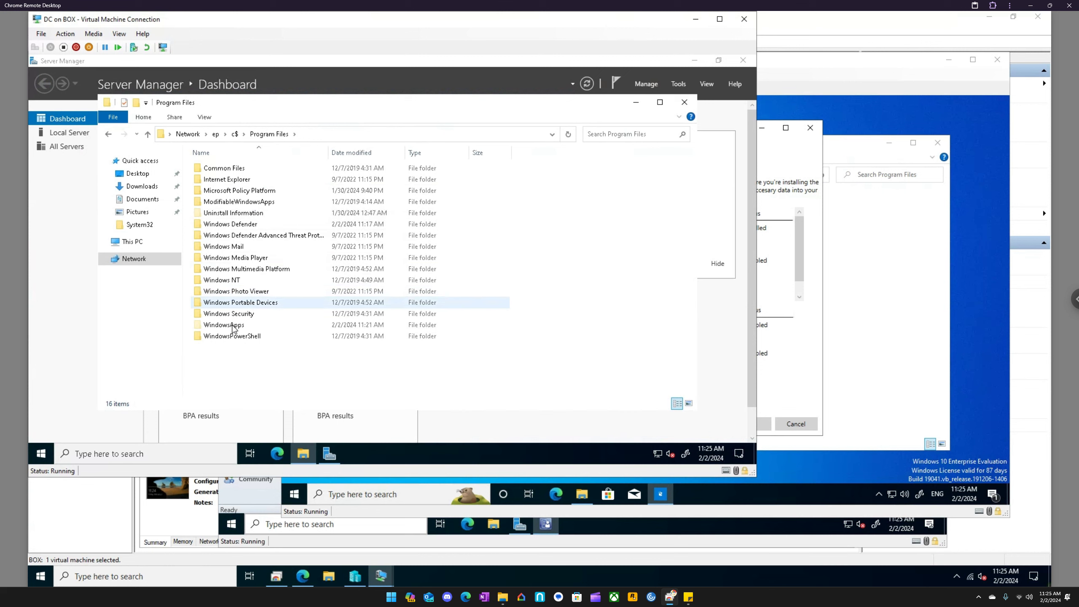
double_click(233, 325)
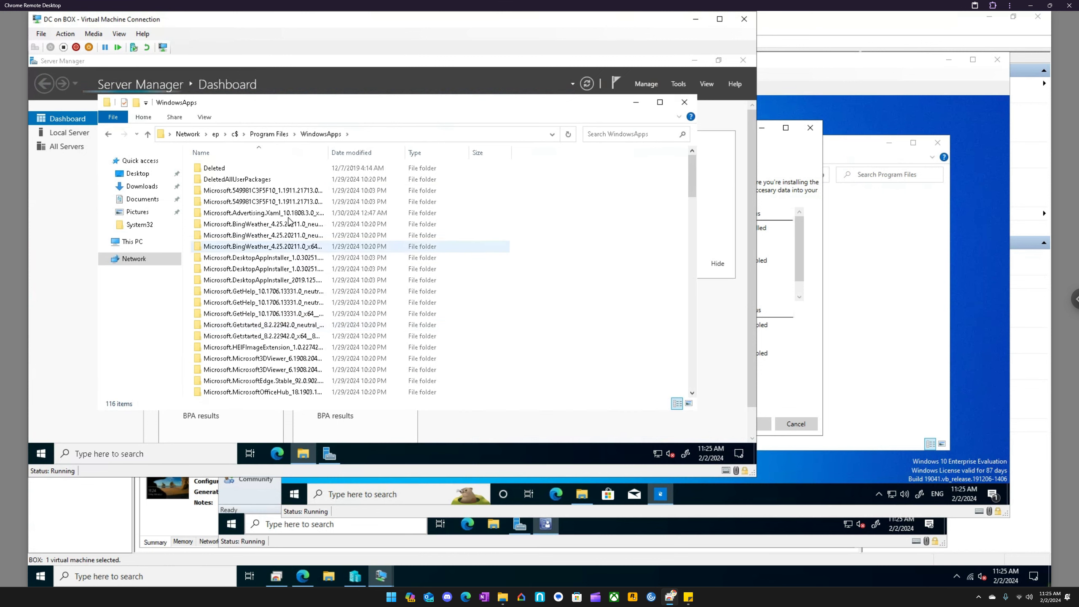
- Widen the Name column in WindowsApps and examine the app folders, including those of the MSIX Packaging Tool and Microsoft Solitaire Collection
drag(329, 152, 385, 174)
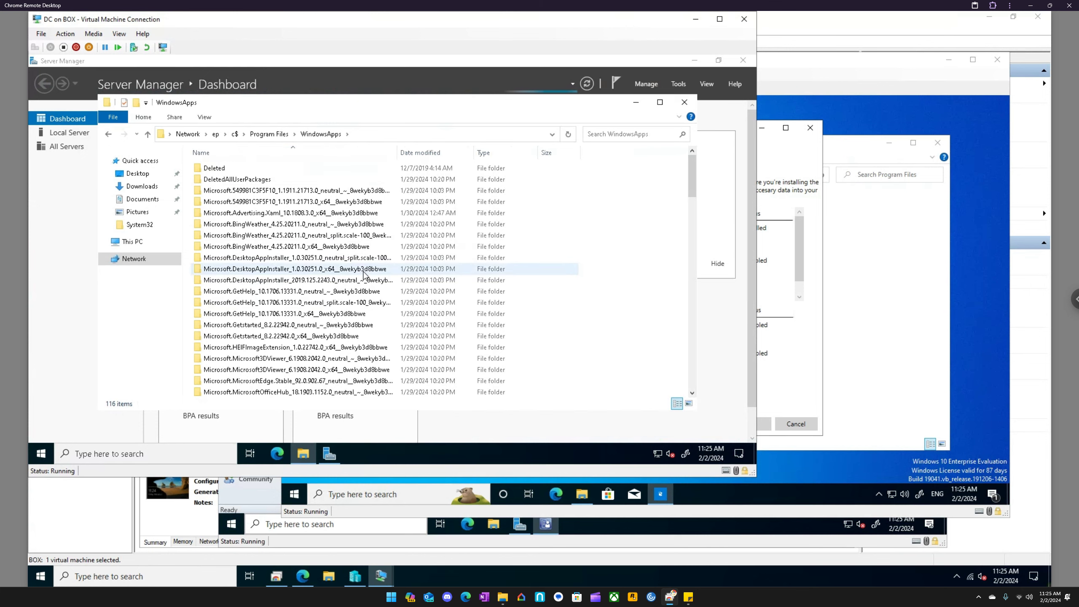
scroll(364, 274, down, 3)
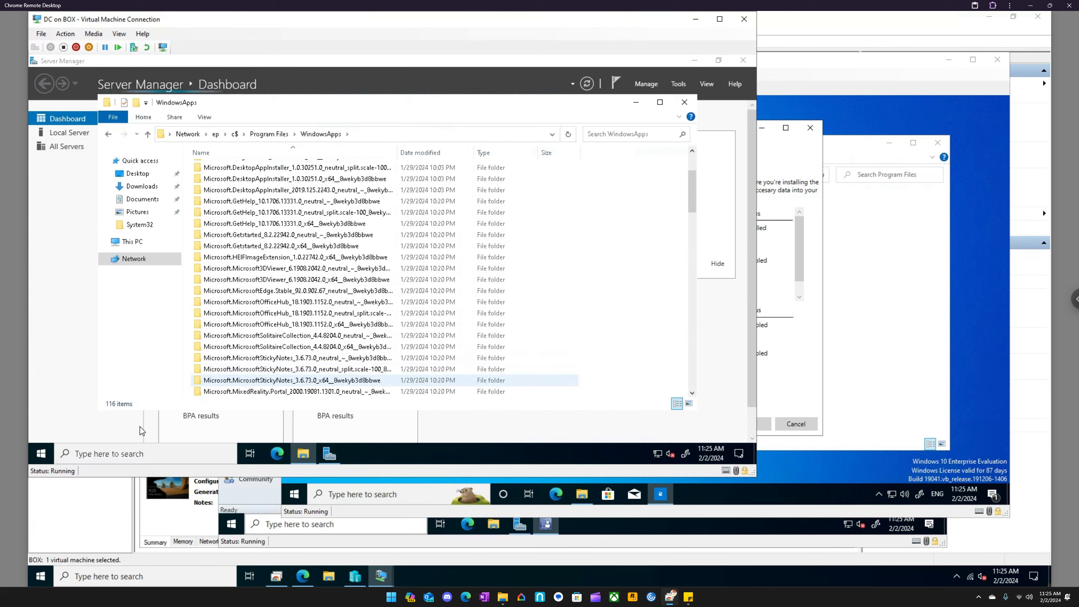
scroll(265, 359, down, 1)
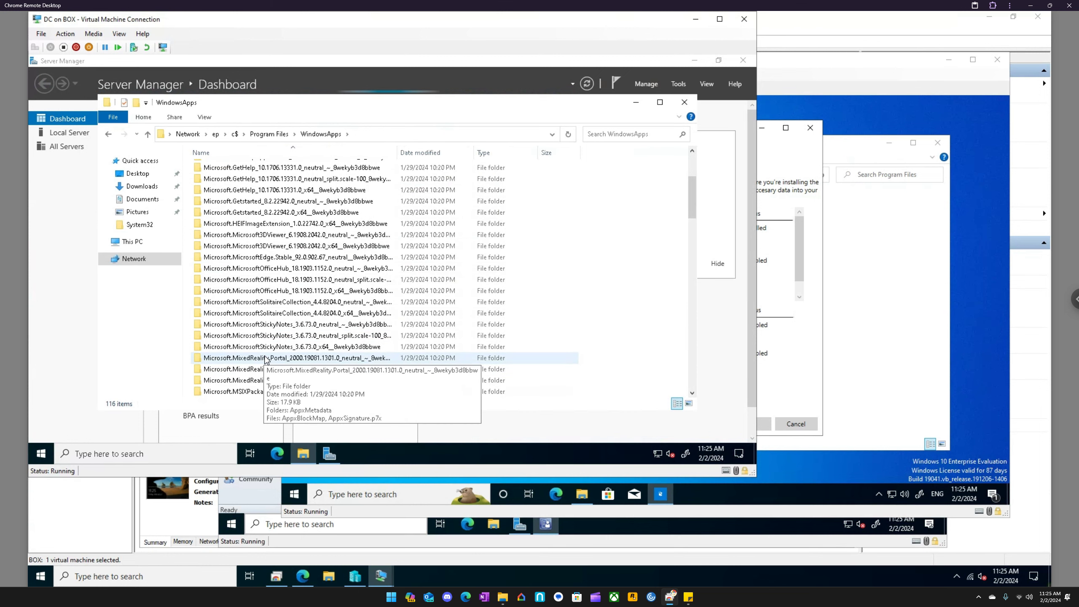
scroll(265, 359, down, 1)
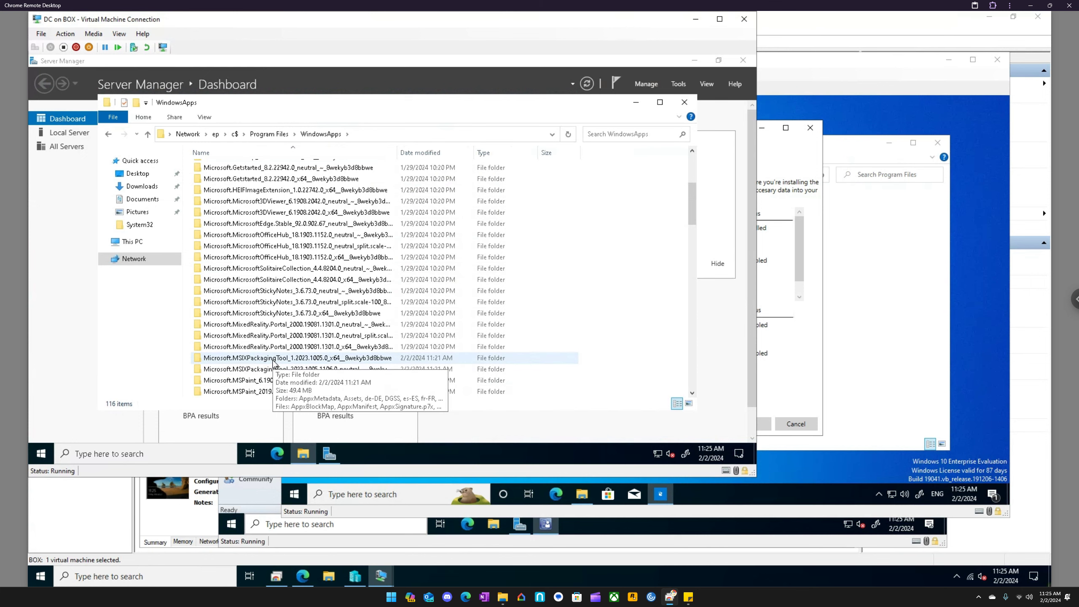
click(810, 358)
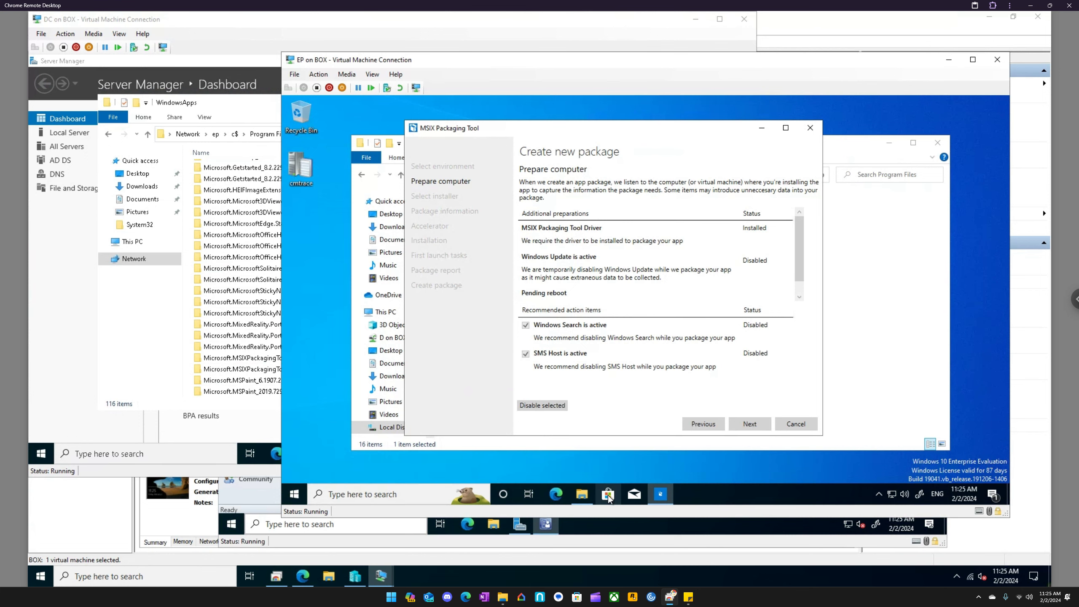
click(229, 246)
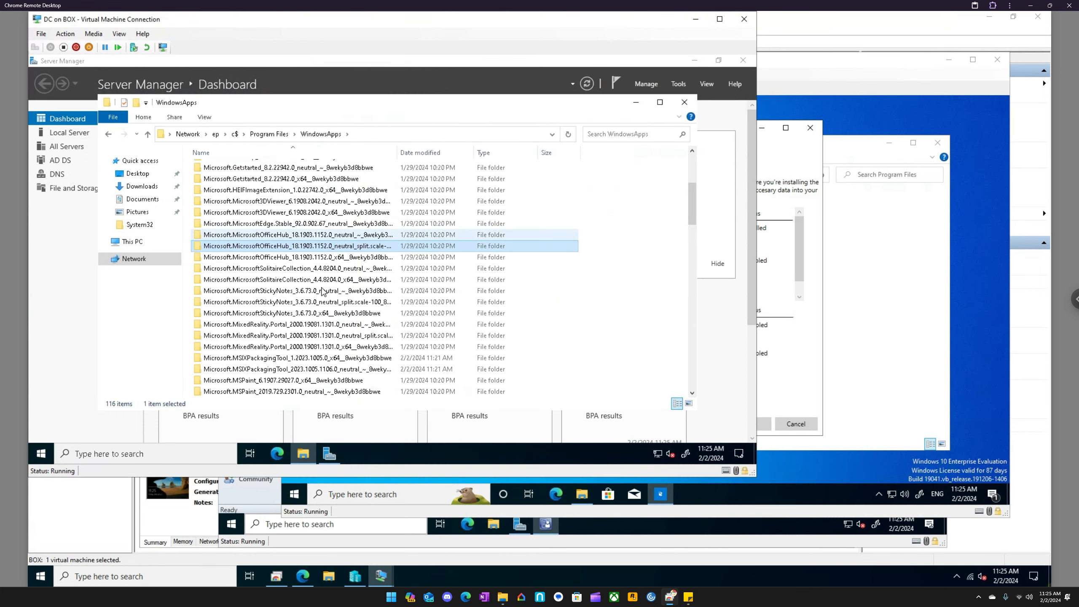
- Search the EP virtual machine's installed apps for "sol", then clear the search and return to the MSIX Packaging Tool
click(784, 390)
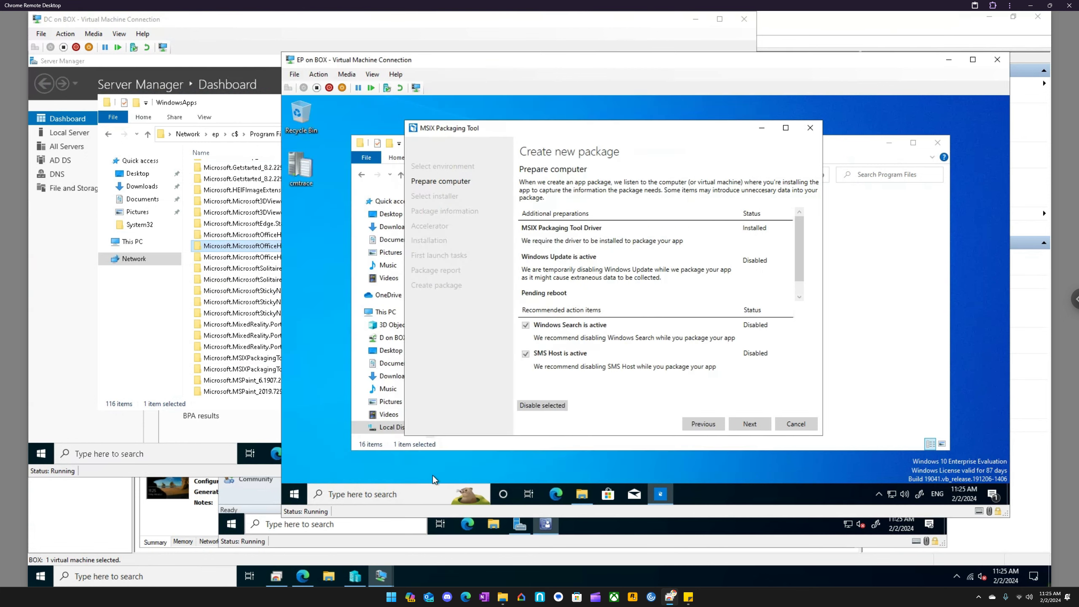
click(401, 488)
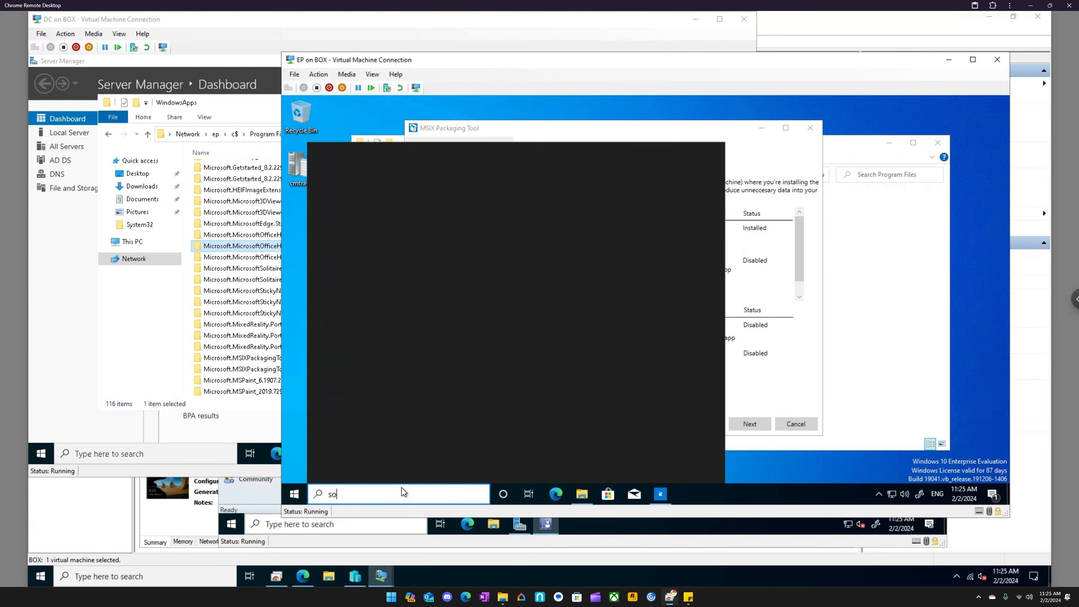
text(sol)
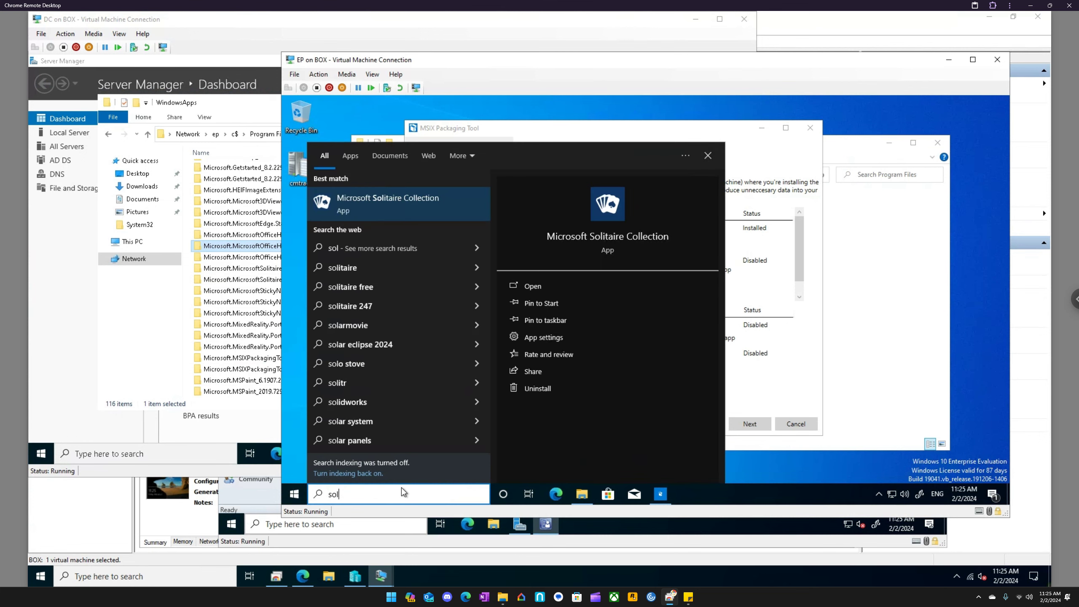
key(BackSpace)
key(BackSpace)
key(BackSpace)
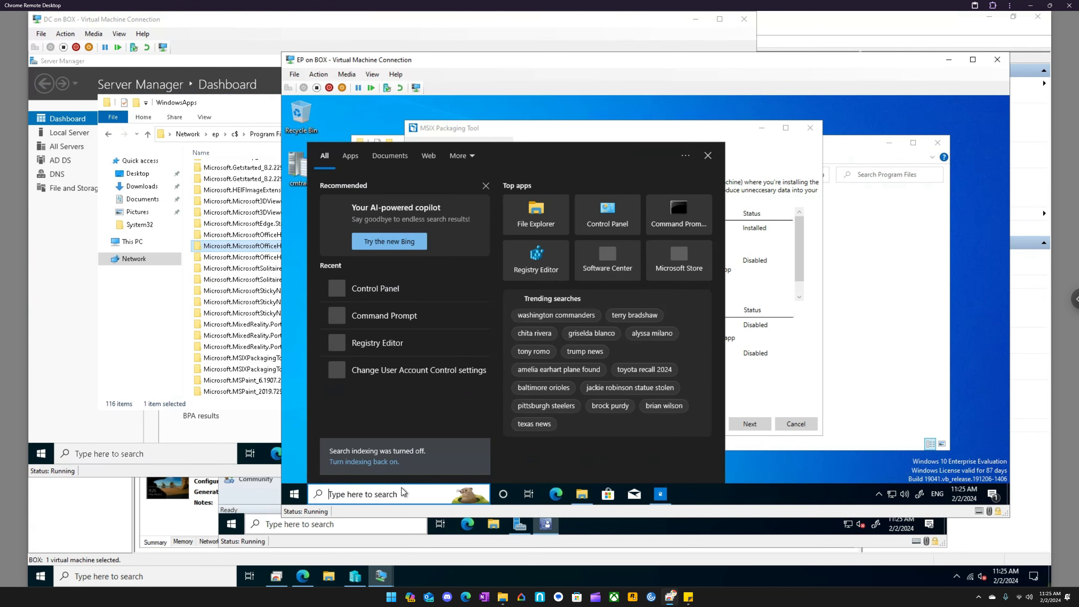
click(676, 128)
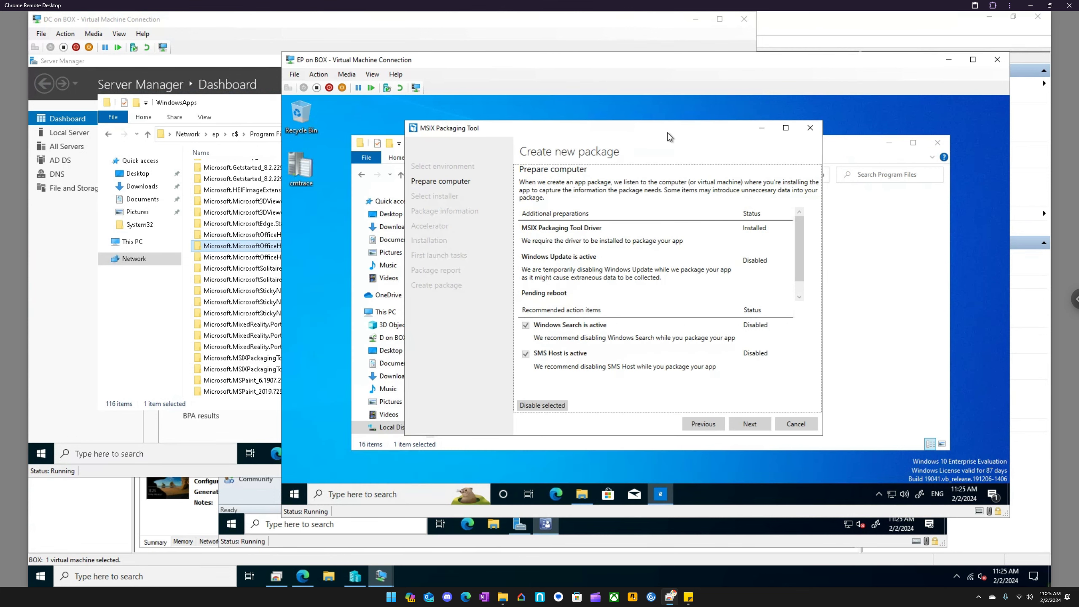
- Continue to the installer selection stage and browse to Local Disk (C:) for the installer file
click(749, 424)
click(791, 230)
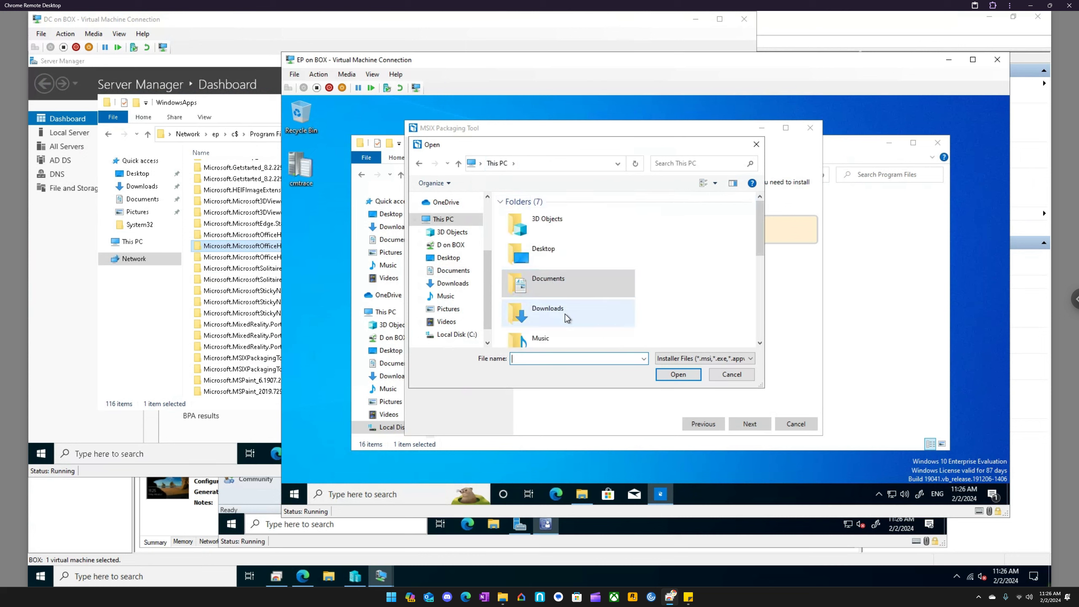
scroll(565, 314, down, 5)
double_click(552, 258)
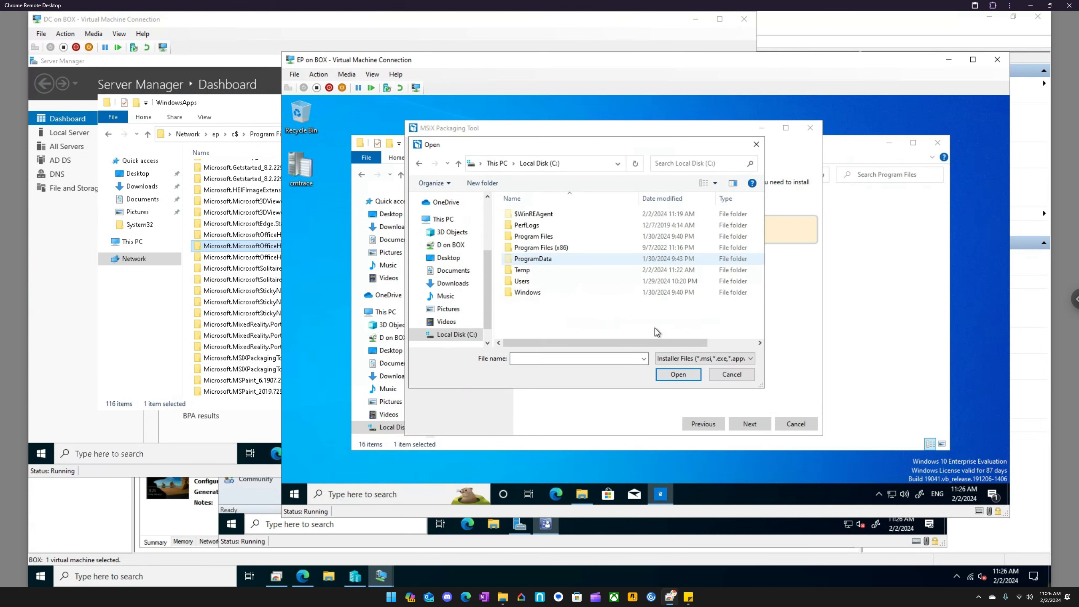
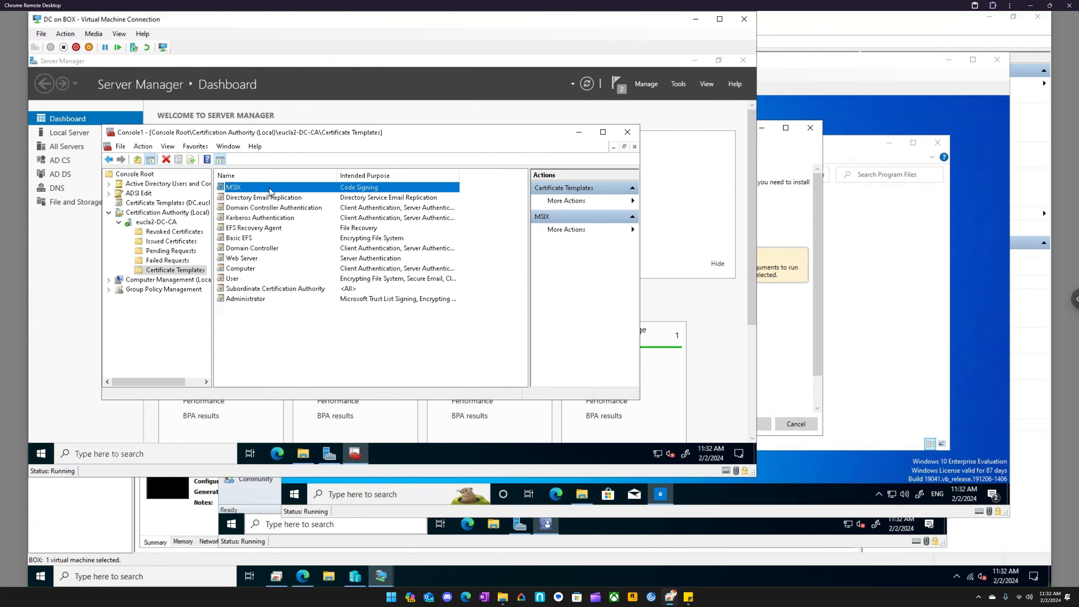
- Collapse the Certification Authority branch in the DC virtual machine's console and return to the EP virtual machine
click(119, 221)
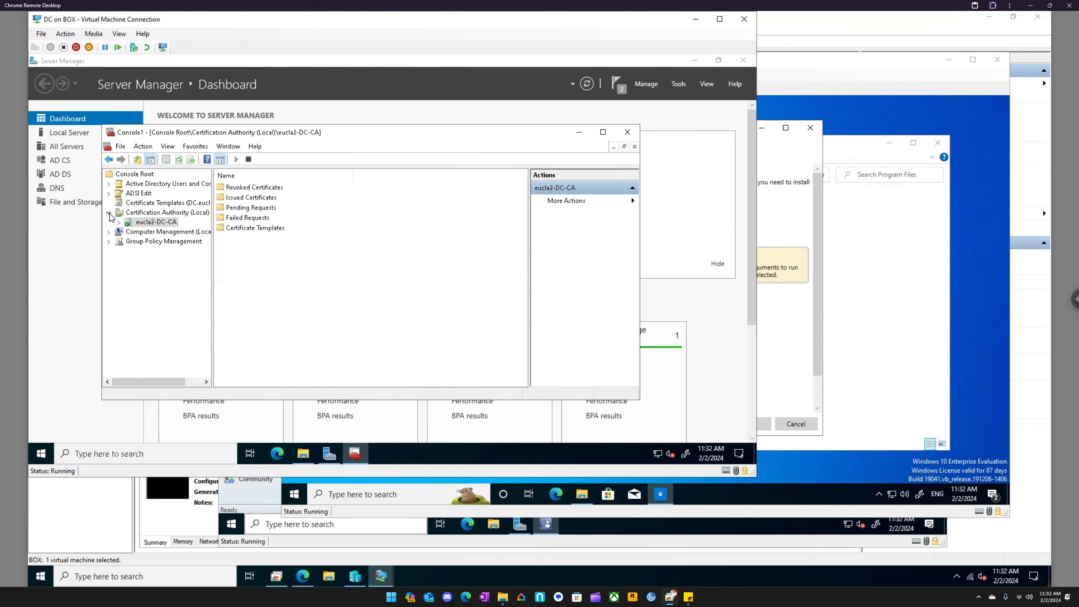
click(110, 214)
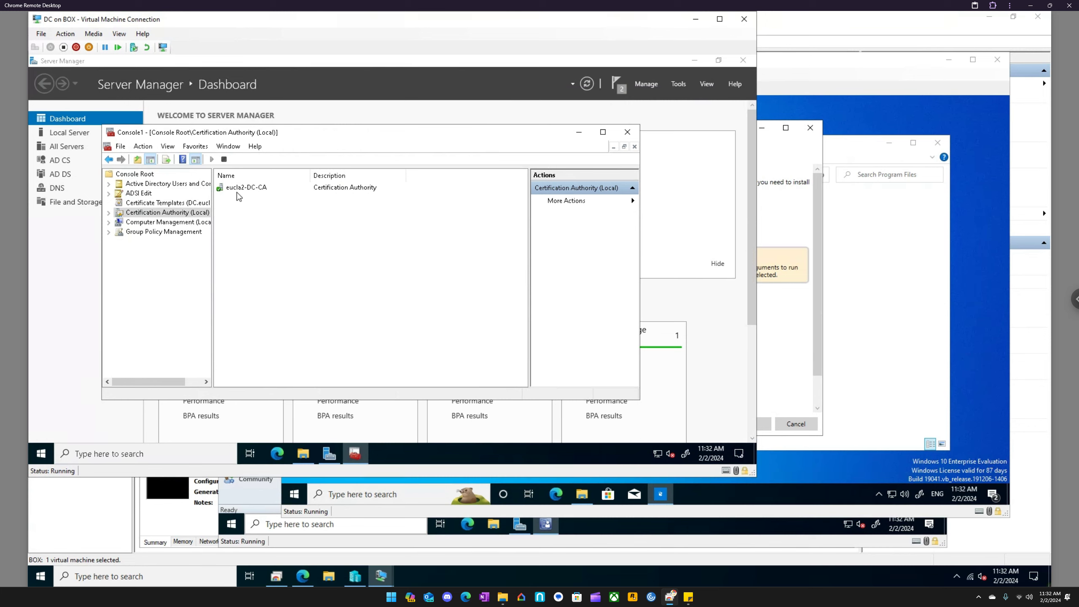
click(789, 67)
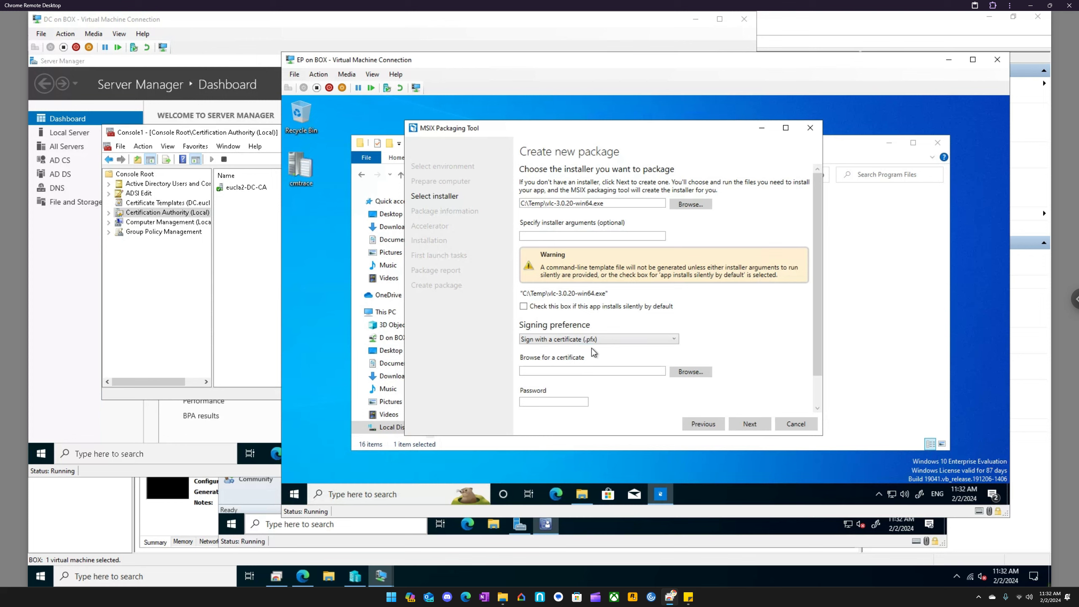
- Open a Microsoft Management Console (mmc) on the EP virtual machine and add the Certificates snap-in for My user account
click(371, 495)
text(mmc)
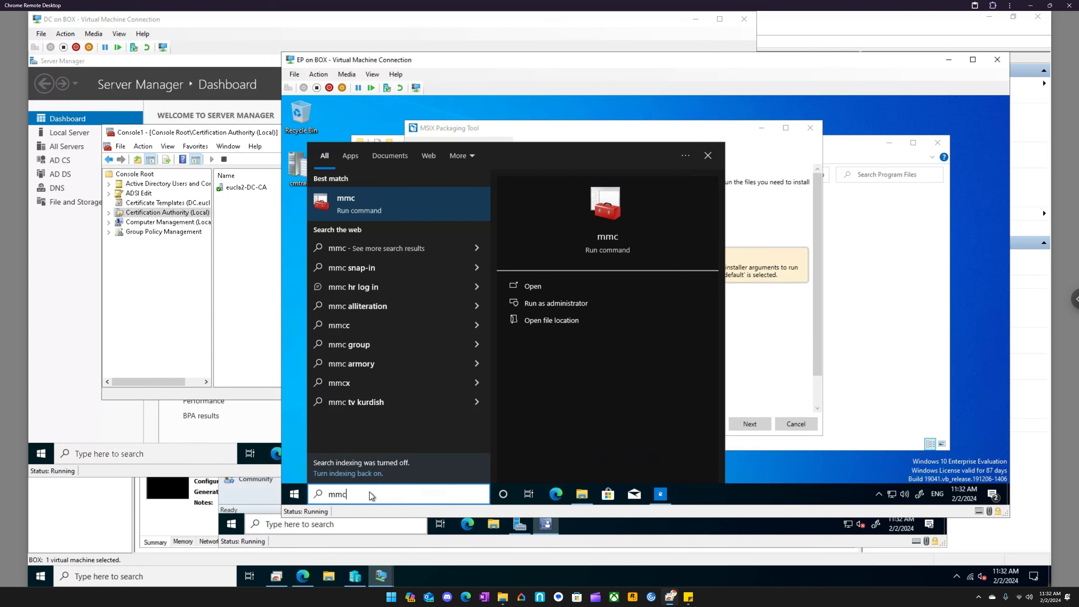
key(Return)
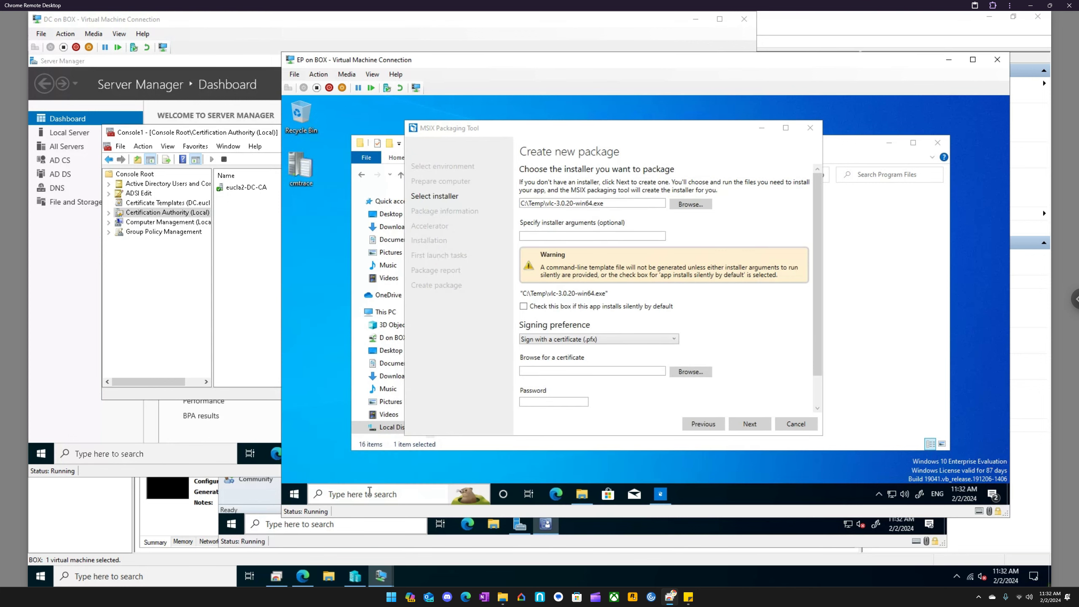
right_click(336, 158)
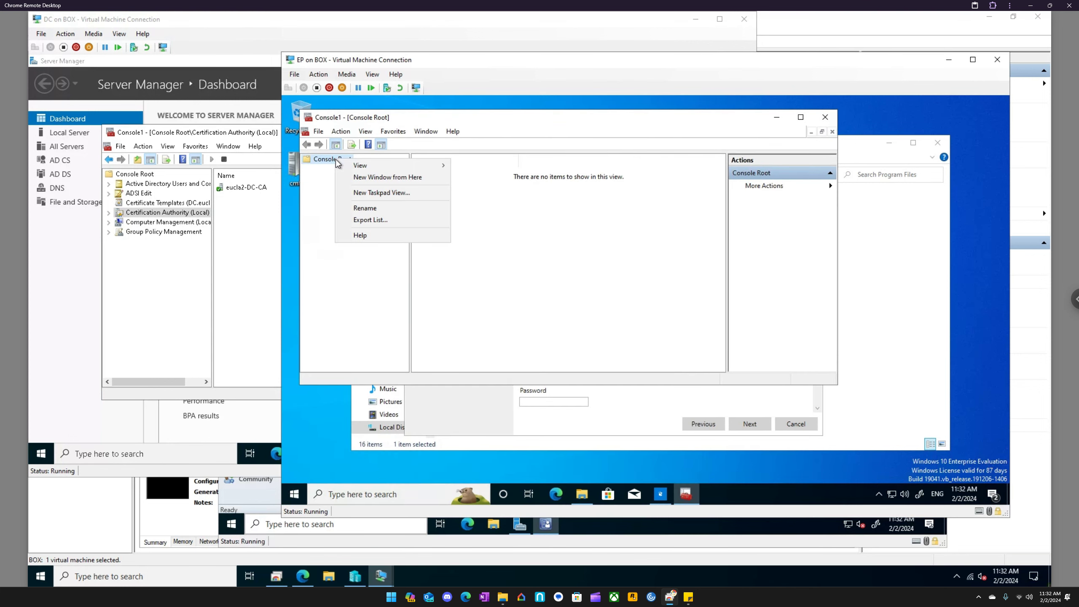
click(319, 132)
click(319, 132)
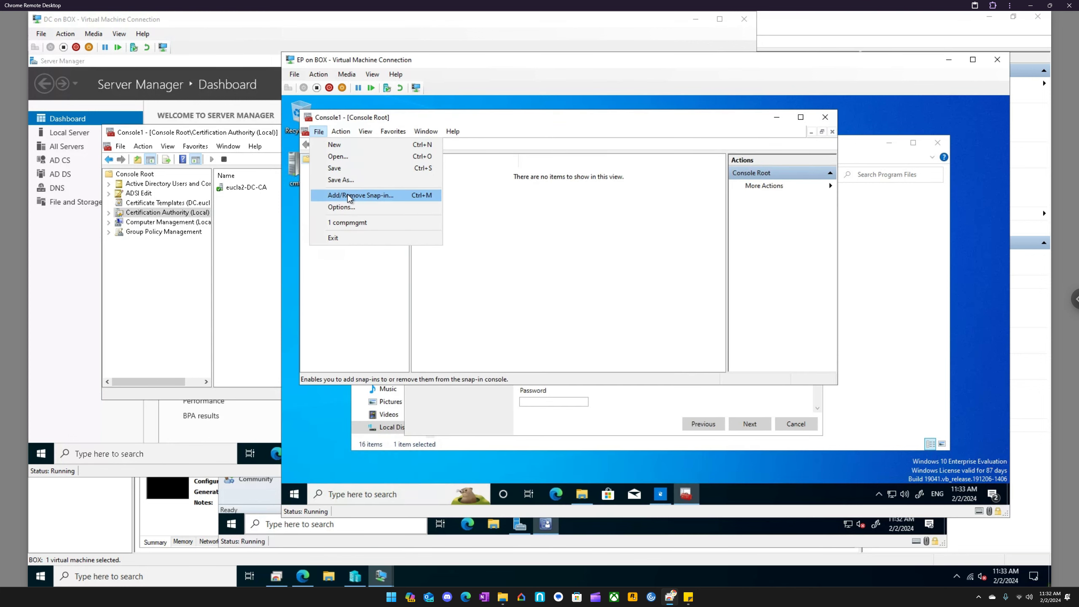
click(347, 194)
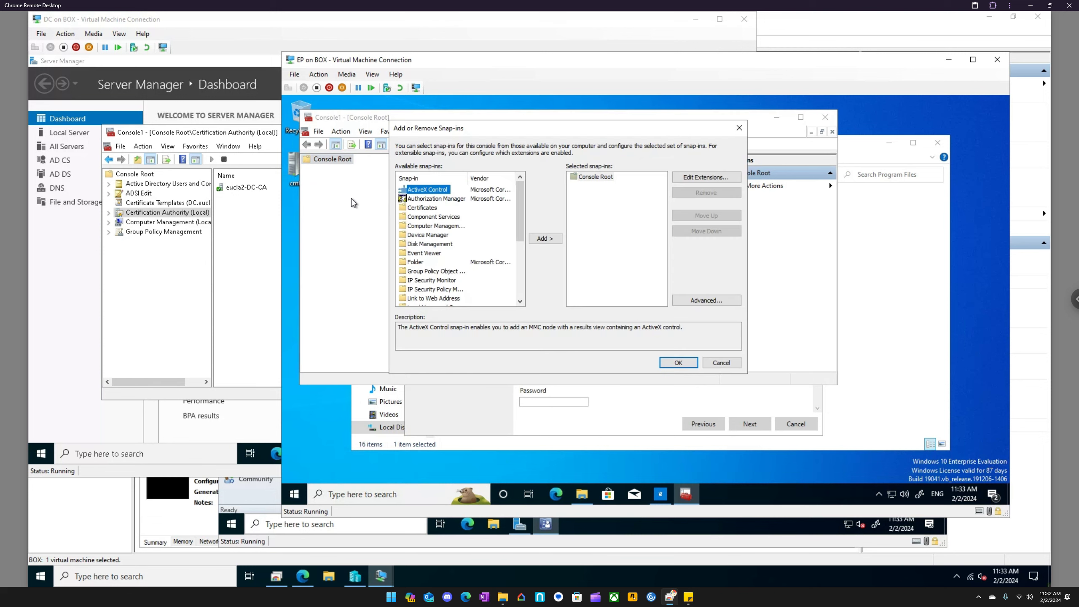
click(422, 208)
click(542, 237)
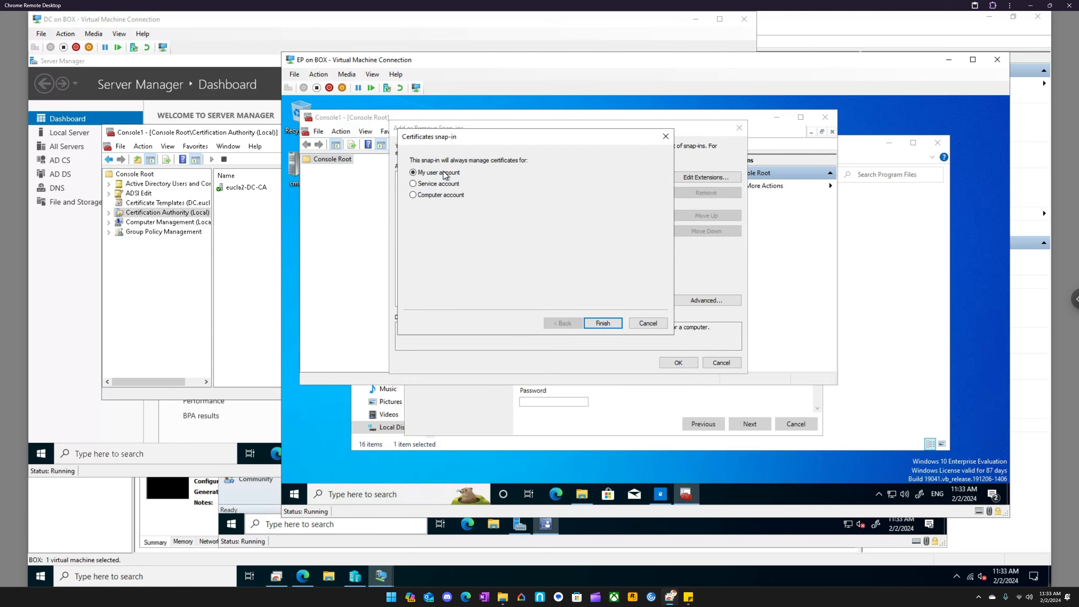
click(604, 323)
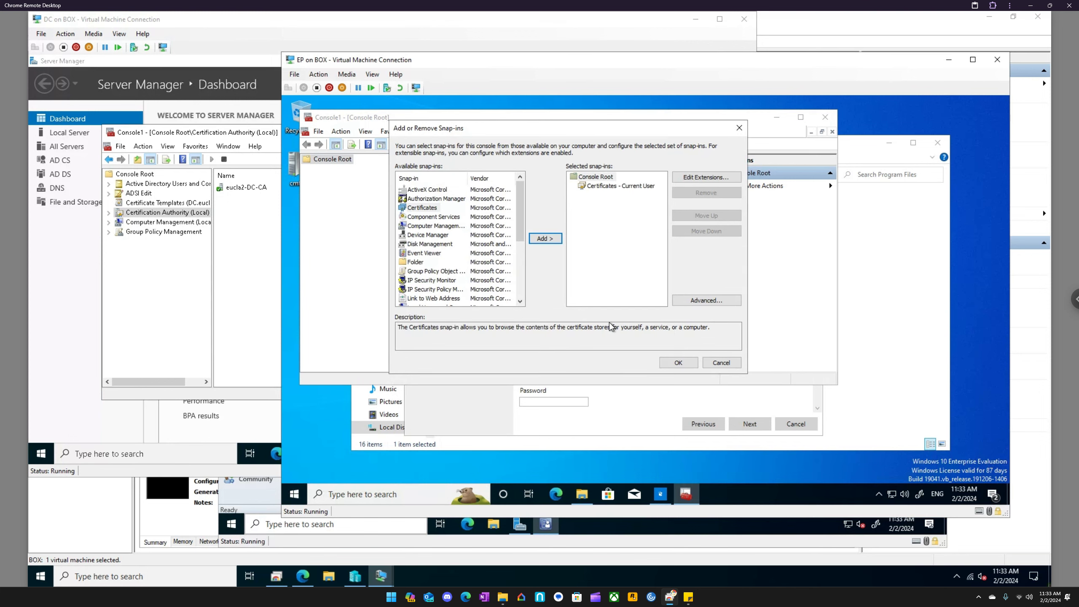
click(679, 363)
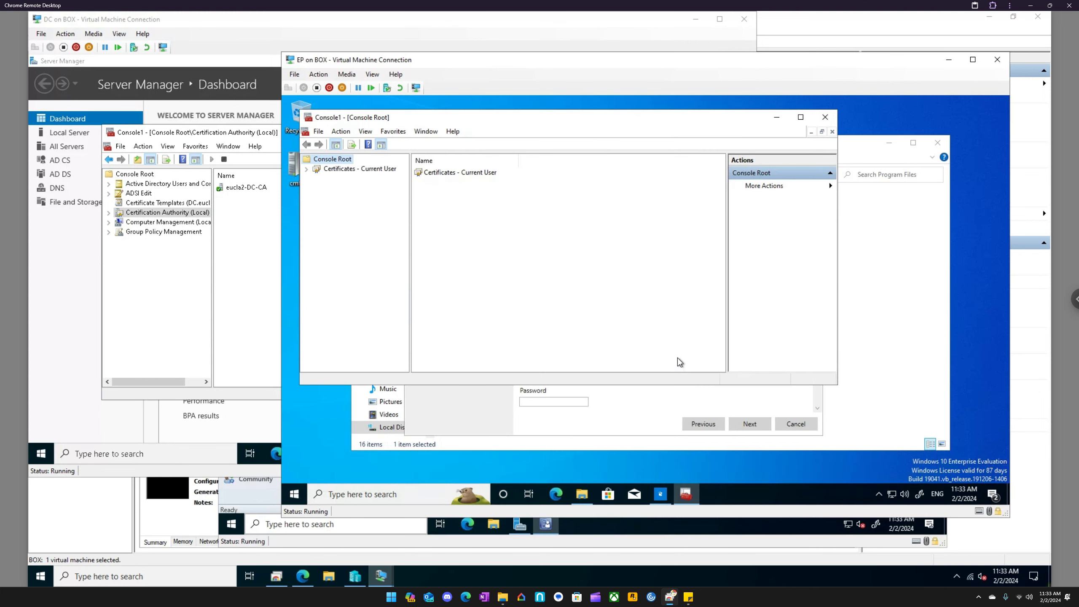
- Start a new certificate request in the current user's Personal store and continue to the enrollment policy selection
click(307, 169)
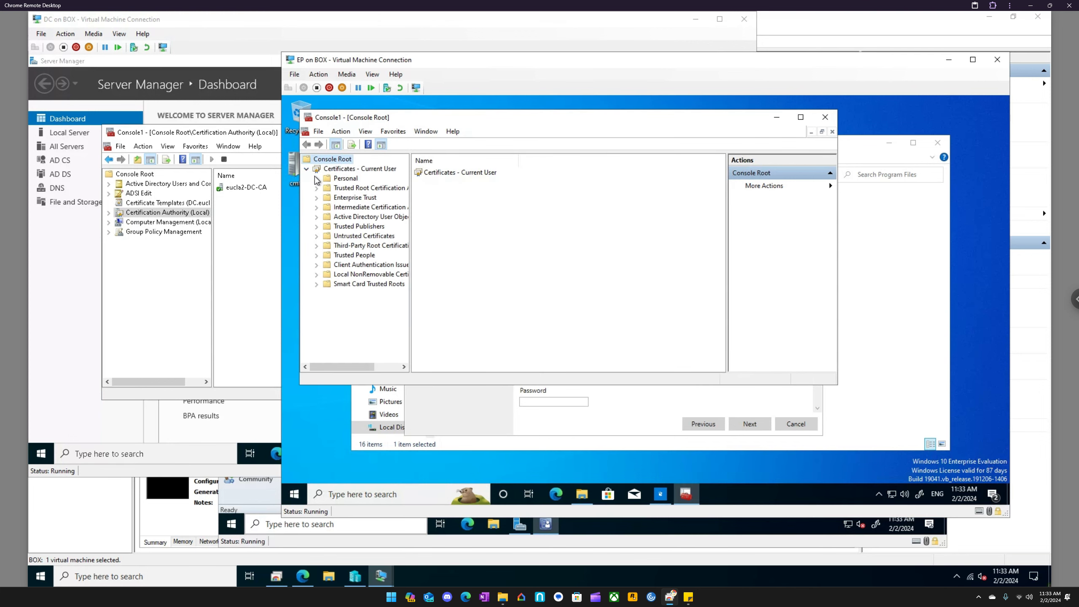
click(343, 179)
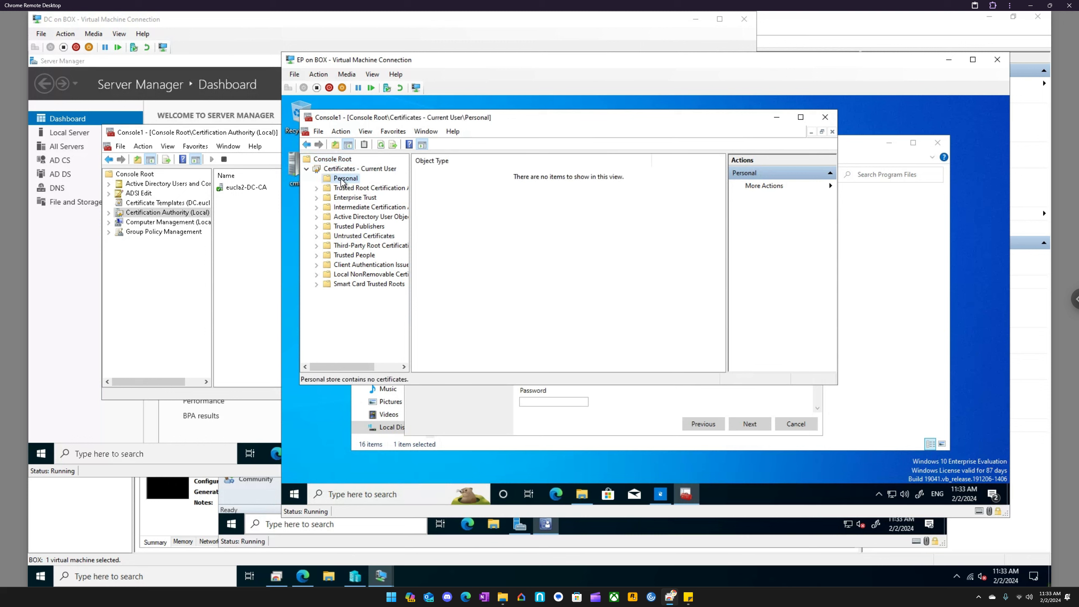
right_click(348, 178)
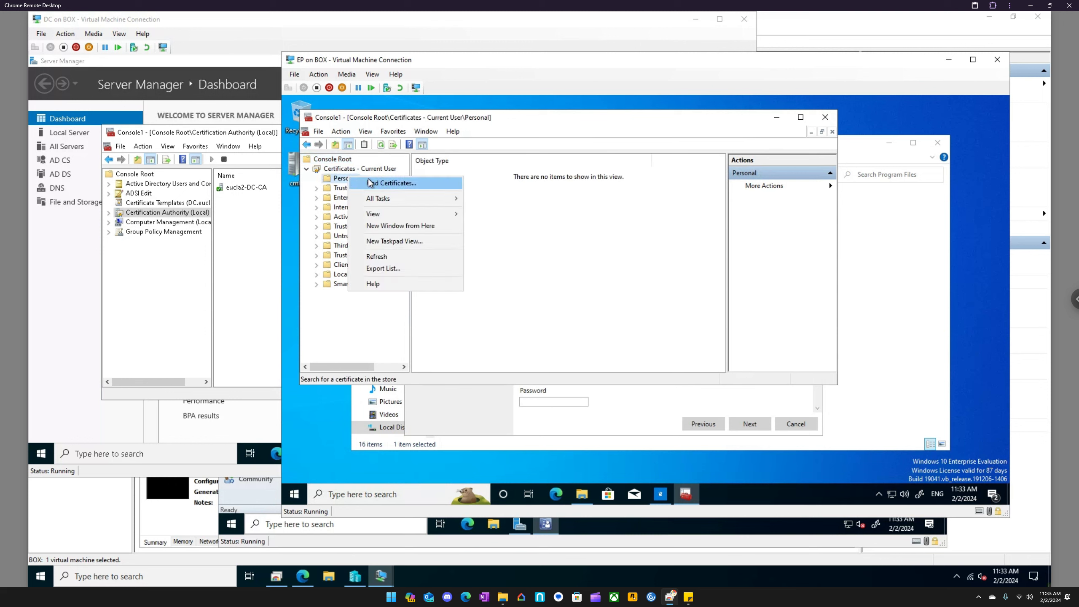
mouse_move(405, 198)
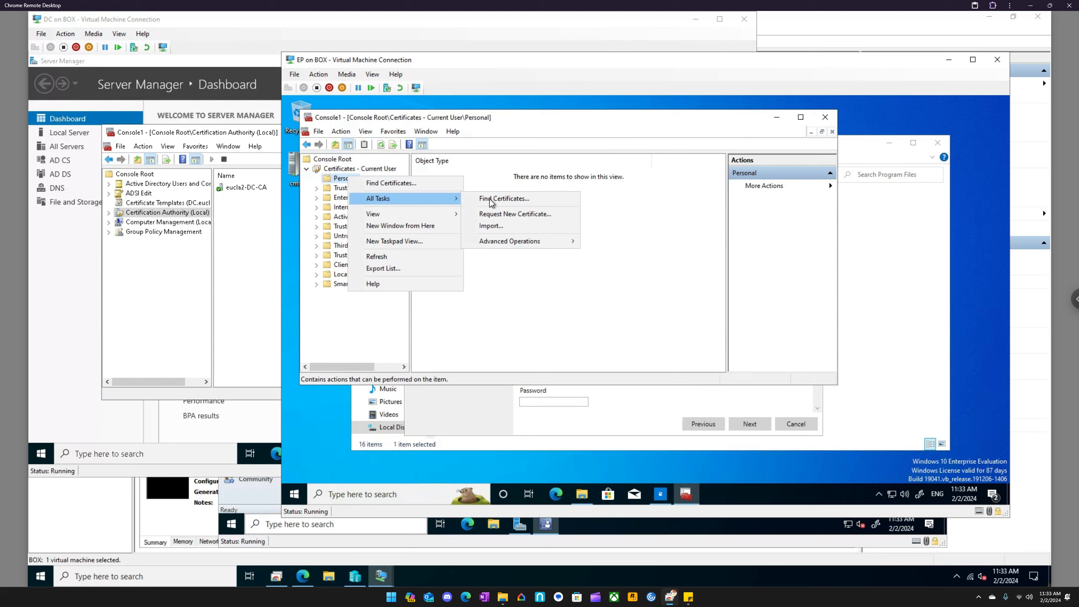
click(512, 213)
click(669, 358)
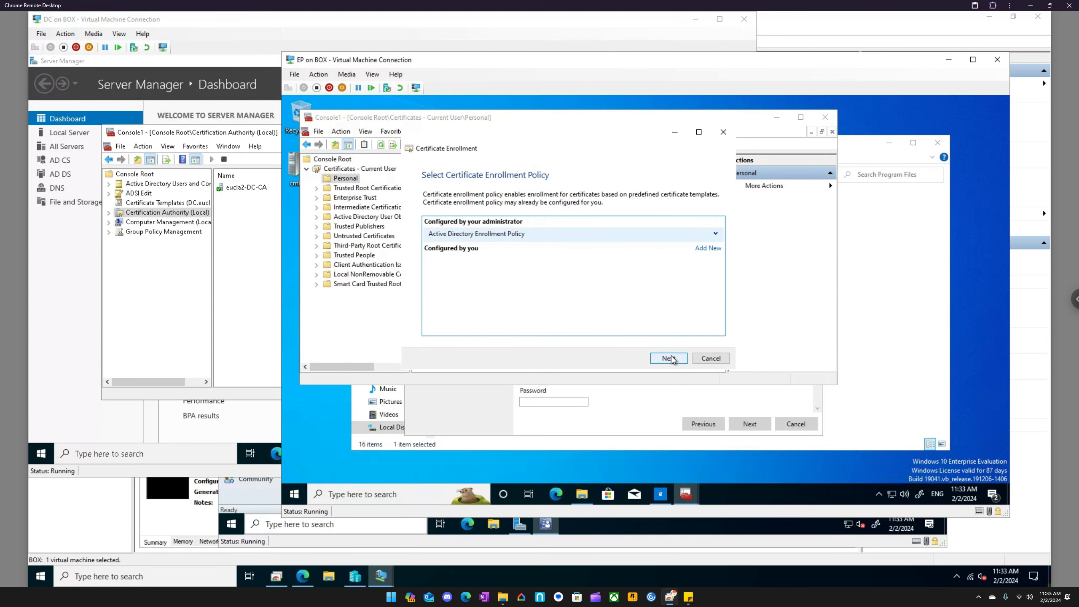
- Continue with the Active Directory Enrollment Policy, show all certificate templates and examine their status
click(716, 235)
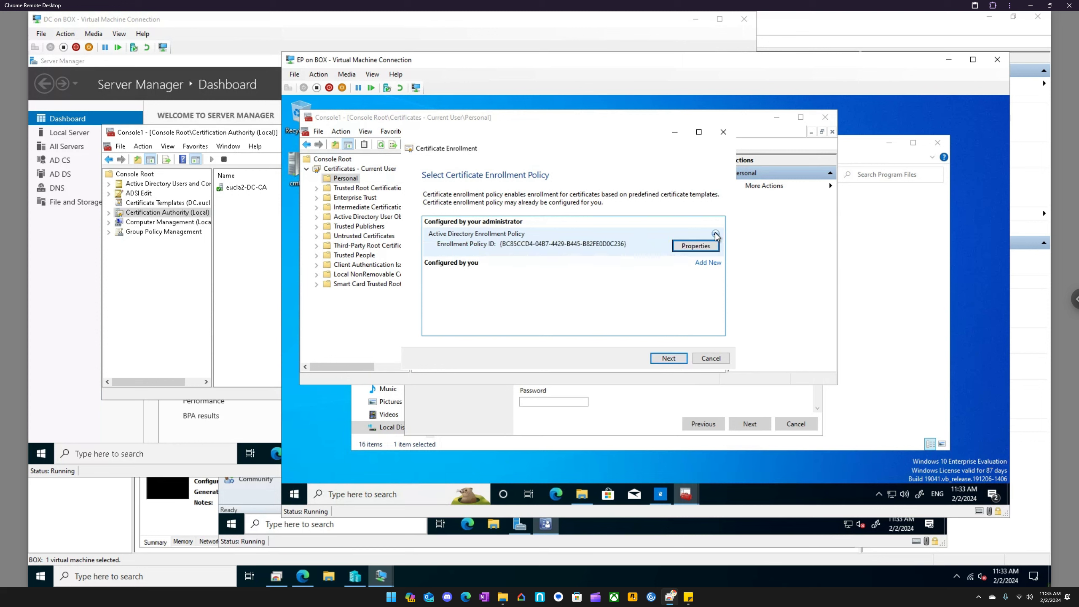
click(715, 235)
click(673, 360)
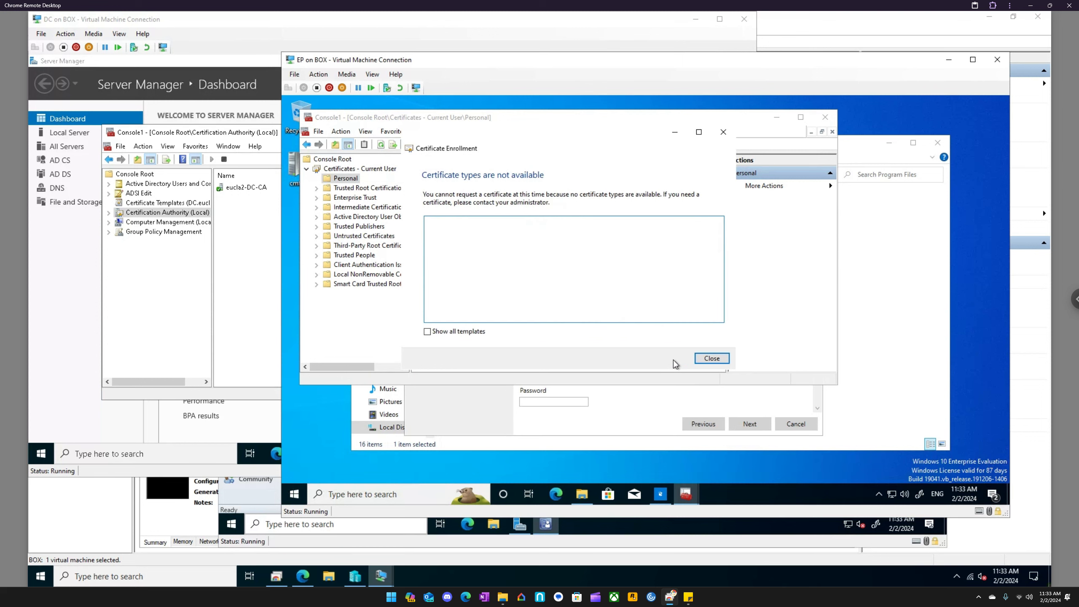
click(449, 330)
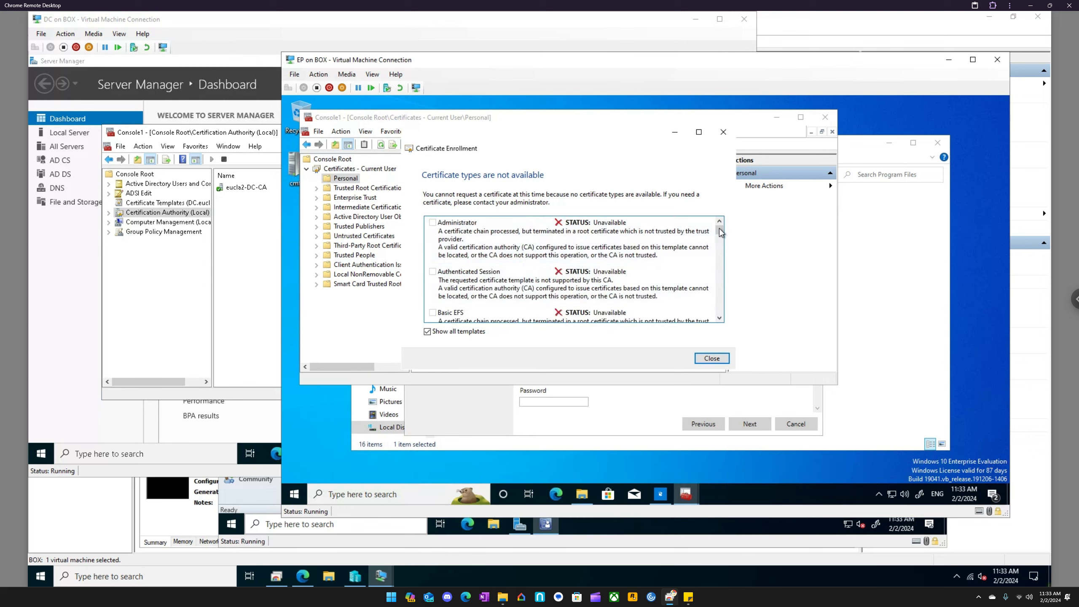
drag(721, 234, 727, 309)
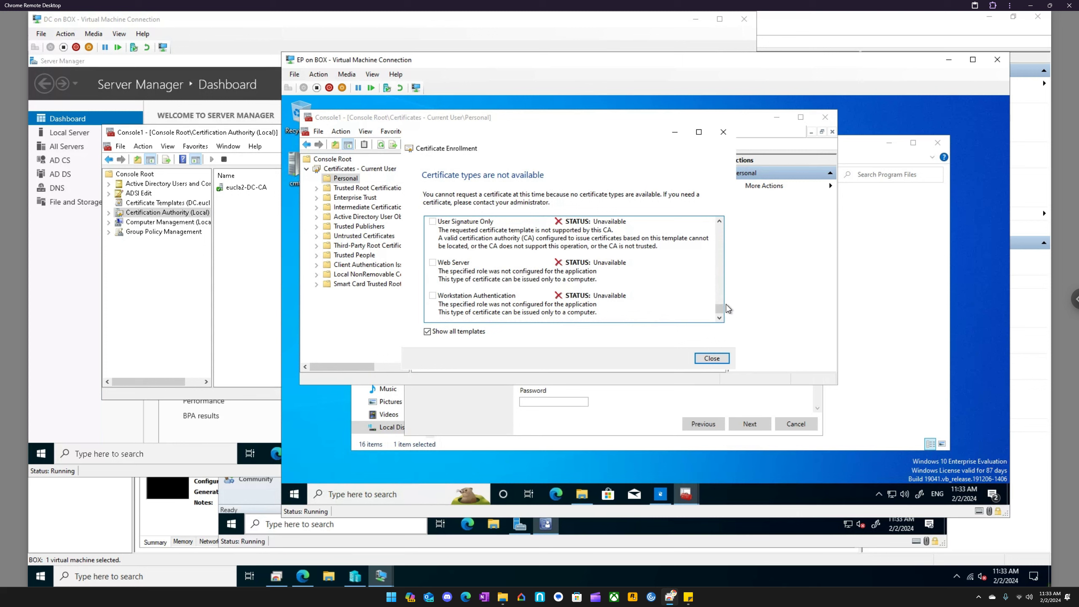
- Restart the EP virtual machine and sign back in with the account password
right_click(294, 496)
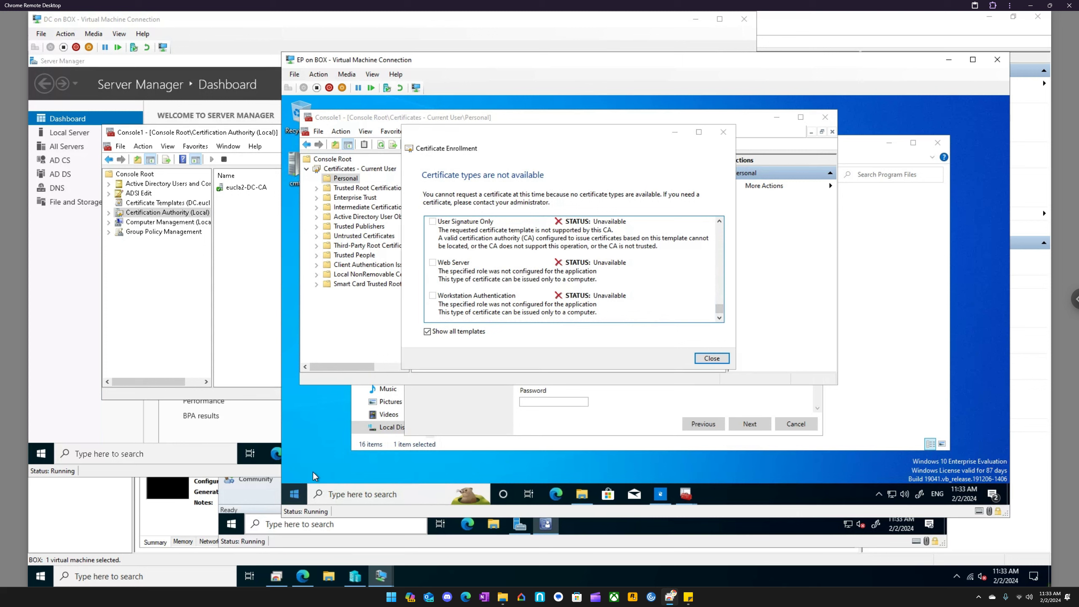
mouse_move(330, 463)
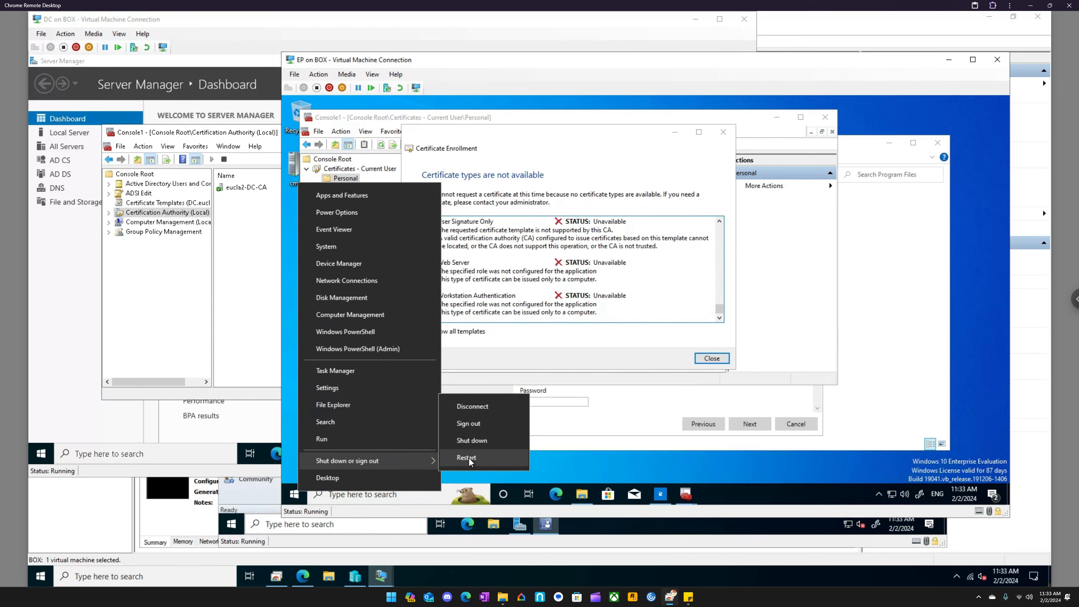
click(468, 458)
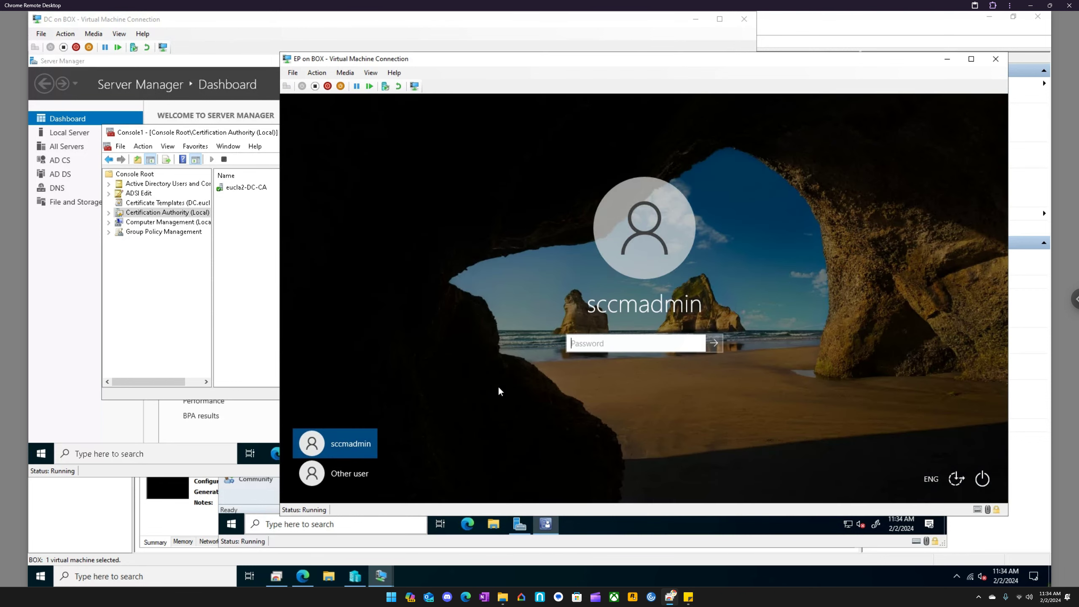
text(P@ssw0rd!)
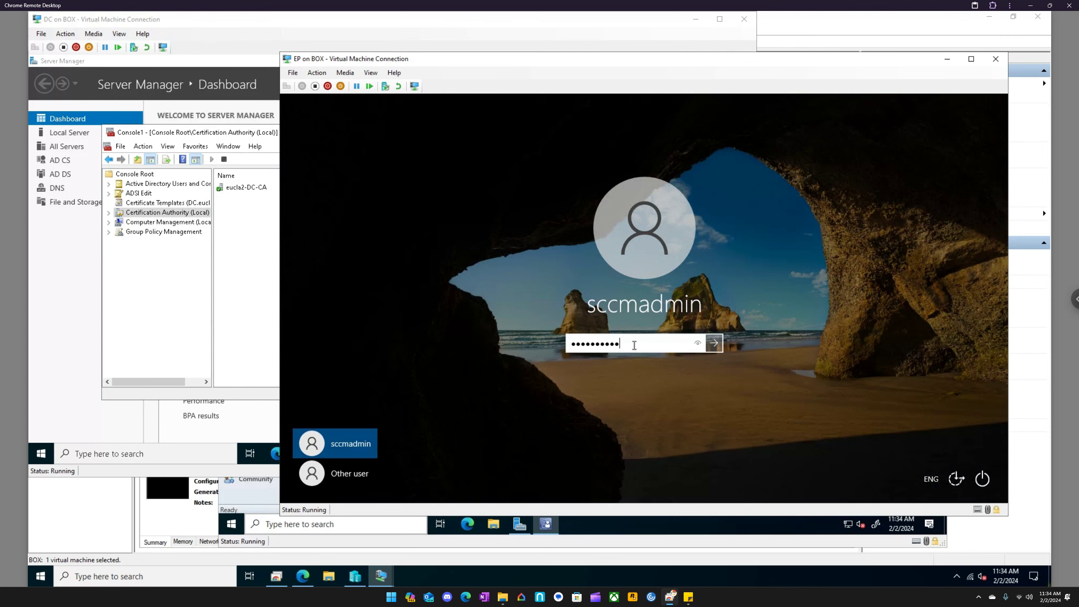
key(Return)
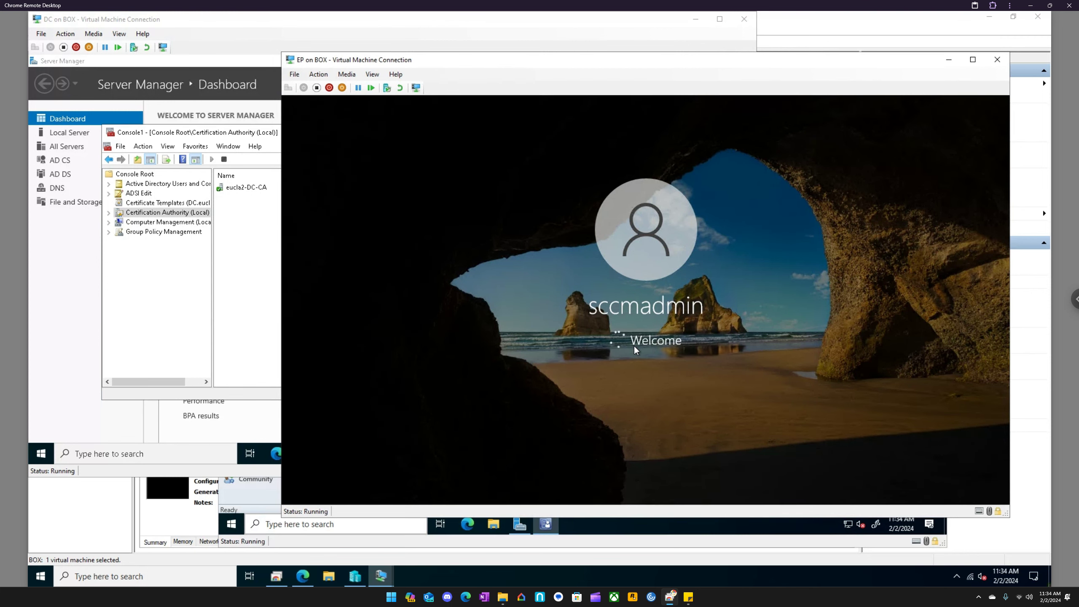
- Minimize the DC virtual machine window, check the MCM window briefly, and launch the MSIX Packaging Tool on the EP virtual machine
click(697, 20)
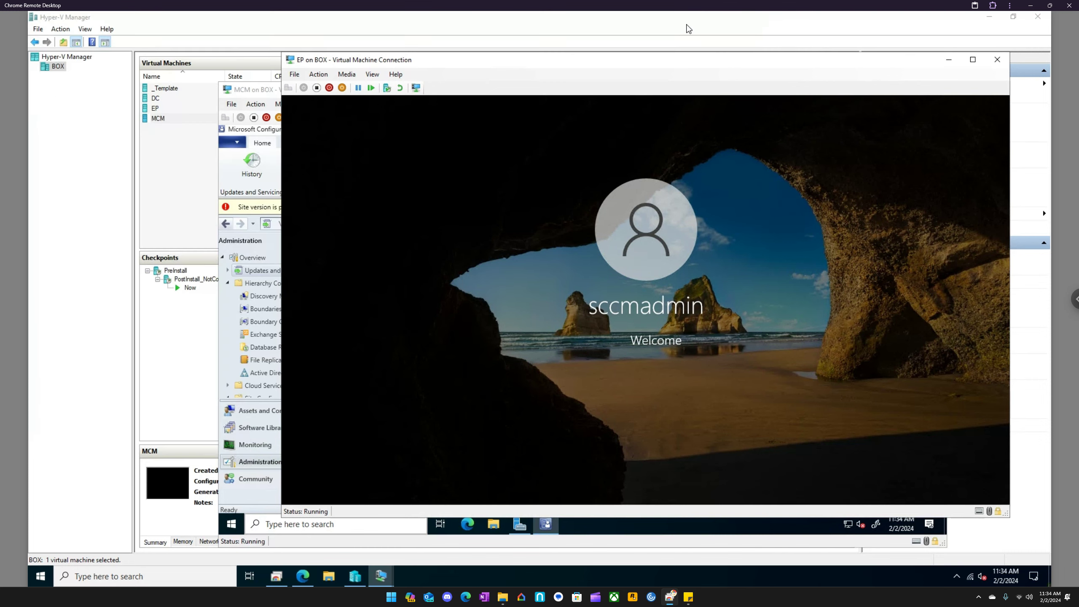
click(261, 95)
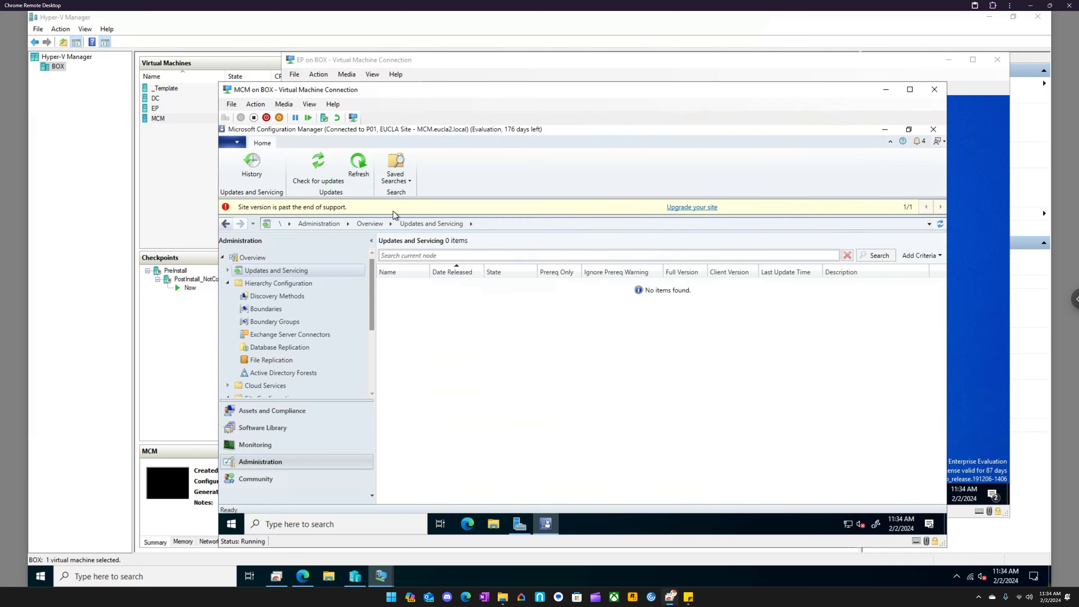
click(777, 69)
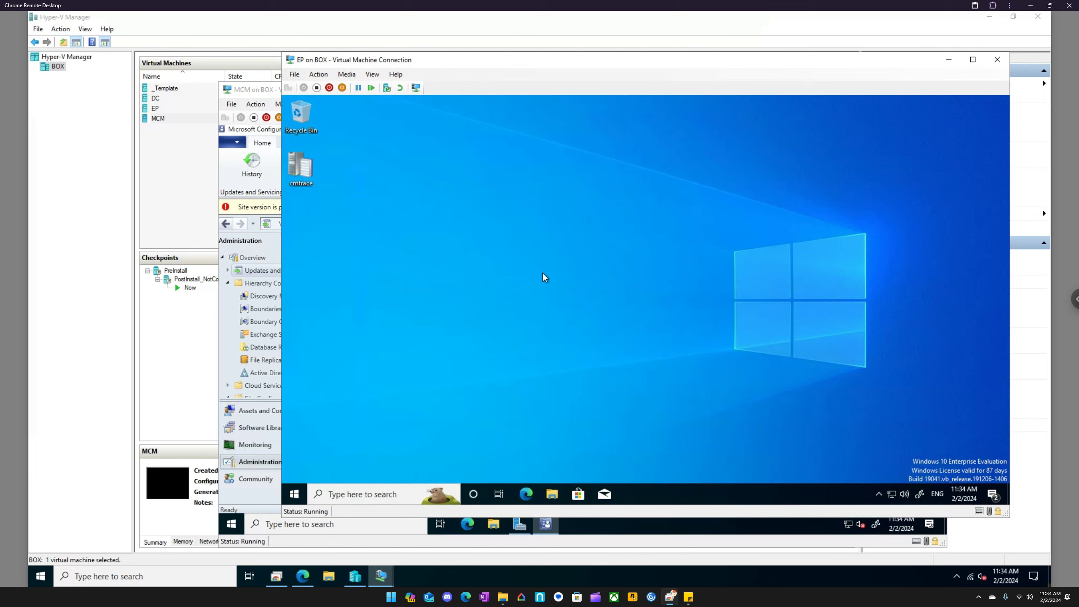
click(292, 493)
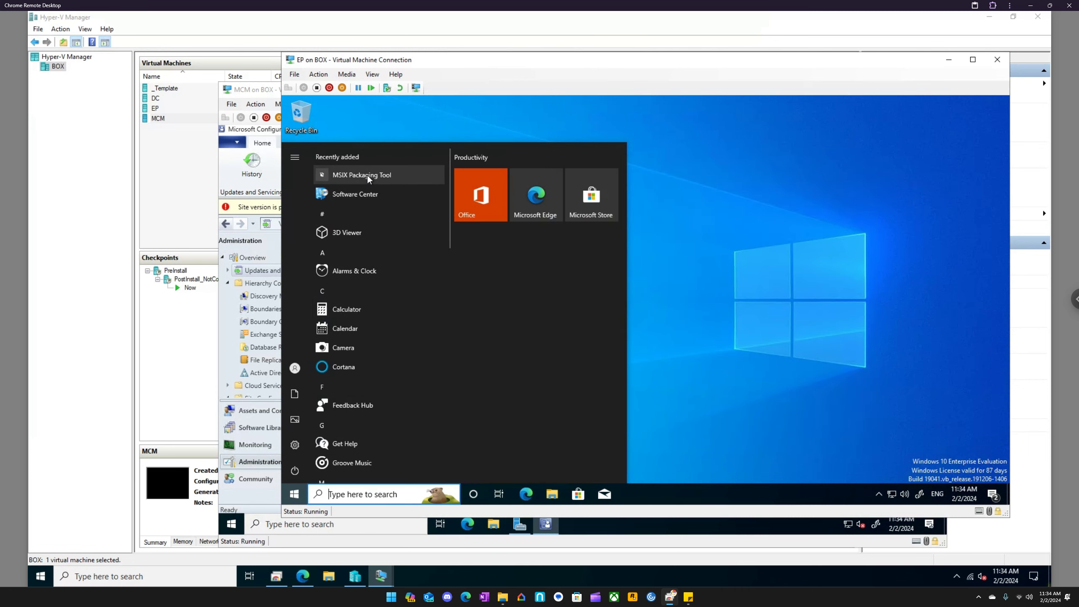
click(368, 176)
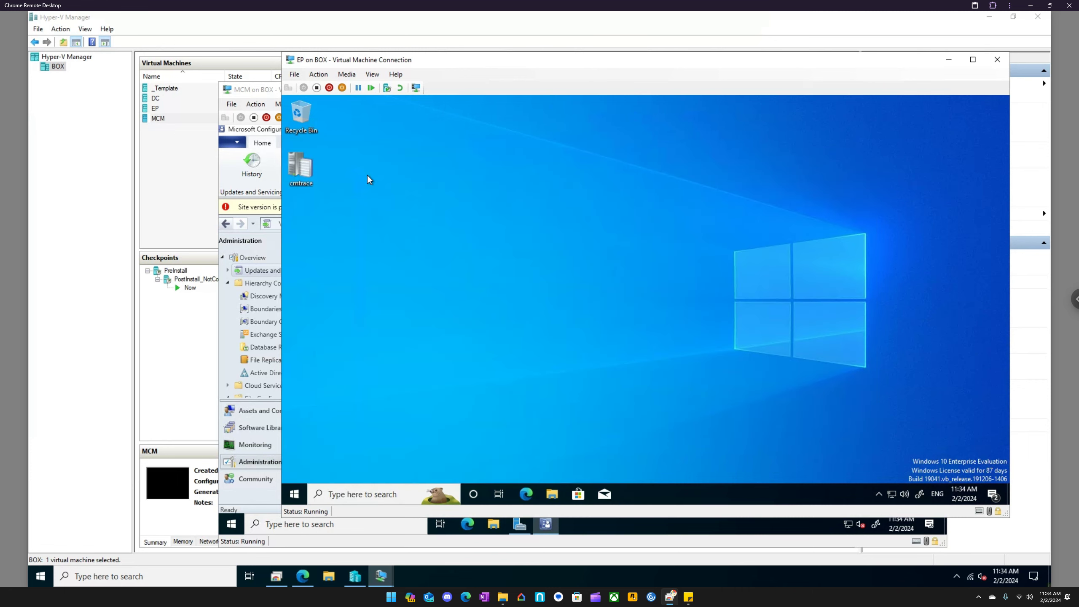
- Launch mmc on the EP virtual machine and add the Certificates snap-in for My user account
click(360, 493)
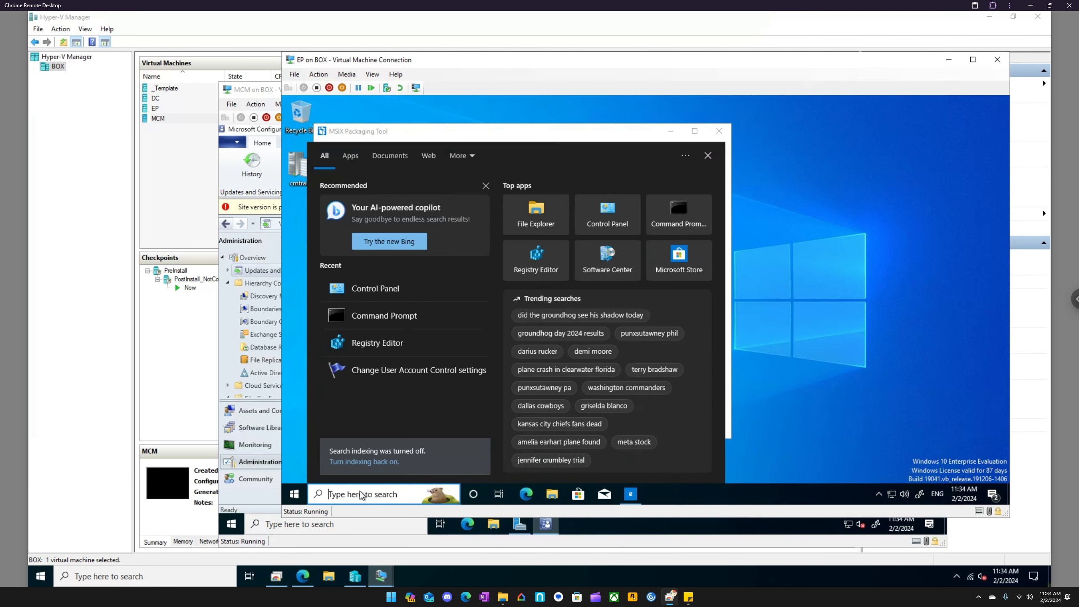
text(mmc)
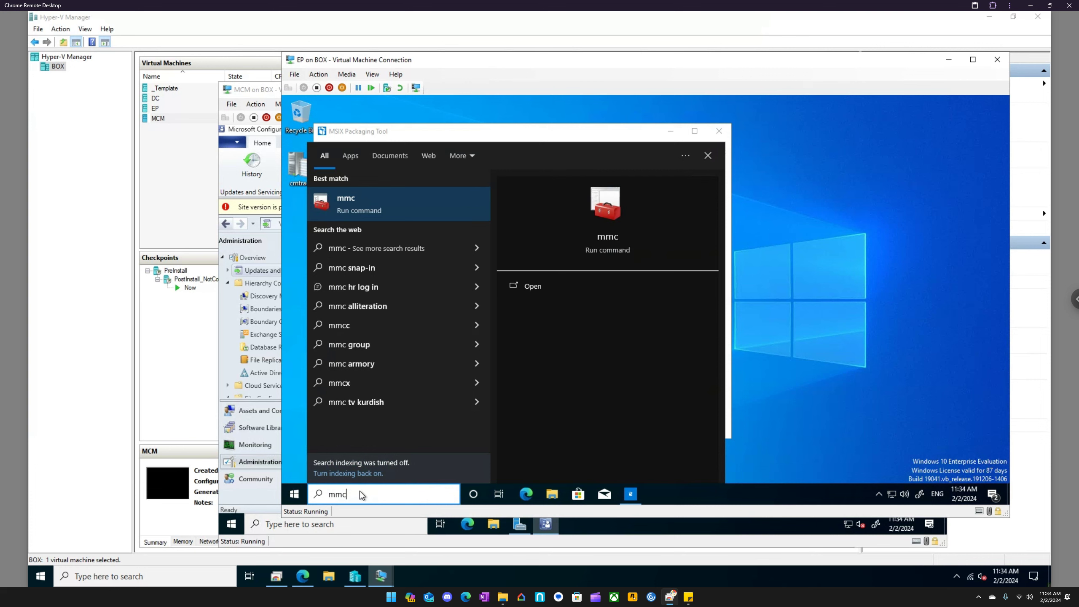
key(Return)
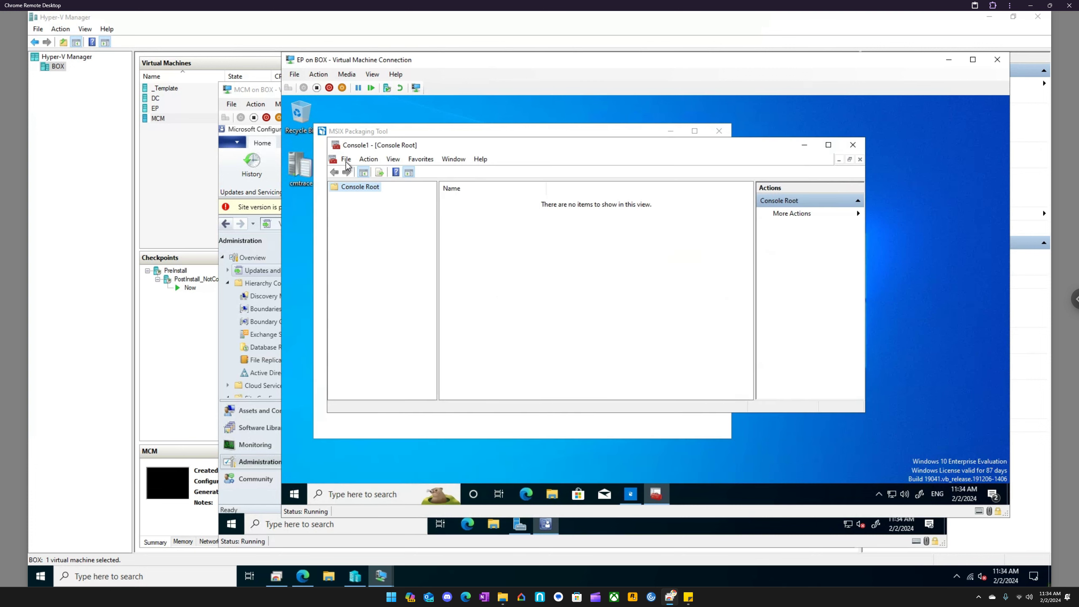
click(346, 161)
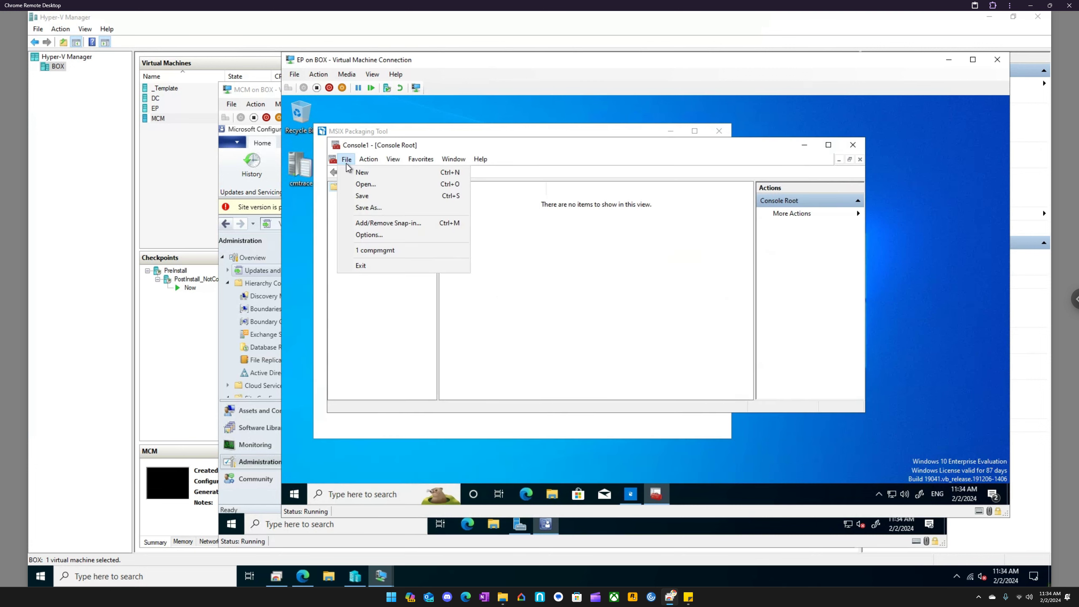
click(375, 221)
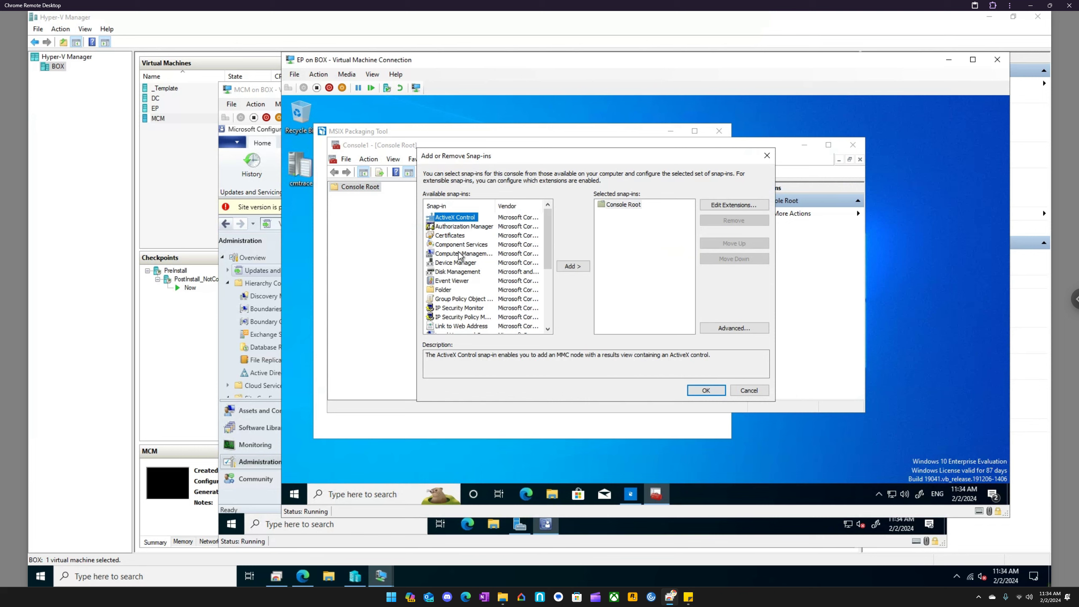
click(451, 236)
click(572, 265)
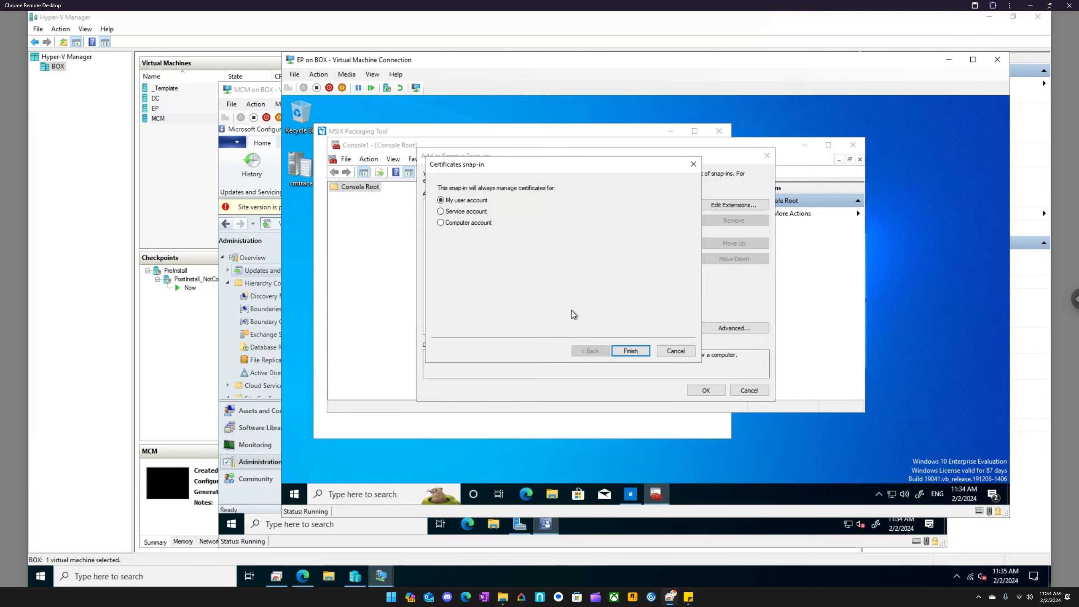
click(631, 351)
click(705, 391)
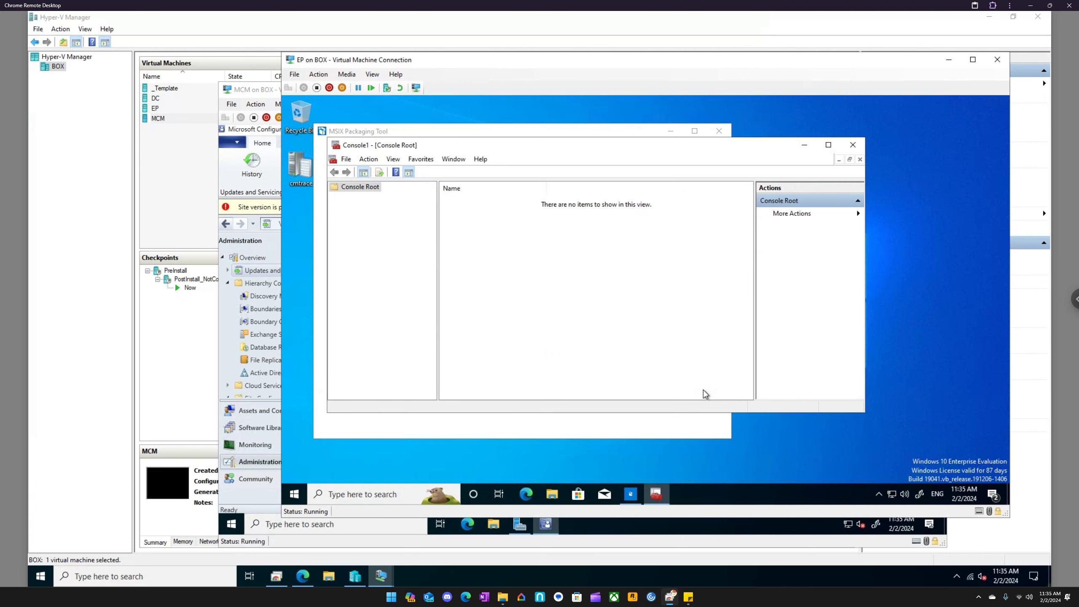
- Start a new certificate request in the current user's Personal store and continue with the Active Directory Enrollment Policy
click(334, 197)
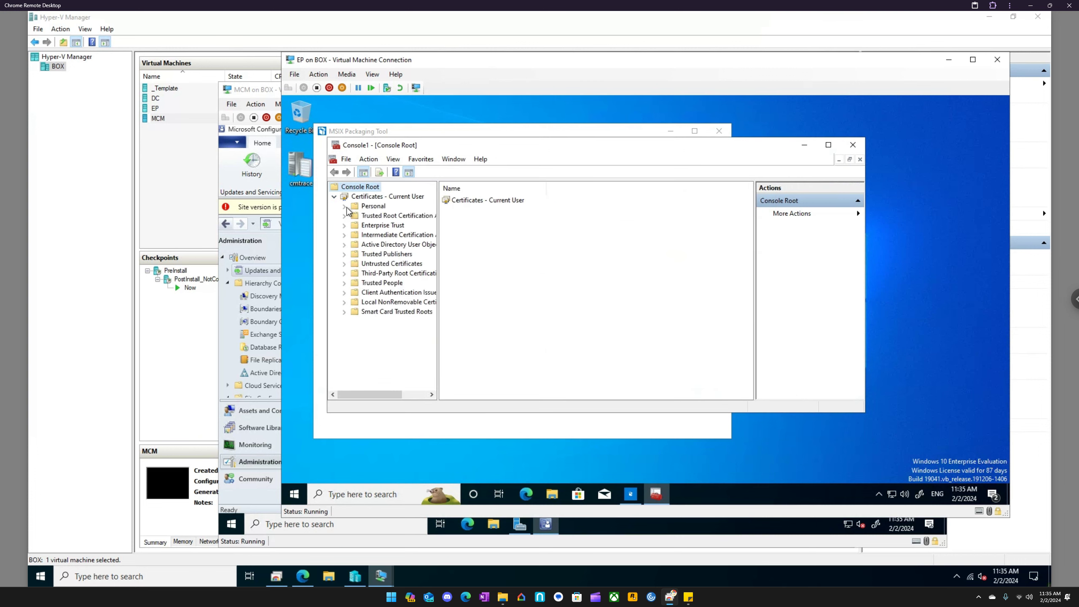
click(372, 208)
right_click(371, 207)
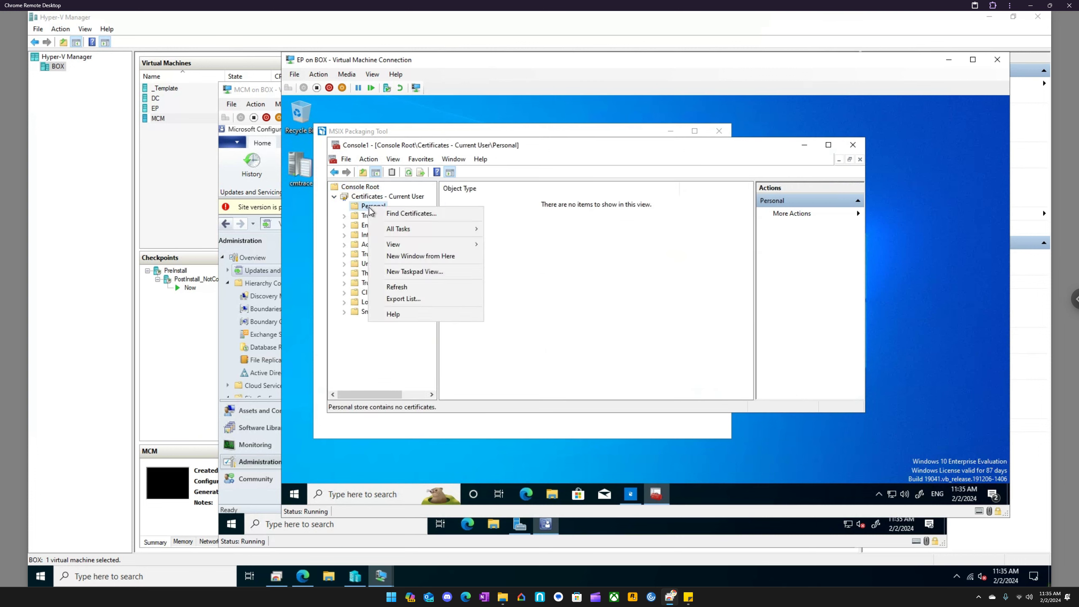
right_click(494, 214)
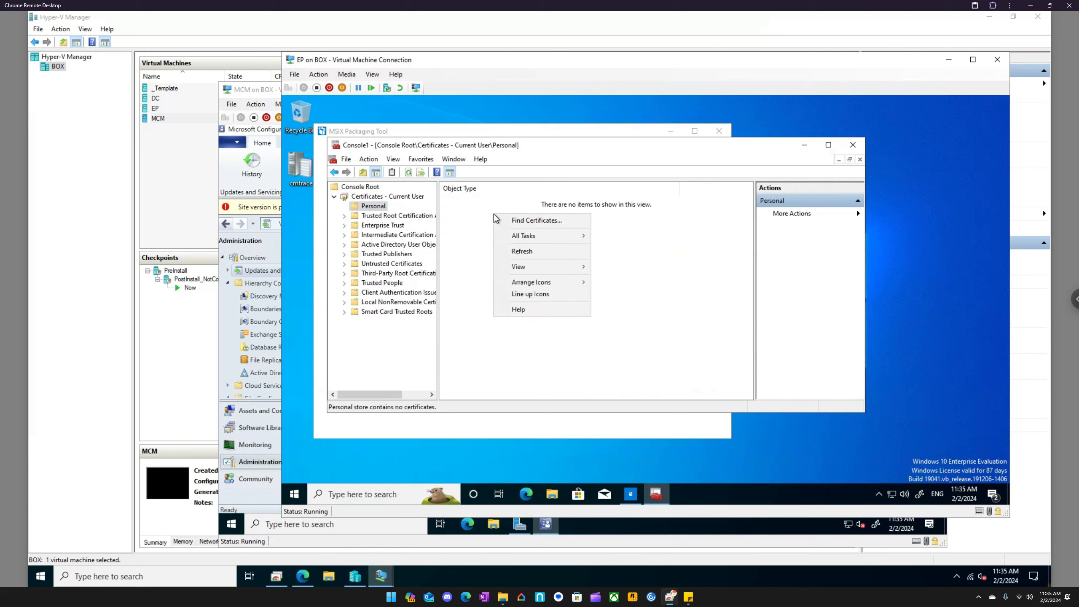
mouse_move(518, 233)
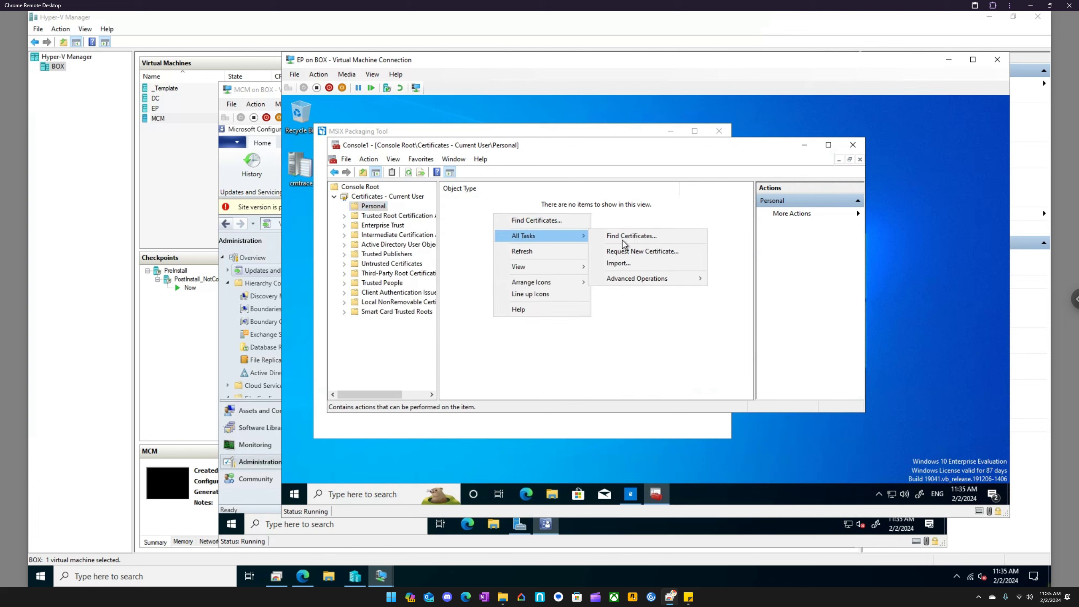
click(648, 252)
click(703, 386)
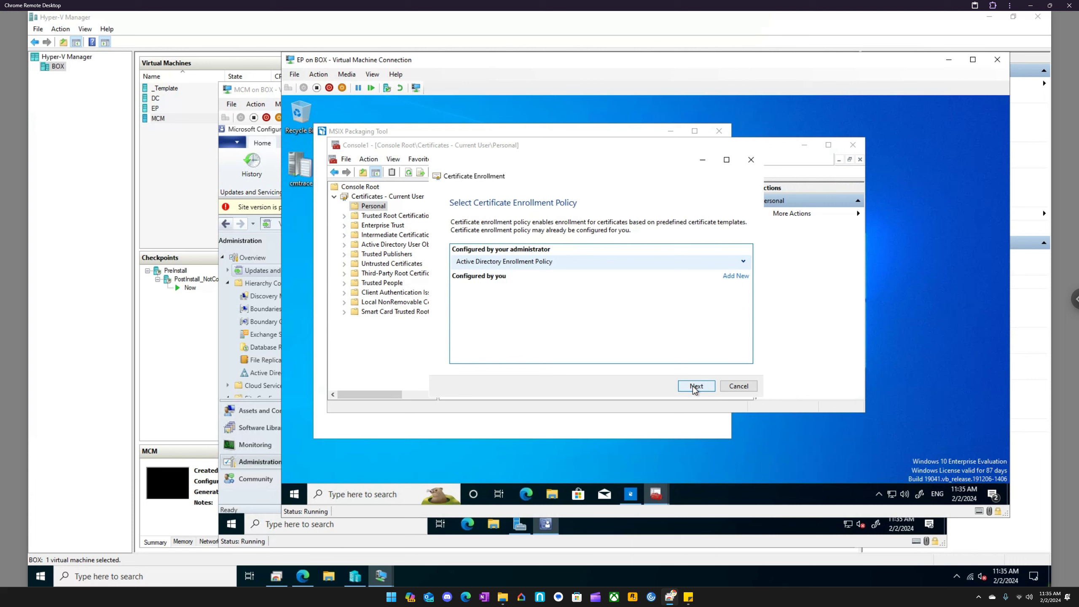
click(695, 387)
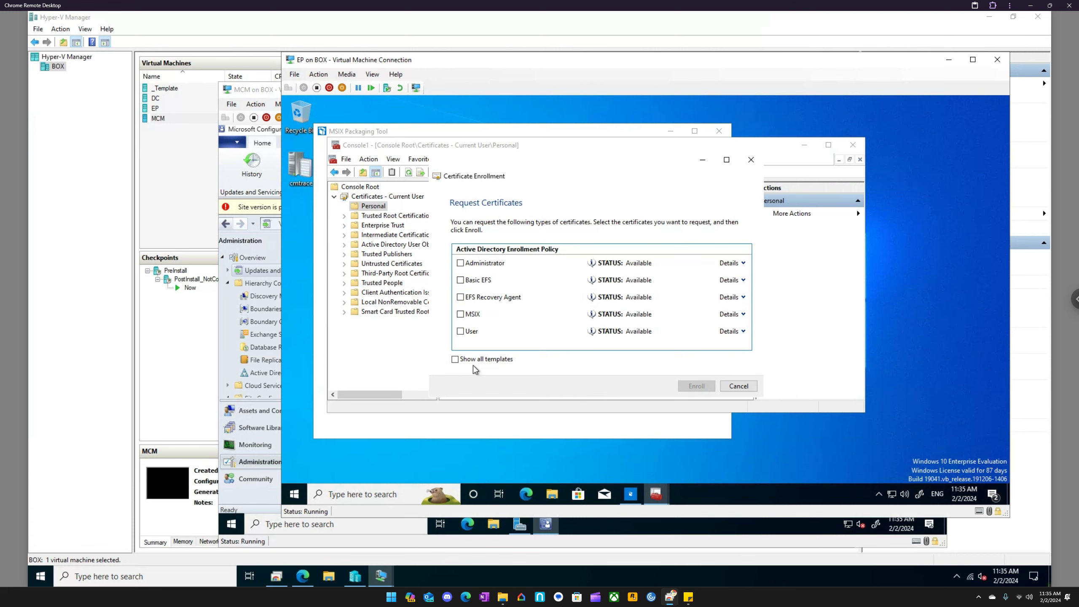
- Check the MSIX template's details, enroll for the MSIX certificate and finish the enrollment
click(743, 314)
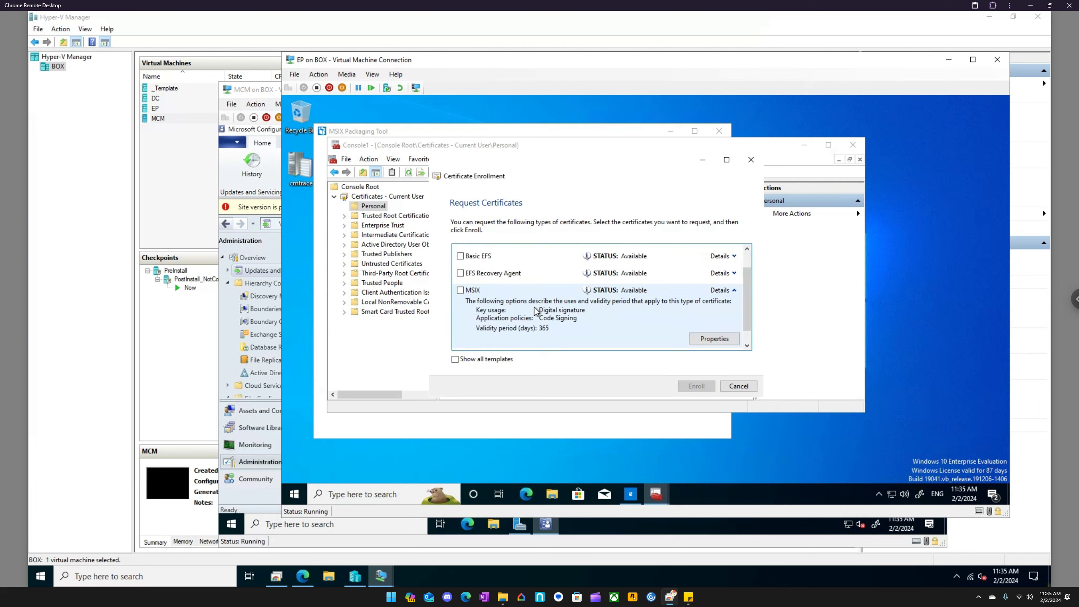
click(461, 290)
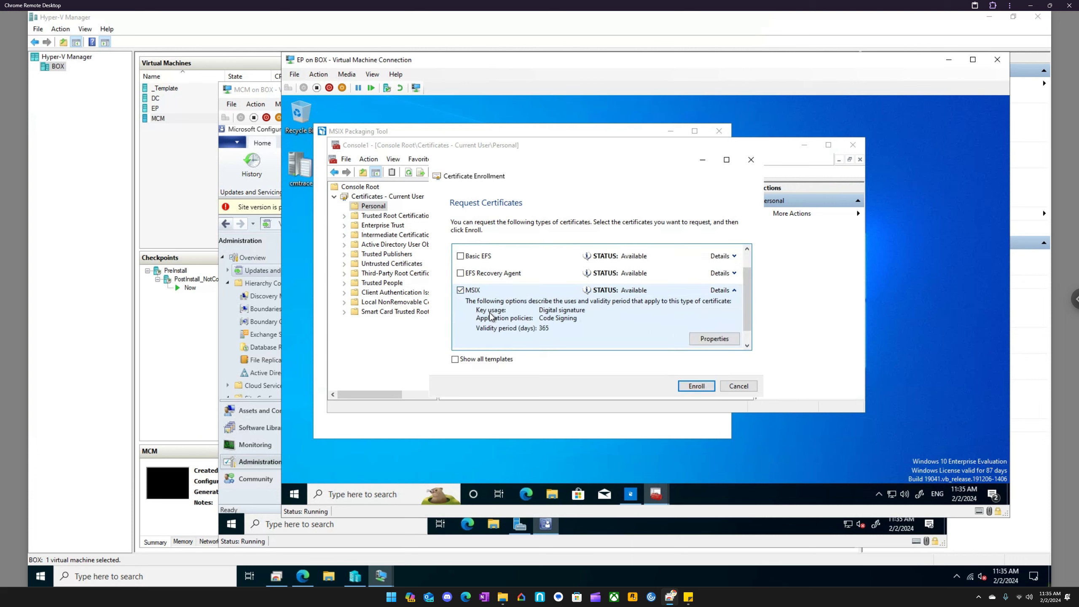
click(687, 386)
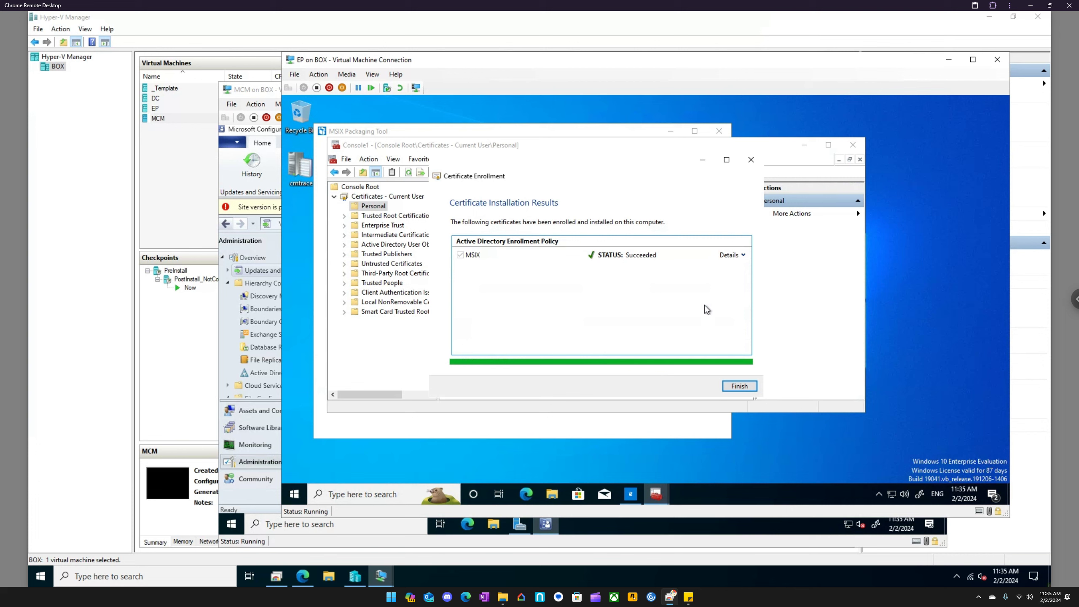
click(740, 386)
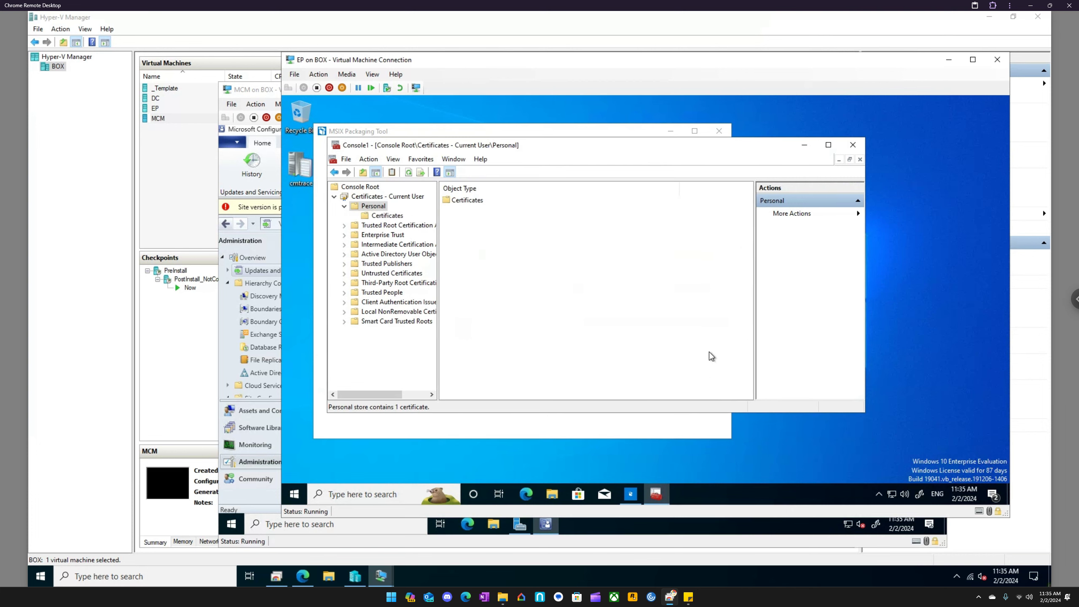
- Start exporting the new code-signing certificate with its private key in PKCS #12 (.PFX) format, keeping the default format options
click(387, 216)
click(465, 203)
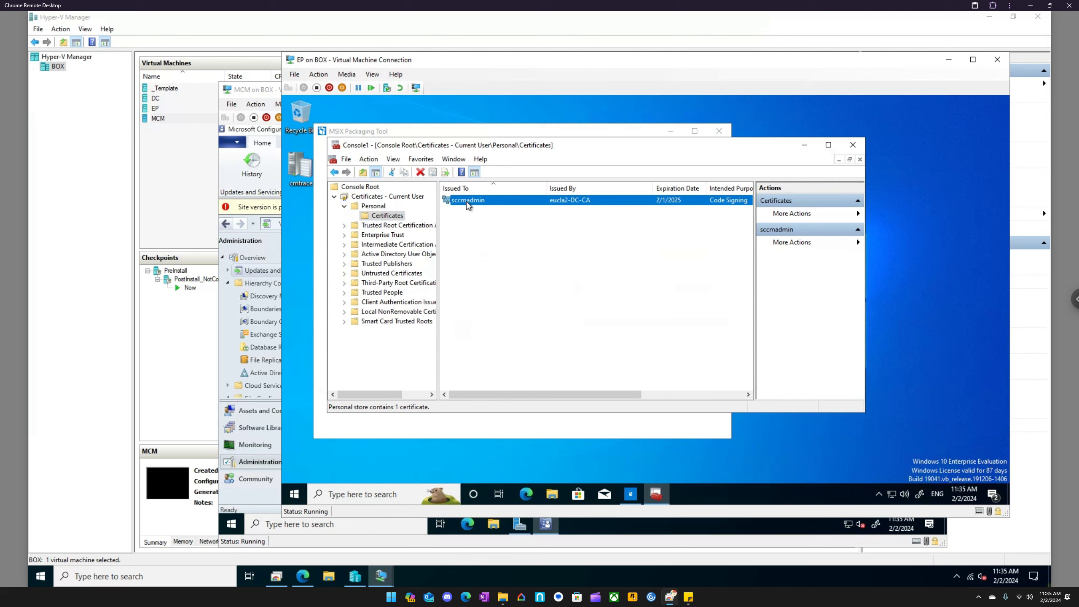
right_click(467, 206)
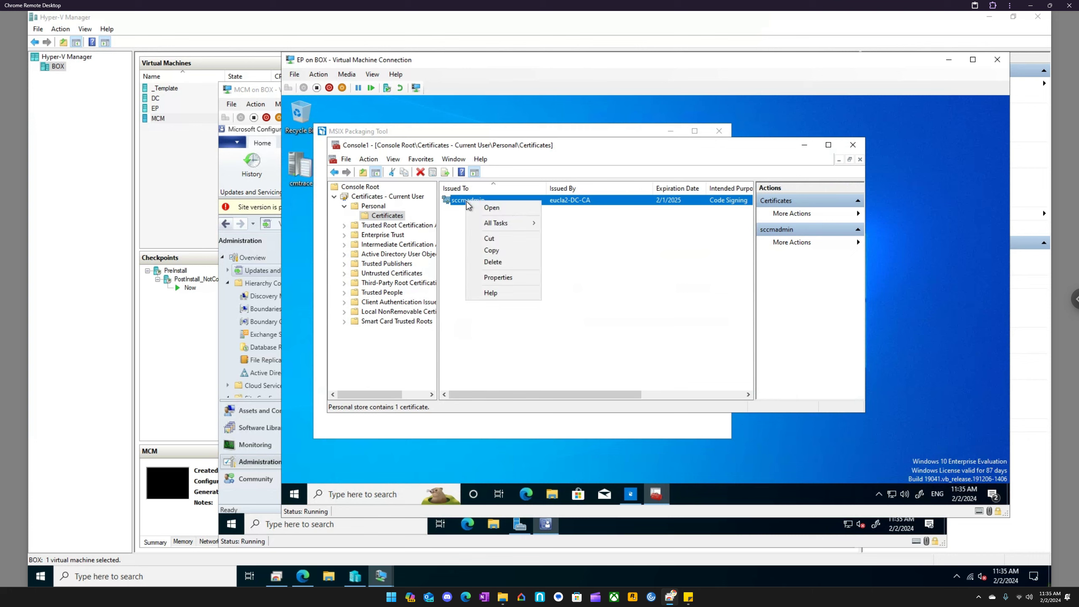
mouse_move(491, 224)
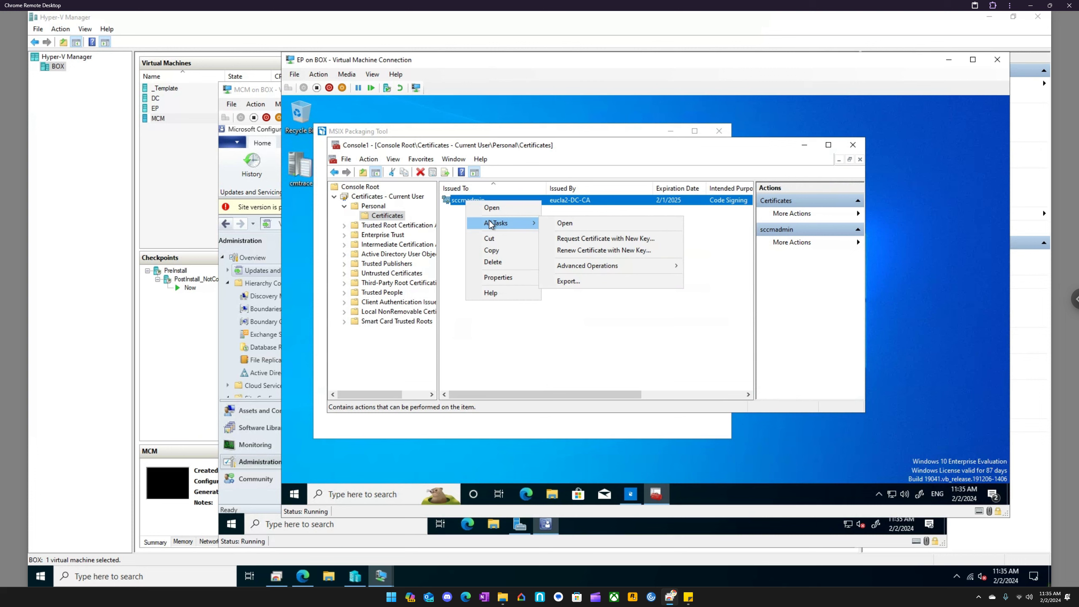
click(568, 282)
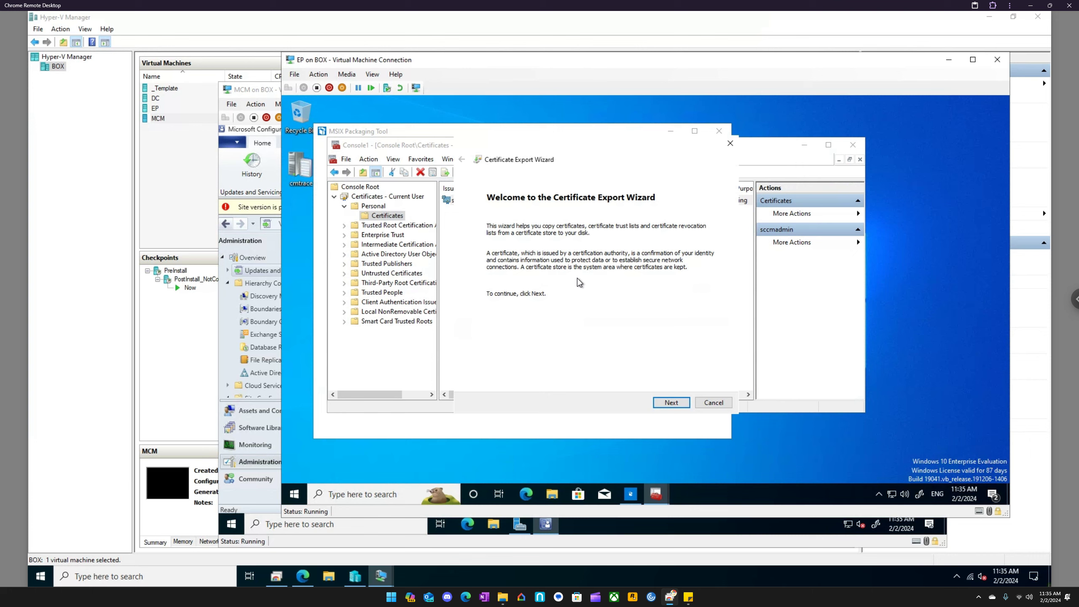
click(677, 404)
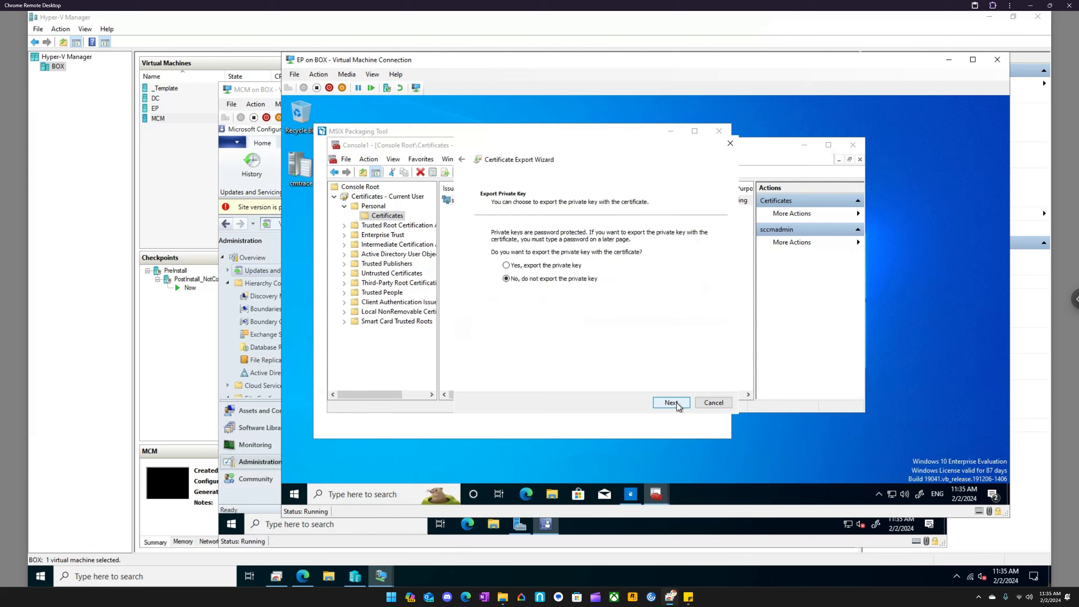
click(551, 267)
click(675, 404)
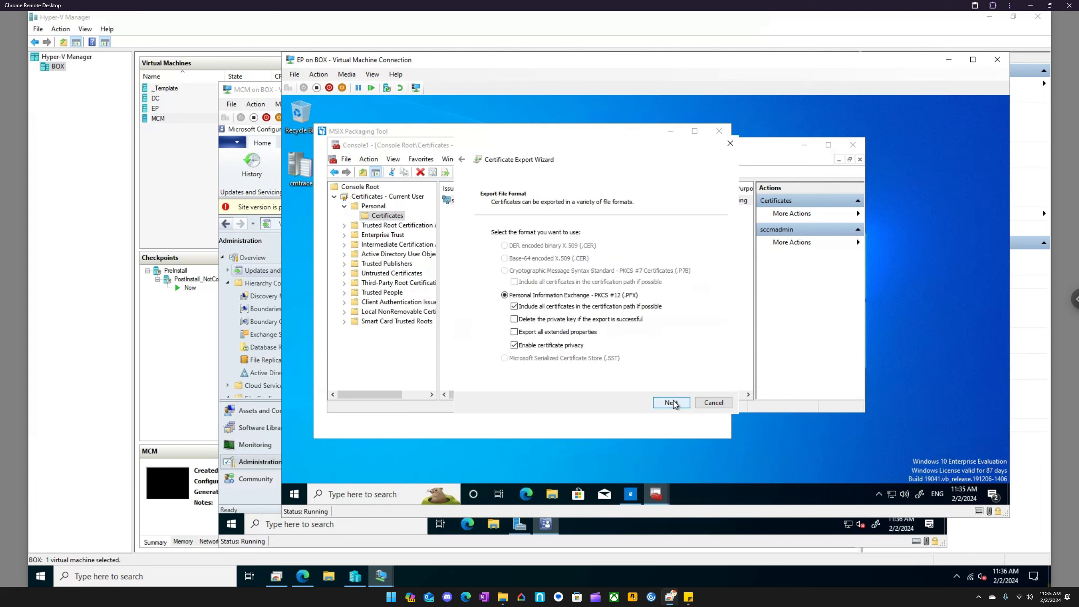
click(673, 402)
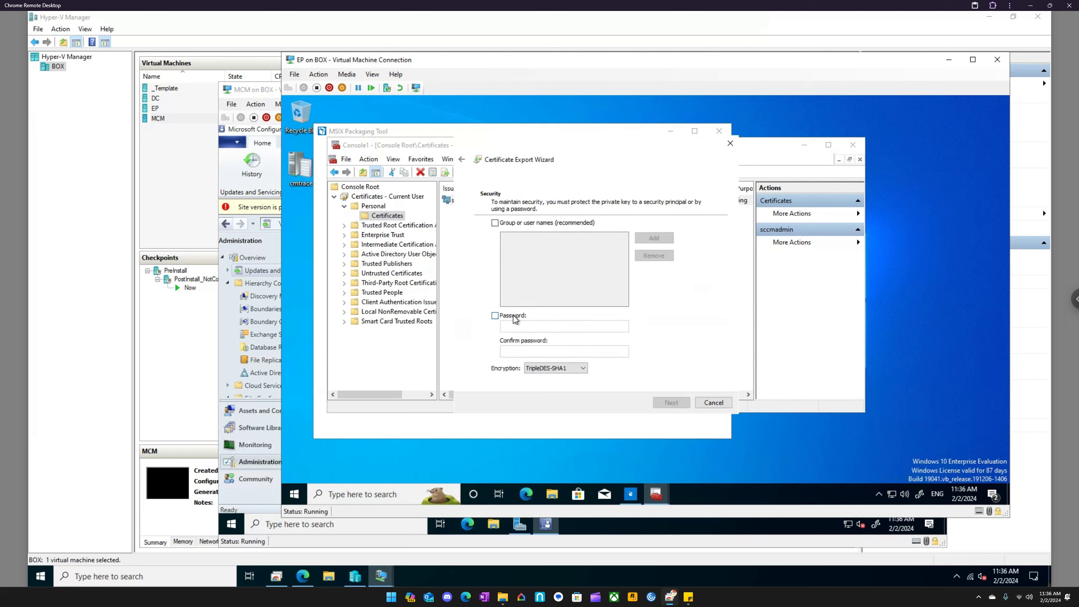
- Protect the exported private key with a password, entering and confirming it in the export wizard
click(514, 319)
click(518, 325)
text(••••••••)
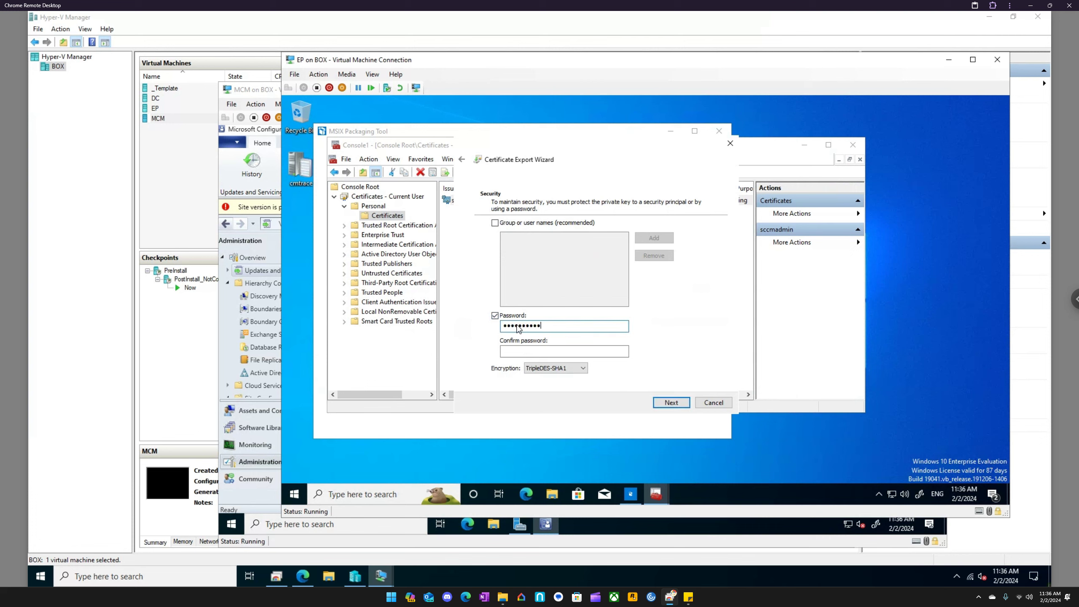
key(Tab)
text(•••••••••)
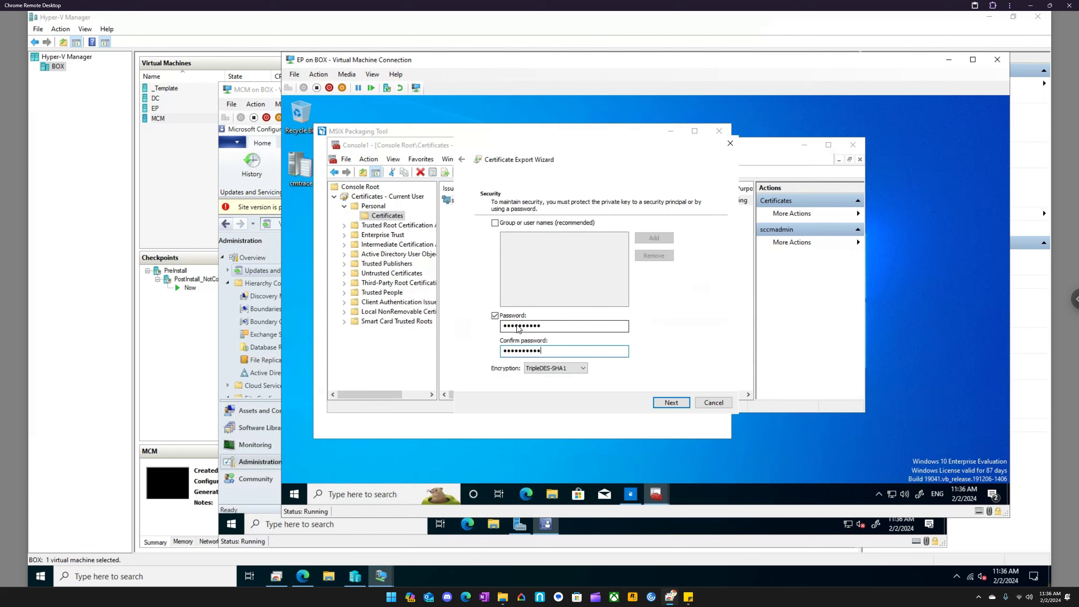
key(Return)
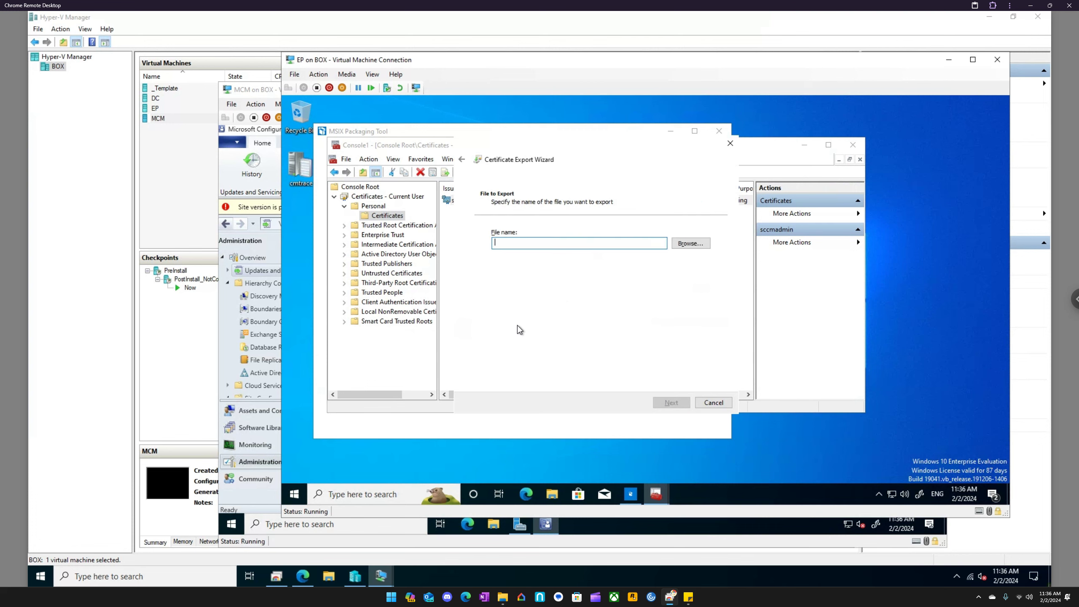
- Name the export file MSIX and complete the certificate export
text(MSIX)
key(Return)
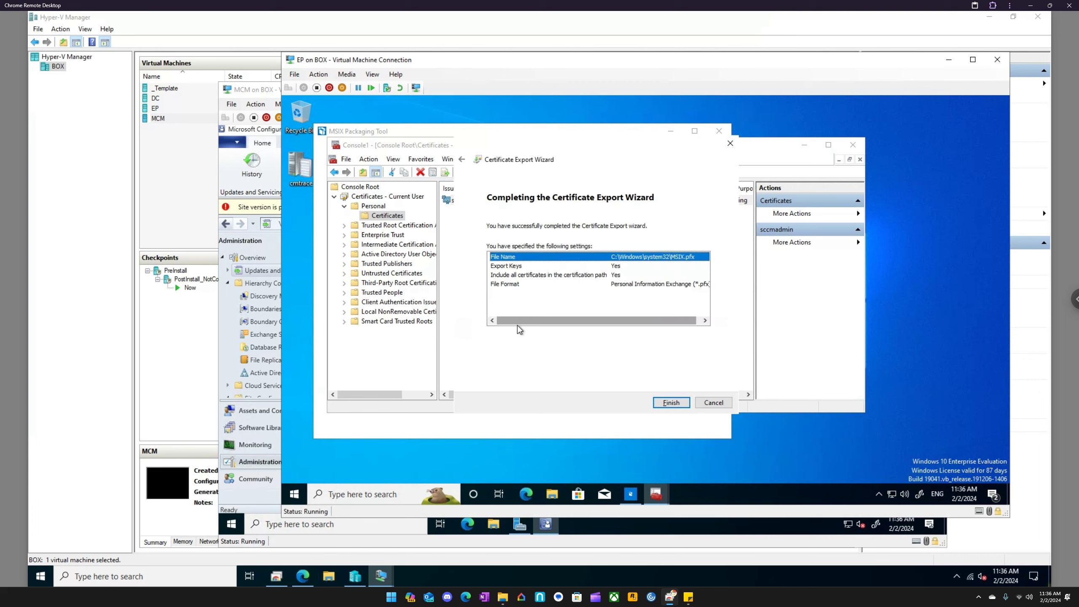
key(Return)
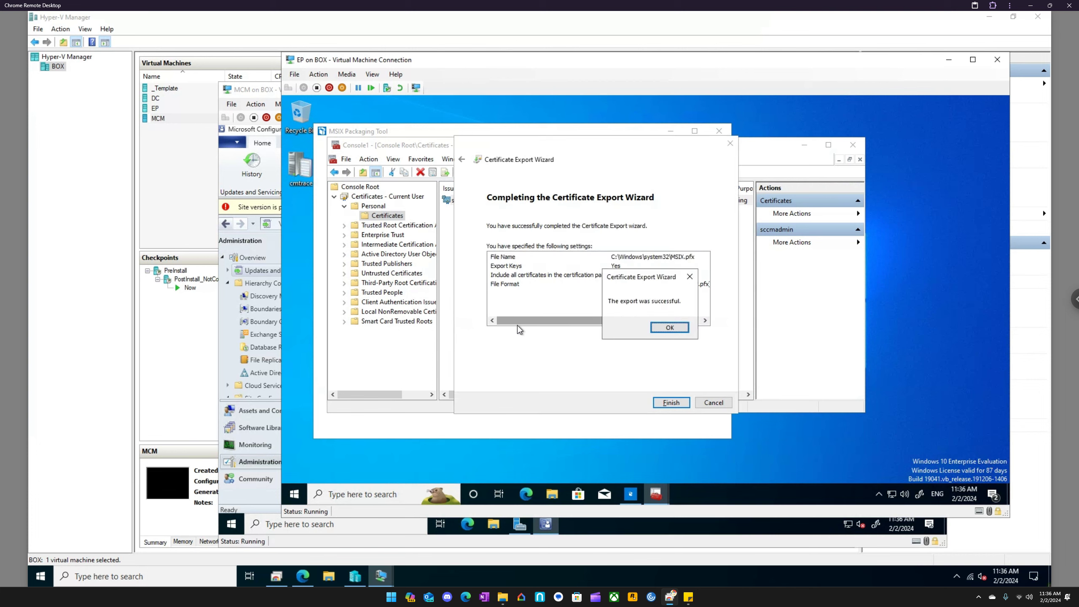
key(Return)
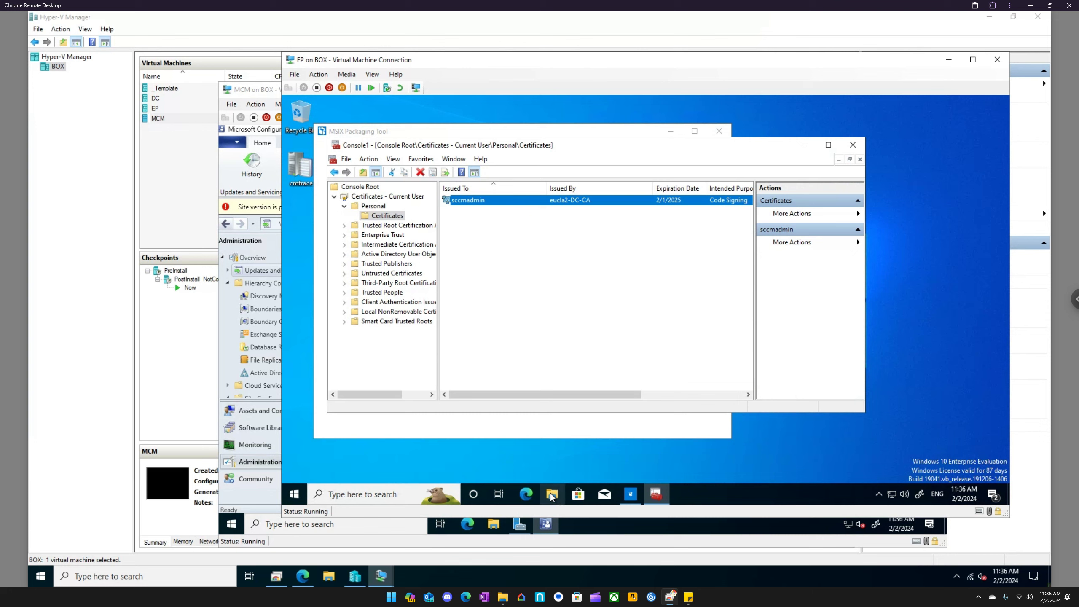
- Begin another export of the code-signing certificate with its private key as PKCS #12, continuing to the security settings
right_click(467, 202)
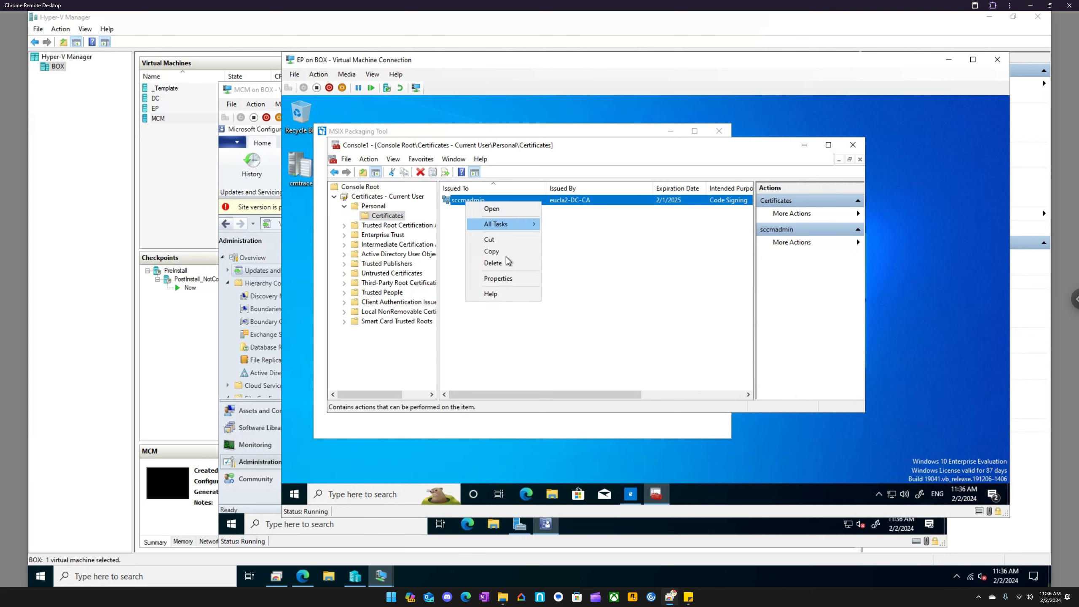
mouse_move(514, 224)
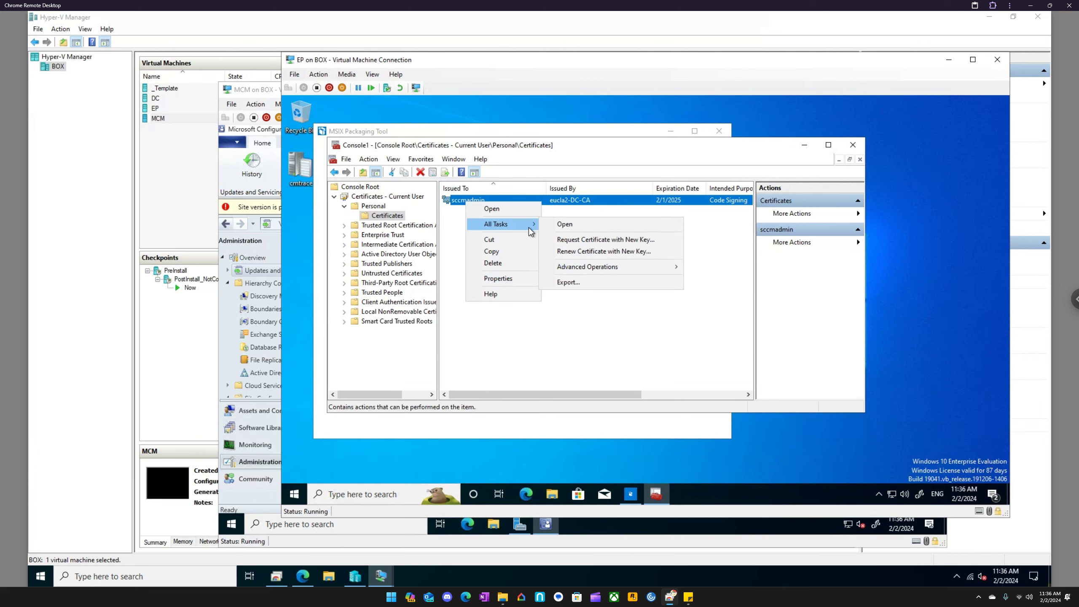
mouse_move(602, 272)
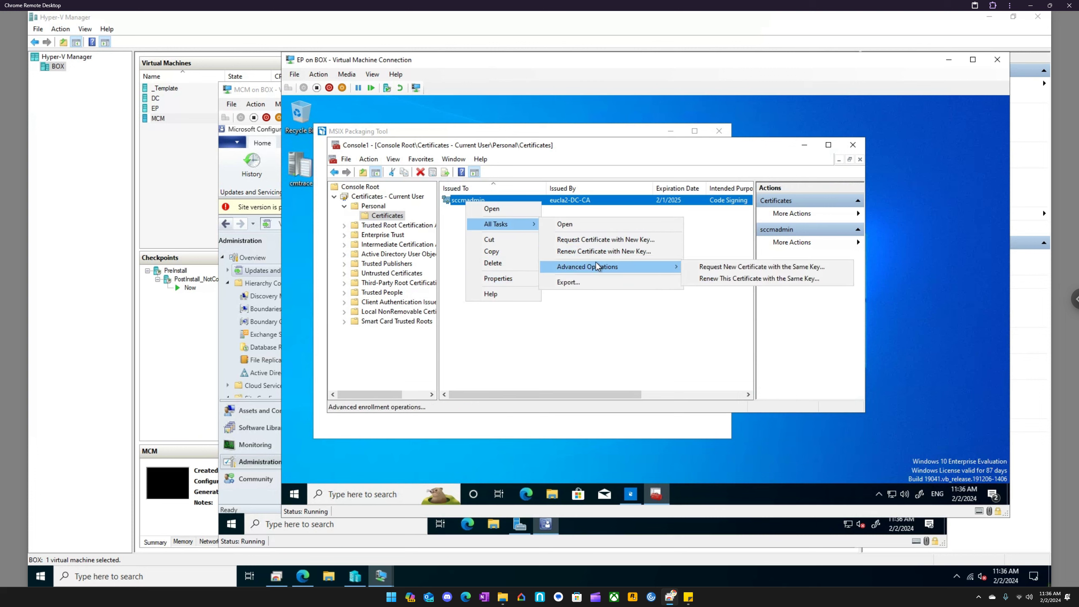
click(581, 282)
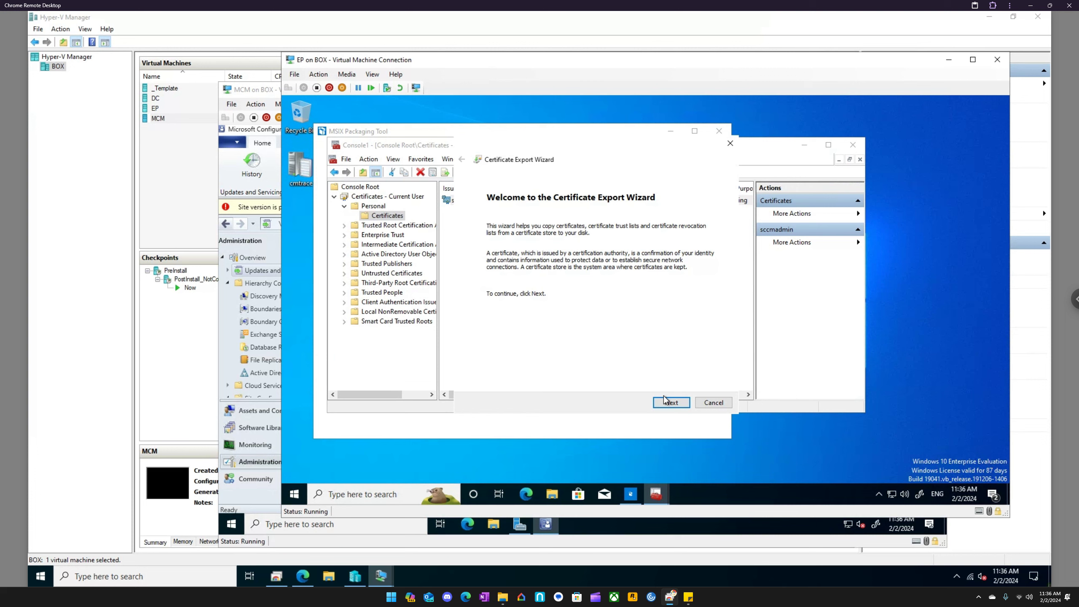
click(672, 403)
click(542, 266)
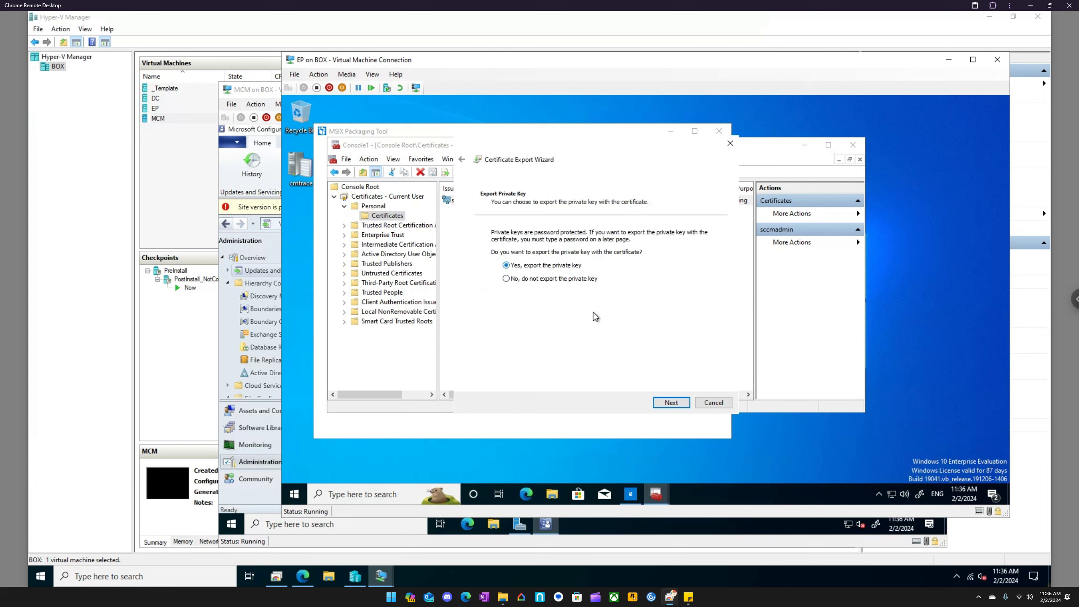
click(670, 402)
click(670, 402)
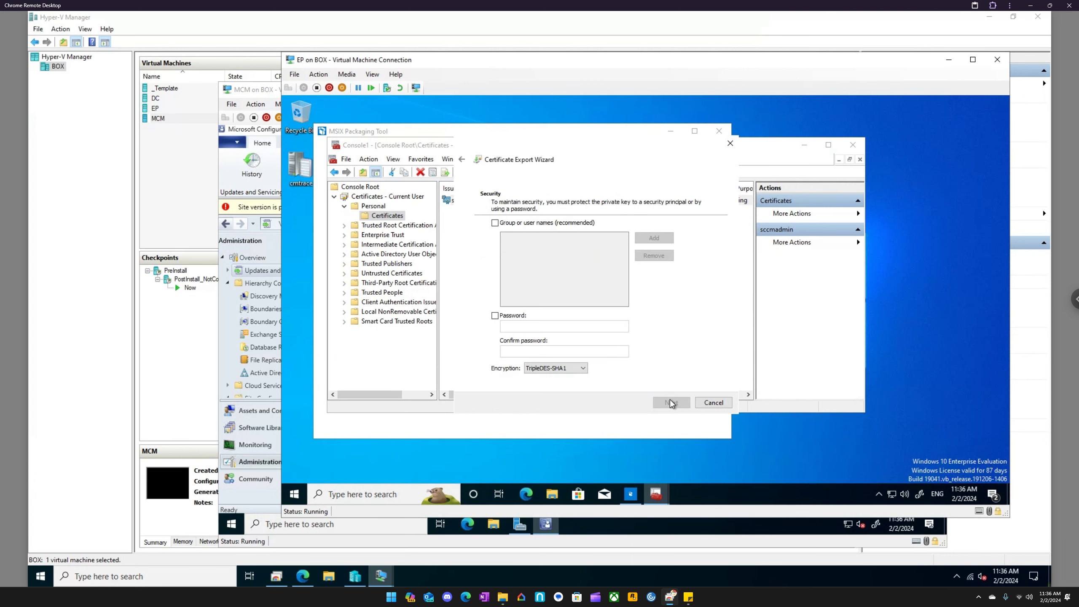
- Enter and confirm a password for the exported private key, and browse for the export file's save location
click(495, 315)
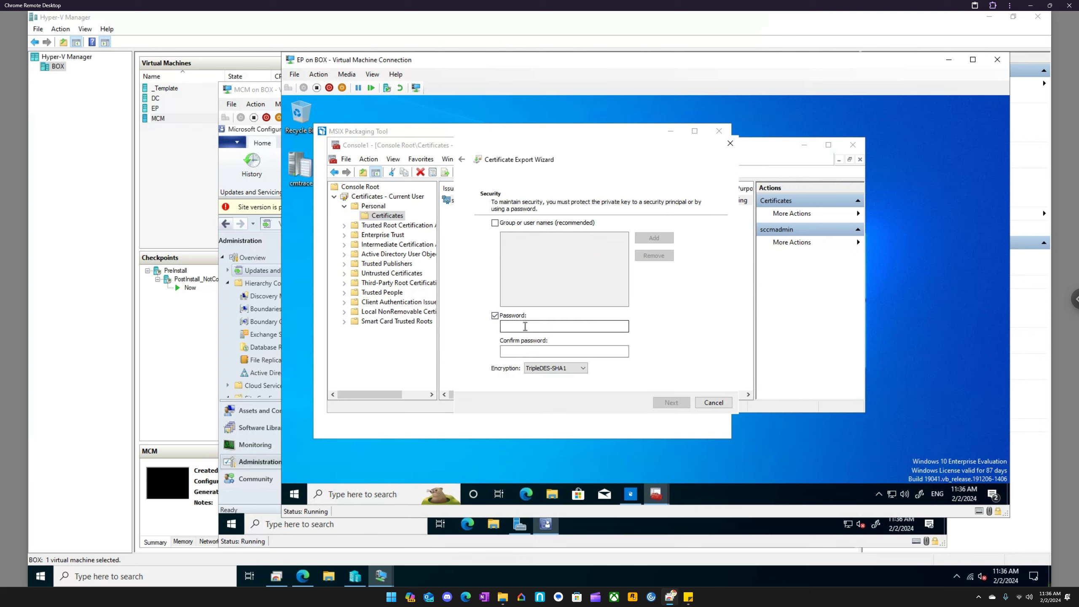
text(1234567890)
key(Tab)
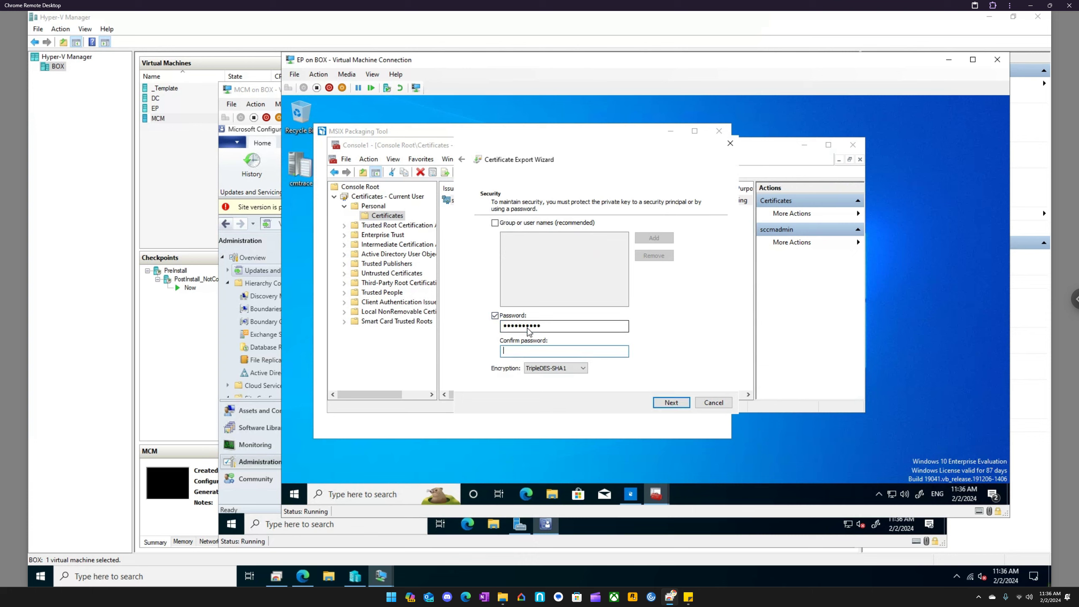
text(1234567)
click(672, 403)
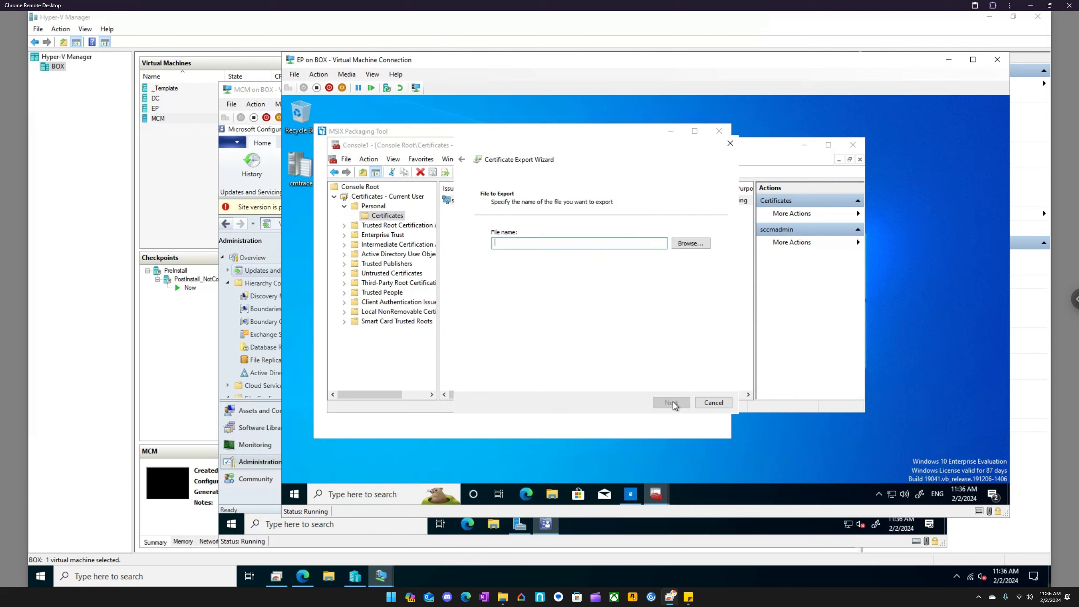
click(702, 246)
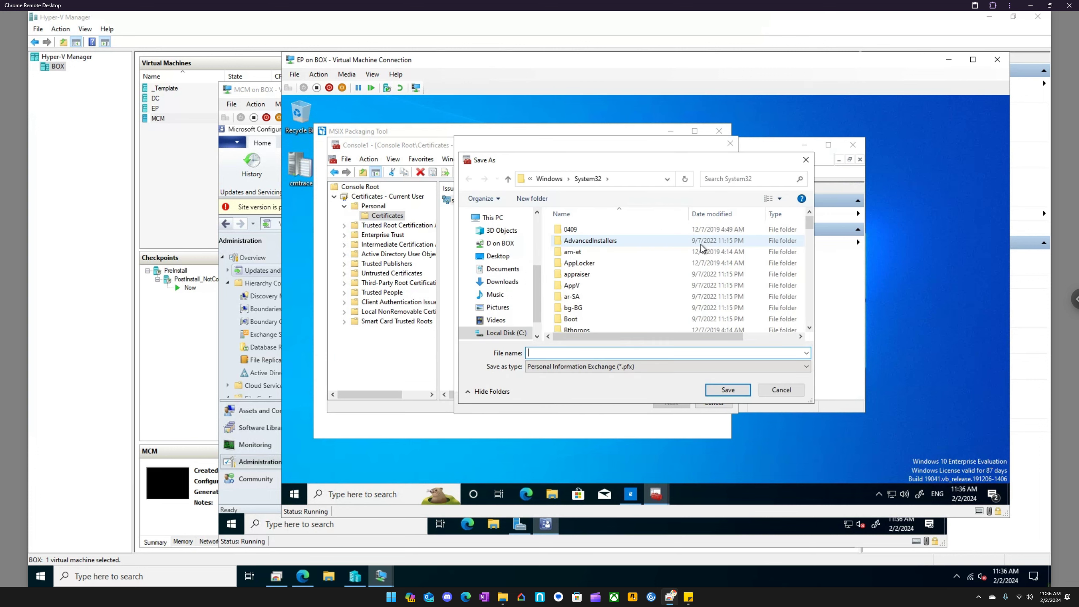
- Open the C:\Windows folder in File Explorer, checking the export's default save path along the way
click(553, 497)
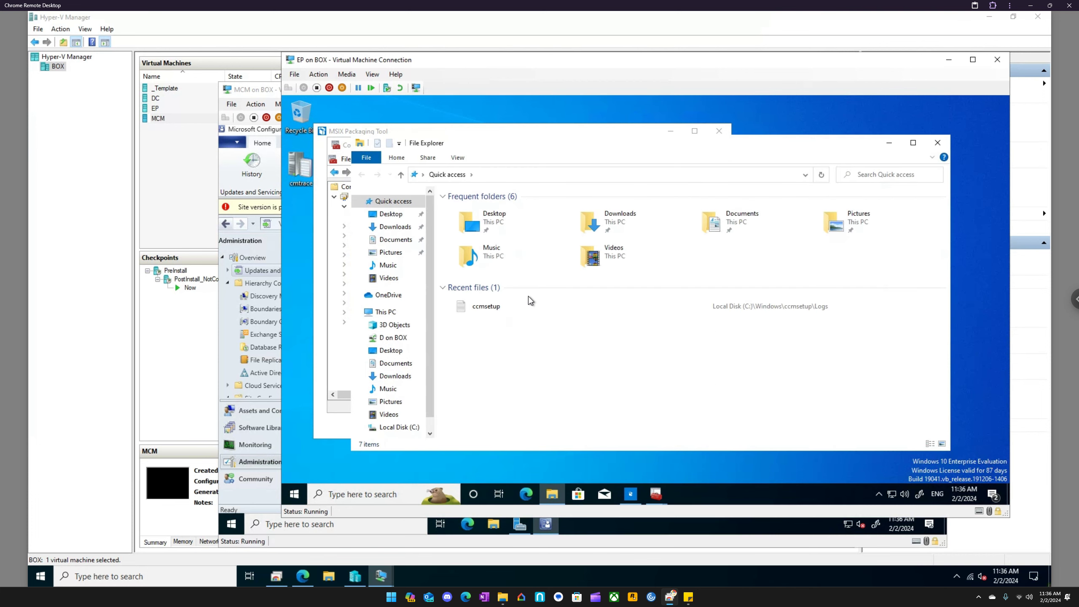
click(386, 312)
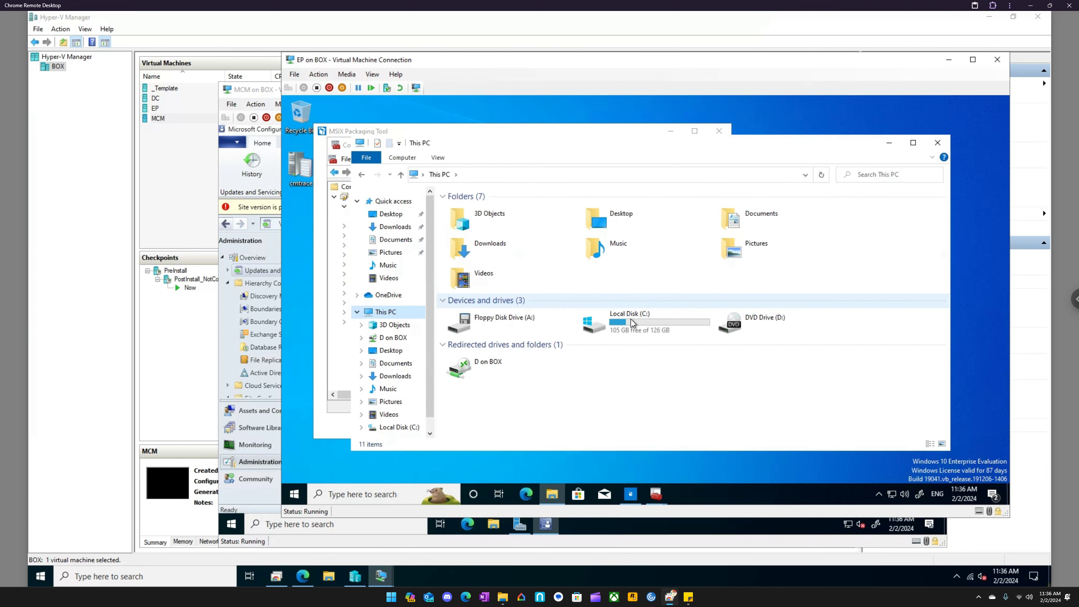
double_click(631, 318)
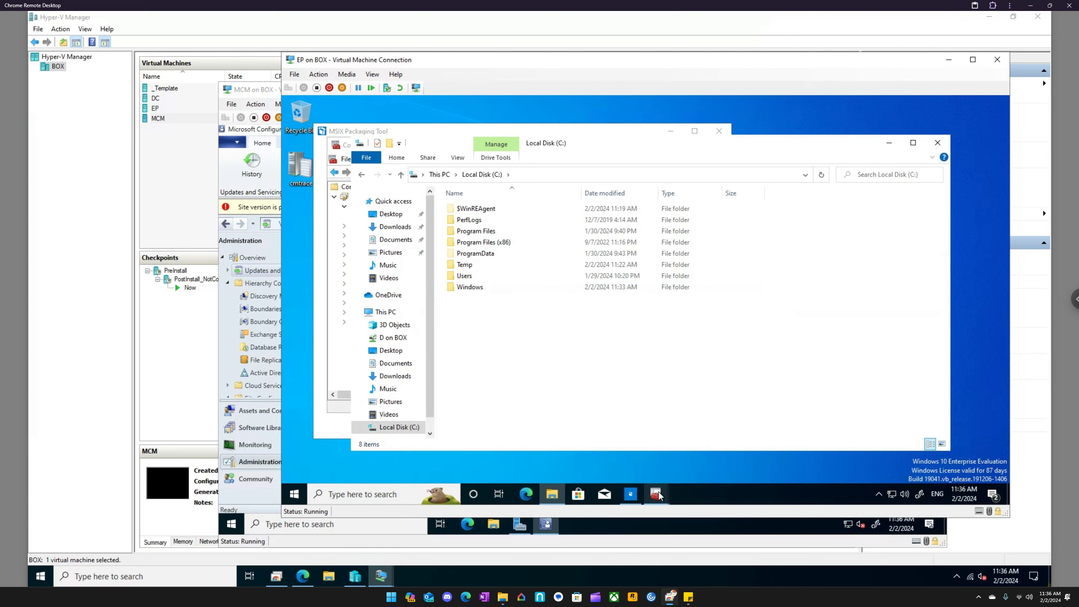
mouse_move(657, 496)
click(728, 435)
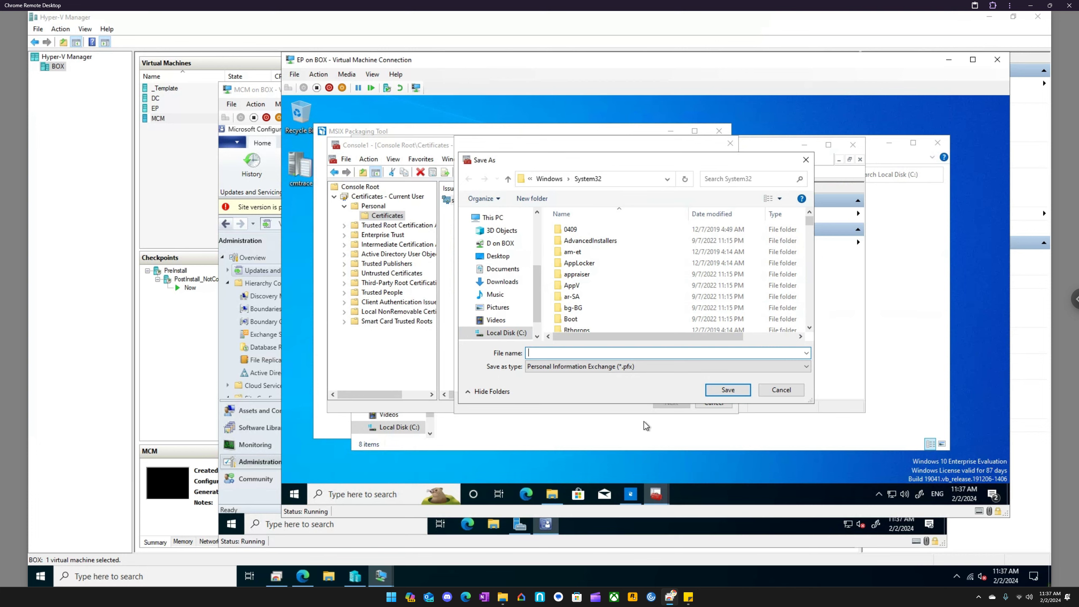
click(552, 494)
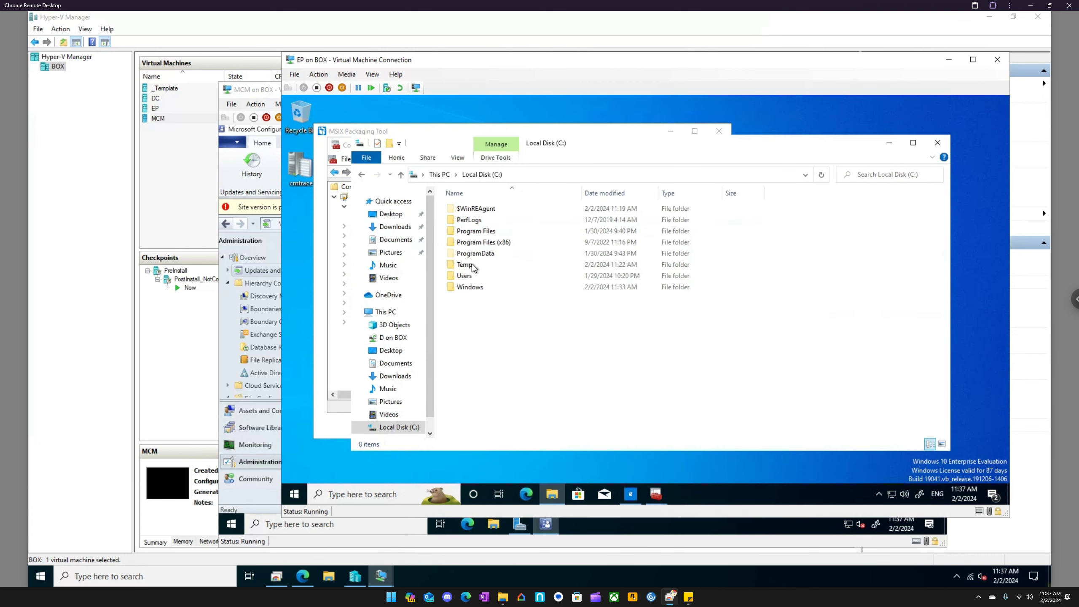
double_click(471, 288)
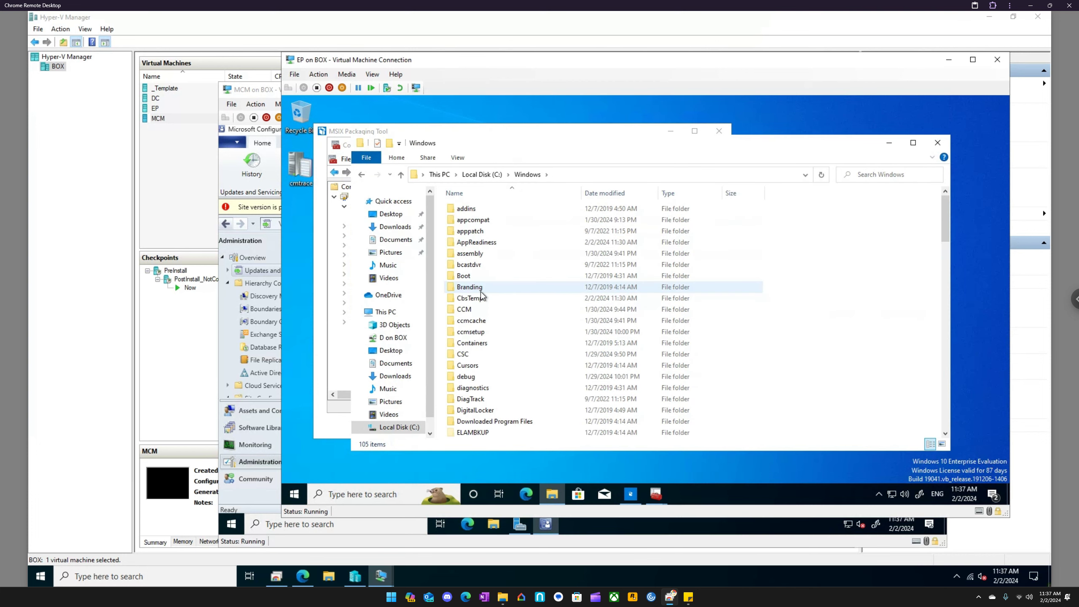
- Find and open the System32 folder within C:\Windows, rechecking the export's default save path
scroll(492, 323, down, 4)
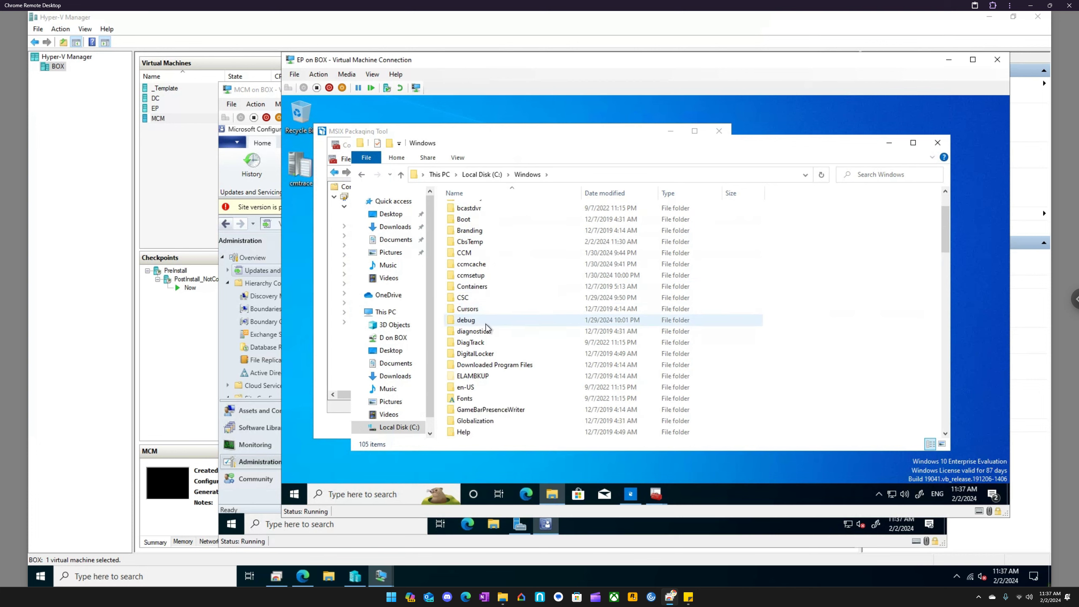
scroll(489, 325, down, 4)
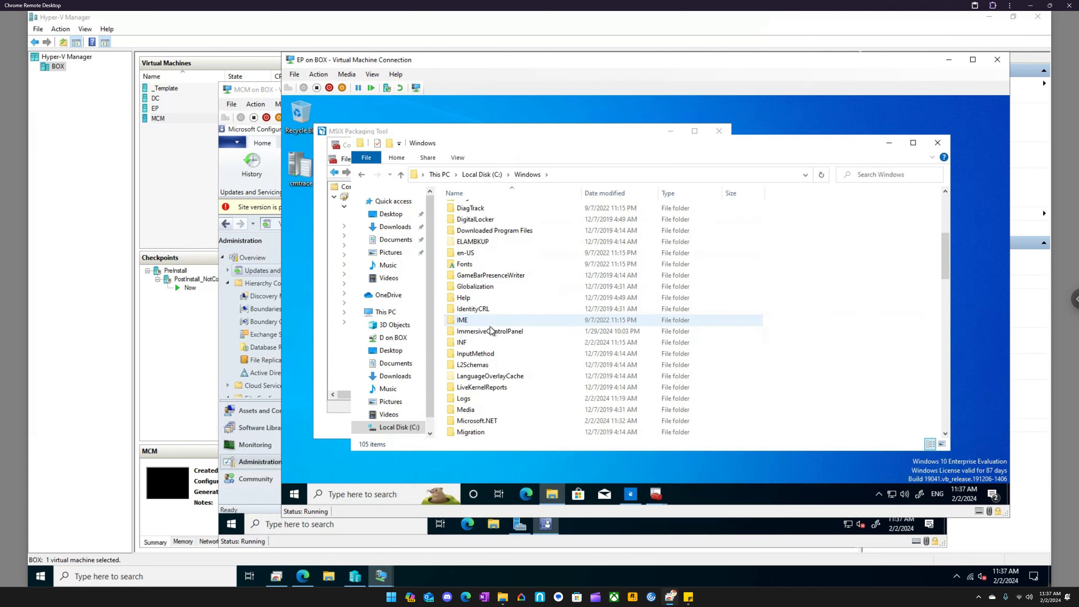
scroll(489, 330, down, 3)
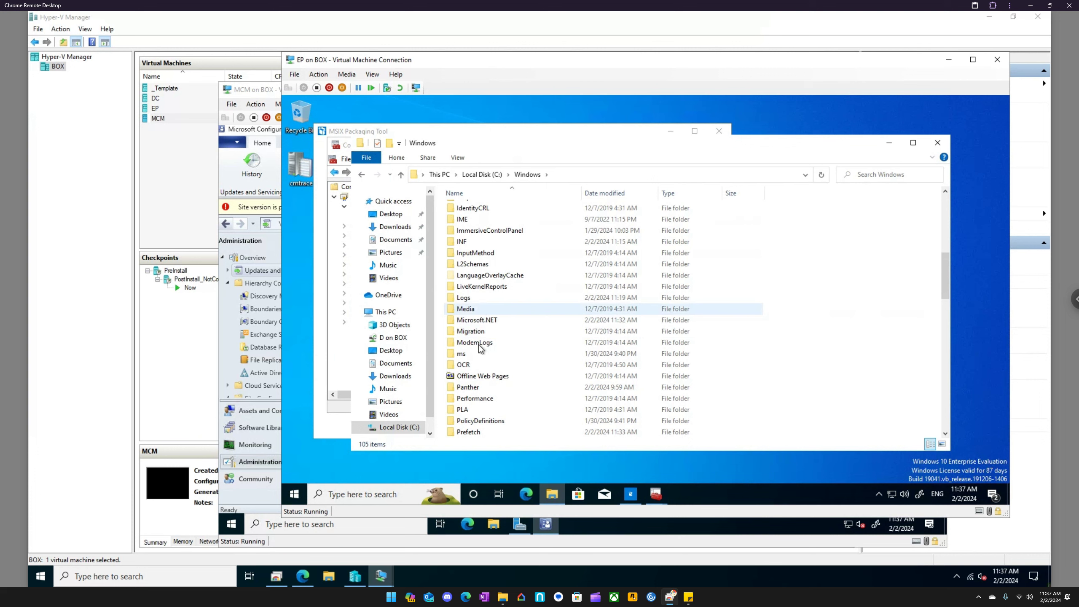
scroll(483, 362, down, 4)
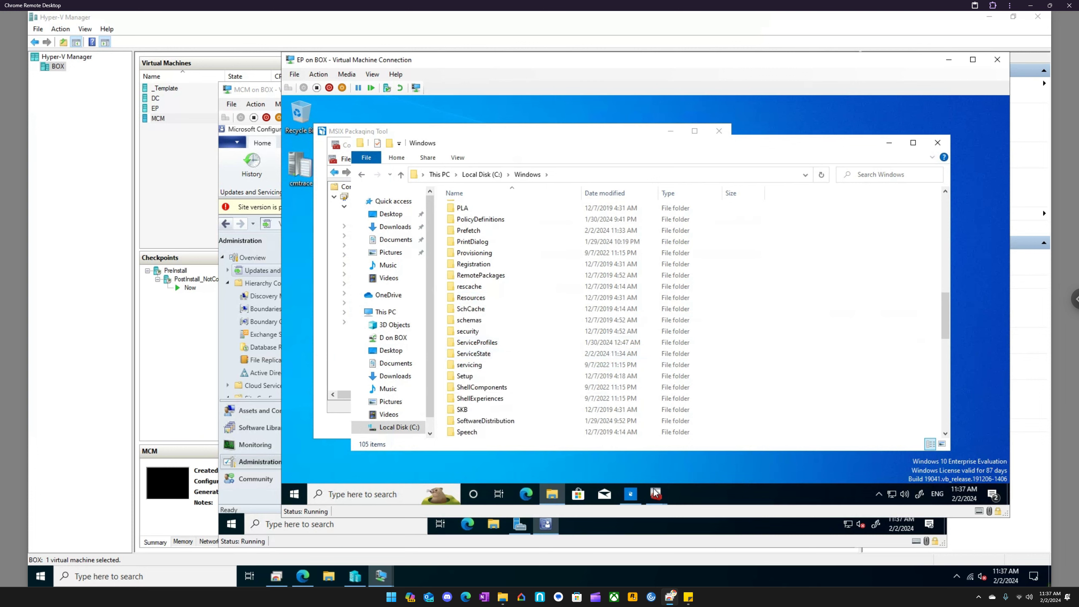
mouse_move(656, 494)
click(708, 454)
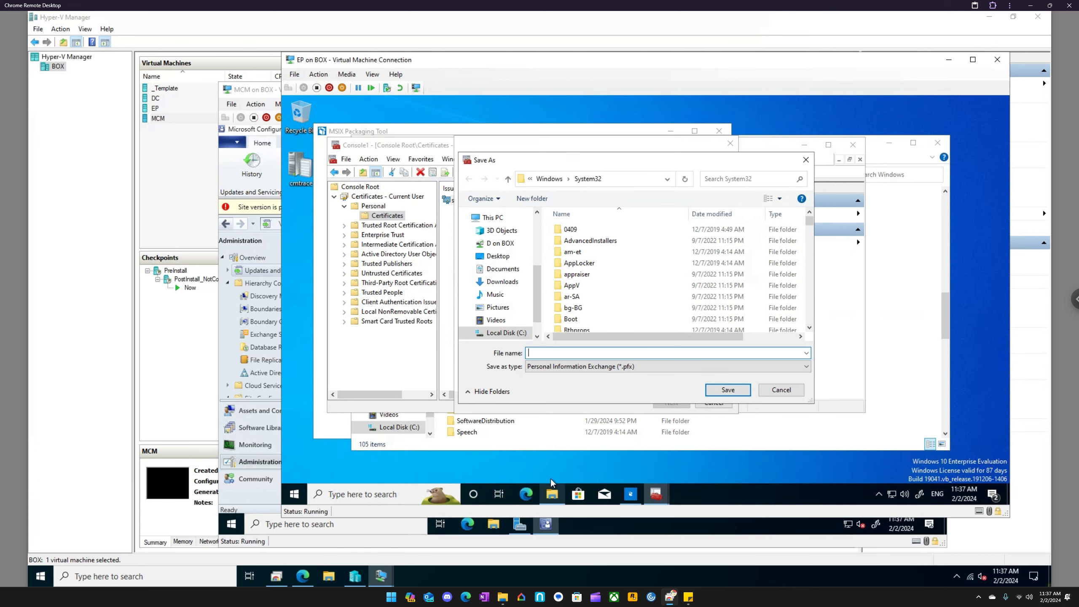
click(551, 494)
click(501, 345)
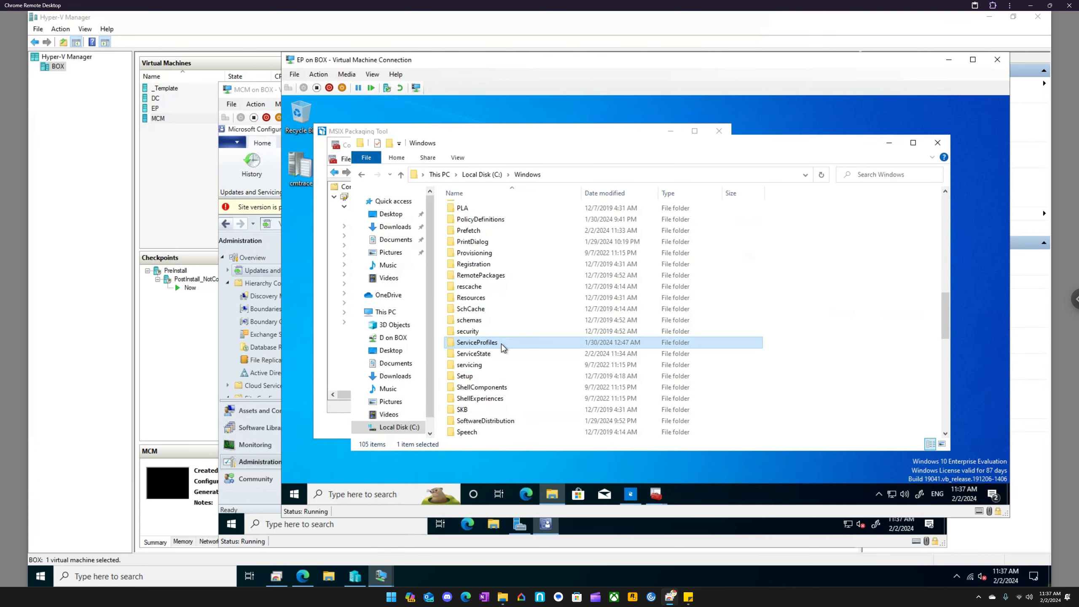
text(sys)
key(Down)
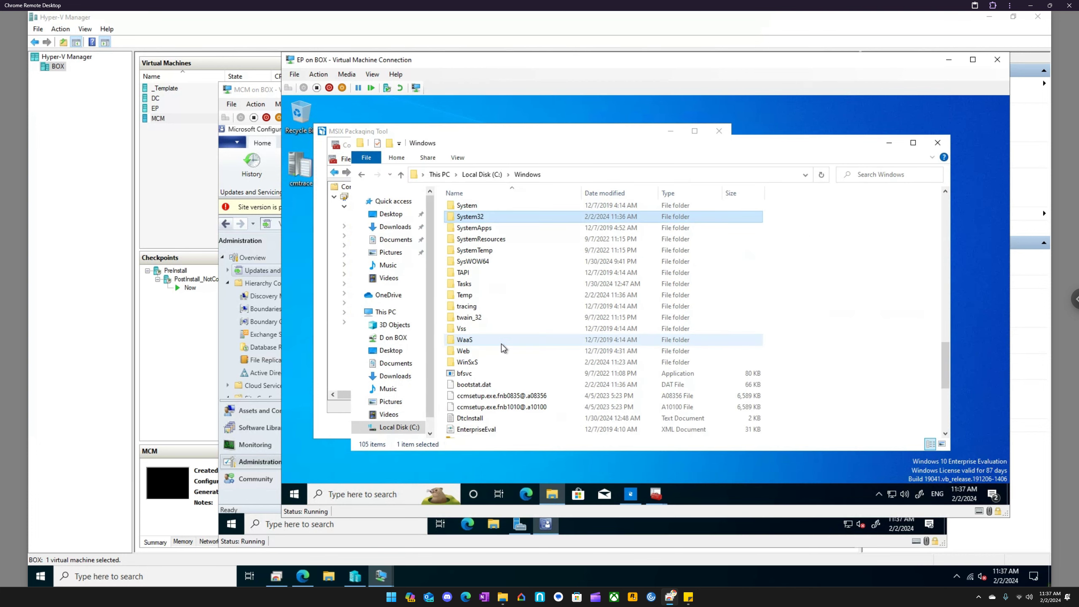
key(Return)
- Sort System32 by date modified, move the exported MSIX certificate file to the desktop, and close File Explorer
click(606, 193)
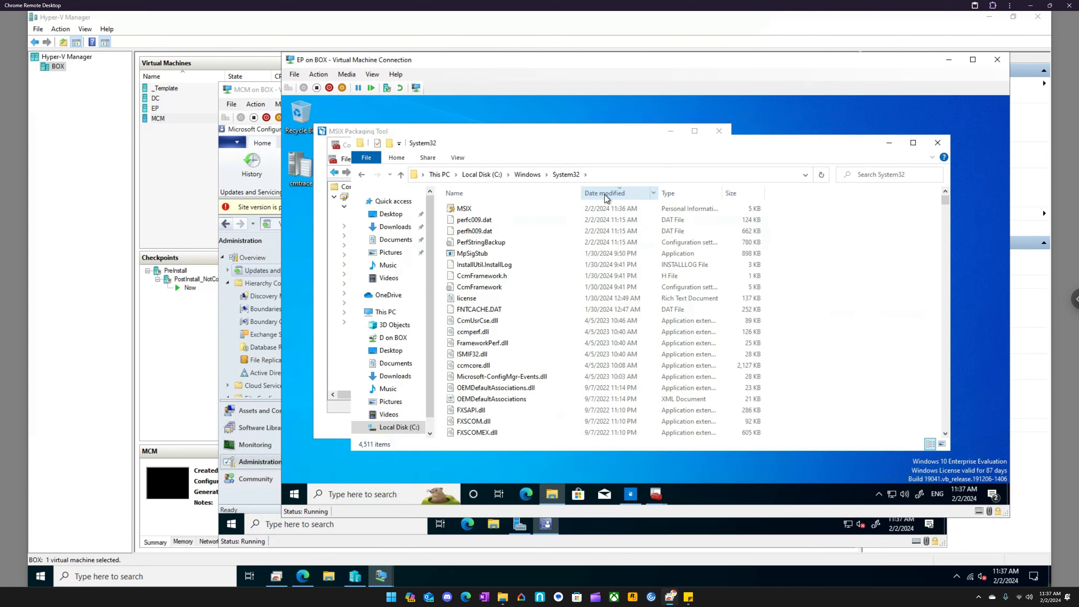
click(470, 208)
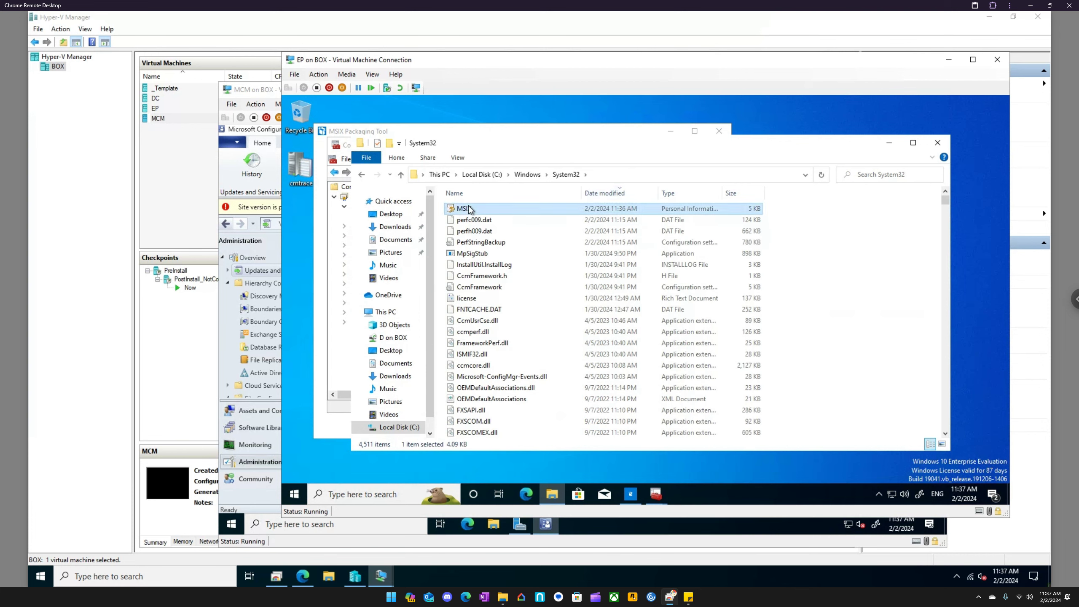
drag(470, 209, 300, 223)
click(464, 224)
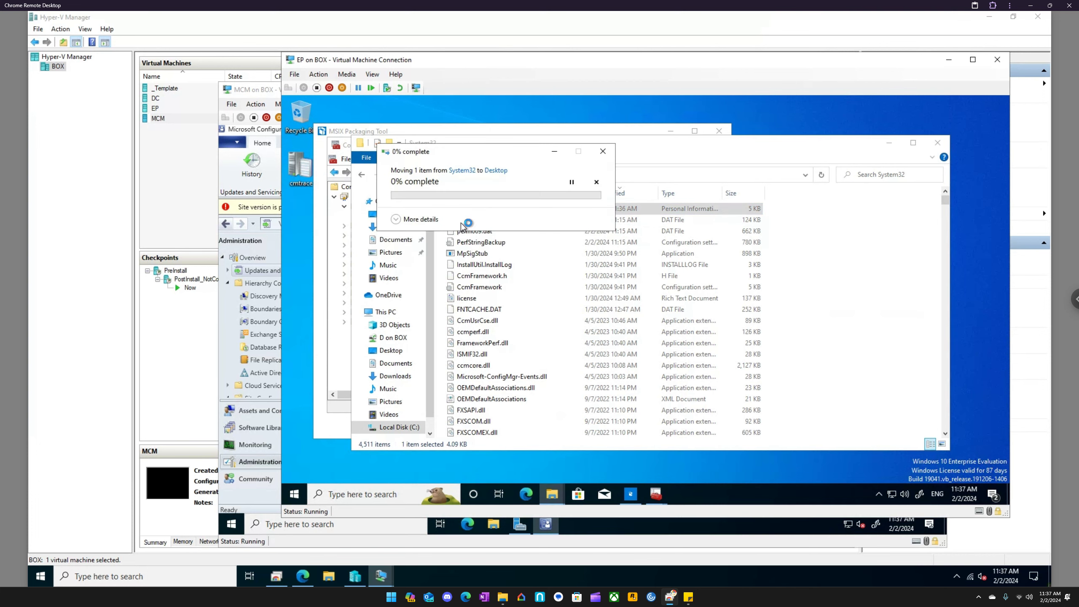
click(937, 145)
- Cancel the second certificate export and close the certificates console without saving its settings
click(806, 160)
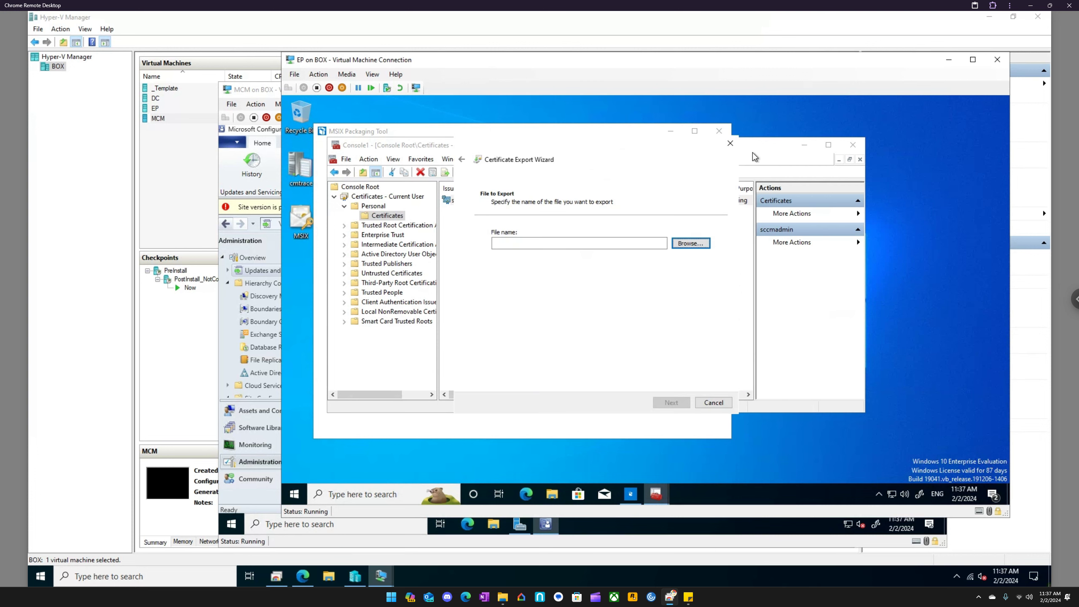
click(730, 143)
click(853, 145)
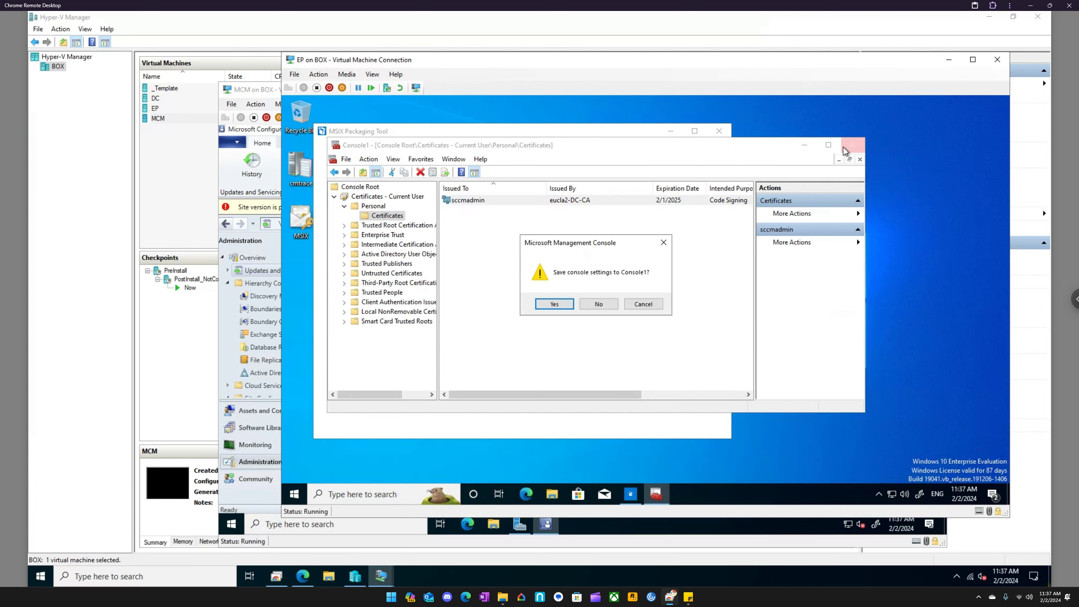
click(644, 304)
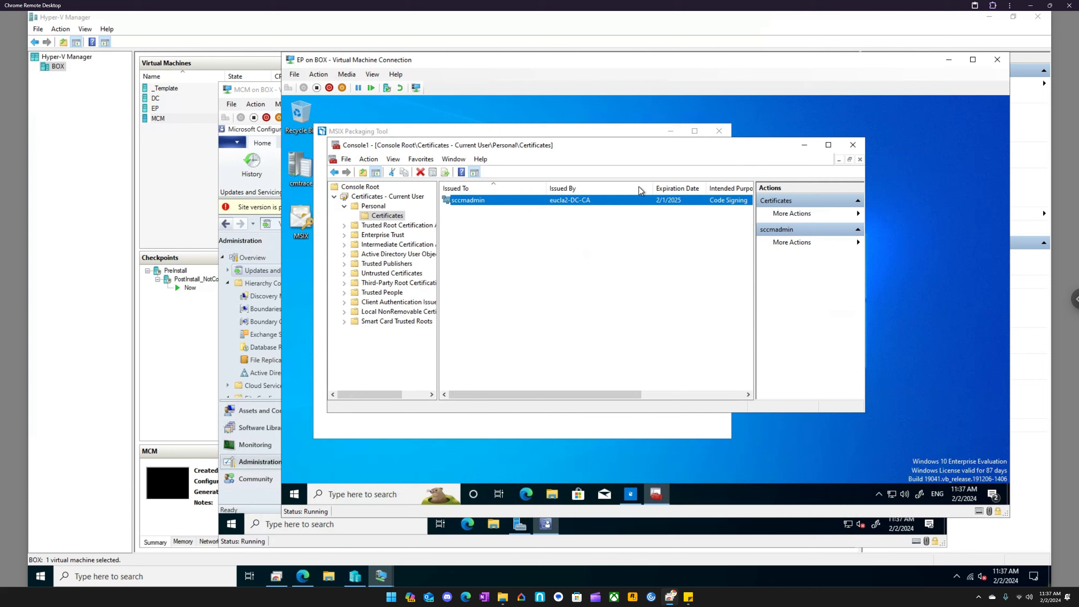
drag(607, 149, 740, 172)
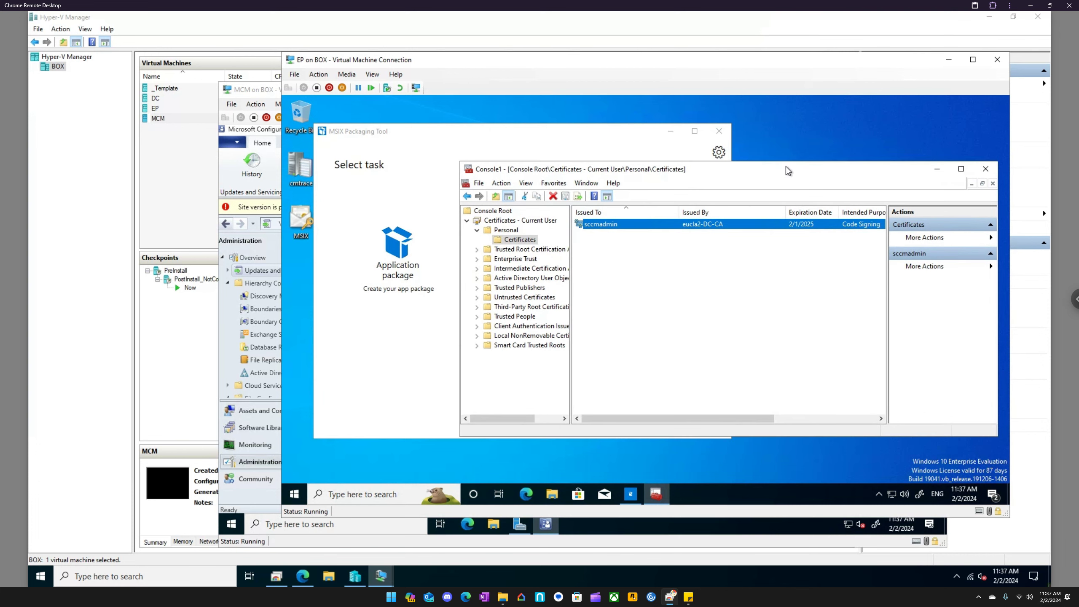
click(987, 169)
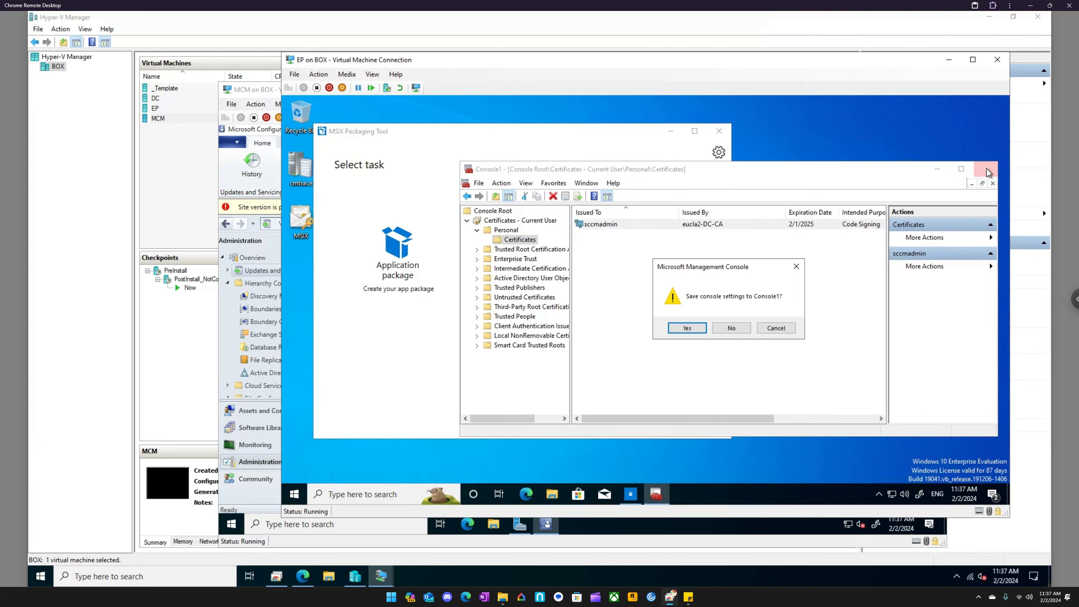
click(732, 327)
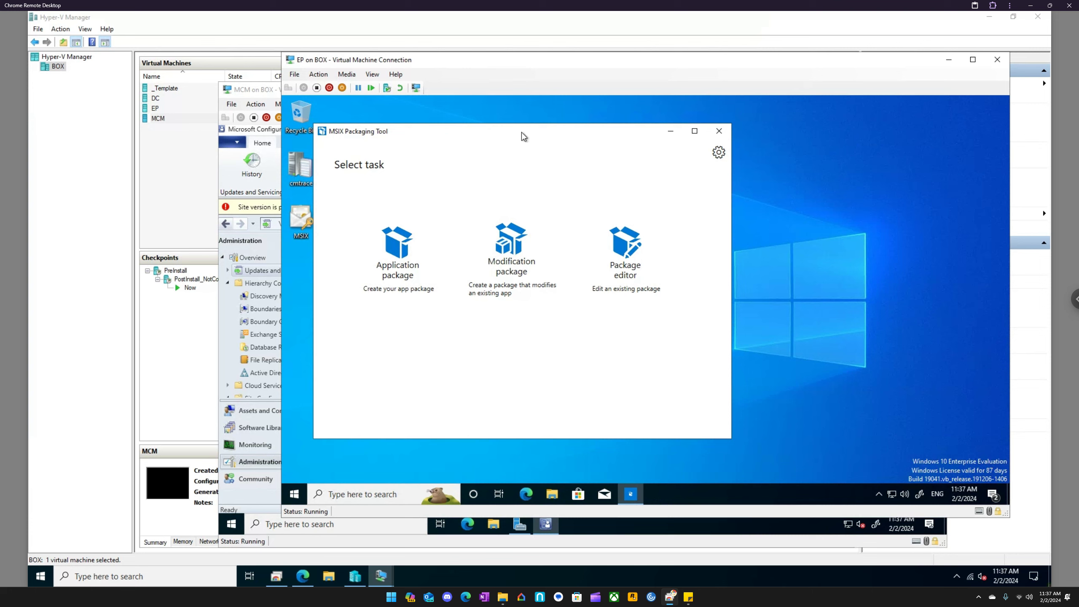
- Start a new application package in MSIX Packaging Tool, creating the package on this computer
drag(521, 132, 631, 131)
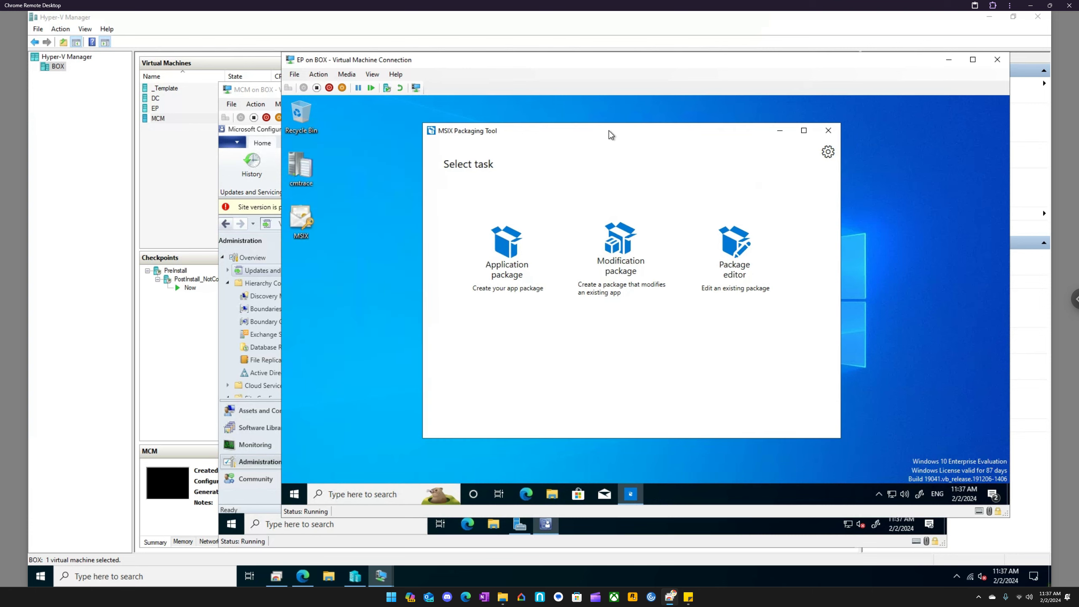
click(506, 266)
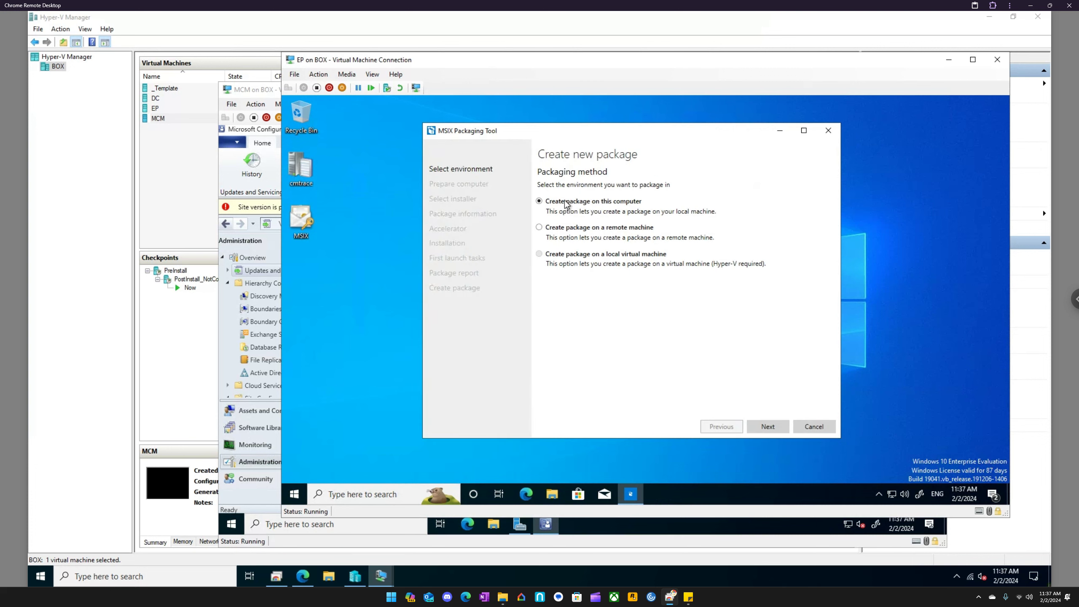
click(769, 426)
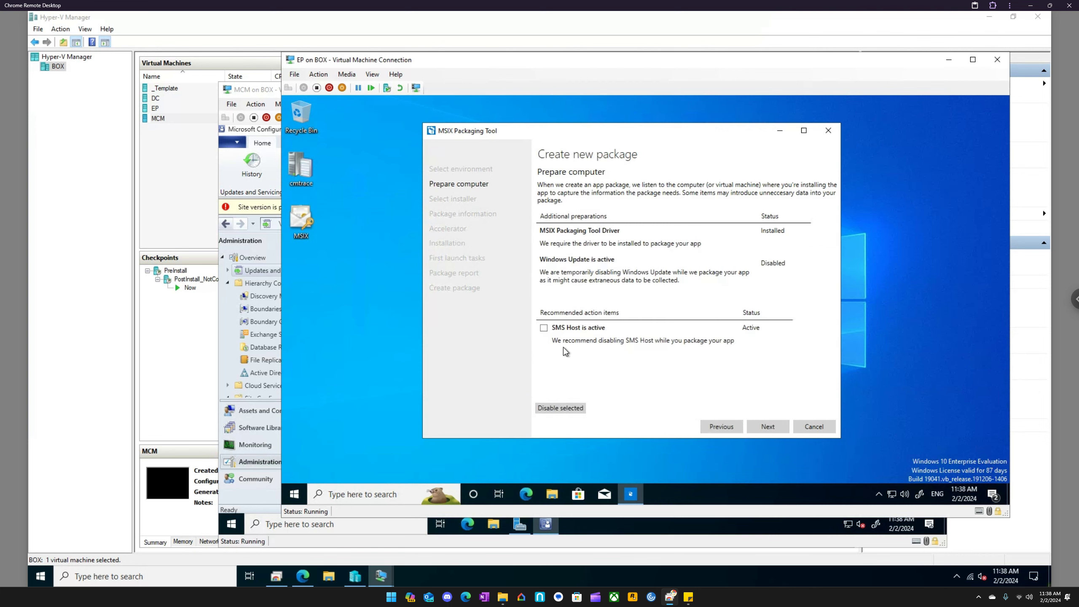
- Disable the active SMS Host while preparing the computer, and continue to the installer selection
click(544, 328)
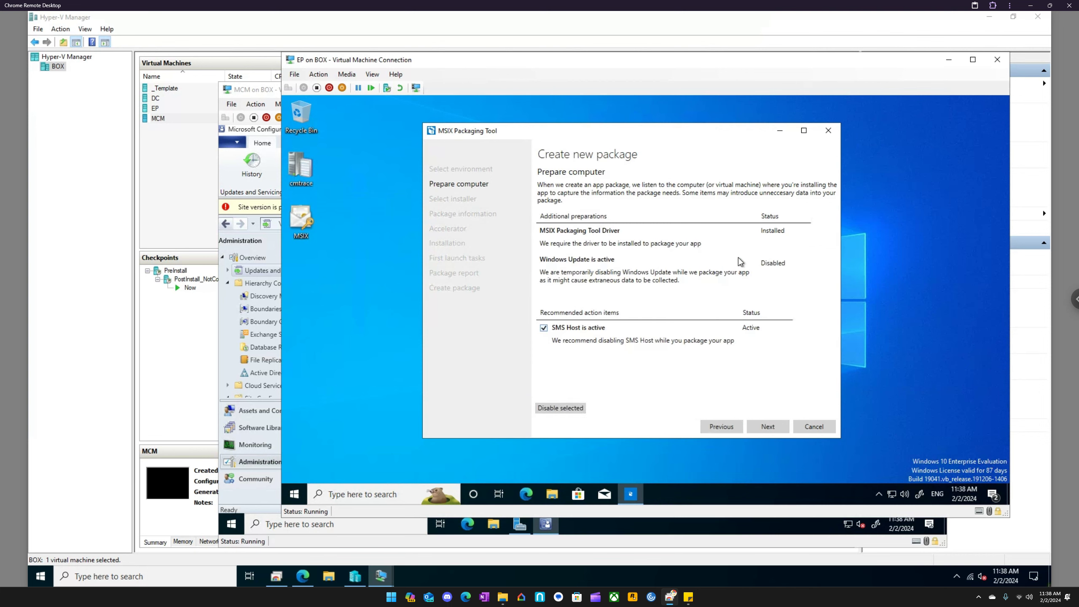
click(578, 409)
click(768, 426)
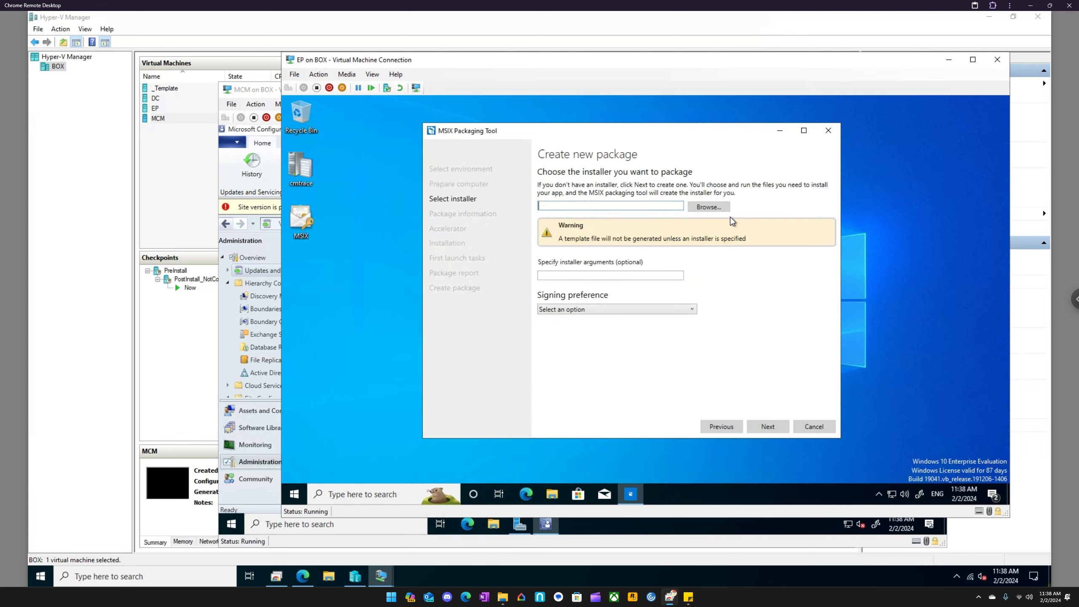
- Choose vlc-3.0.20-win64.exe from C:\Temp as the installer to package
click(723, 209)
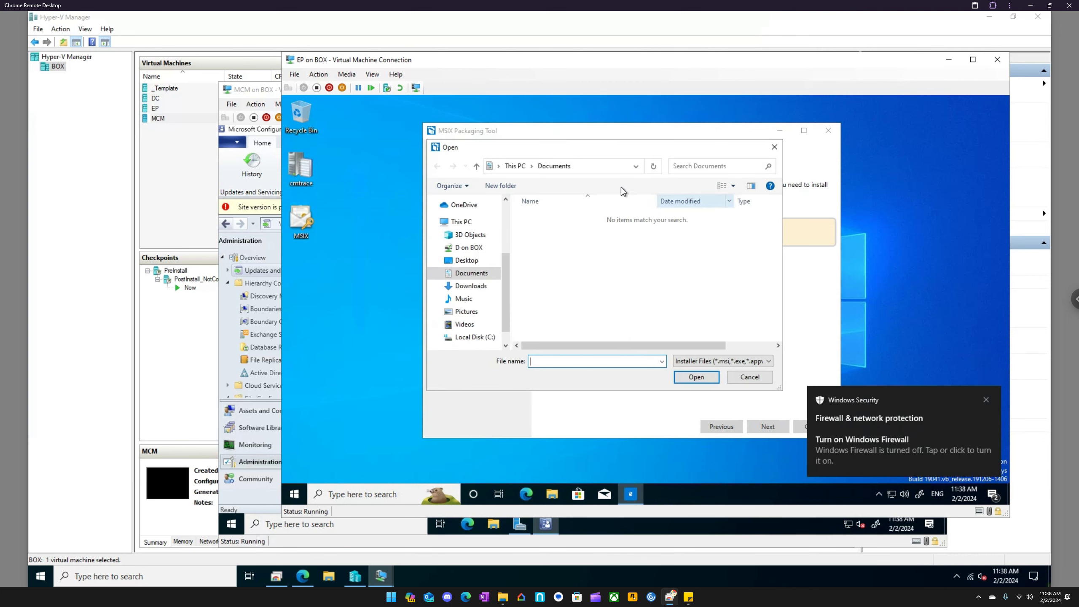
click(468, 222)
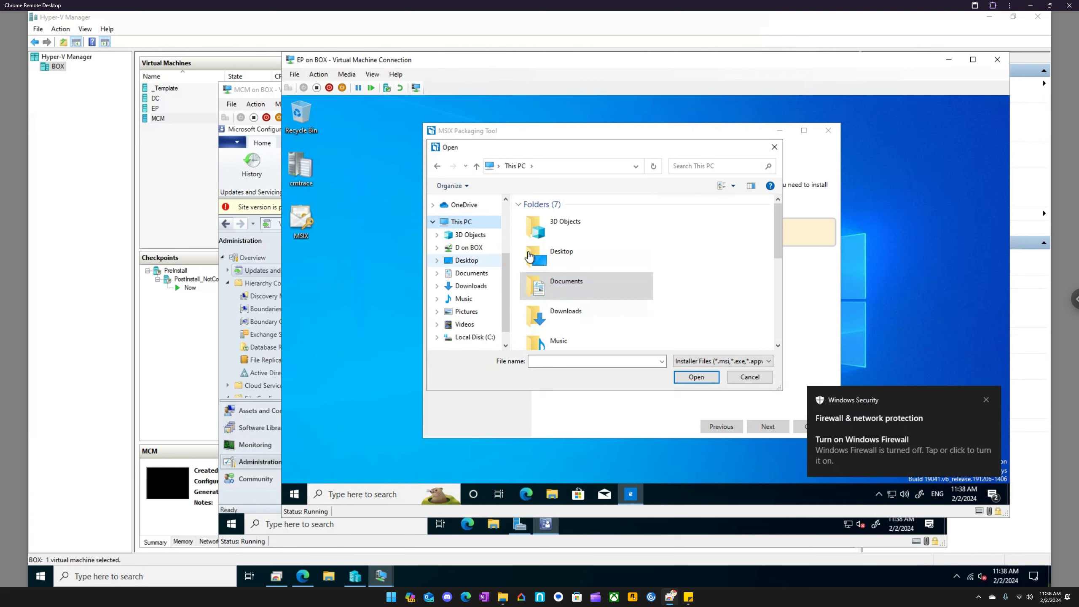
scroll(580, 290, down, 2)
scroll(583, 294, down, 3)
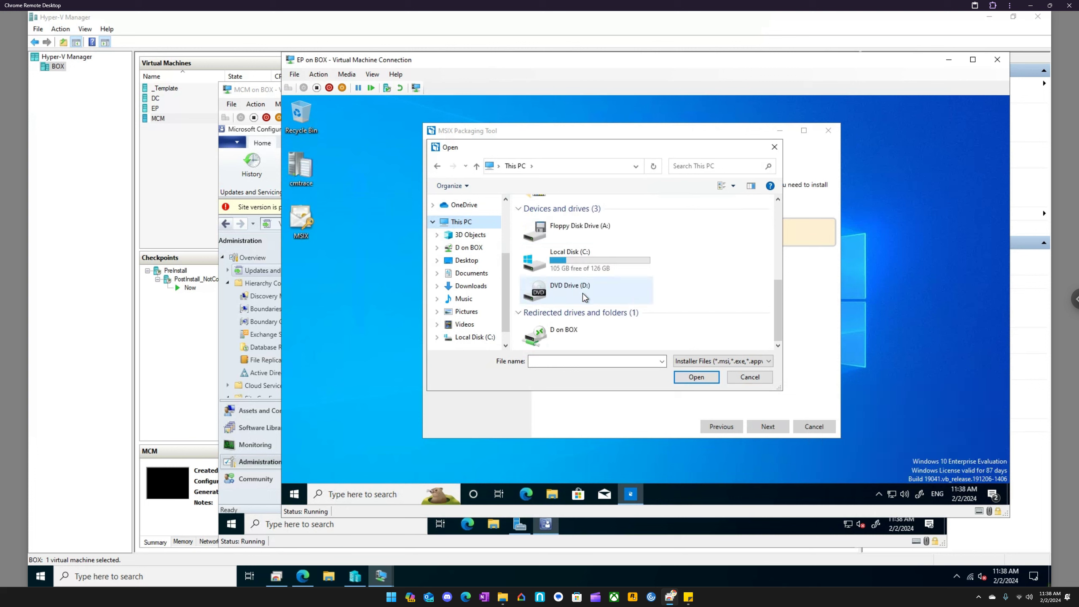
double_click(585, 258)
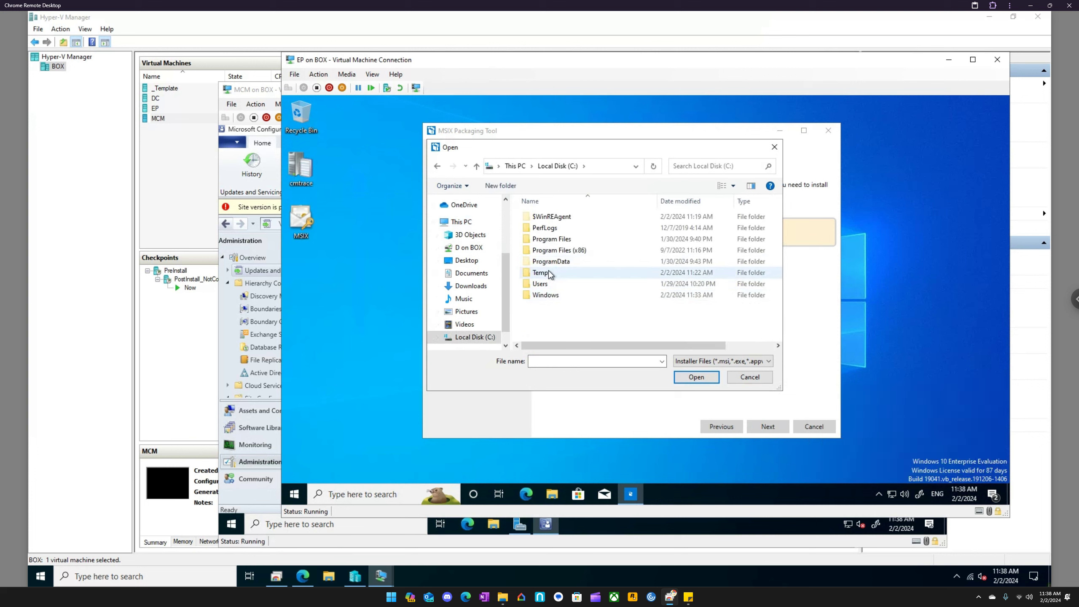
double_click(549, 274)
click(547, 217)
click(695, 378)
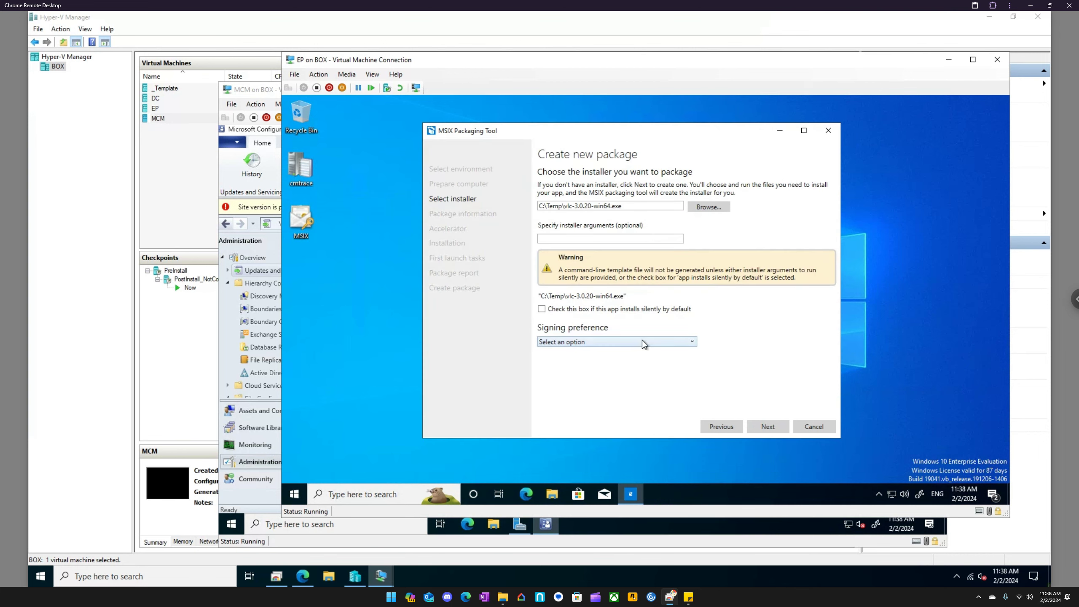
- Set signing to a .pfx certificate using MSIX.pfx from the desktop, enter the certificate password, and continue to the package information
click(642, 342)
click(619, 374)
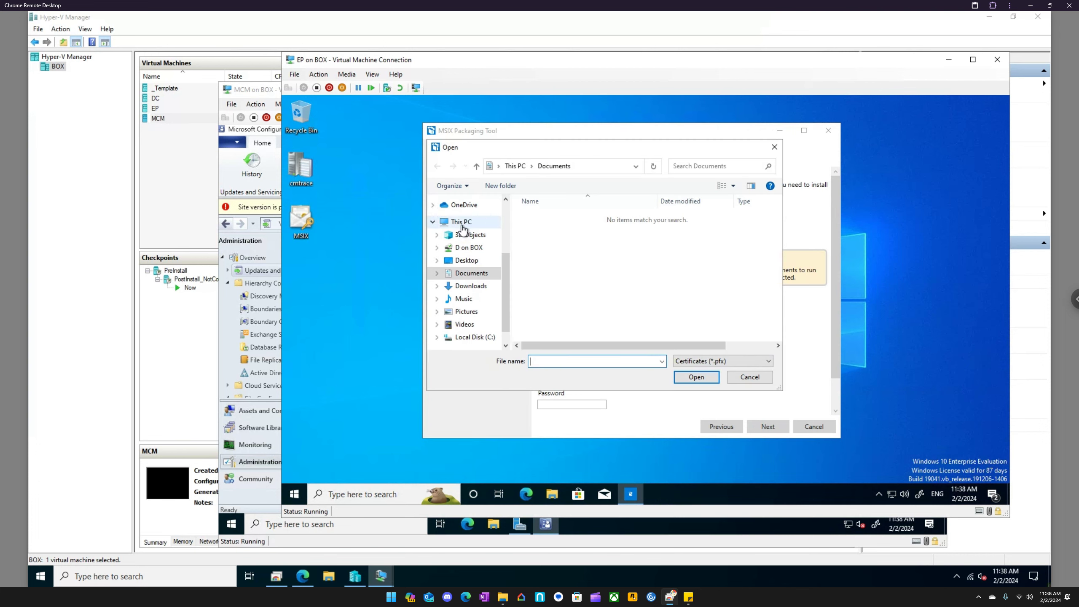
click(469, 225)
double_click(559, 249)
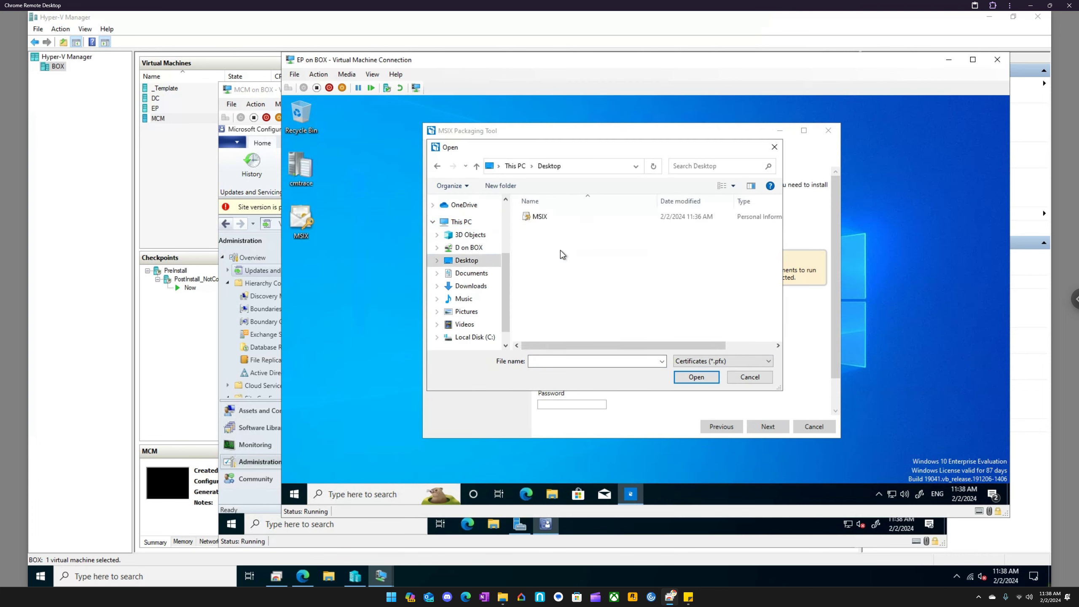
click(540, 217)
click(702, 378)
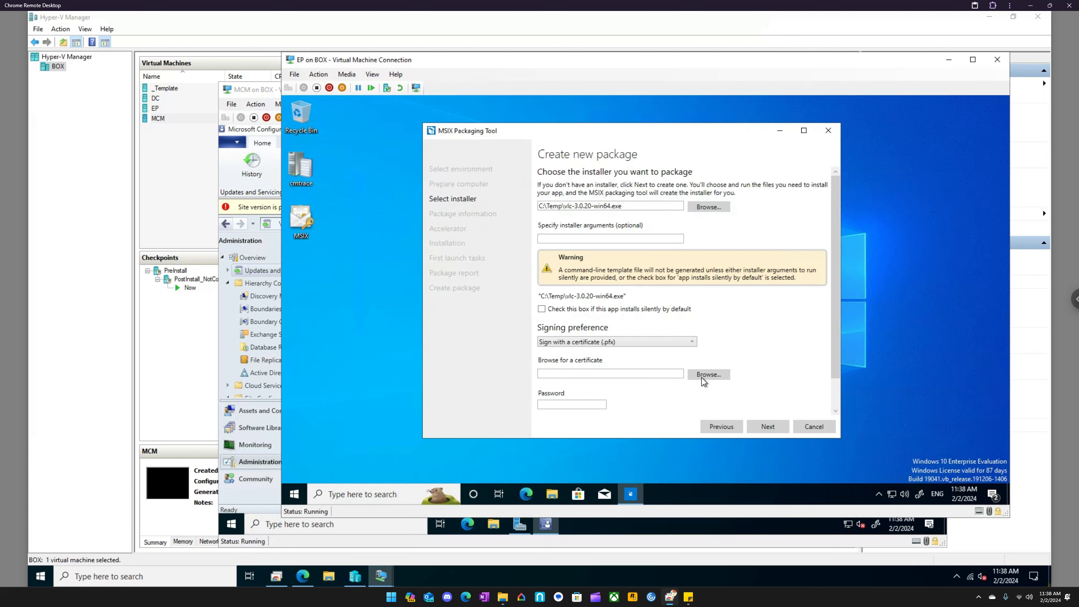
click(592, 403)
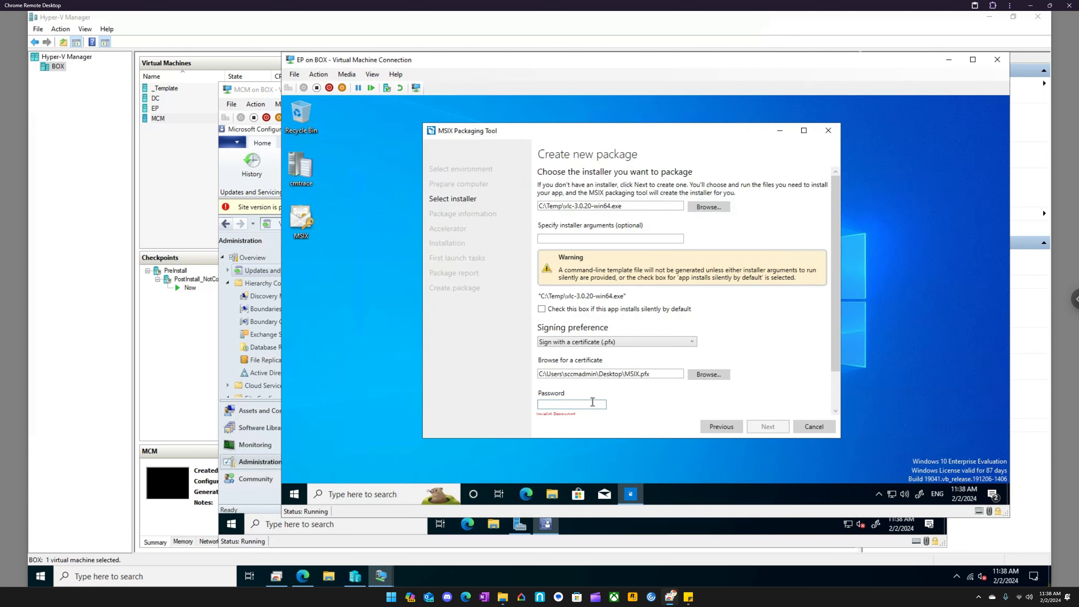
text(p•••••••••)
click(767, 427)
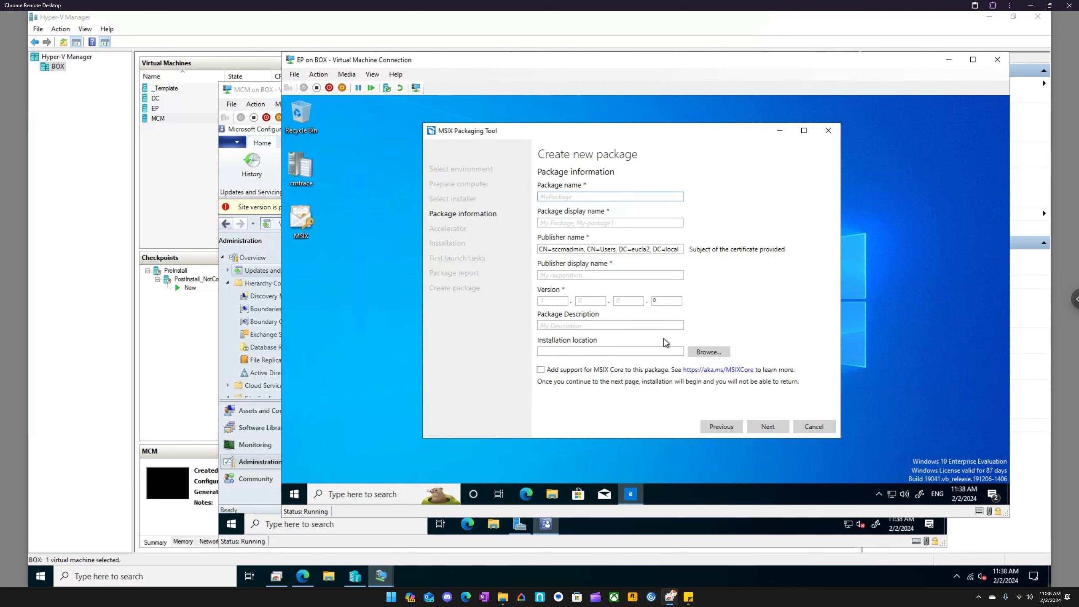
- Set the package name and display name to VLC, publisher display name to EUCLA, and version to 1.0.0.0, and continue
text(VLC)
key(Tab)
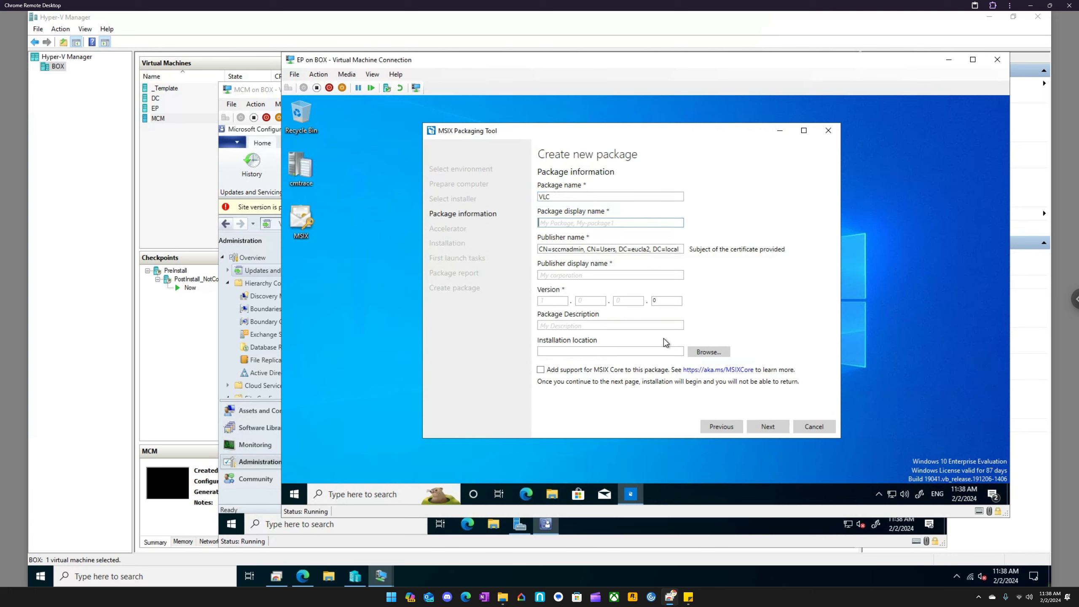
text(VLC)
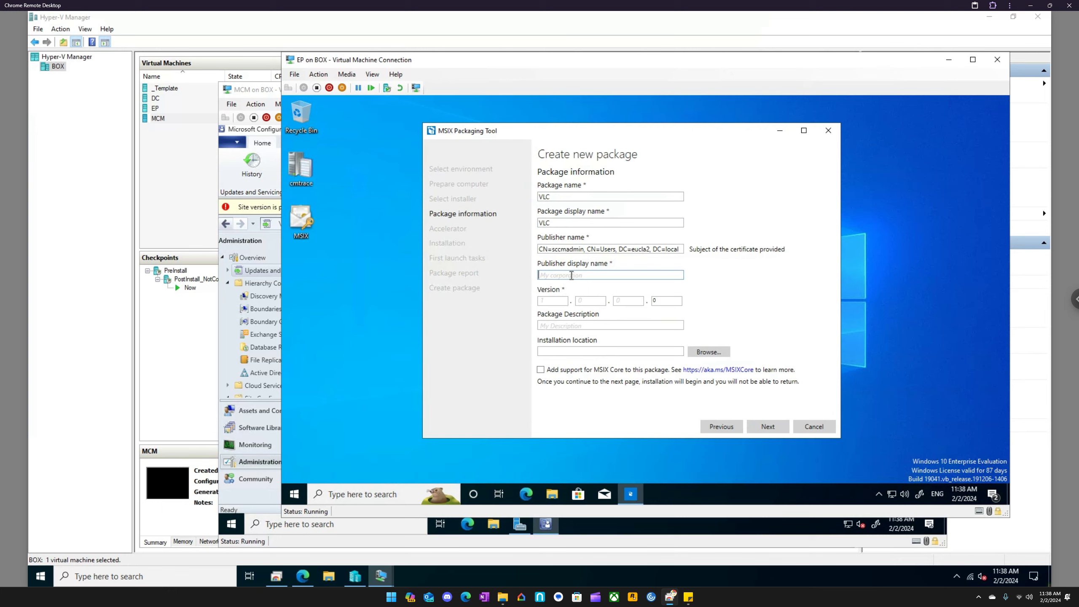
text(EUCLA)
click(558, 303)
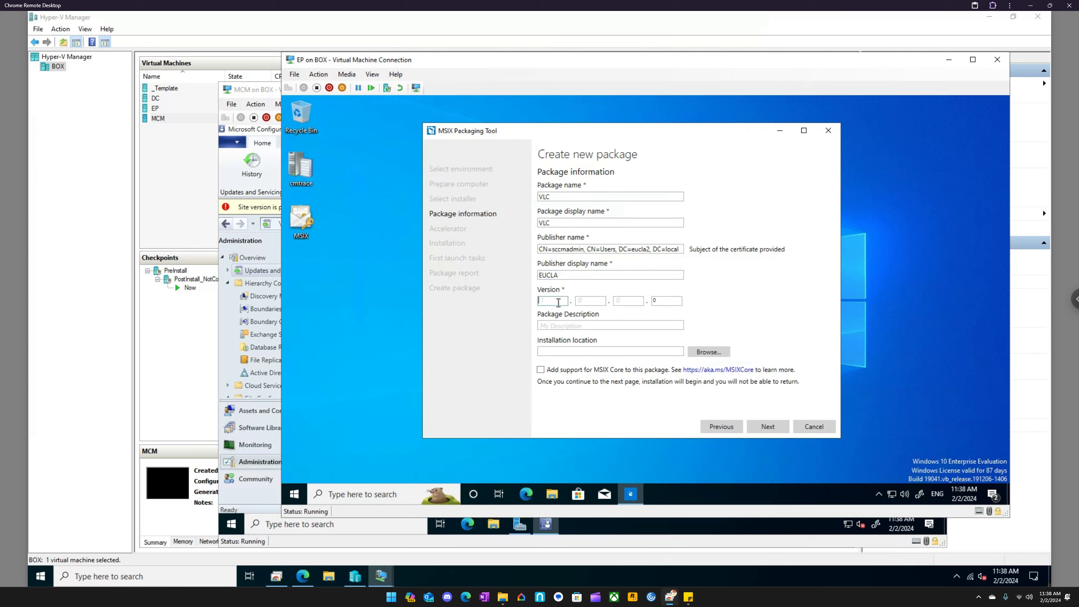
text(1)
key(Tab)
text(0)
key(Tab)
text(0)
click(768, 429)
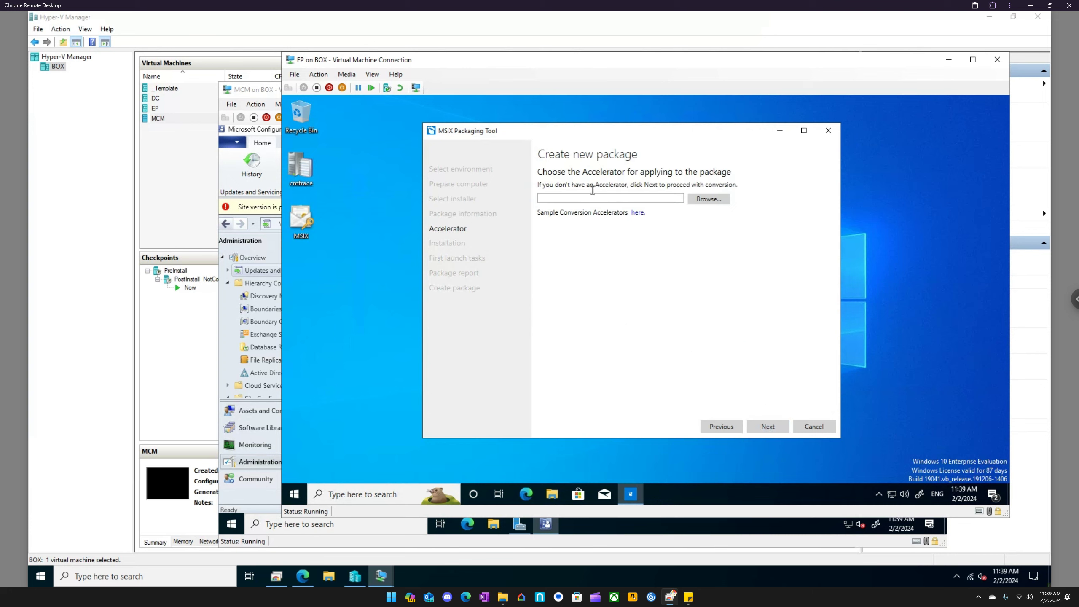
- Skip the accelerator and install VLC media player in English with the default components and destination folder
click(768, 427)
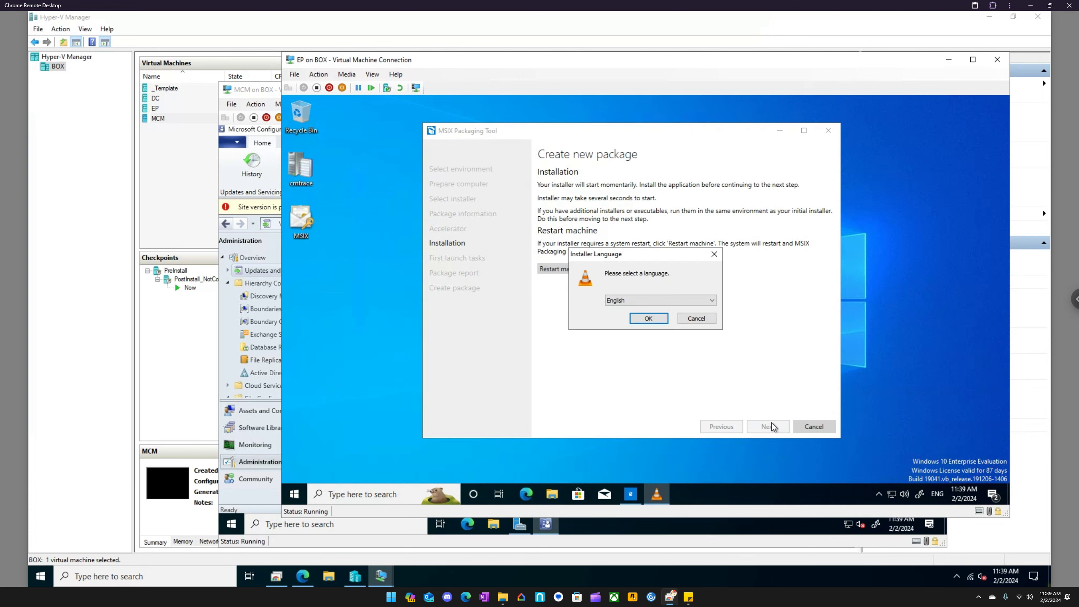
click(649, 319)
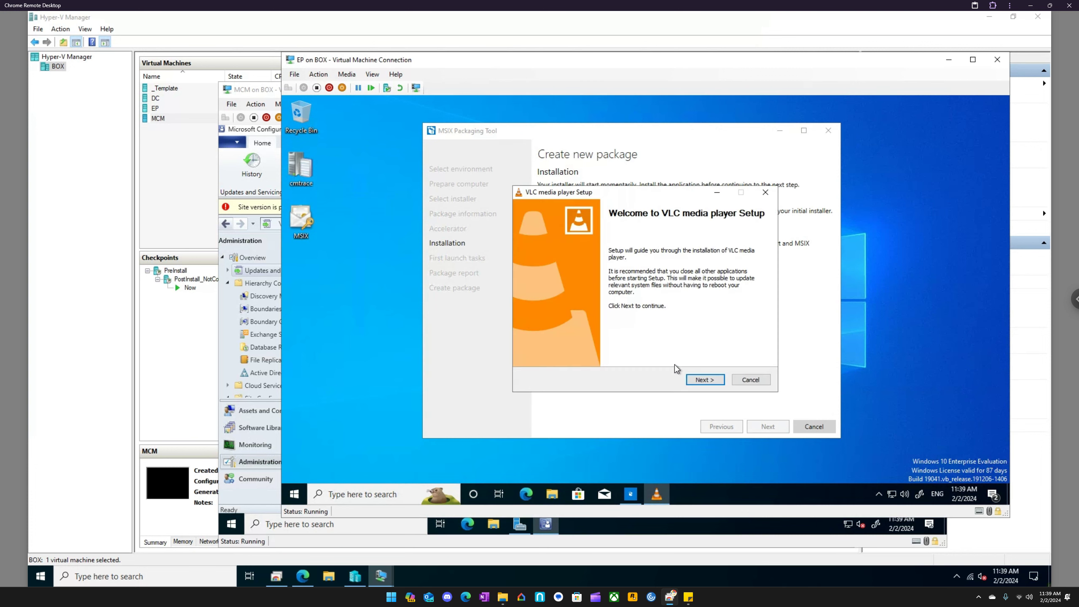
click(701, 385)
click(701, 385)
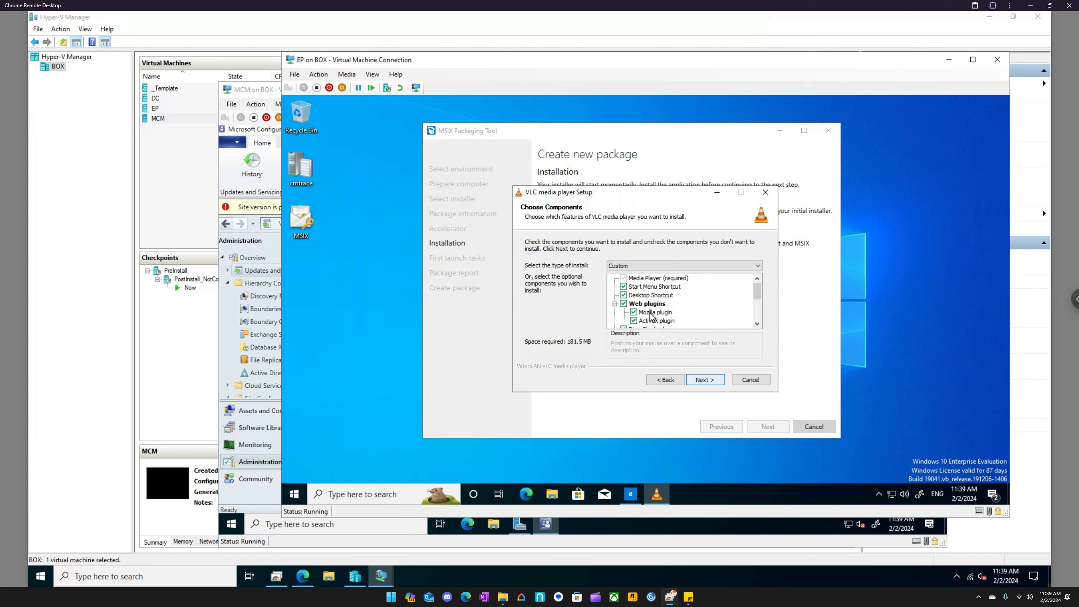
click(705, 381)
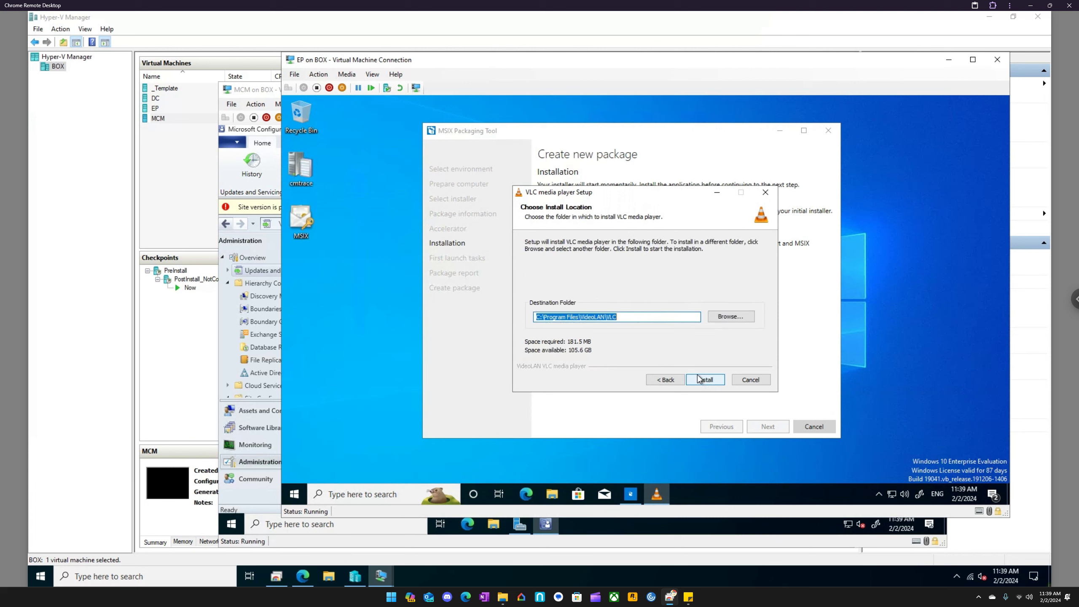
click(713, 380)
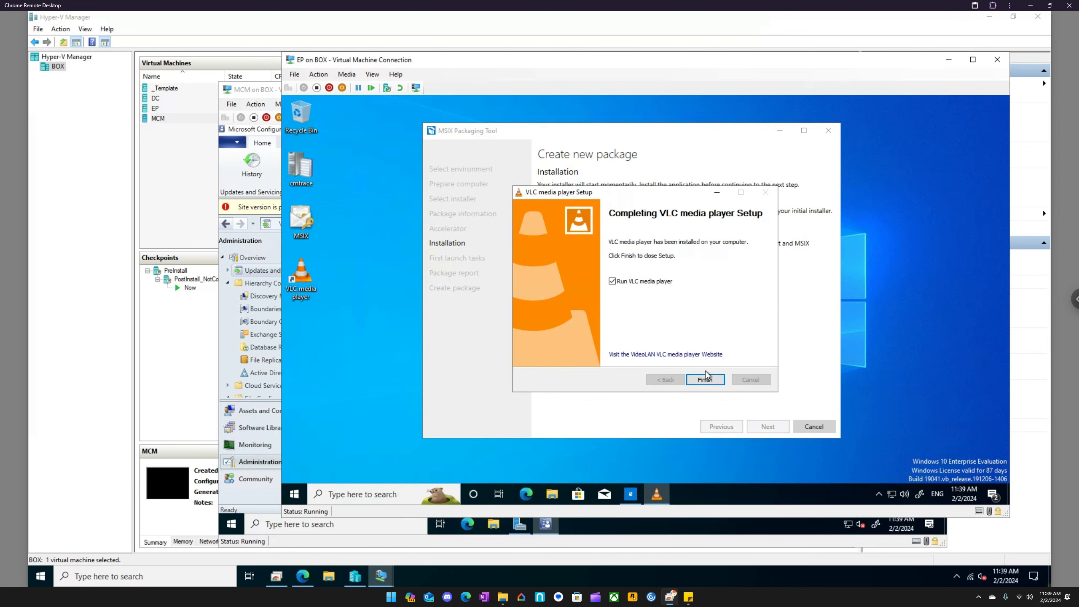
- Finish the VLC setup with Run VLC media player enabled, continue past its first-run dialog, and close the player
drag(735, 132, 848, 127)
drag(597, 190, 427, 187)
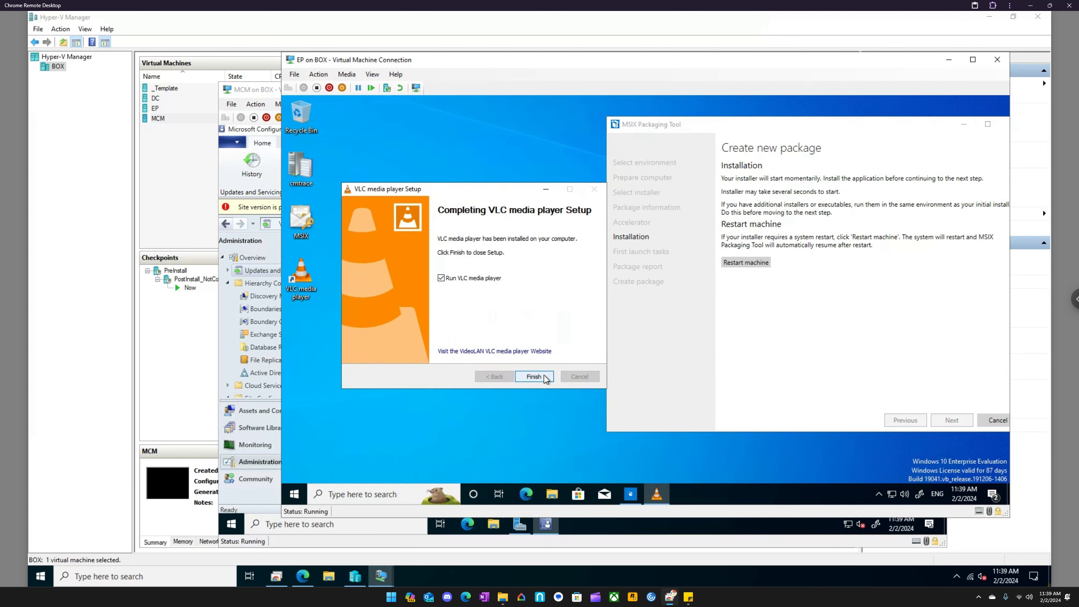
click(534, 376)
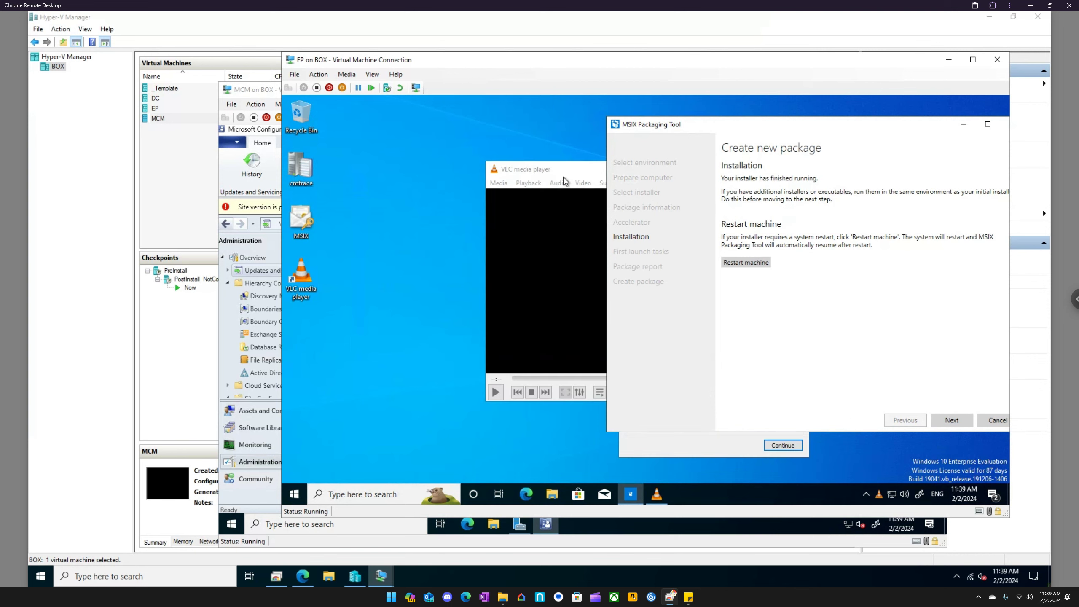
click(682, 446)
click(797, 273)
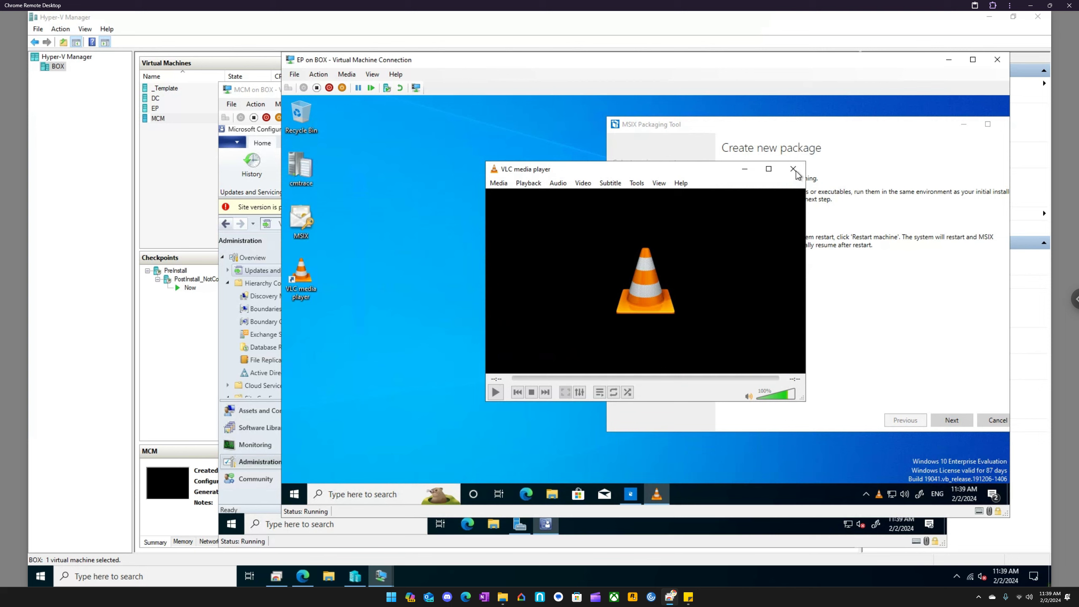
click(793, 168)
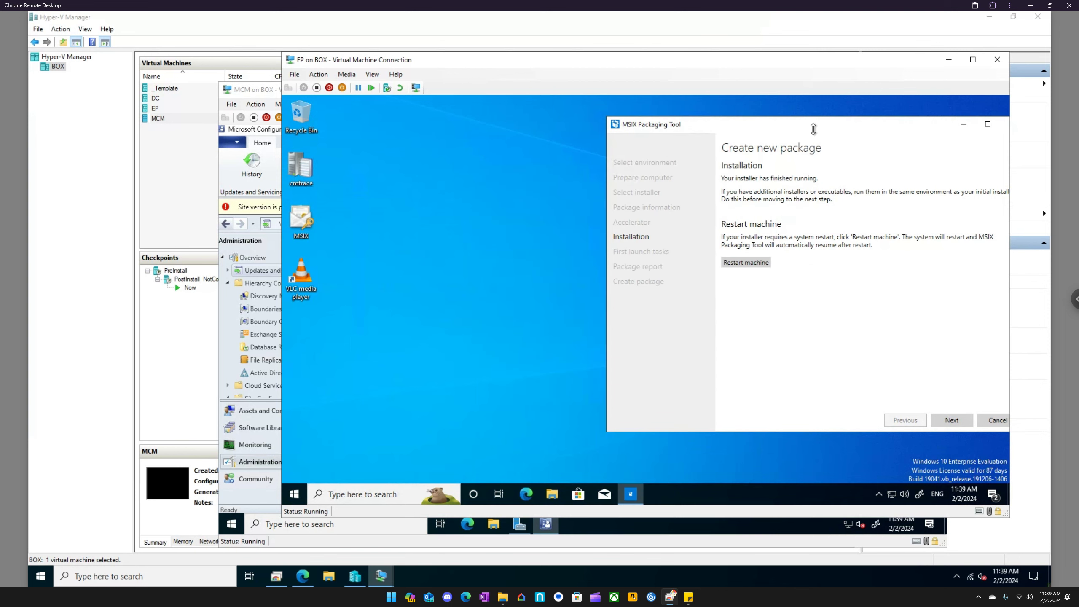
- Continue past the installation stage, select the vlc.exe entry point in the first launch tasks, and confirm moving on
drag(813, 122, 639, 129)
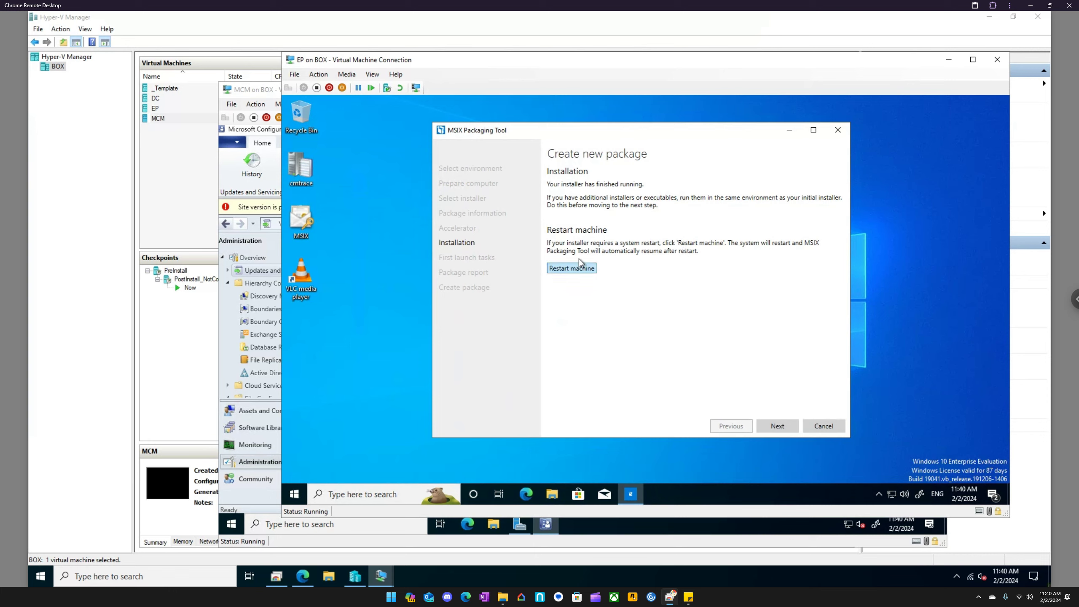
click(781, 425)
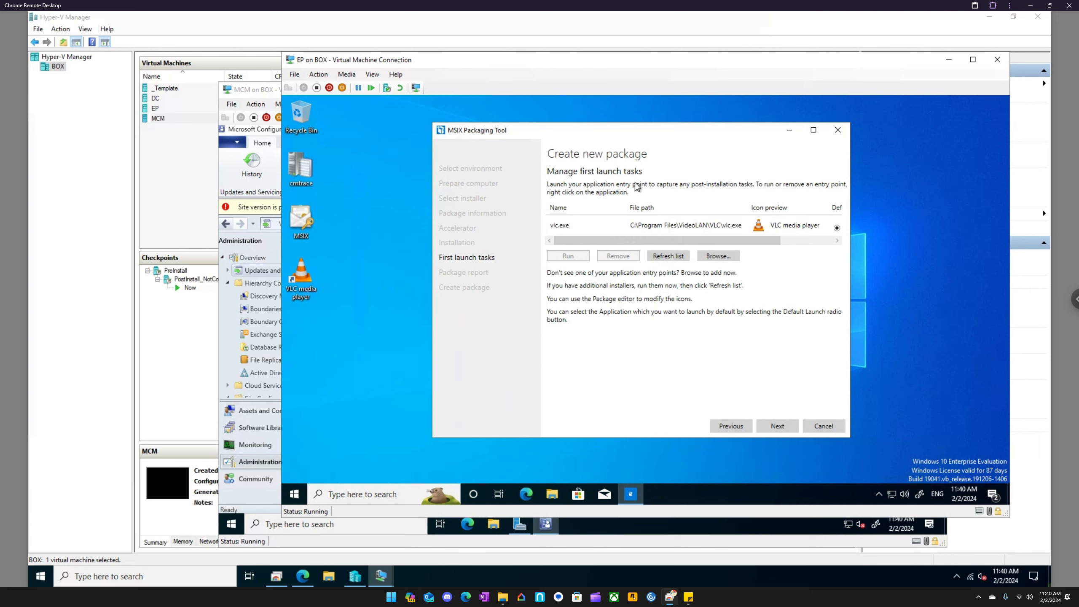
click(574, 226)
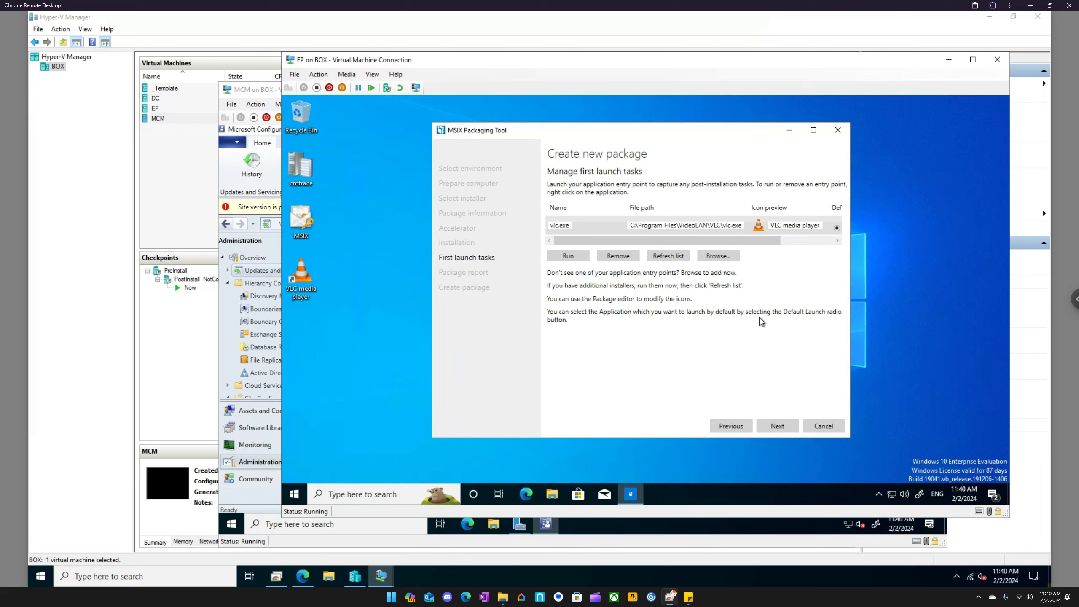
click(781, 427)
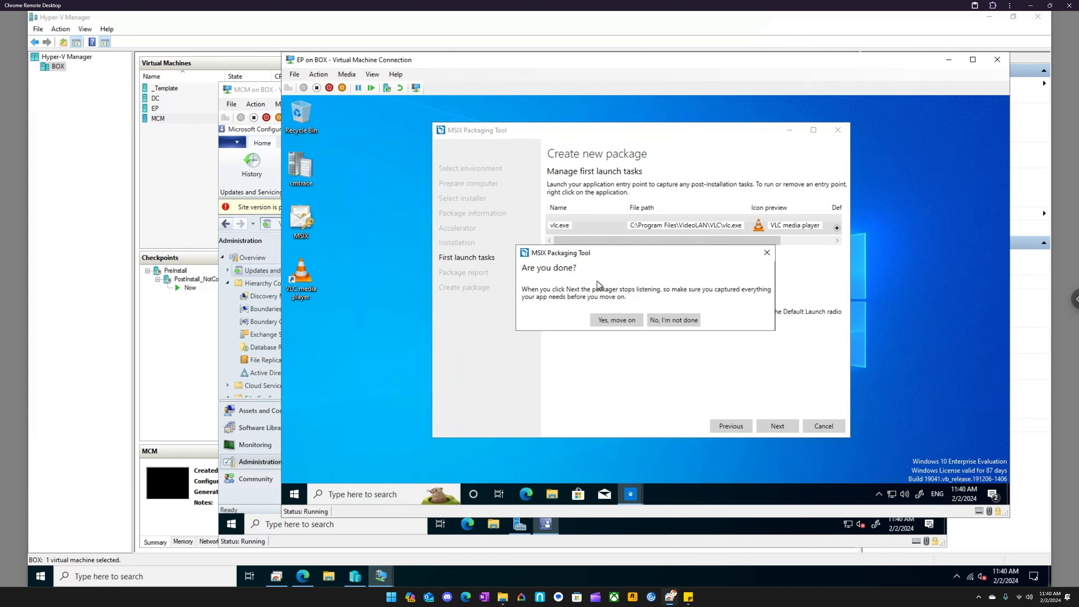
click(617, 321)
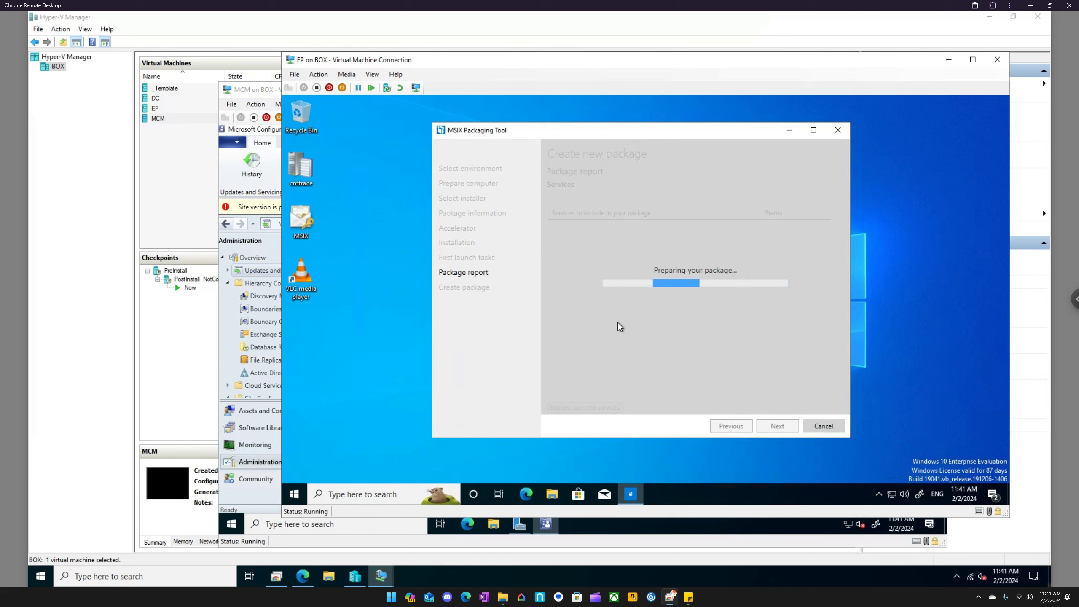
- On the DC virtual machine, examine the EP machine's WindowsApps folder sorted by date modified
mouse_move(380, 576)
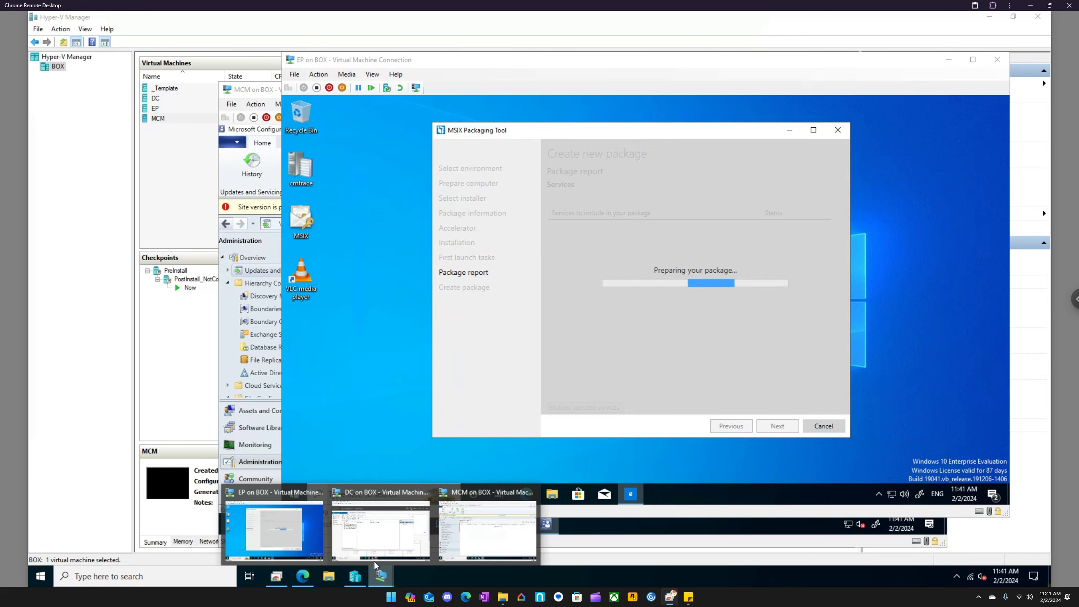
click(377, 527)
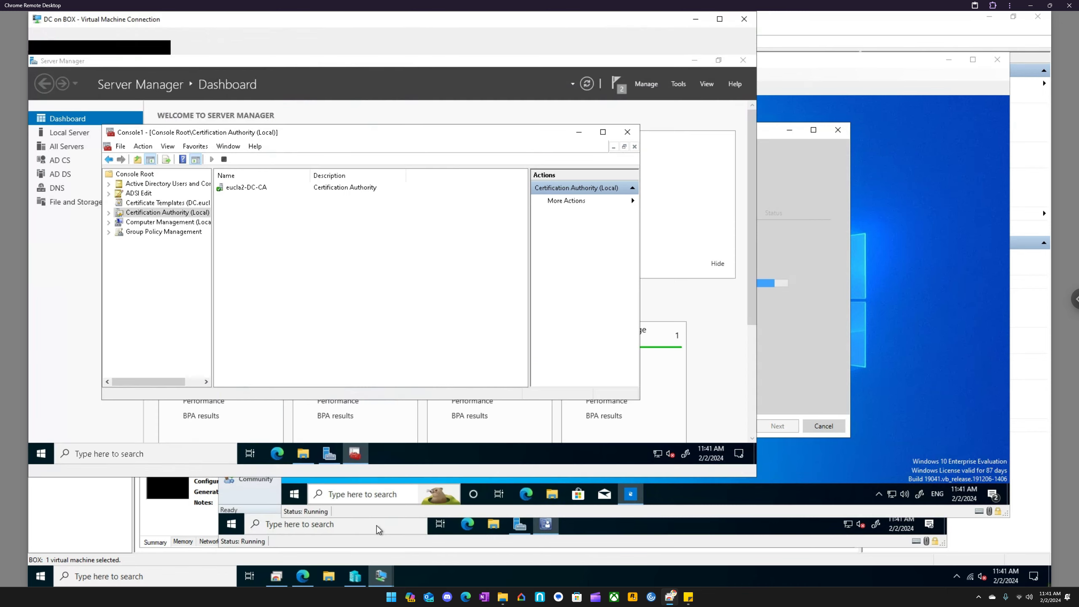
click(305, 454)
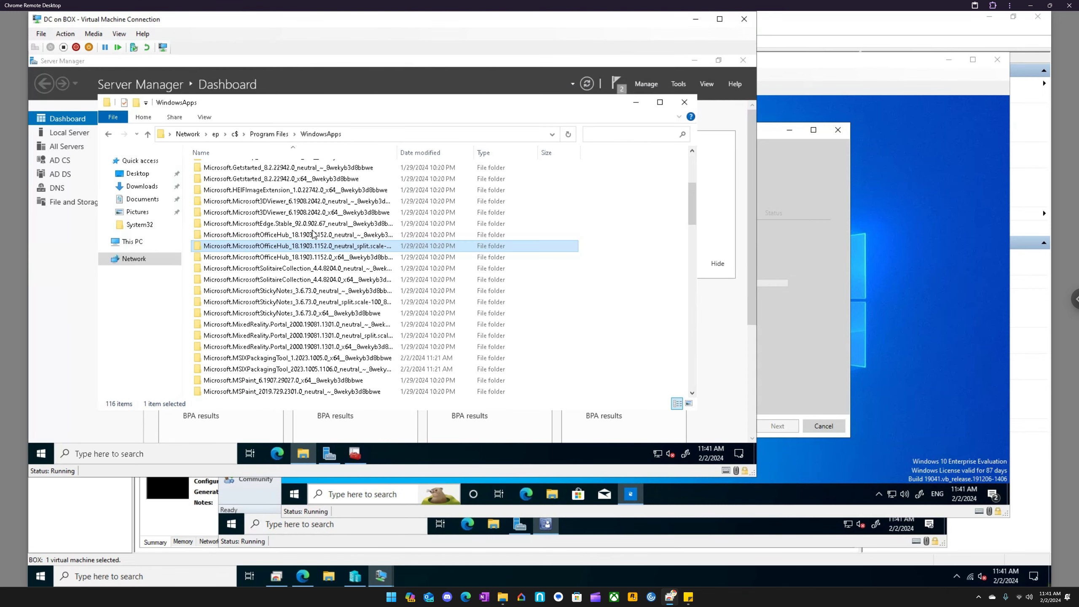
click(311, 154)
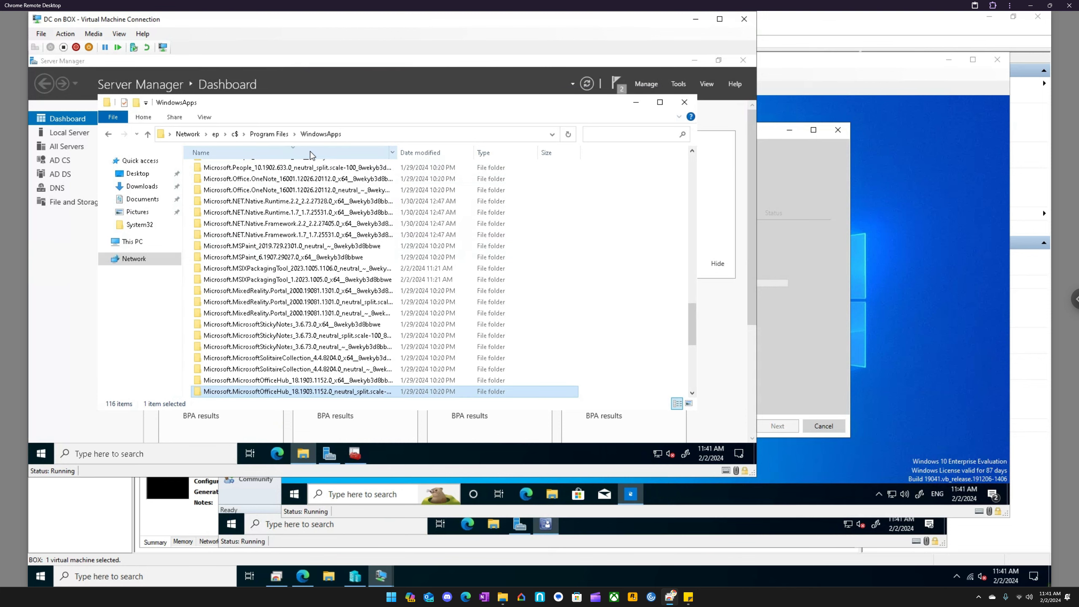
click(414, 152)
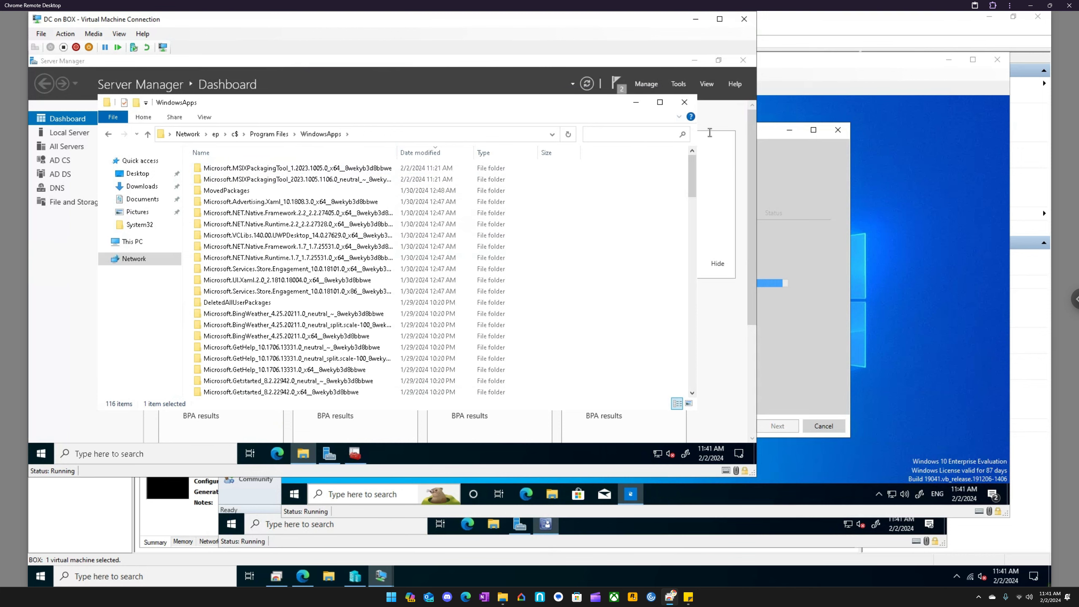
- Return to the EP virtual machine and accept the package report with BITS left excluded, continuing to package creation
click(815, 64)
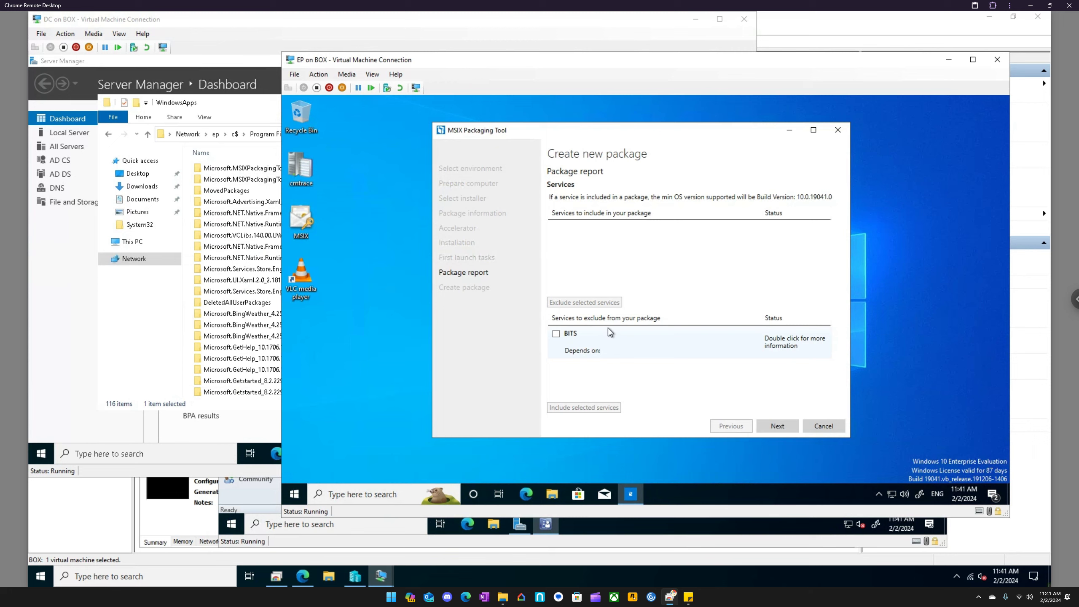
click(777, 426)
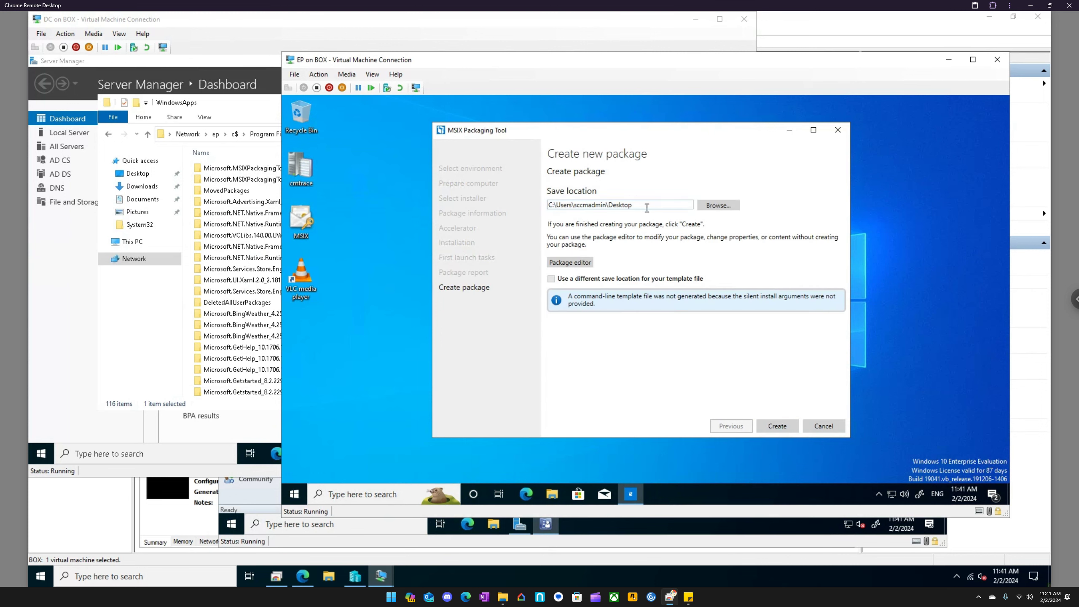
- Create the VLC MSIX package in the desktop save location and dismiss the completion message
click(779, 429)
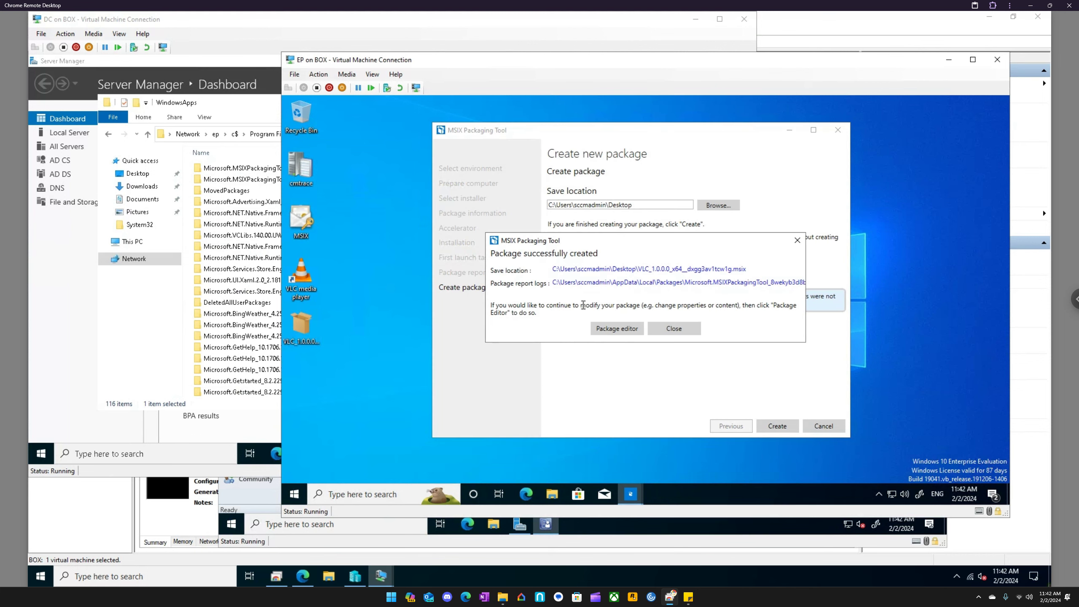
click(684, 330)
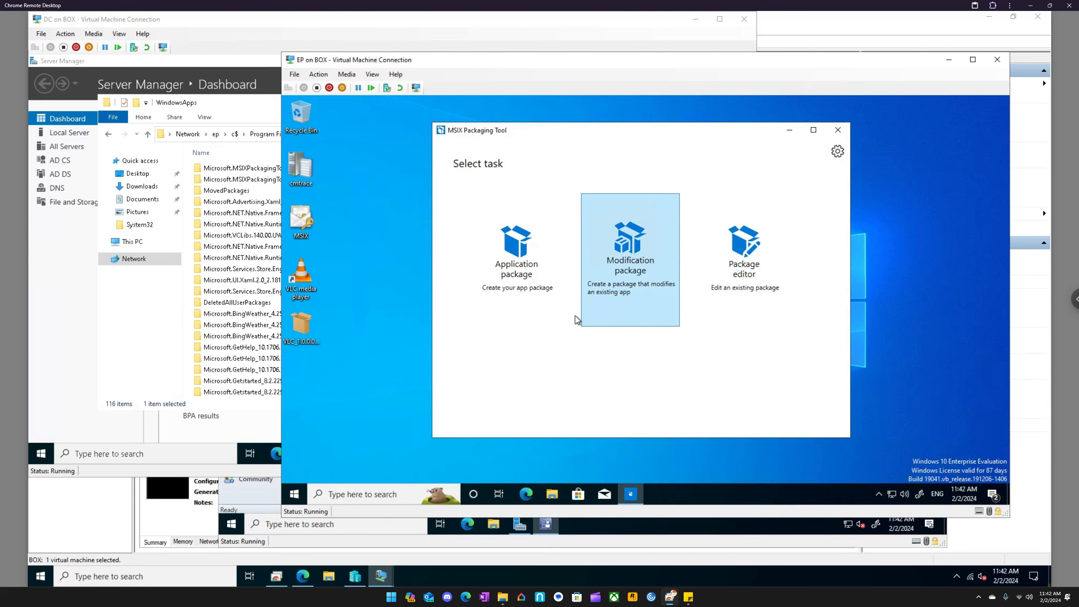
- Open Programs and Features from the Control Panel on the EP virtual machine
click(389, 493)
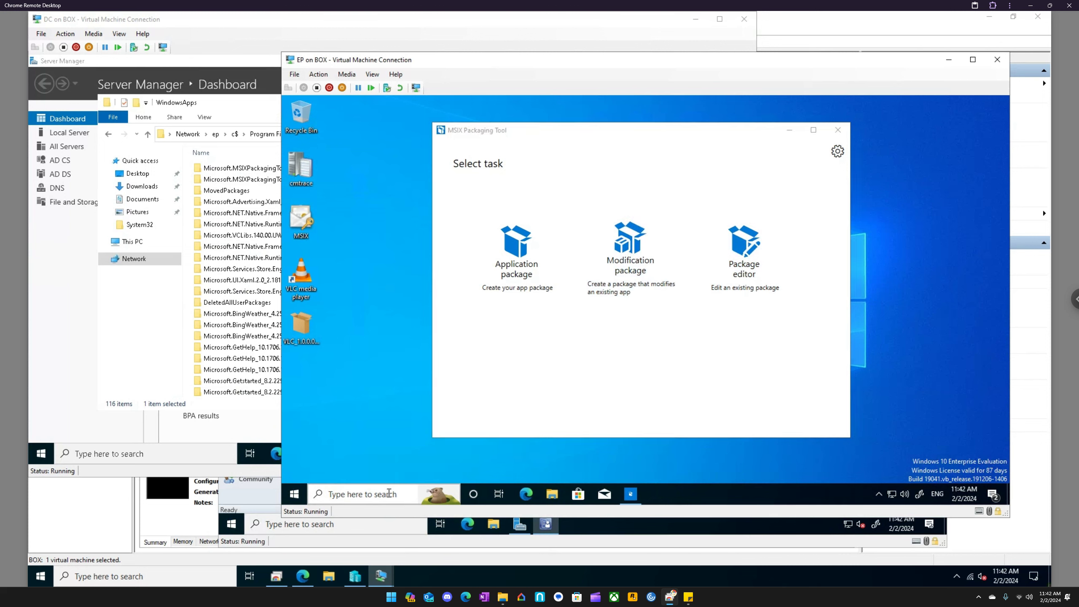
text(contro)
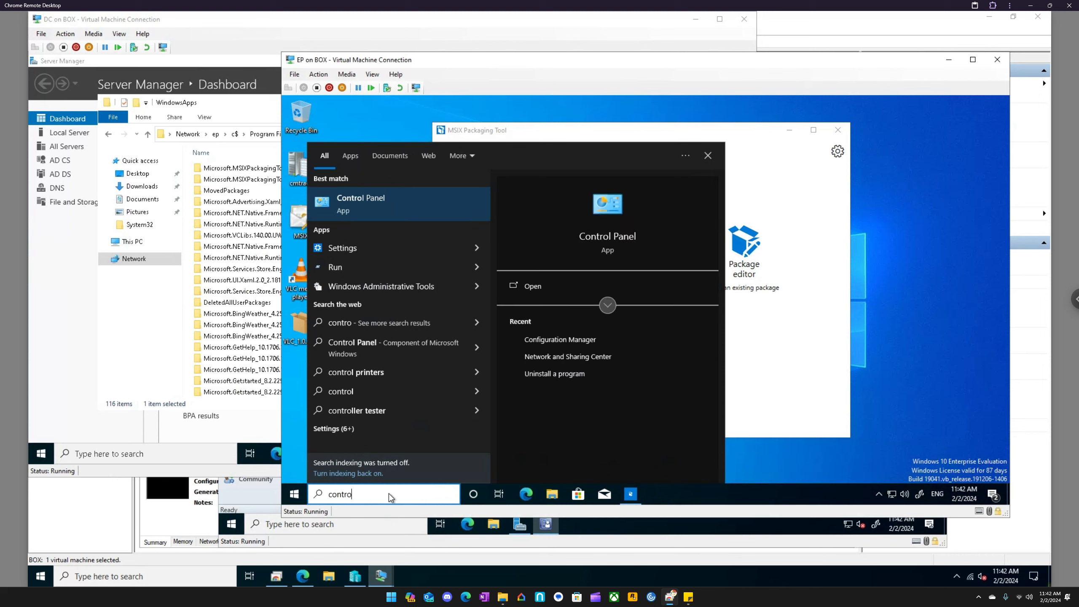
key(Escape)
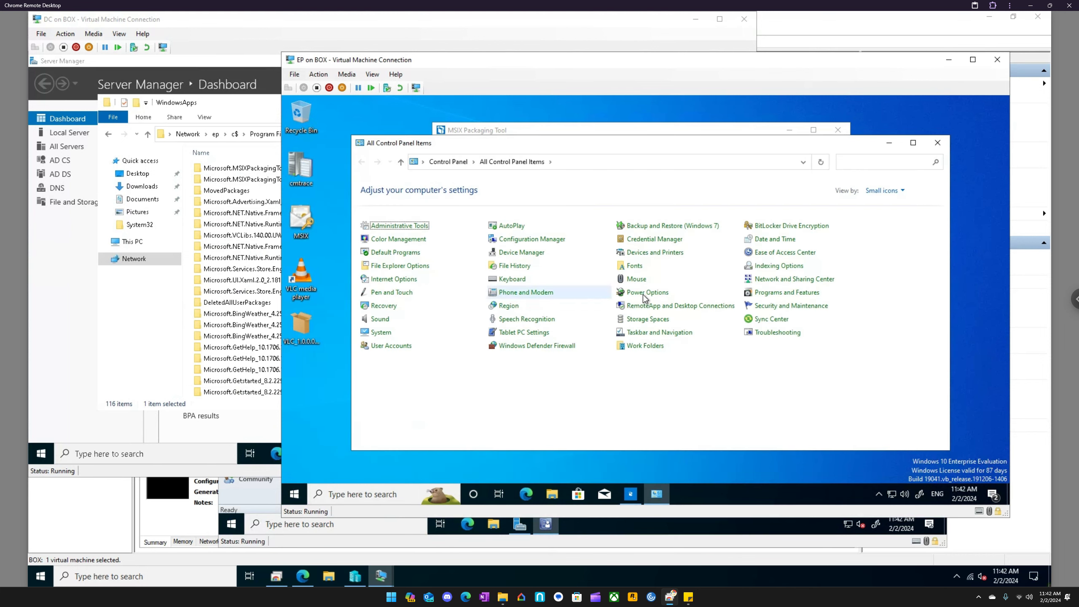
click(775, 298)
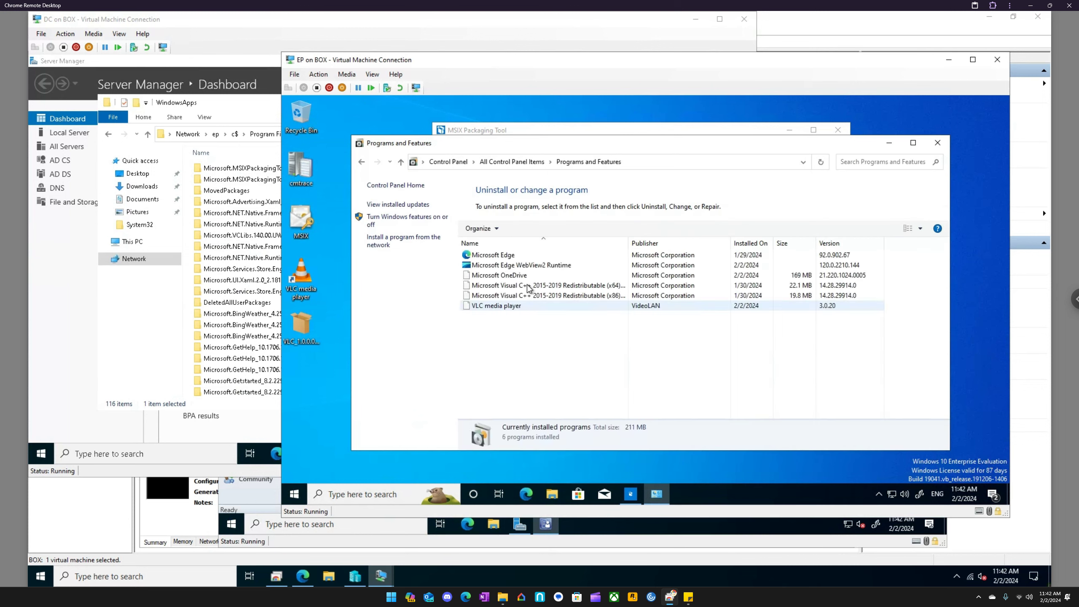
click(294, 493)
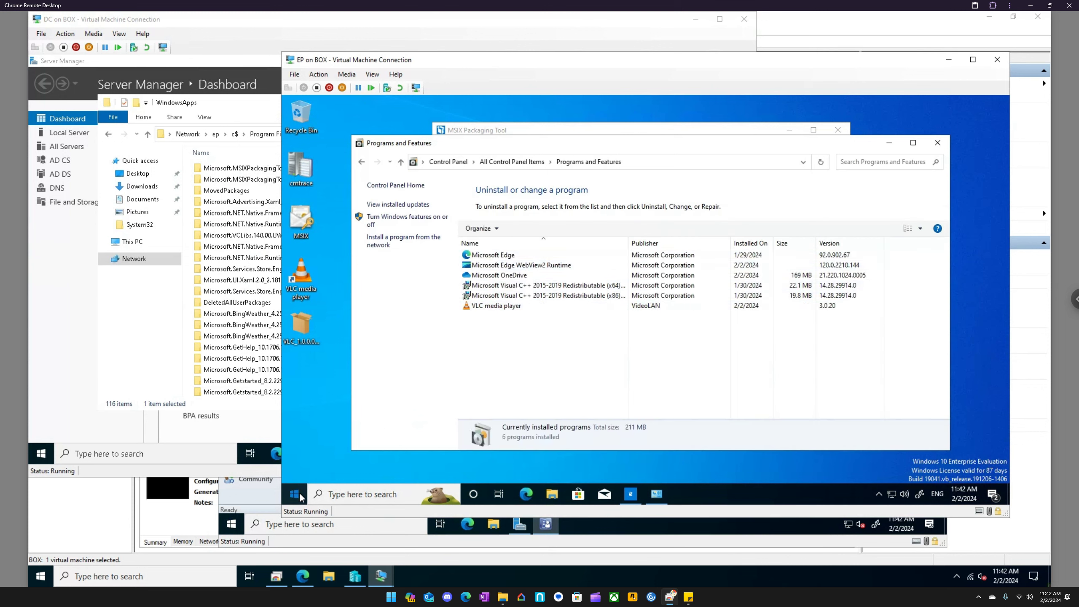
click(722, 372)
- Uninstall VLC media player together with its preferences and cache, and check the Start menu for any leftover VLC entry
click(512, 305)
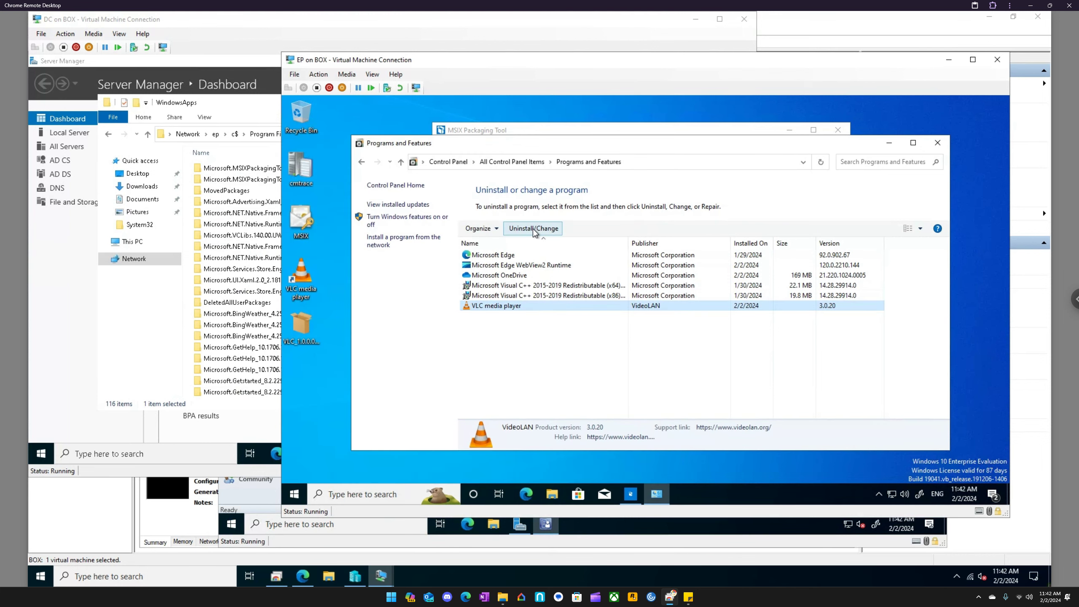
click(533, 229)
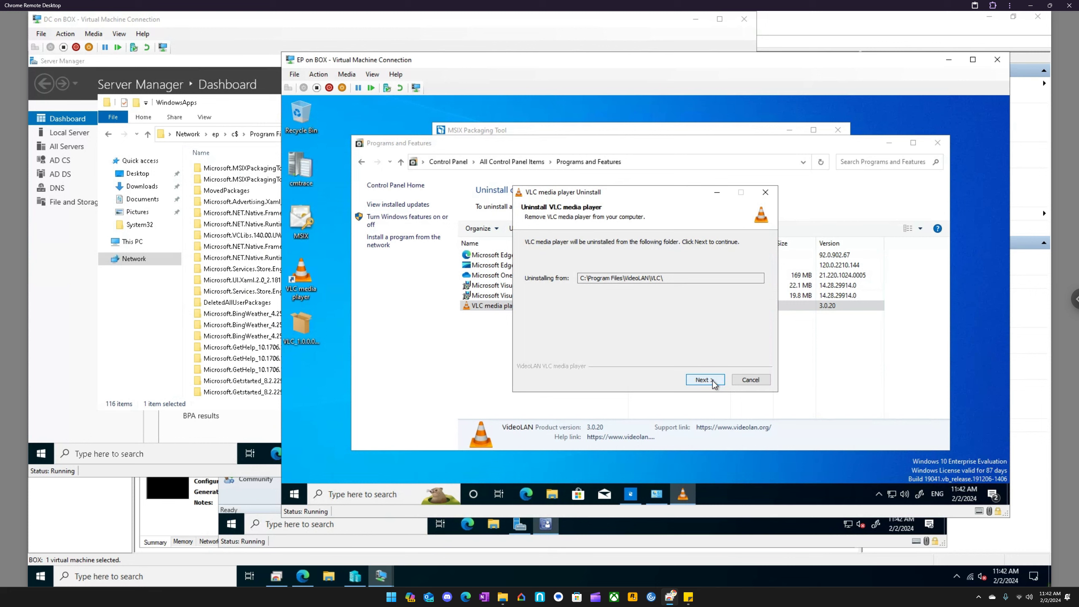
click(709, 380)
click(658, 288)
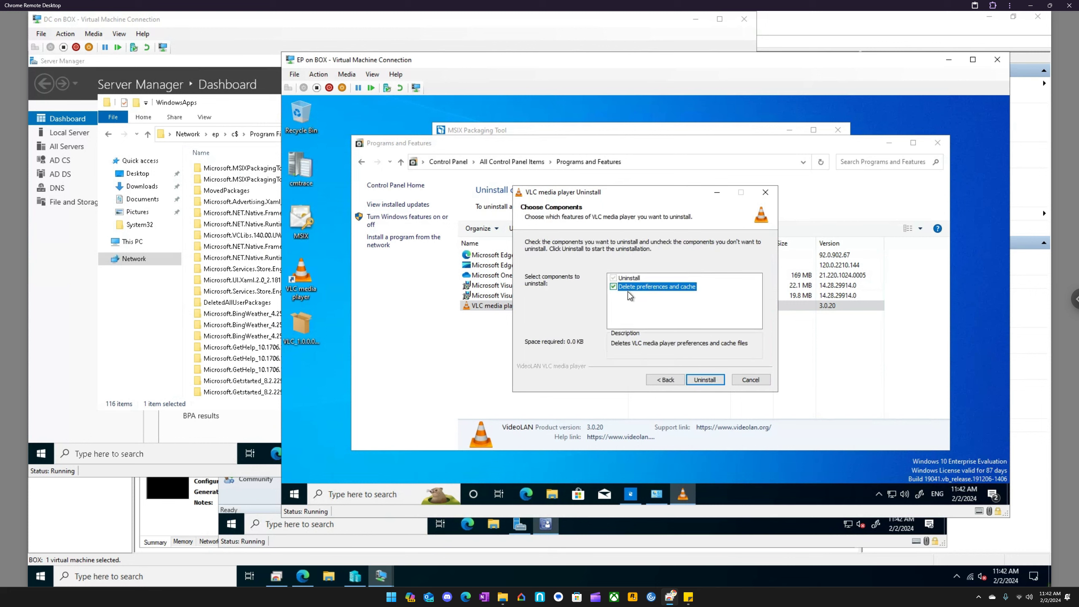
click(705, 380)
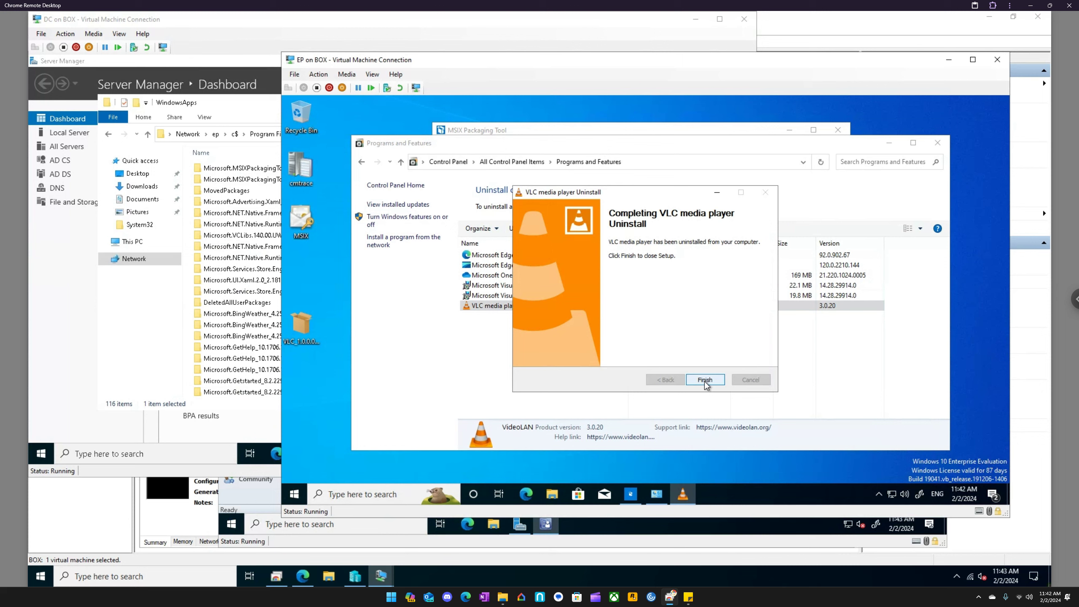
click(705, 380)
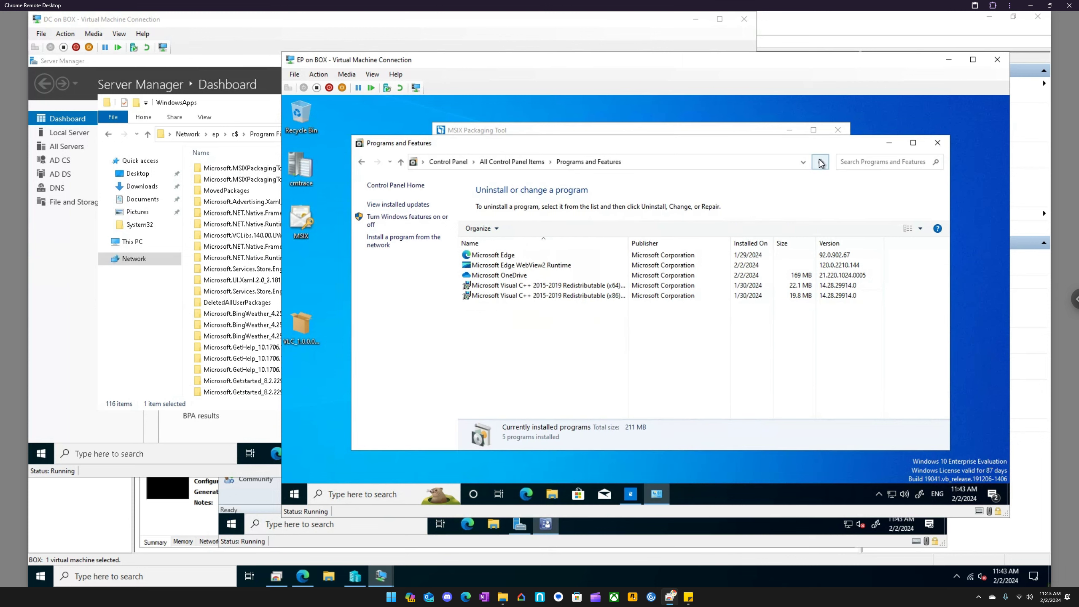
click(294, 494)
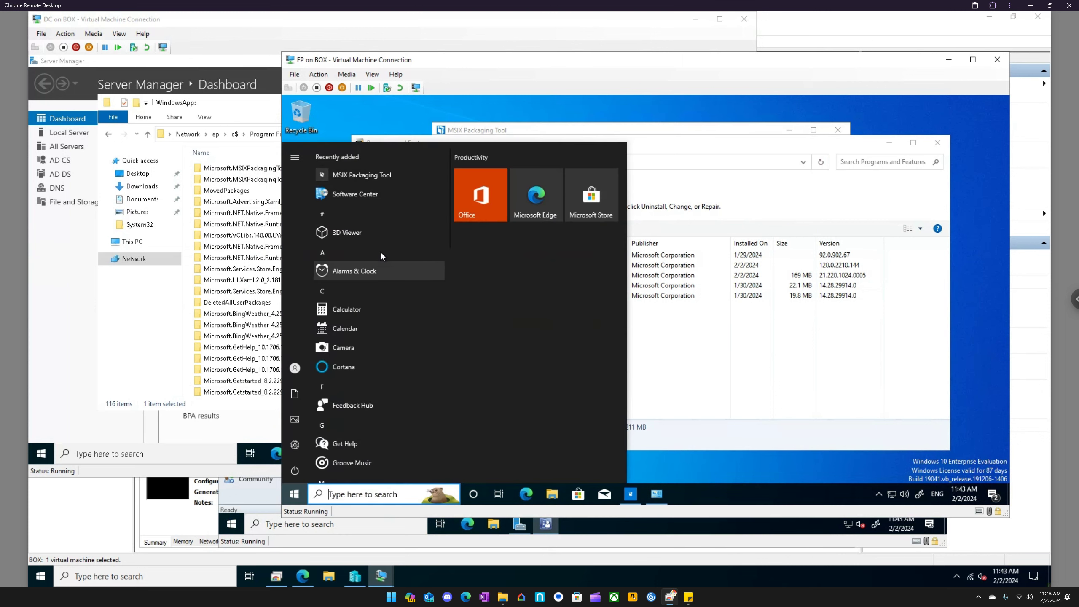
click(692, 142)
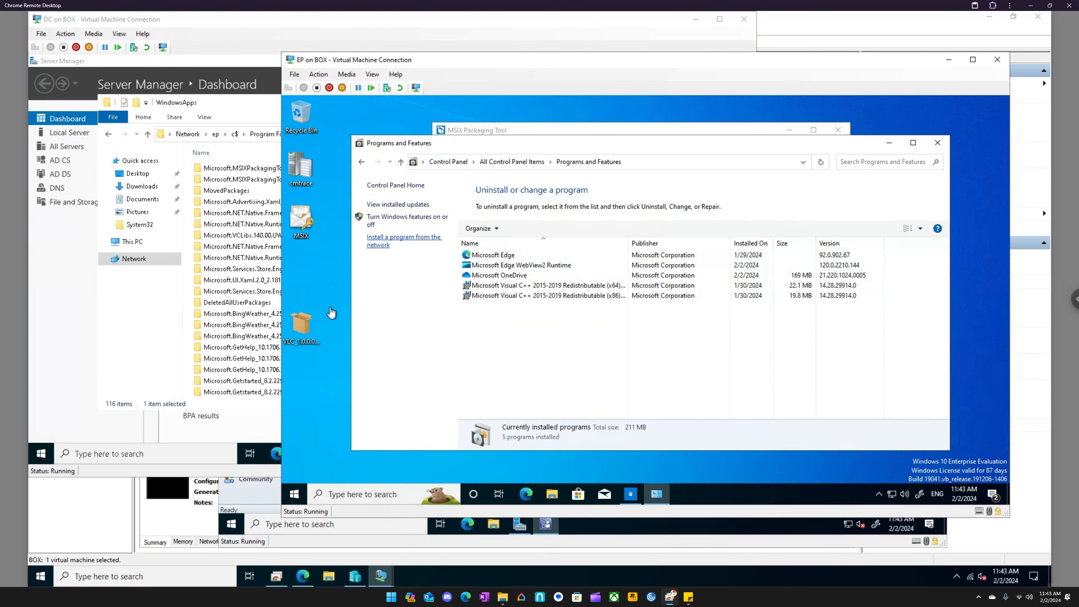
- Install VLC from the MSIX package on the desktop with Launch when ready enabled, and close Programs and Features
click(305, 331)
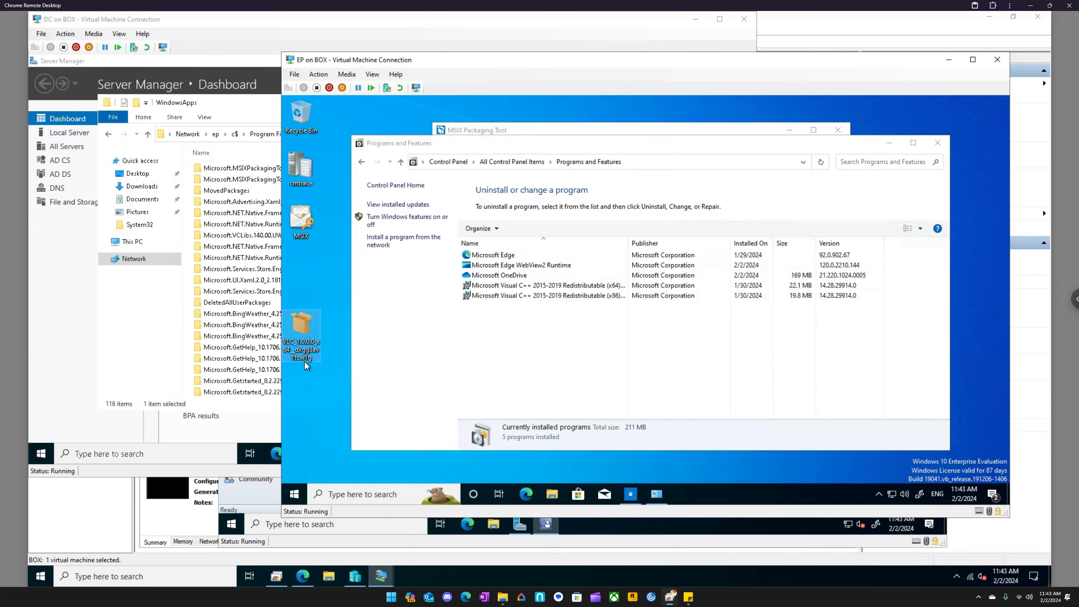
double_click(306, 328)
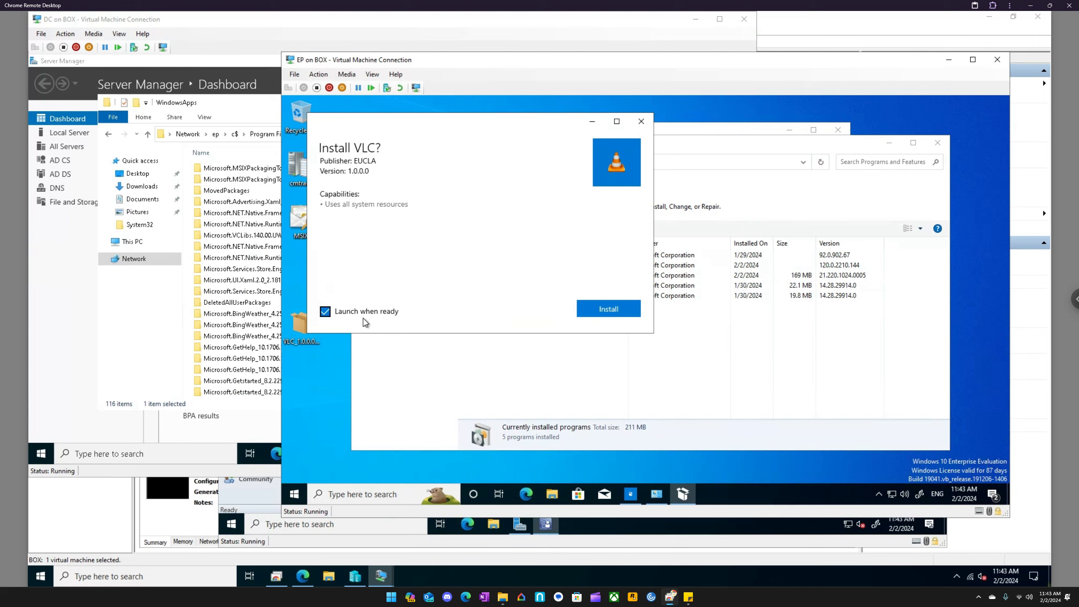
click(605, 309)
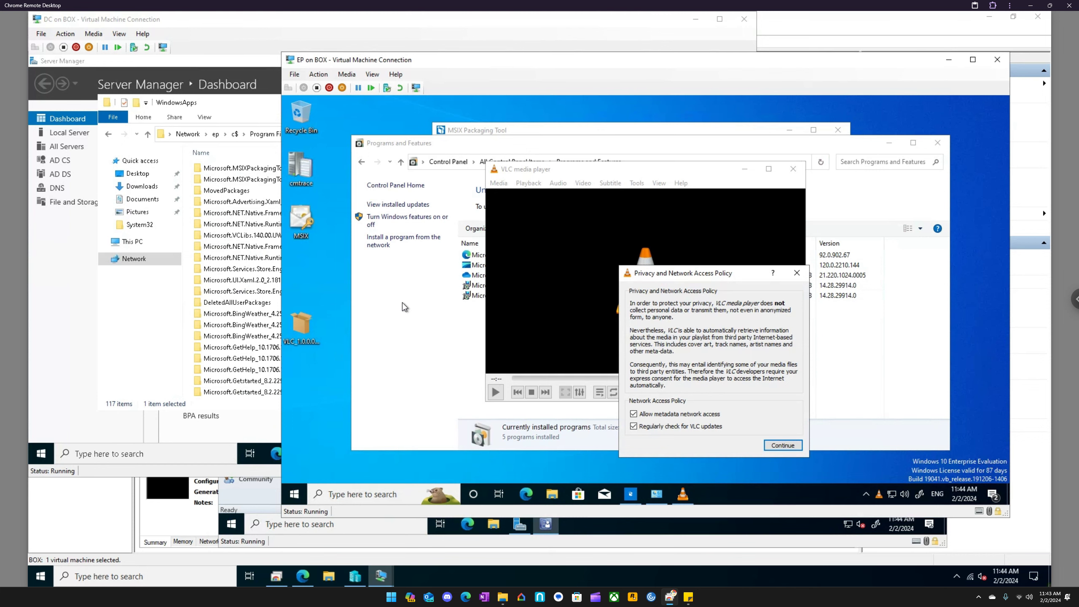
click(402, 303)
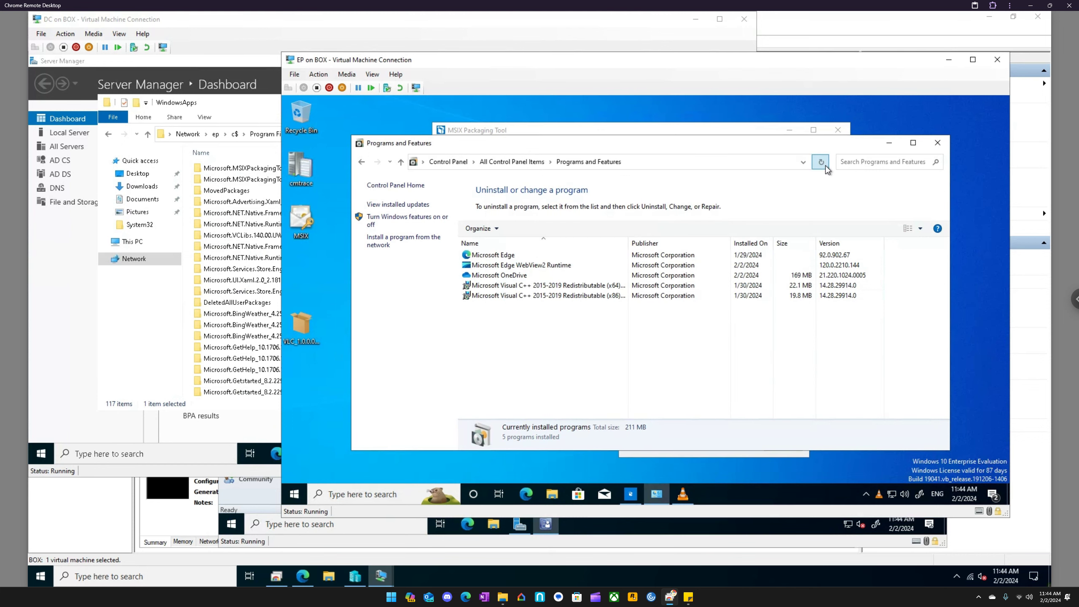
click(938, 145)
- On the DC virtual machine, refresh the EP WindowsApps folder, sort it by newest date modified, and examine the VLC package folder's contents
click(265, 101)
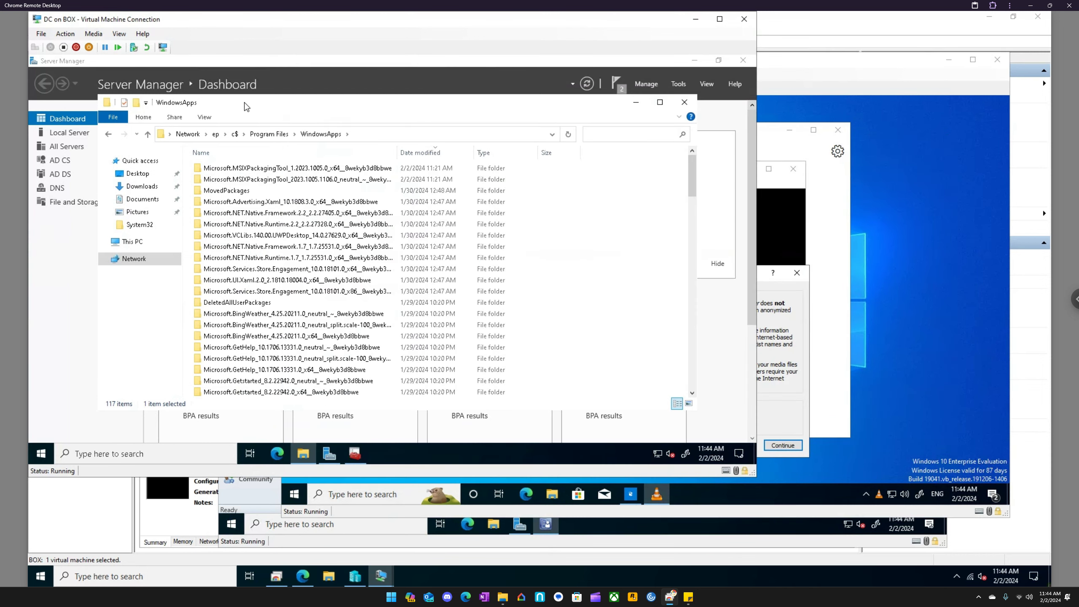
click(570, 136)
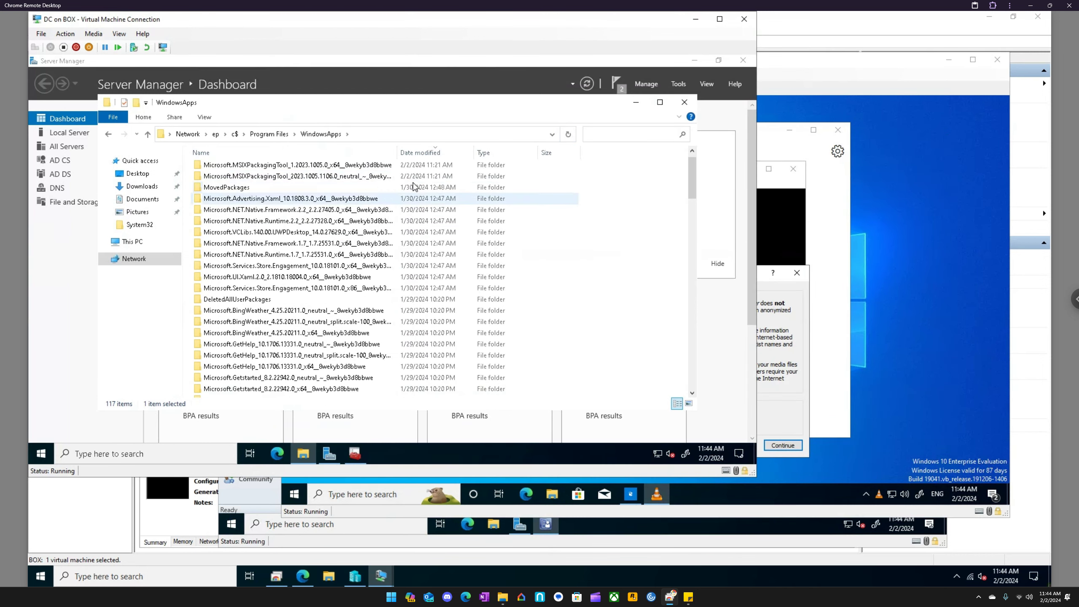
click(424, 154)
scroll(335, 281, down, 2)
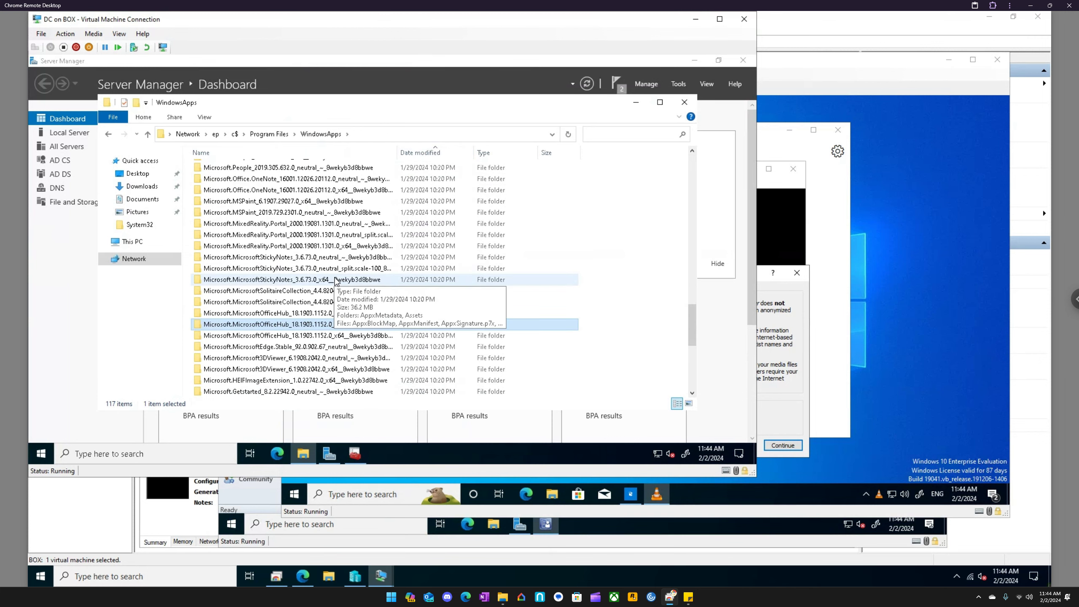
scroll(403, 240, up, 8)
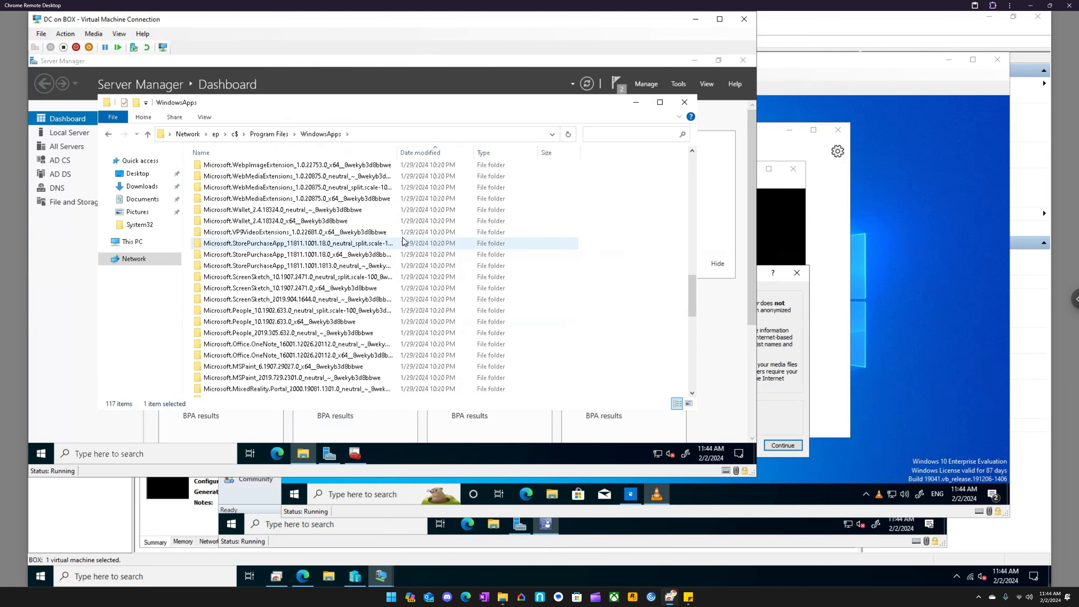
scroll(403, 241, up, 12)
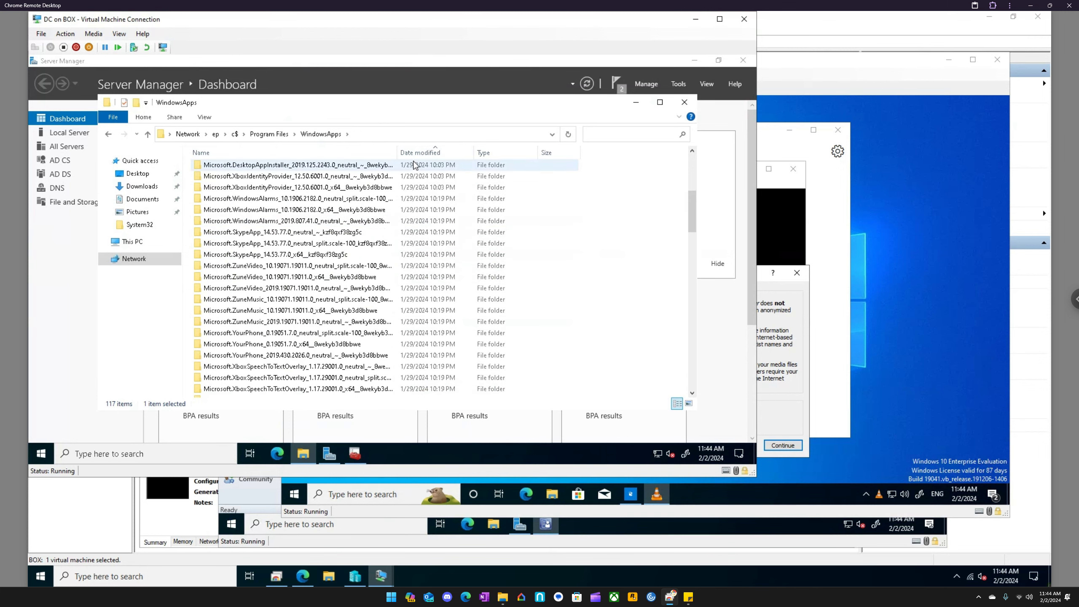
scroll(416, 166, up, 5)
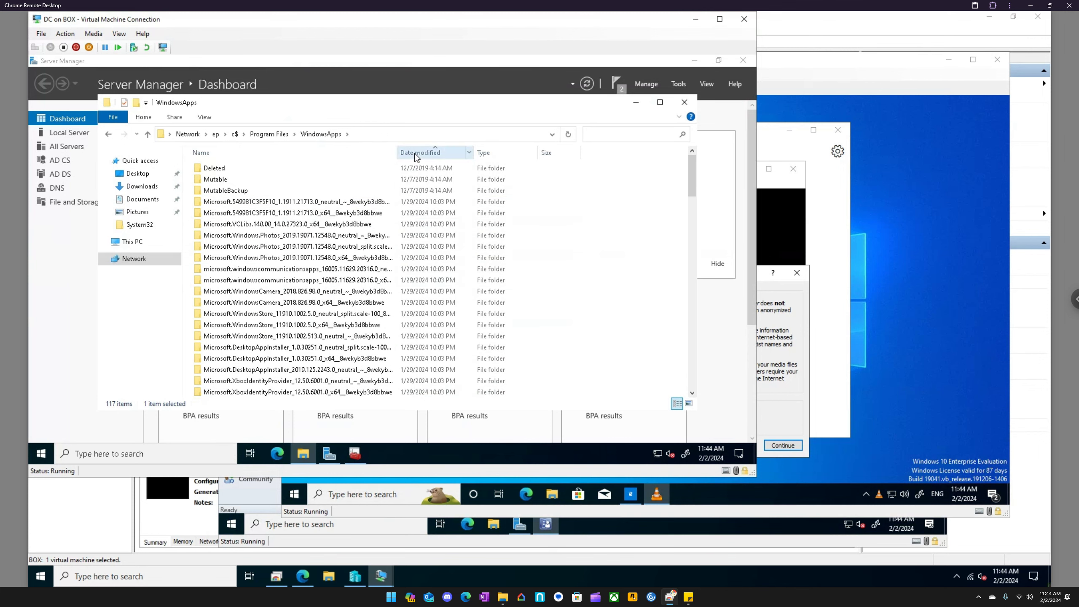
click(421, 152)
drag(691, 174, 692, 161)
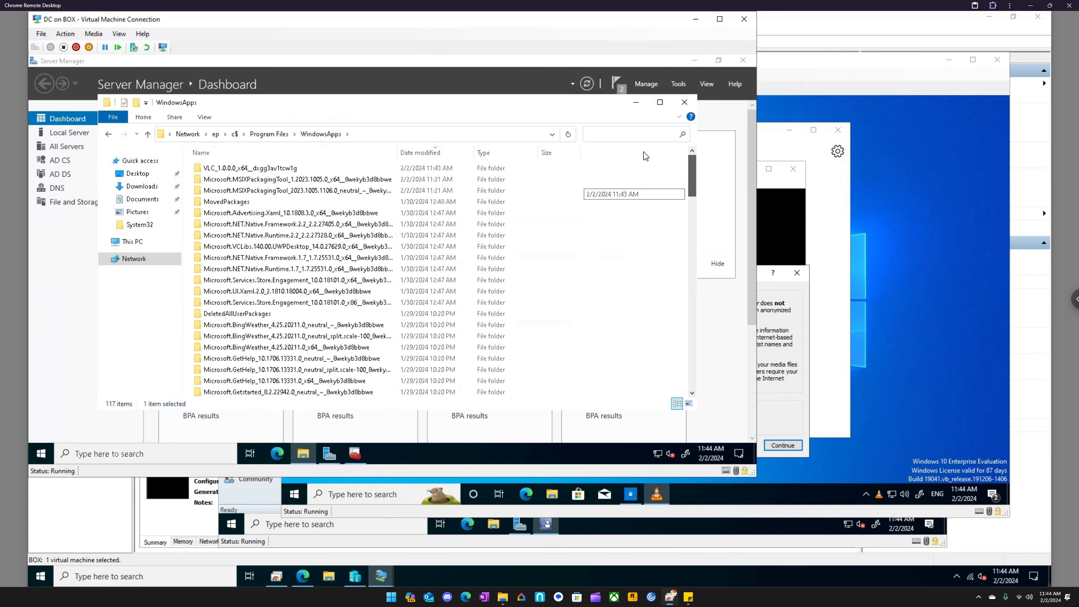
click(304, 169)
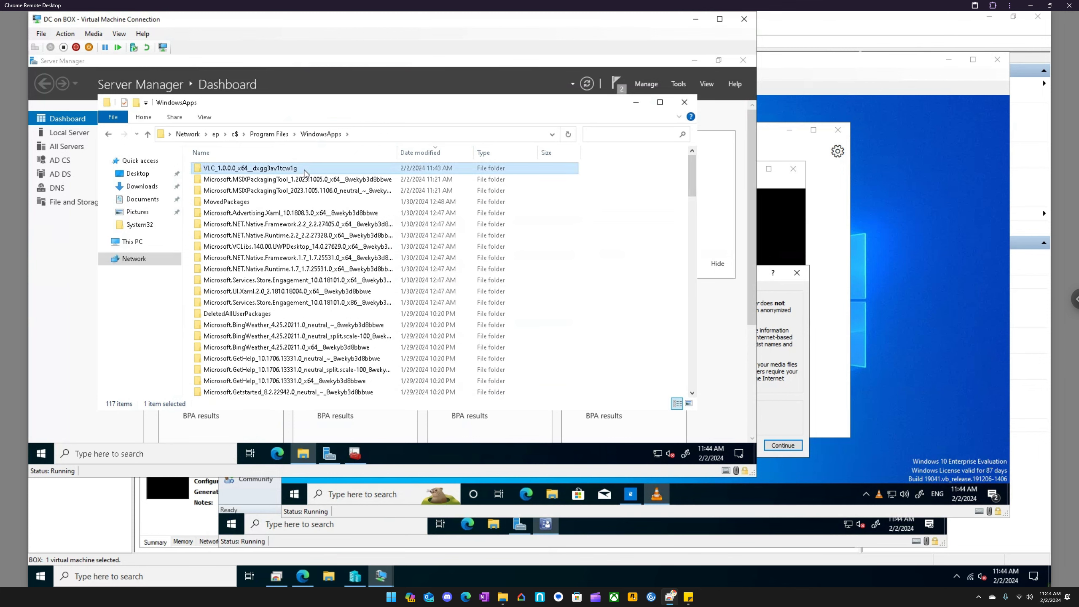
double_click(305, 170)
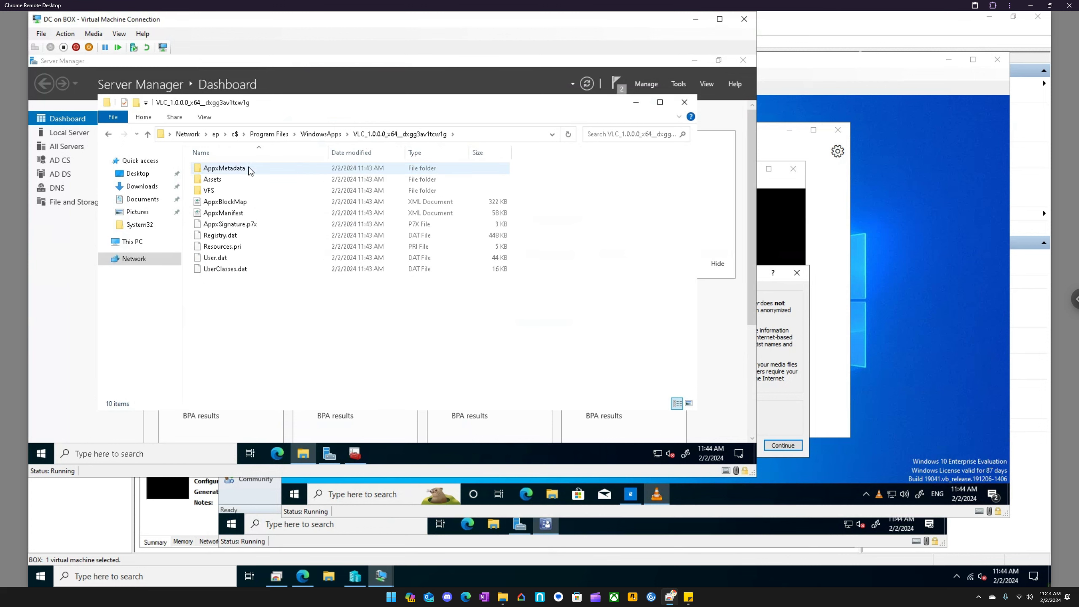
- Return to the EP virtual machine, dismiss VLC's privacy and network access policy dialog, and close the player
click(765, 140)
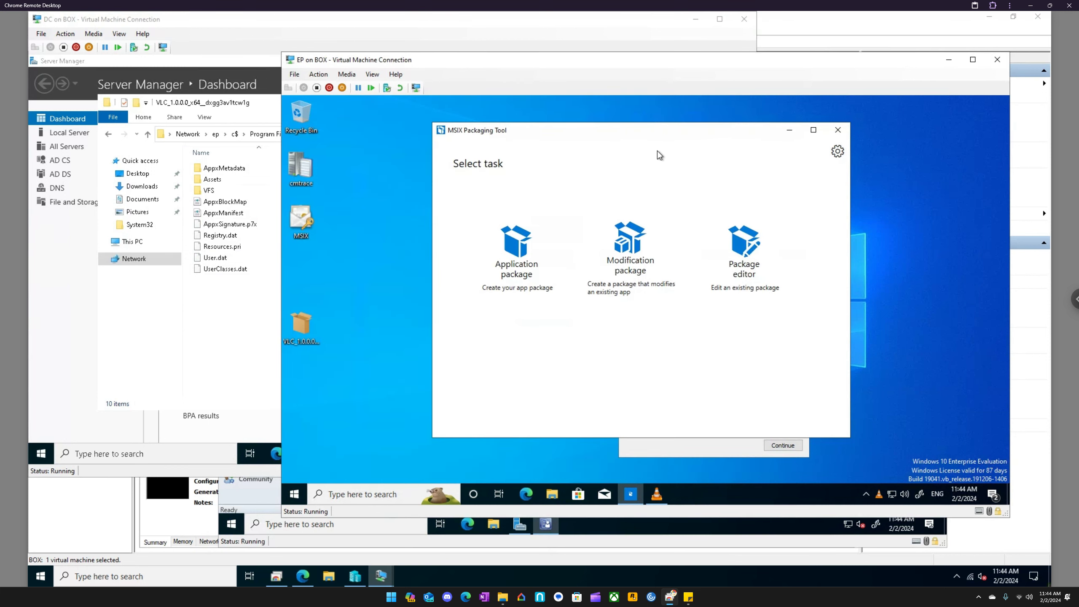
click(301, 324)
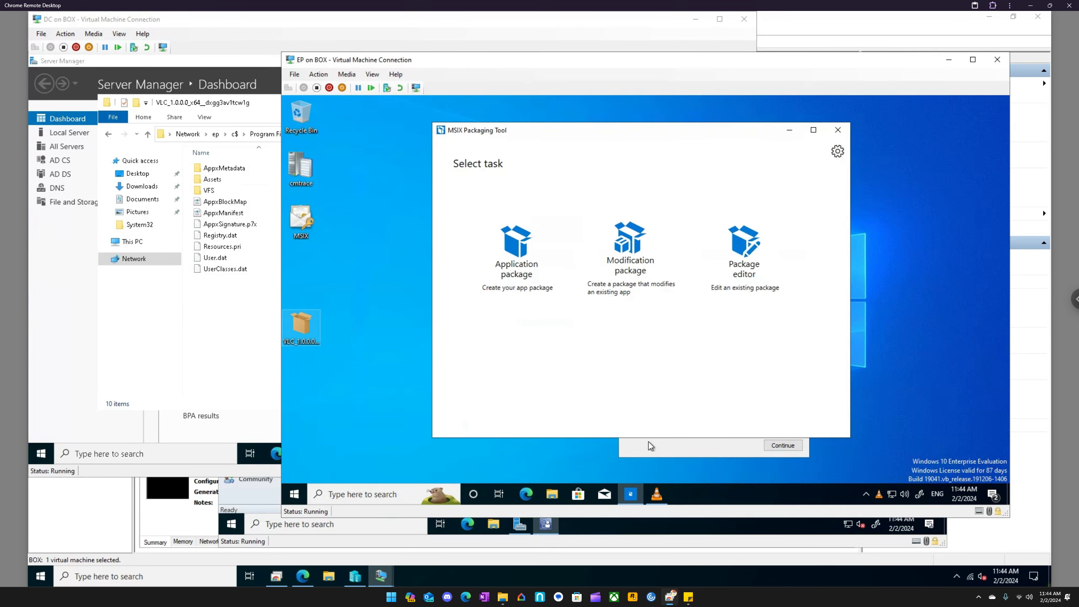
click(681, 448)
click(800, 273)
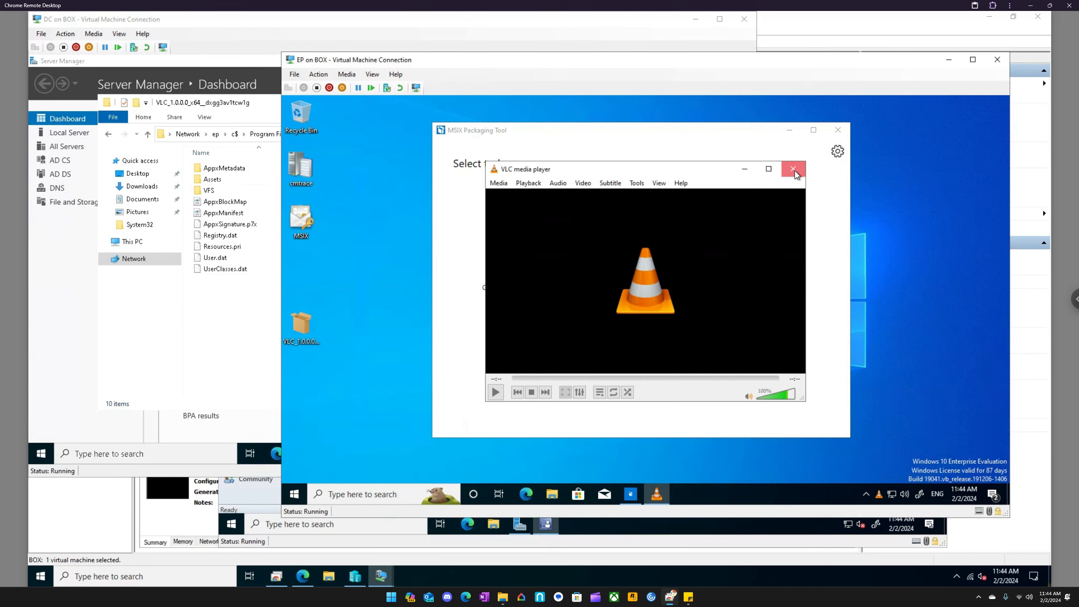
click(793, 169)
- Test launching VLC from its desktop MSIX package, and close the policy dialog, the player and the installer window
double_click(301, 327)
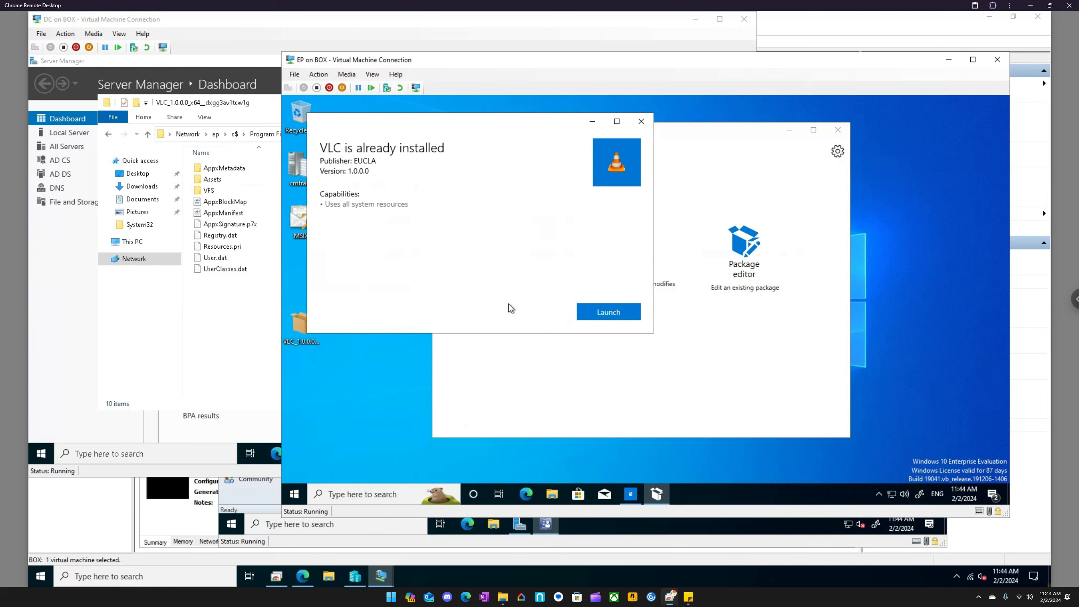
click(632, 315)
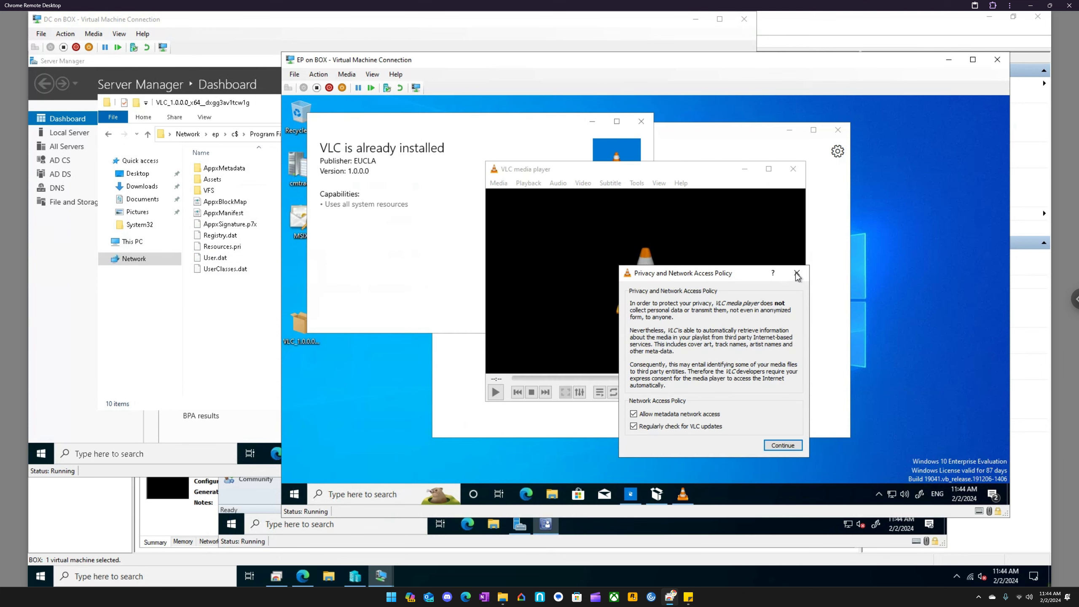
click(797, 275)
click(793, 169)
click(642, 121)
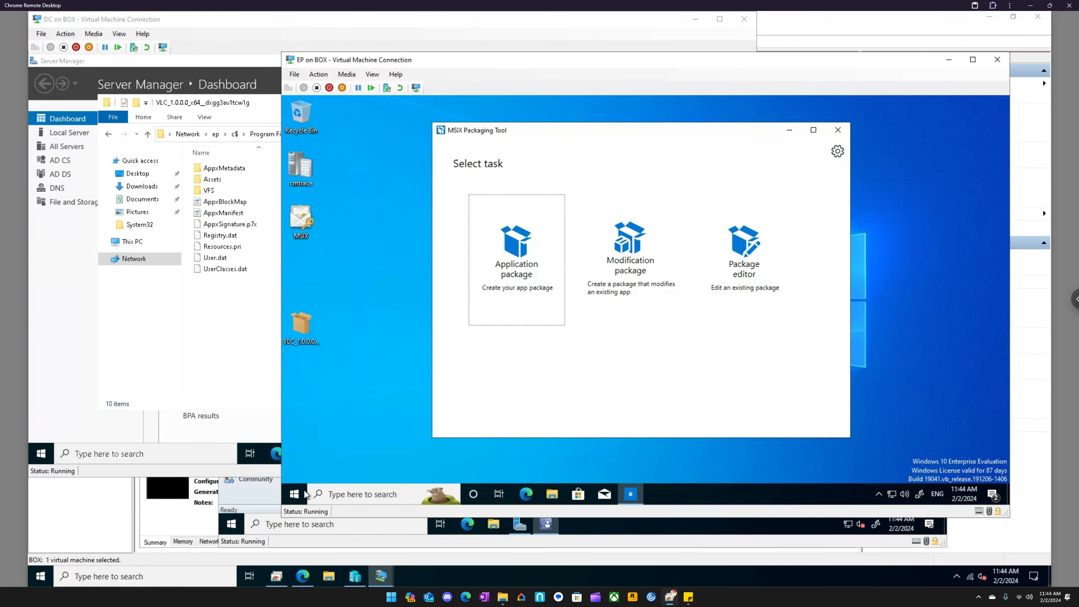
- Launch VLC media player from the recently added apps in the Start menu
click(304, 491)
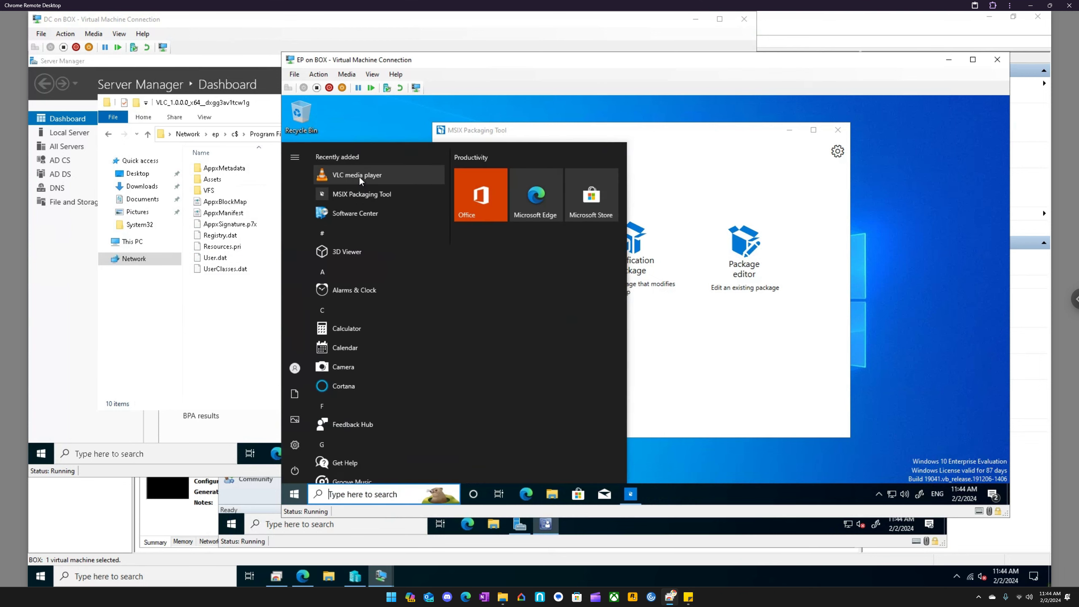
click(360, 177)
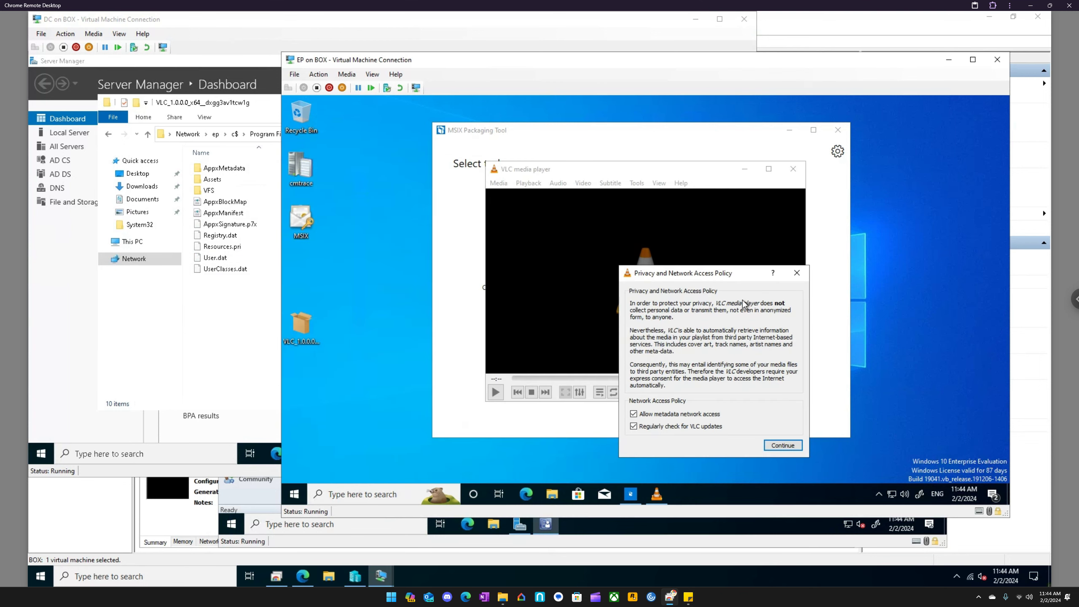
- Close VLC's privacy and network access policy dialog and the media player
click(797, 273)
click(794, 170)
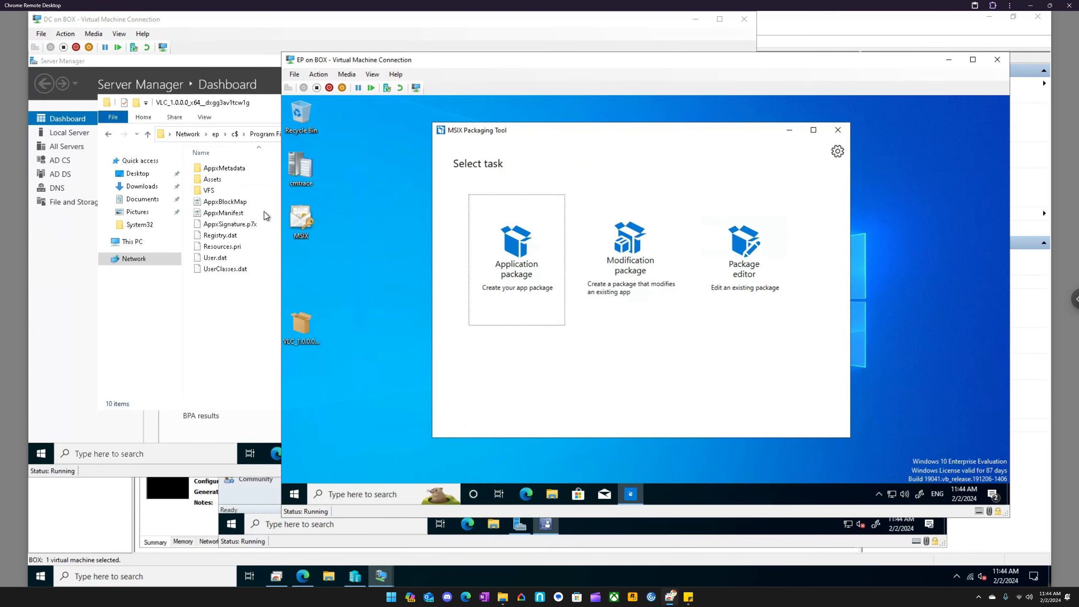
- Check the general properties of the VLC MSIX package on the desktop and close them
click(309, 339)
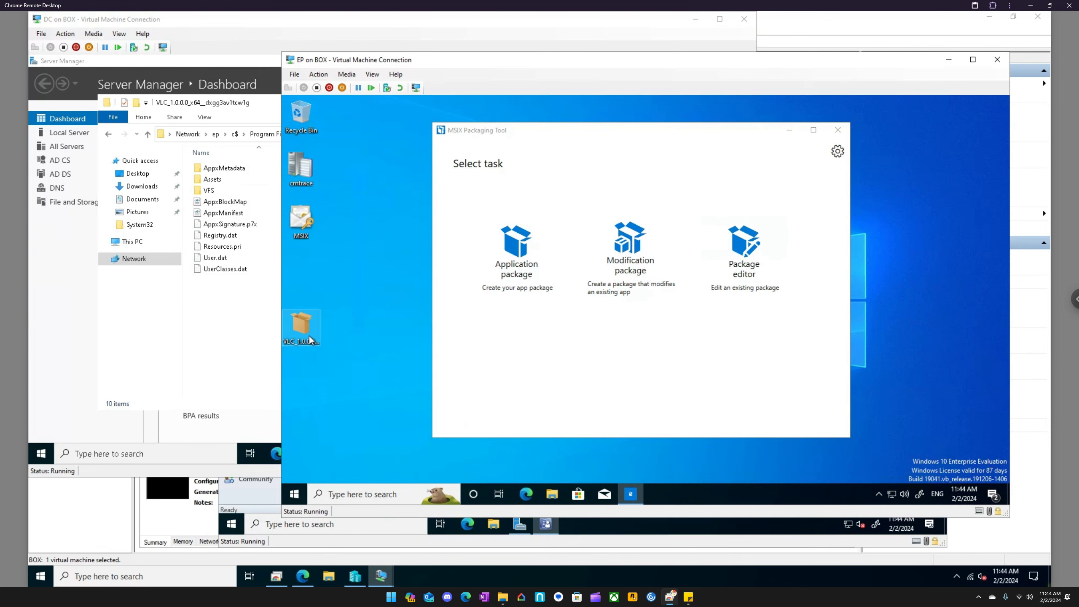
right_click(310, 340)
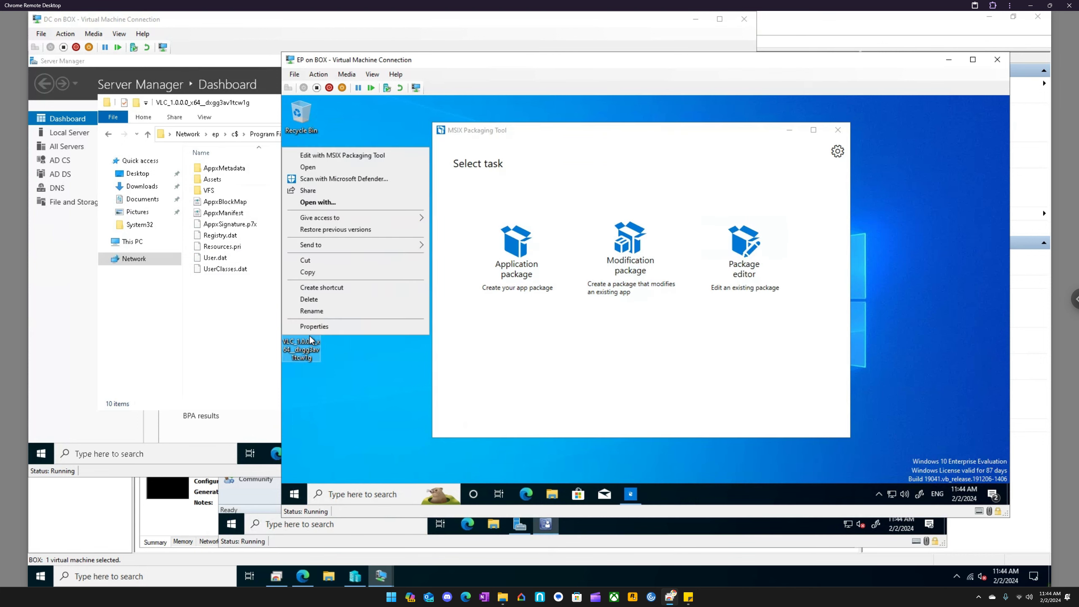
click(339, 325)
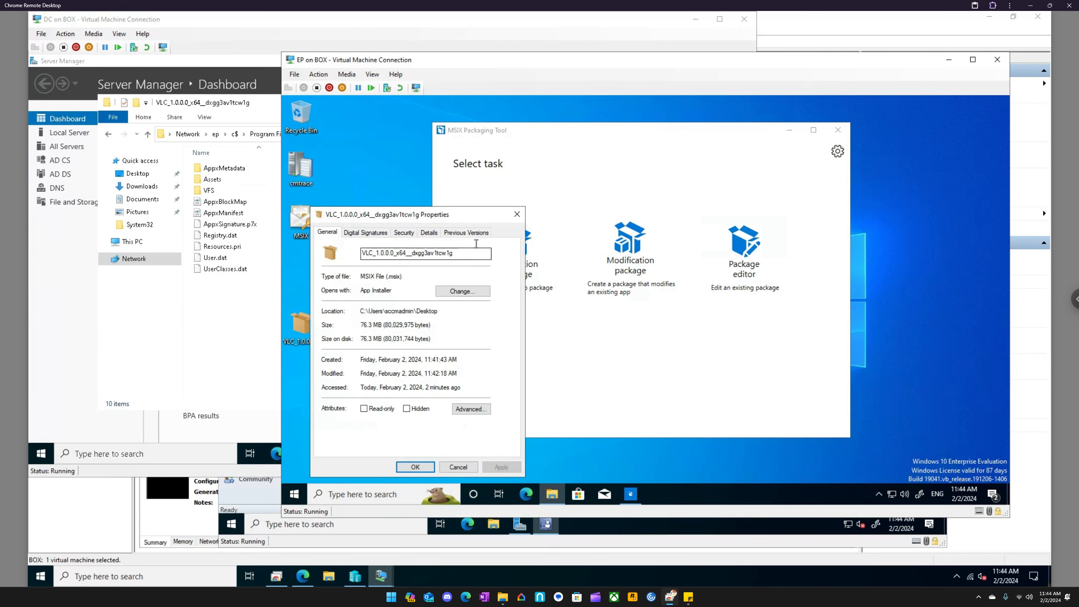
click(517, 215)
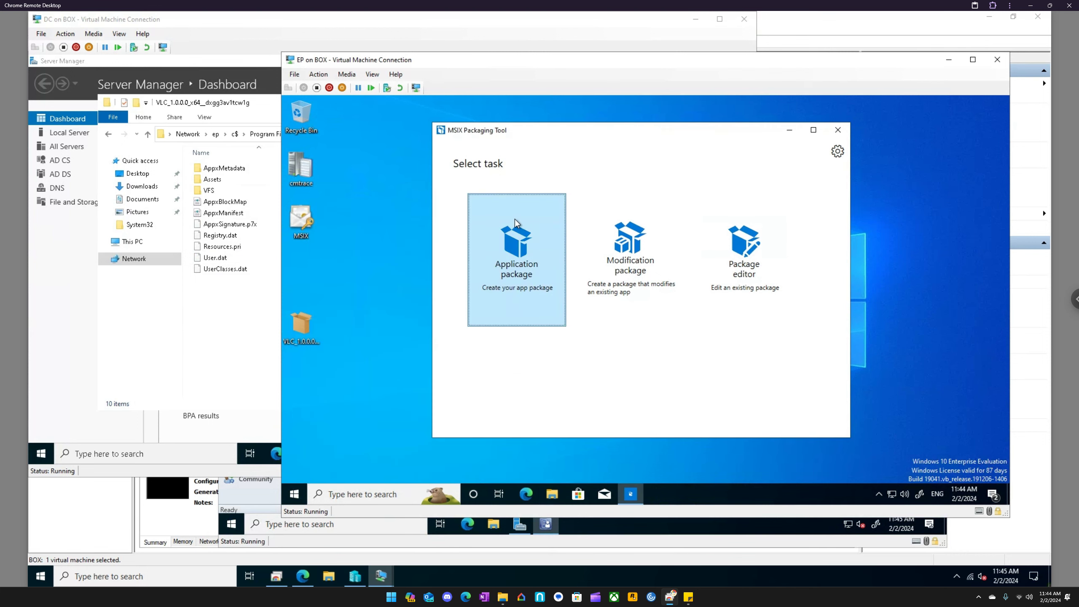
- Turn on the display of file name extensions in File Explorer and close its window
right_click(307, 330)
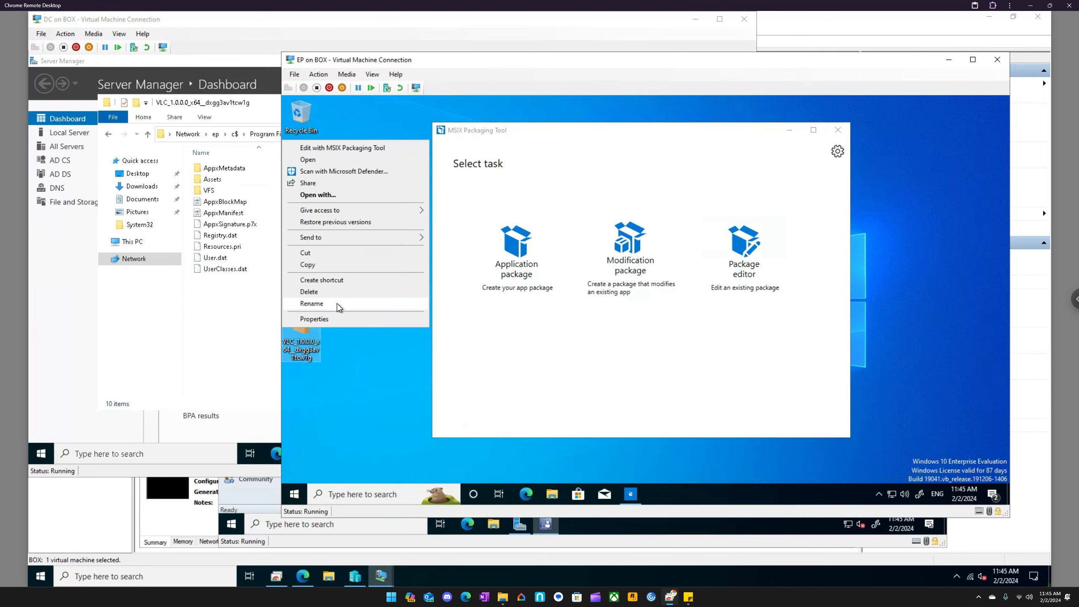
click(552, 494)
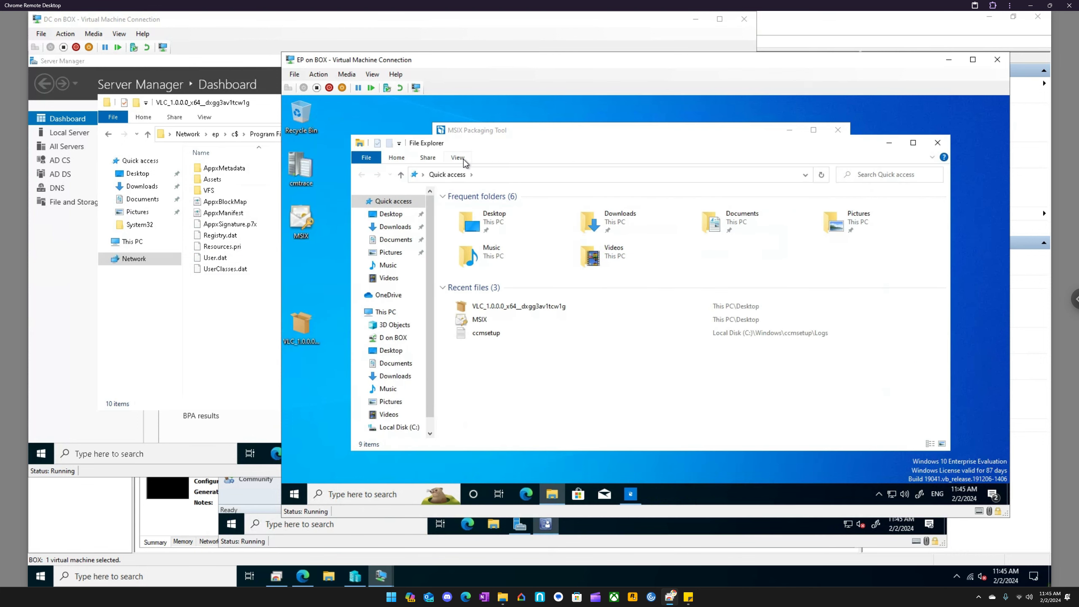
click(460, 158)
click(761, 189)
click(937, 143)
- Rename the VLC package on the desktop so its extension is .zip, accepting the extension change
click(302, 272)
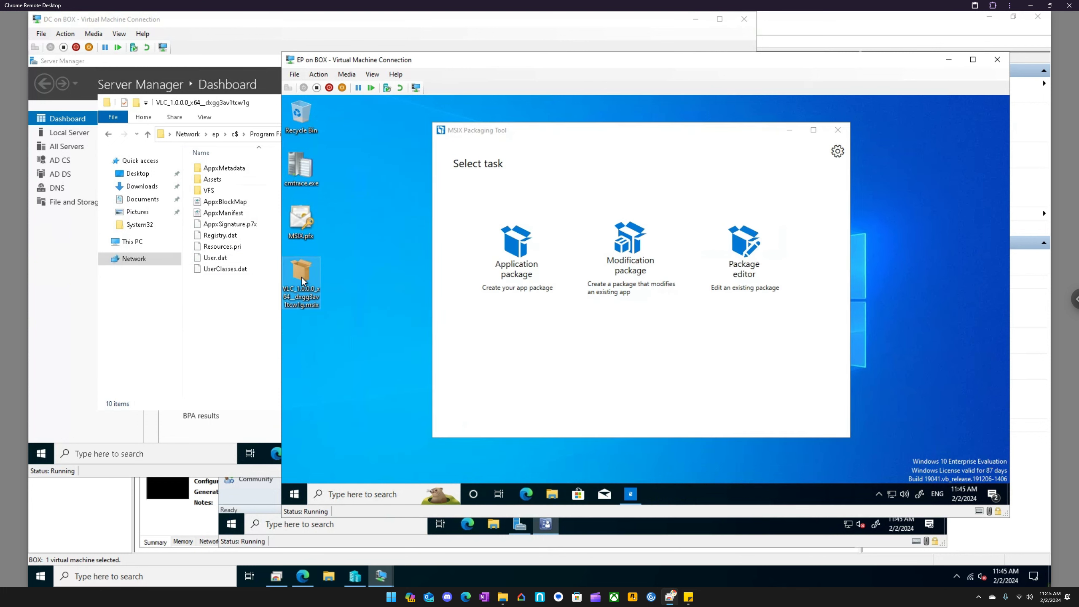
right_click(283, 280)
click(319, 438)
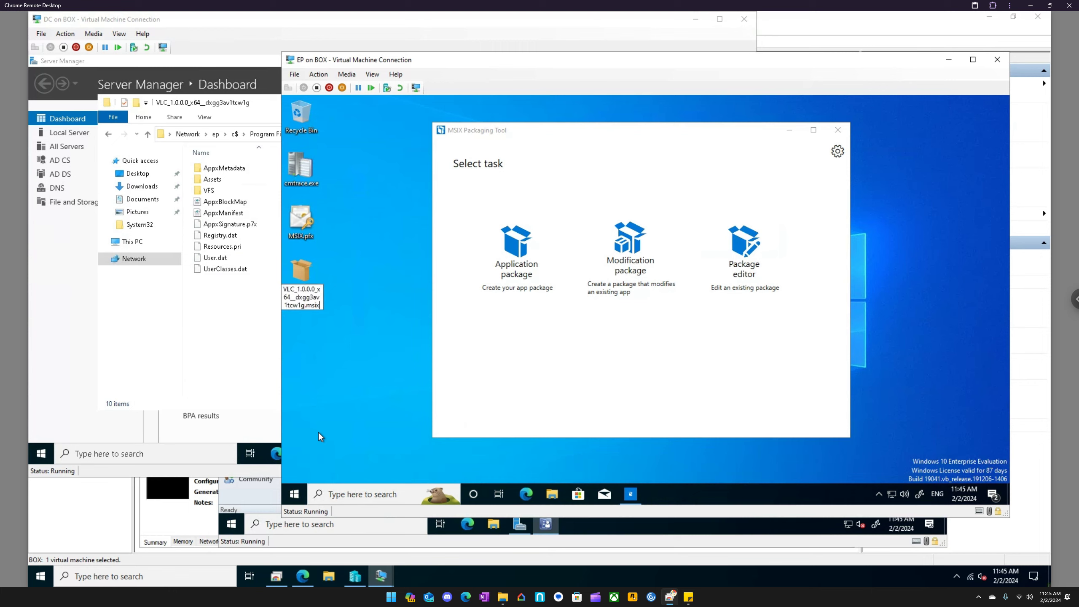
key(Delete)
key(Delete)
key(Delete)
key(Delete)
key(Delete)
text(.zip)
key(Return)
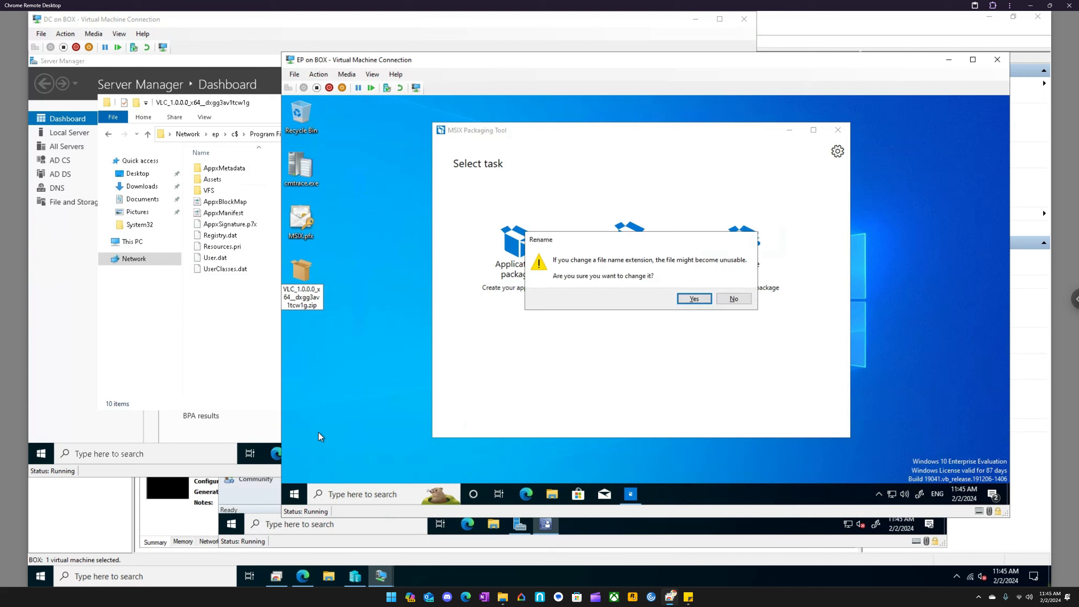
click(694, 299)
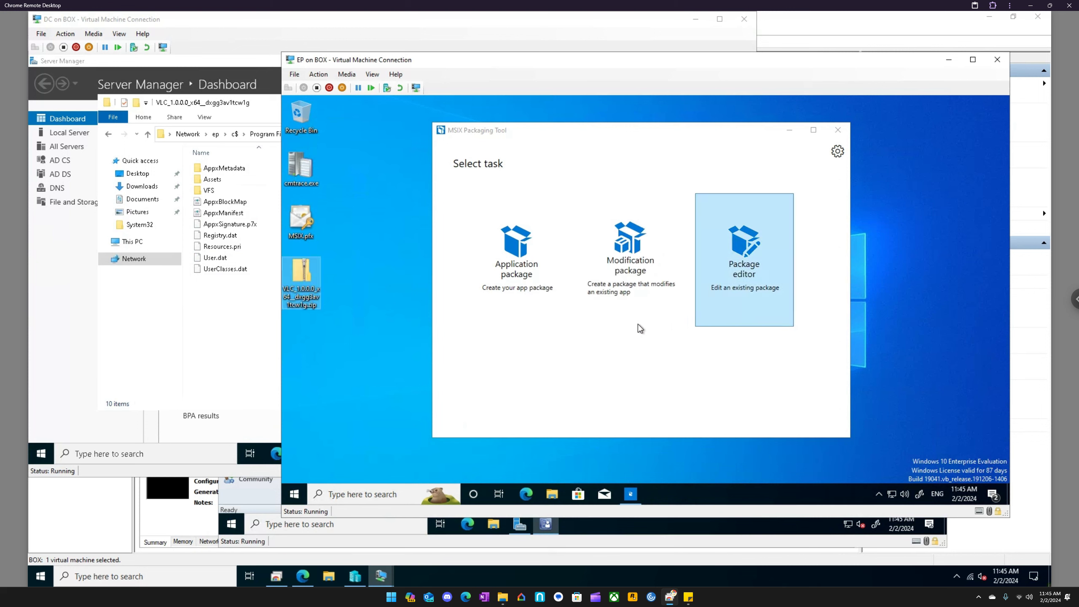
- Open the zipped VLC package in Windows Explorer, examine the files and folders inside, and close the window
right_click(308, 288)
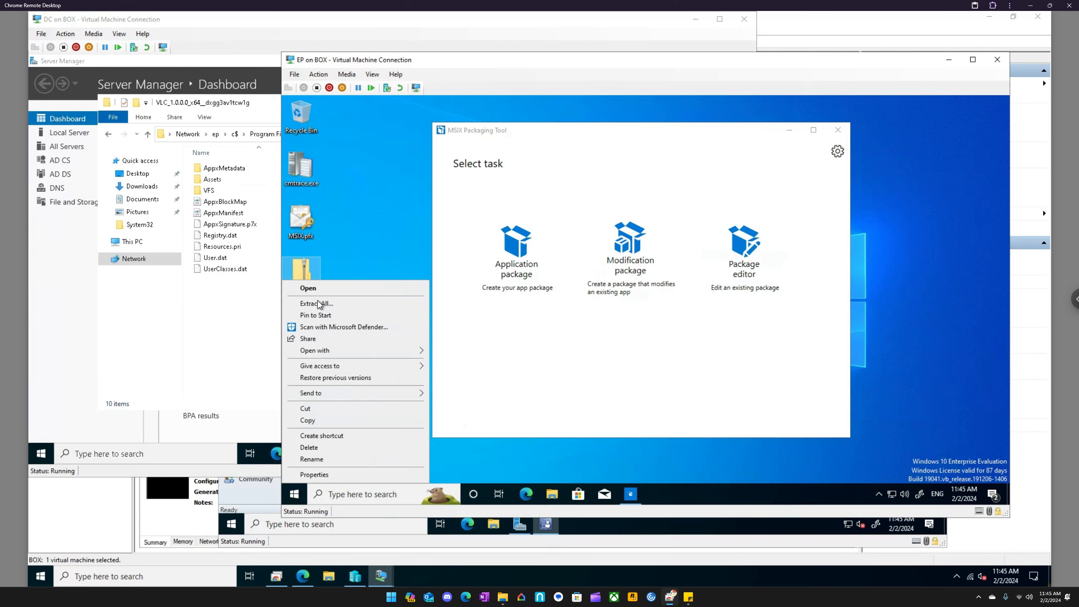
mouse_move(370, 355)
click(456, 363)
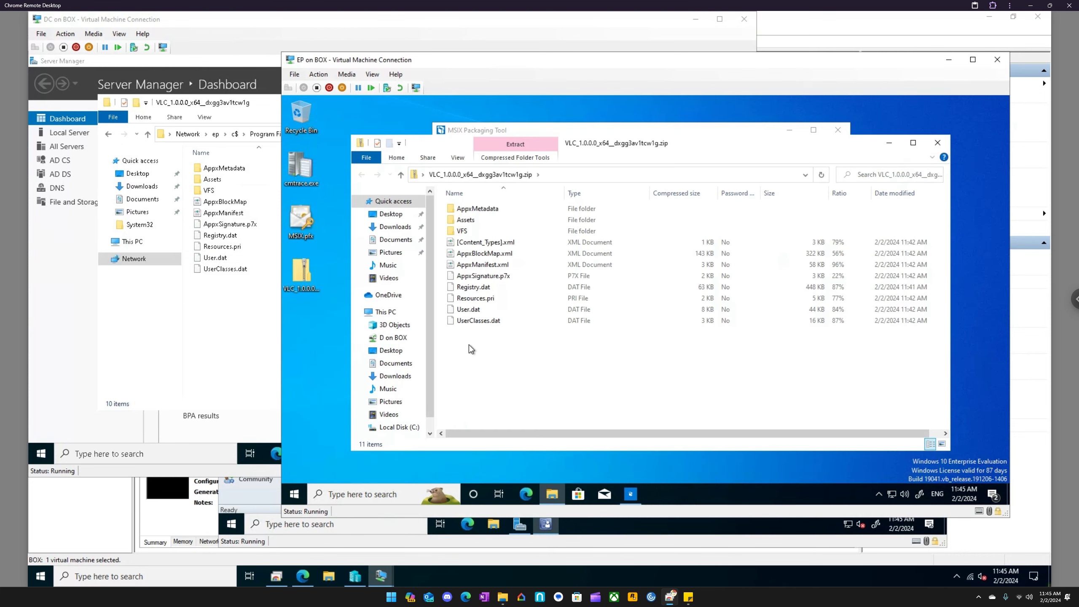
click(937, 144)
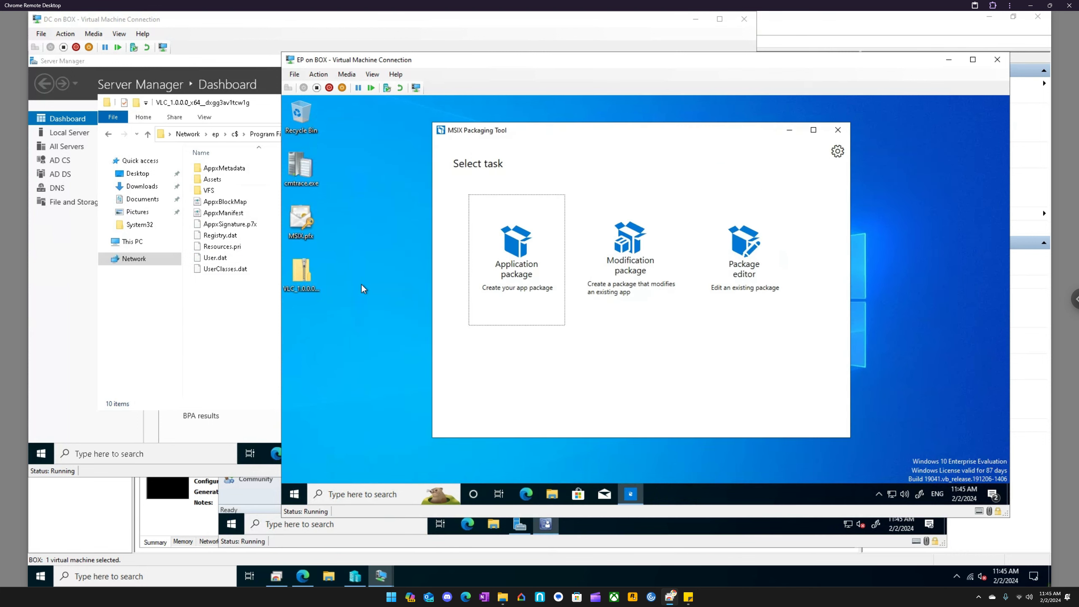
- Rename the zipped VLC package back to the .msix extension, accepting the extension change
right_click(304, 277)
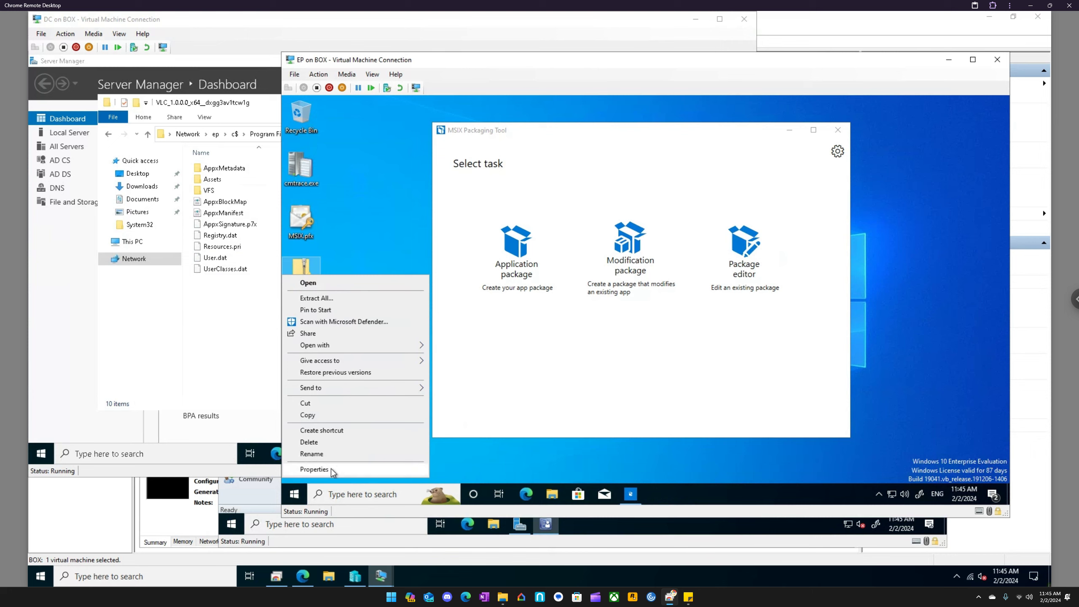
click(329, 453)
key(End)
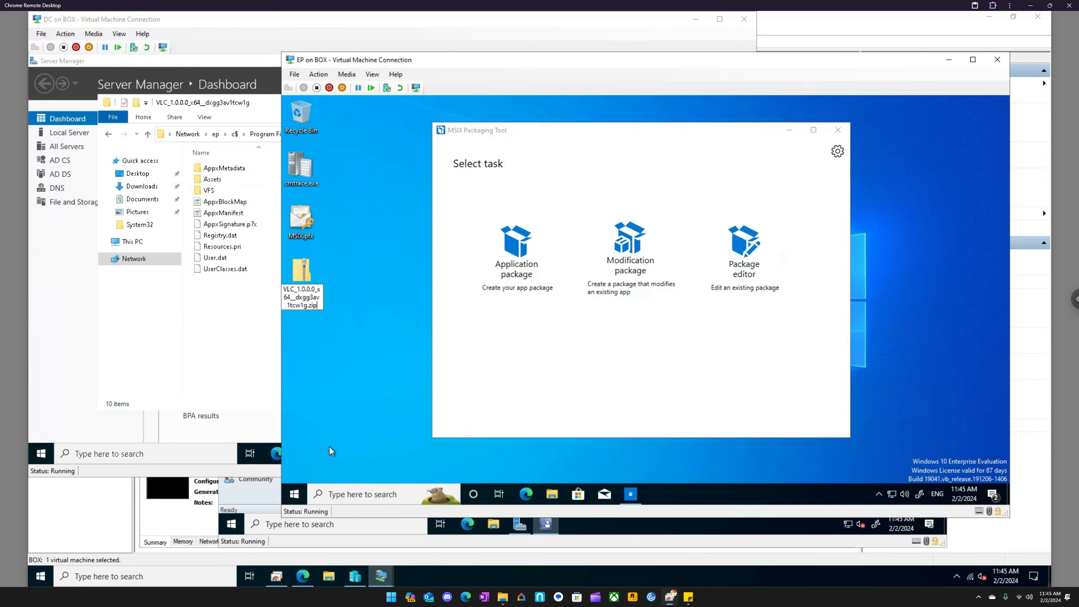
key(BackSpace)
key(BackSpace)
key(BackSpace)
text(msix)
key(Return)
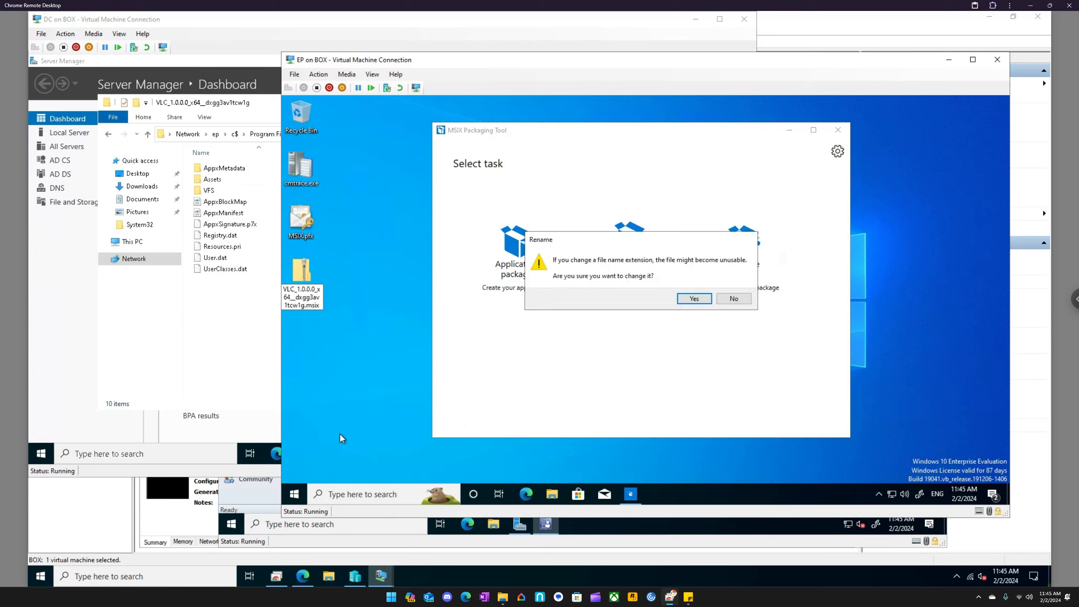
click(695, 298)
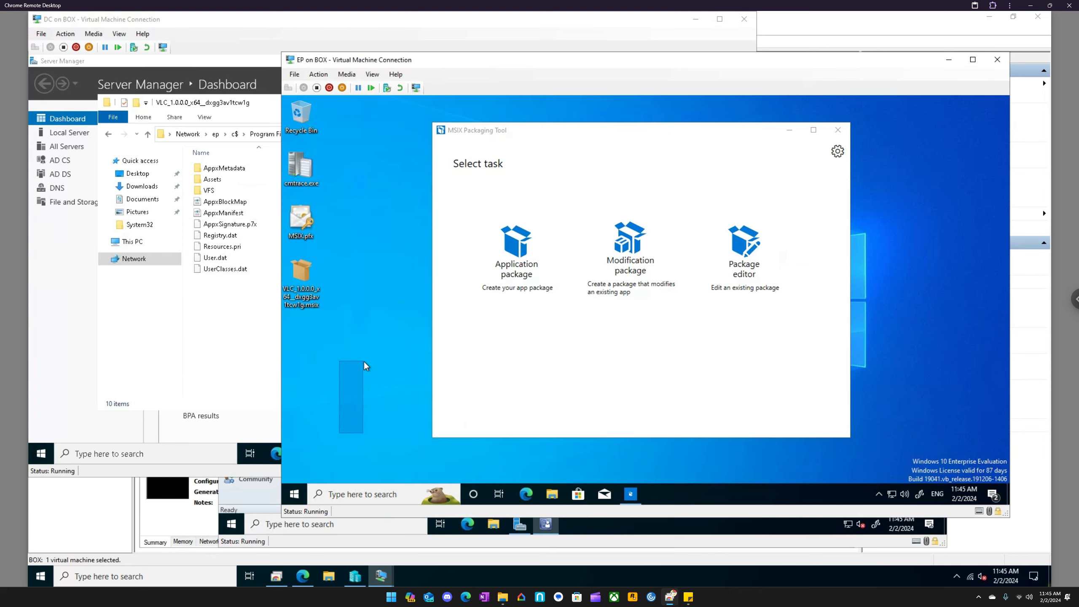
- Move the VLC package icon away from the column of other desktop icons and deselect it
drag(364, 361, 364, 361)
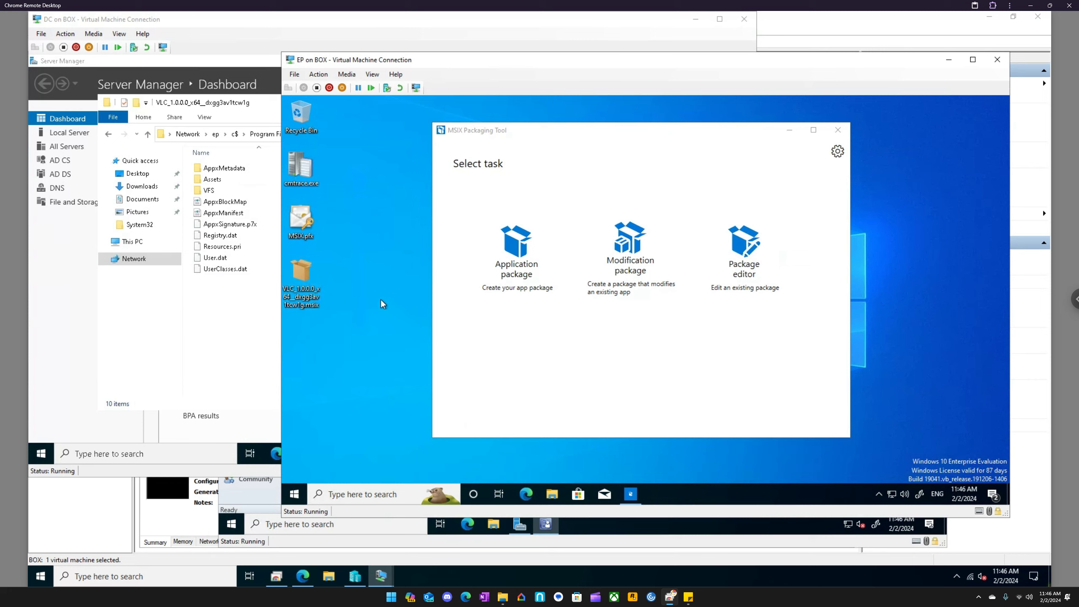
drag(303, 272, 343, 273)
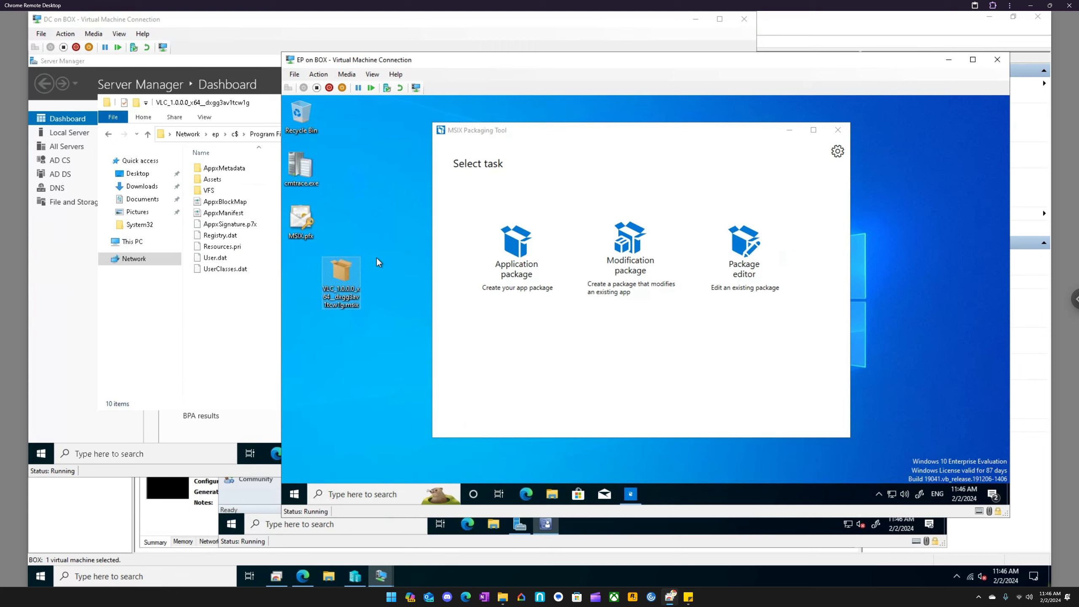
click(387, 293)
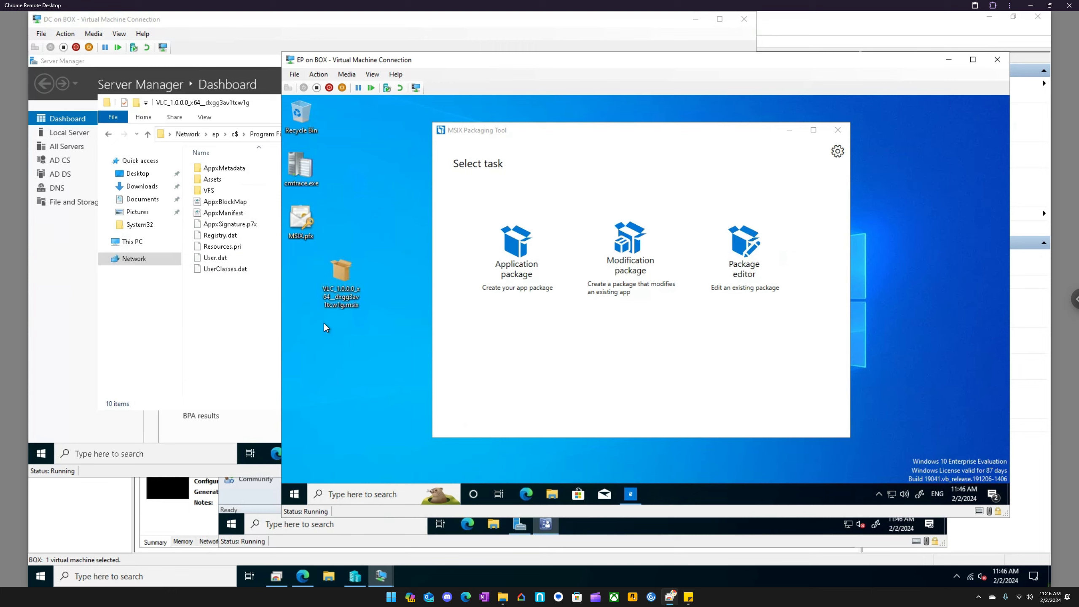
- Uninstall VLC media player from the recently added apps in the Start menu and confirm the removal
click(294, 494)
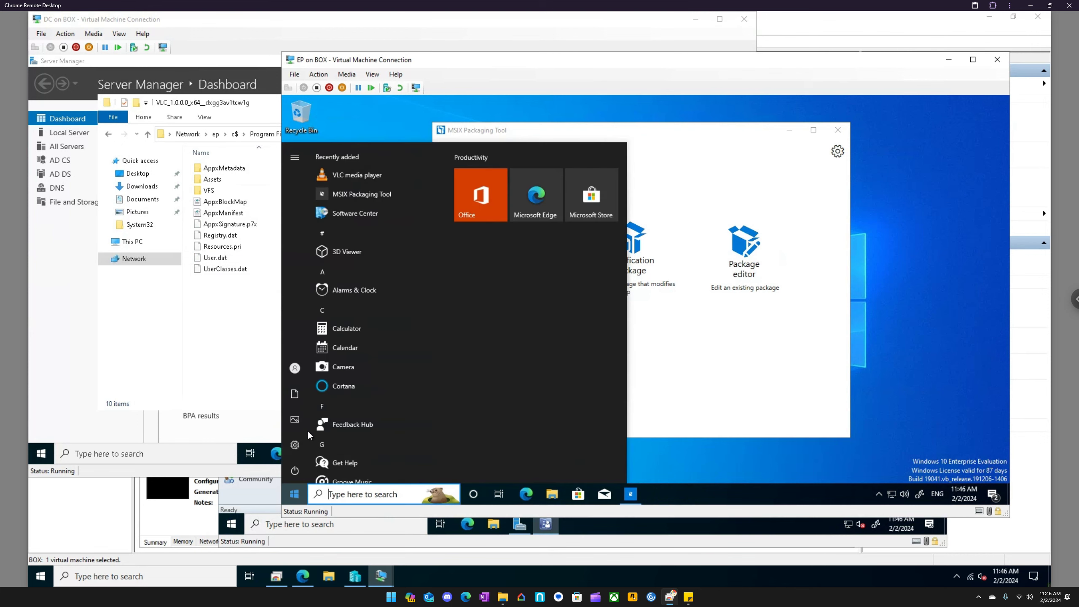
right_click(374, 175)
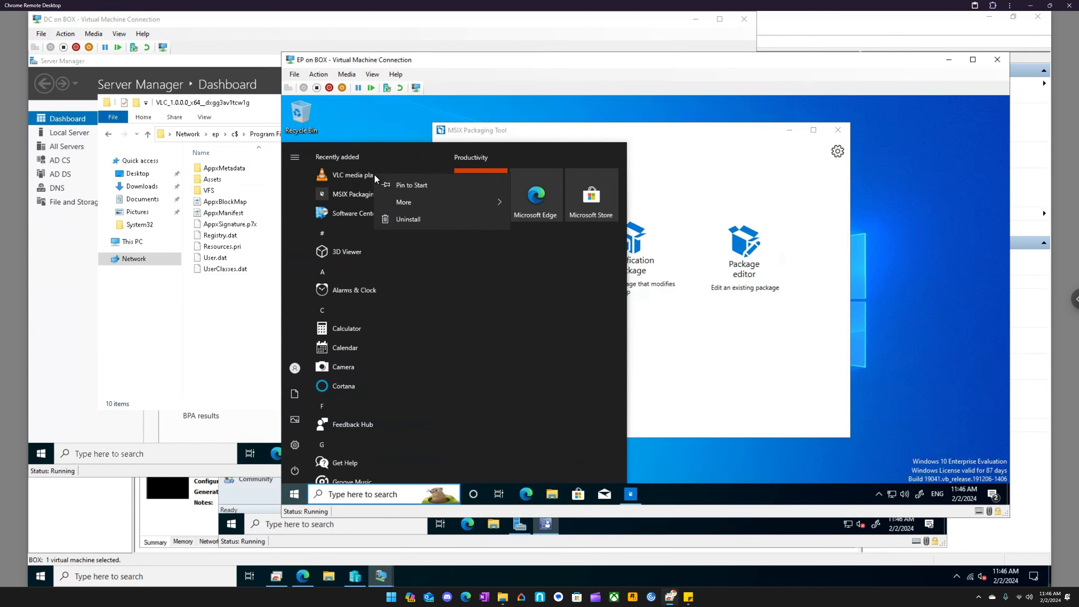
click(410, 219)
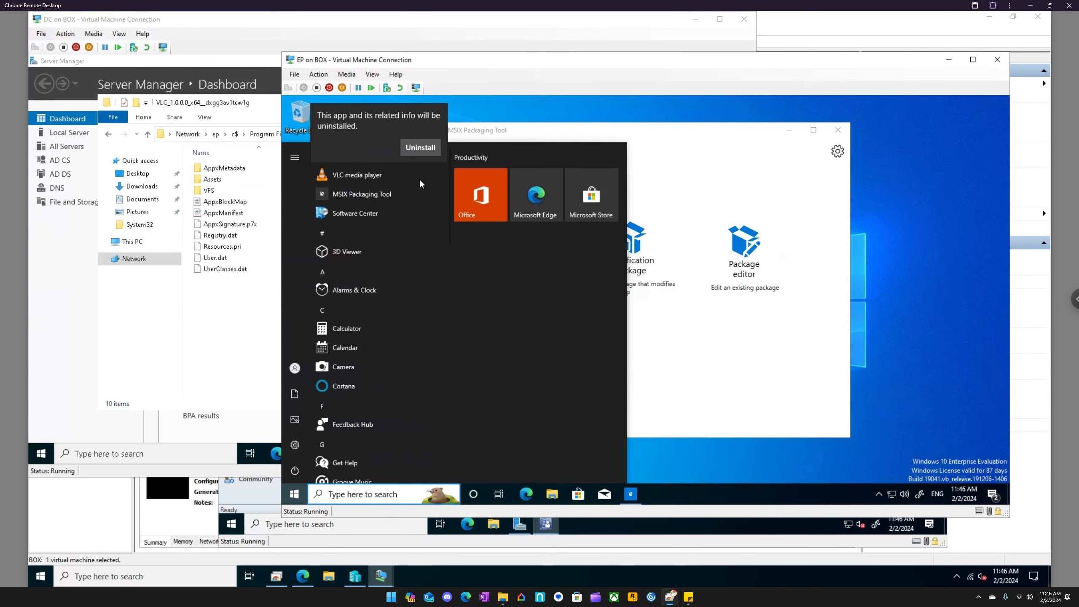
click(419, 152)
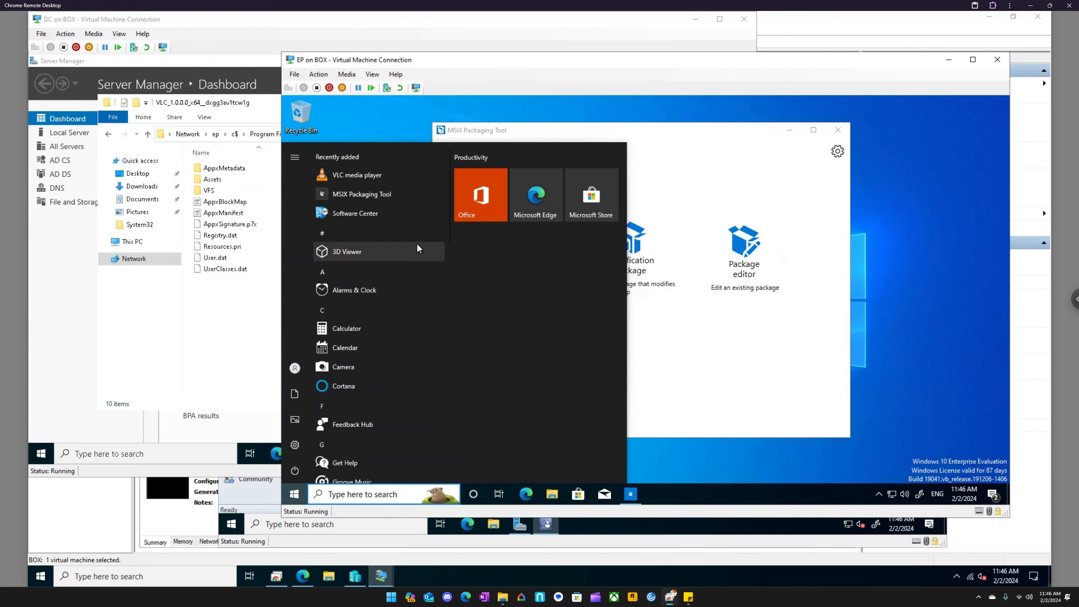
- Check the WindowsApps folder on the DC virtual machine and the EP Start menu for remaining VLC entries
click(235, 340)
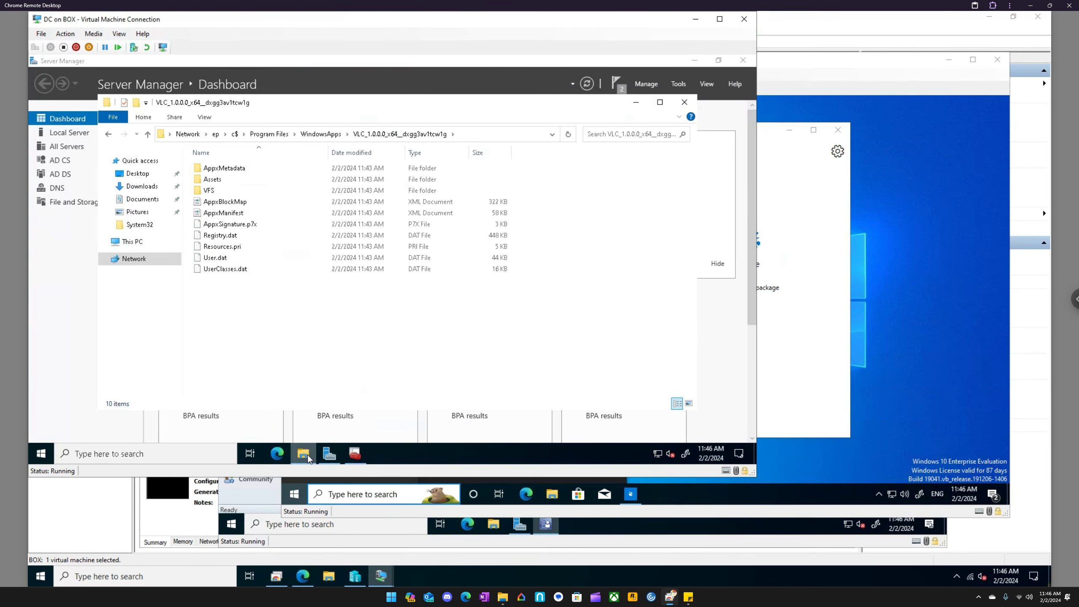
click(320, 136)
click(788, 357)
click(294, 494)
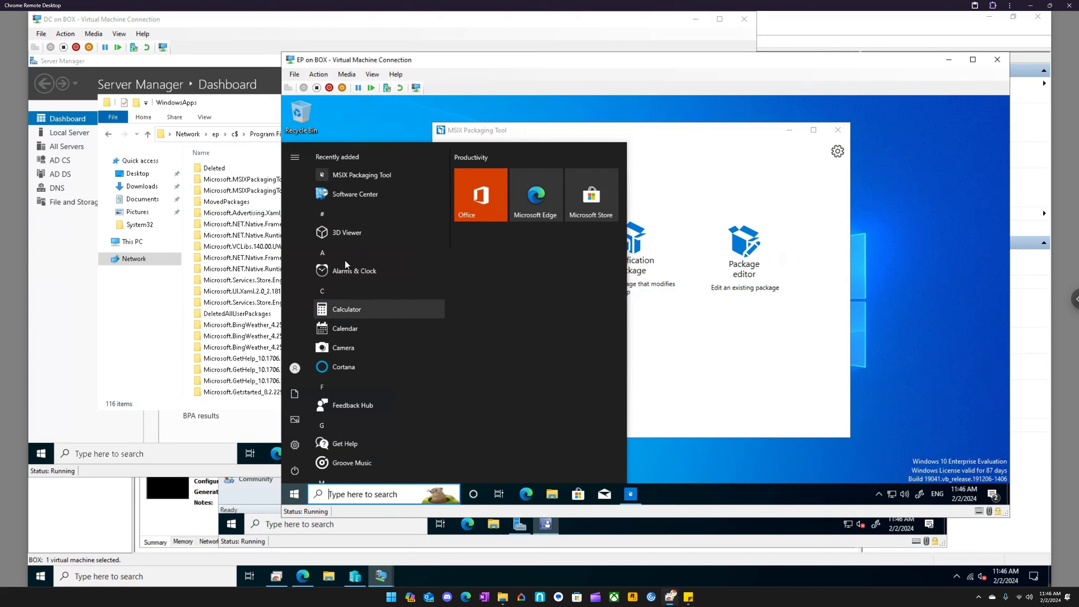
click(719, 408)
- Open the VLC MSIX package to view its install prompt and close it without installing
double_click(337, 277)
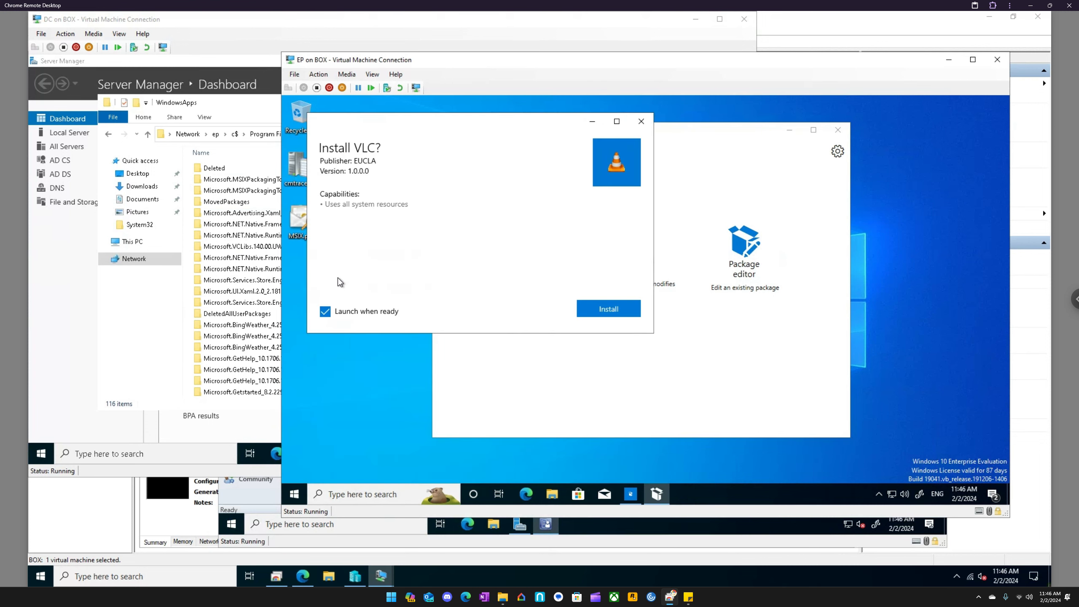
click(642, 122)
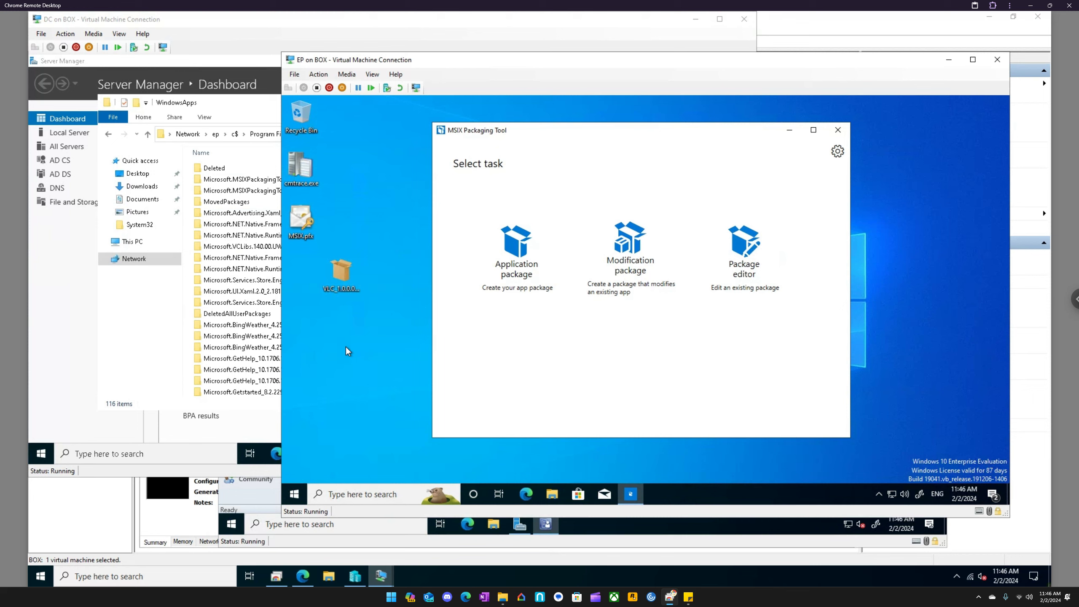
- Switch to the MCM virtual machine and open the Applications node under Application Management in the Software Library workspace
mouse_move(387, 579)
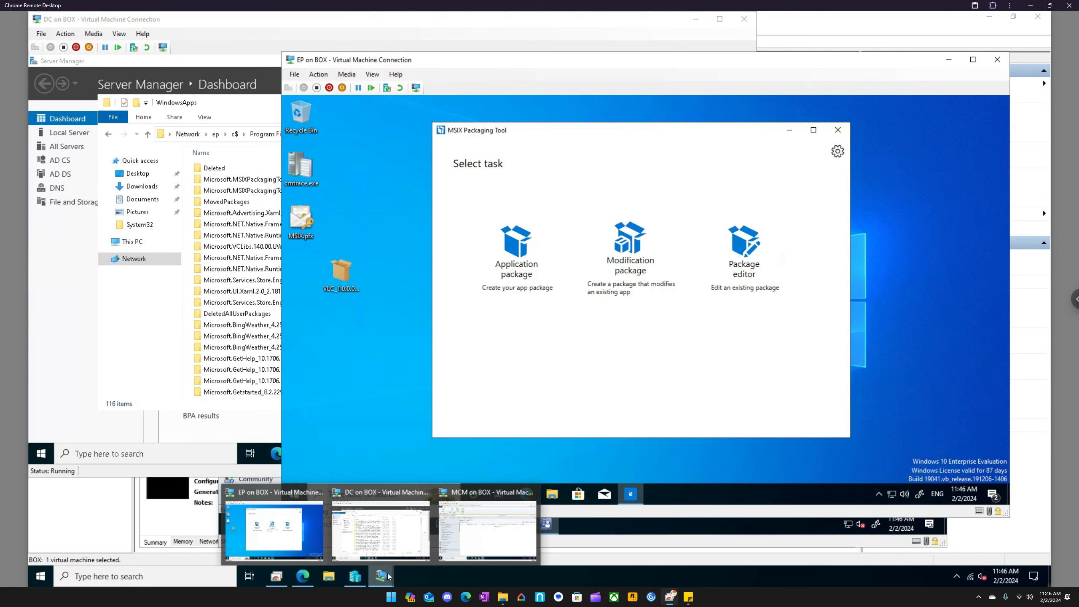
click(459, 489)
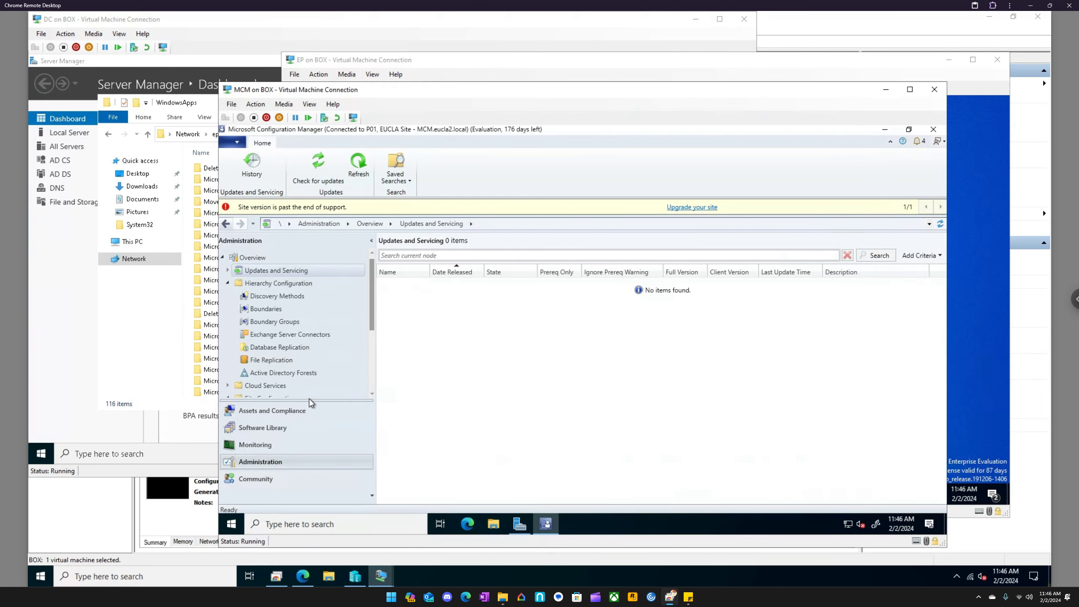
click(279, 429)
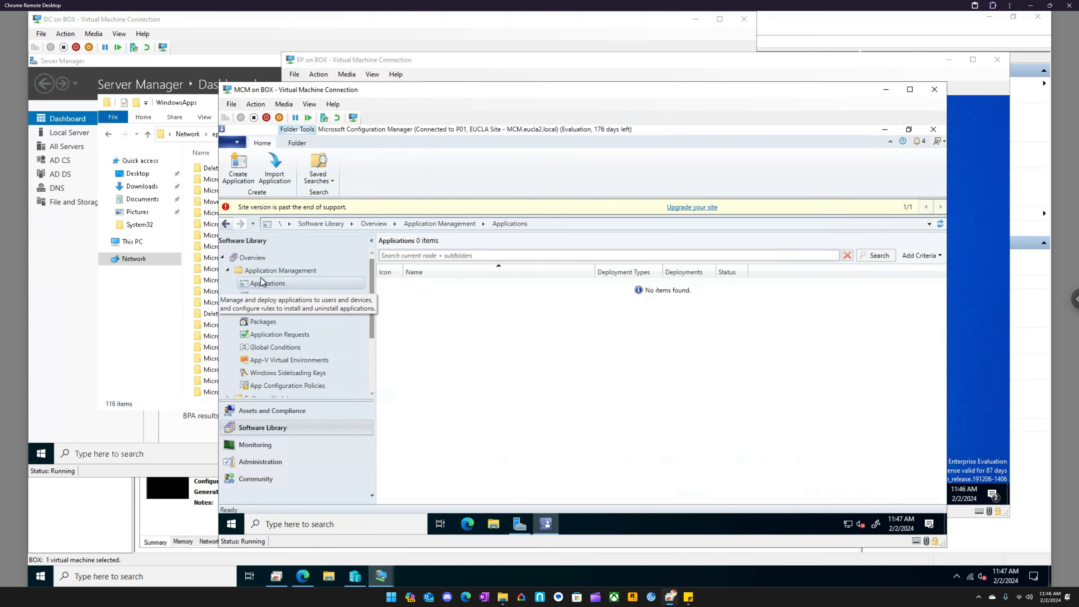
click(228, 271)
click(228, 271)
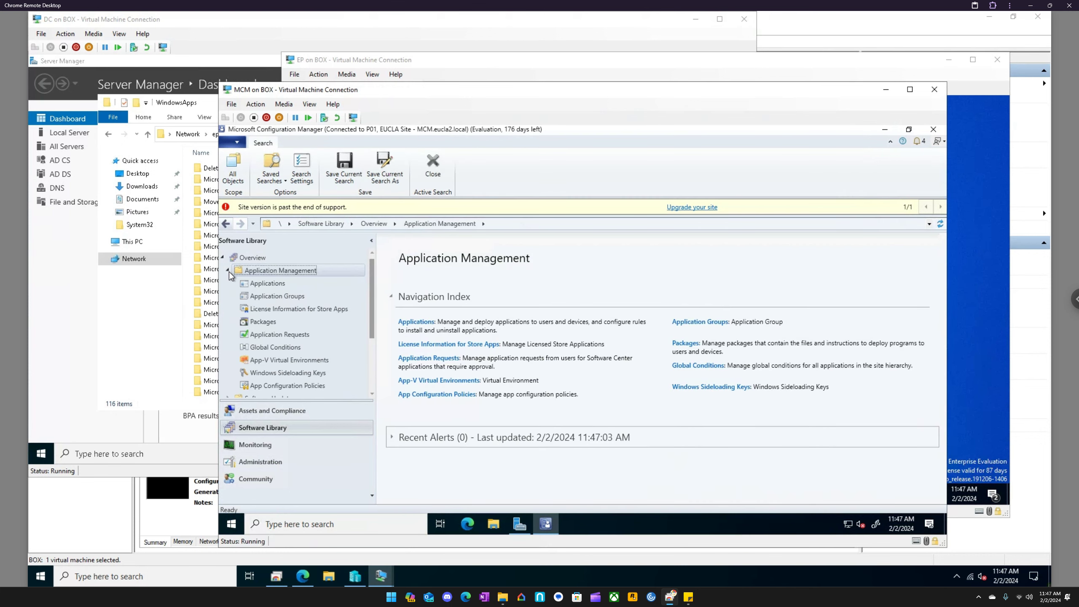
click(259, 284)
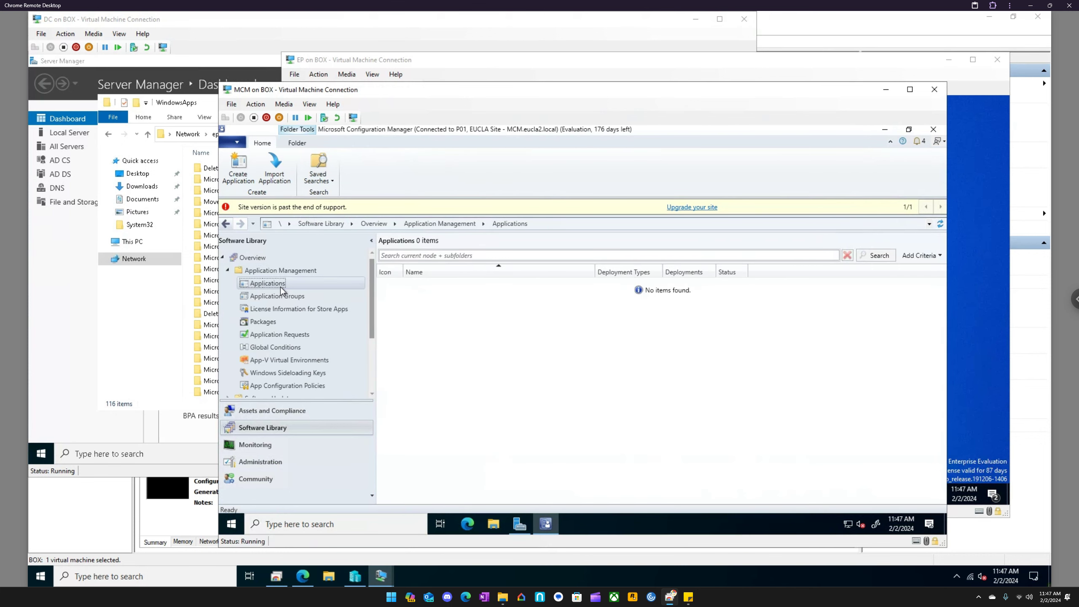
- Start creating a new application and view the available installation file types in the wizard
right_click(406, 299)
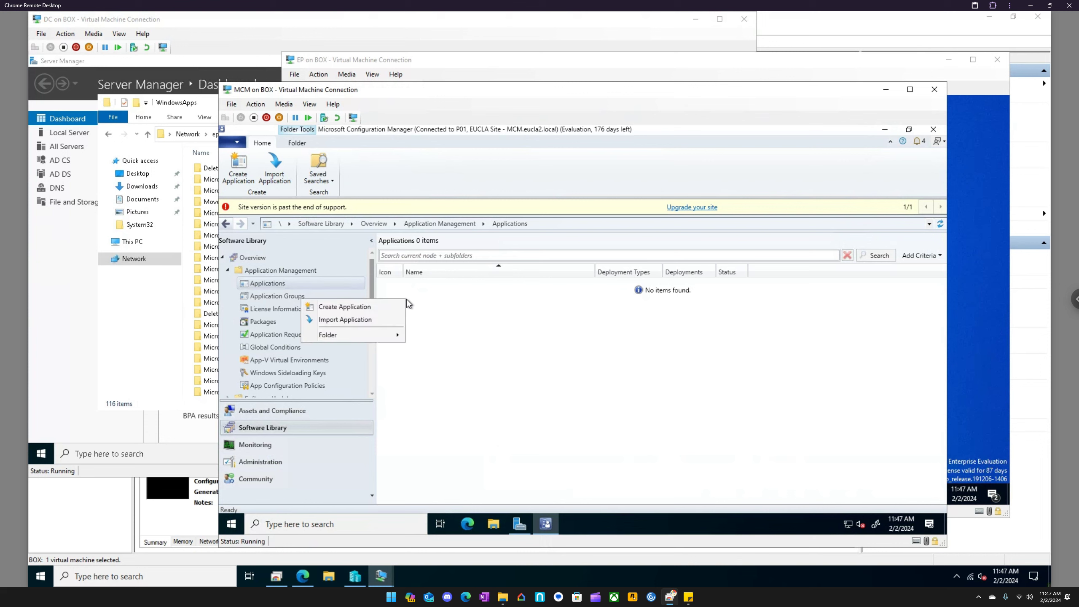
click(366, 307)
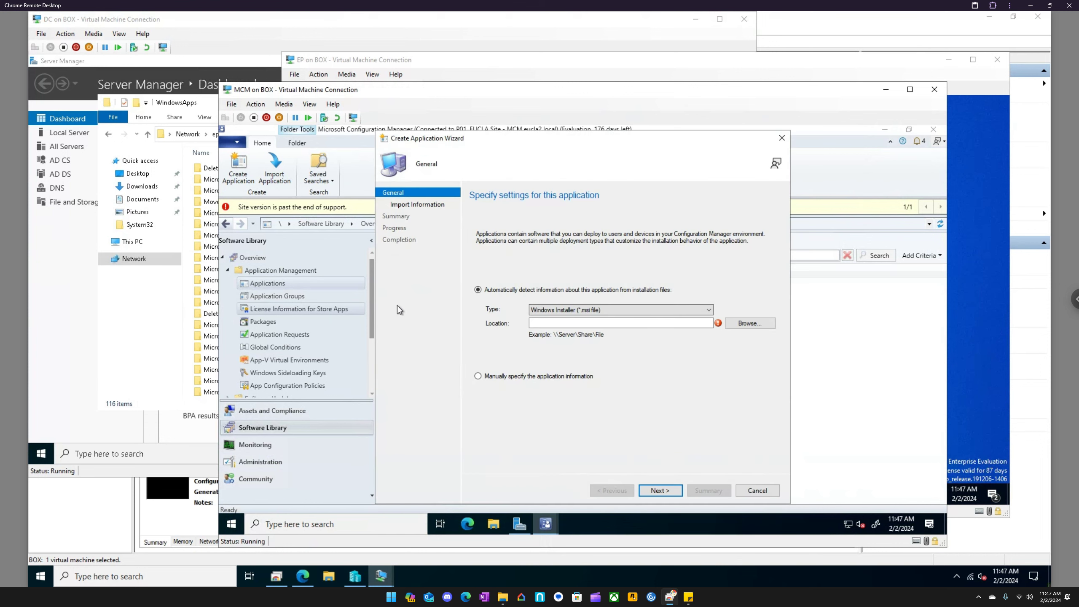
click(608, 310)
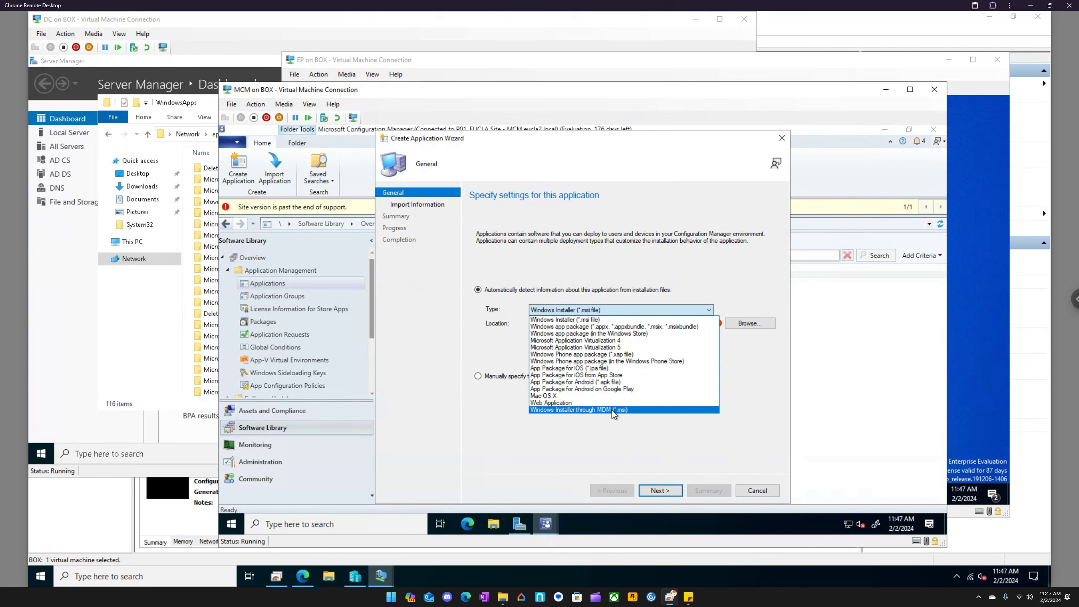
- Create a folder named Packages at the root of the MCM (M:) drive
click(493, 526)
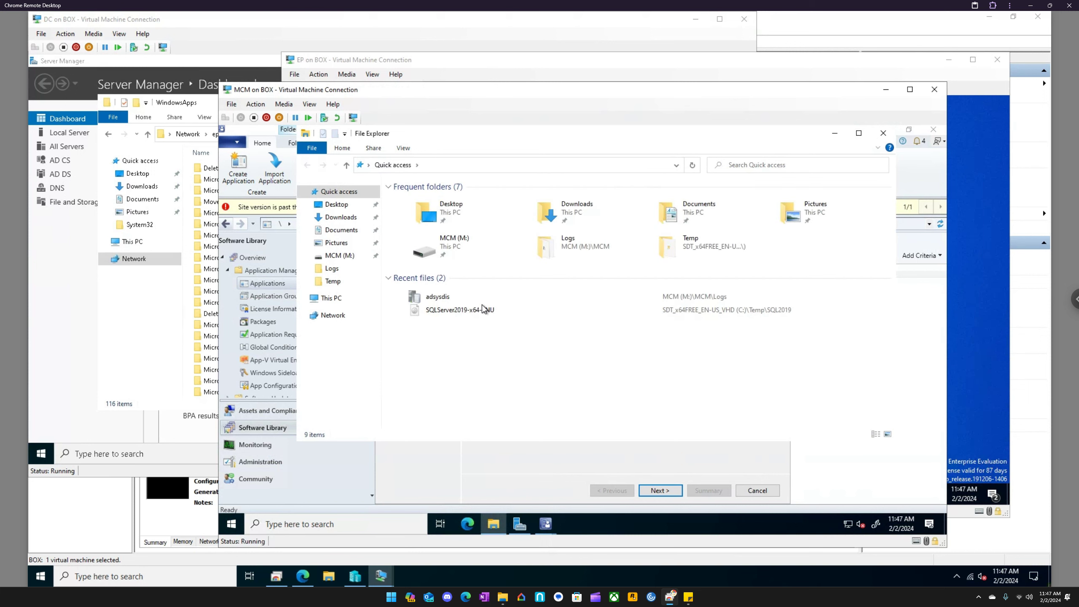
click(335, 283)
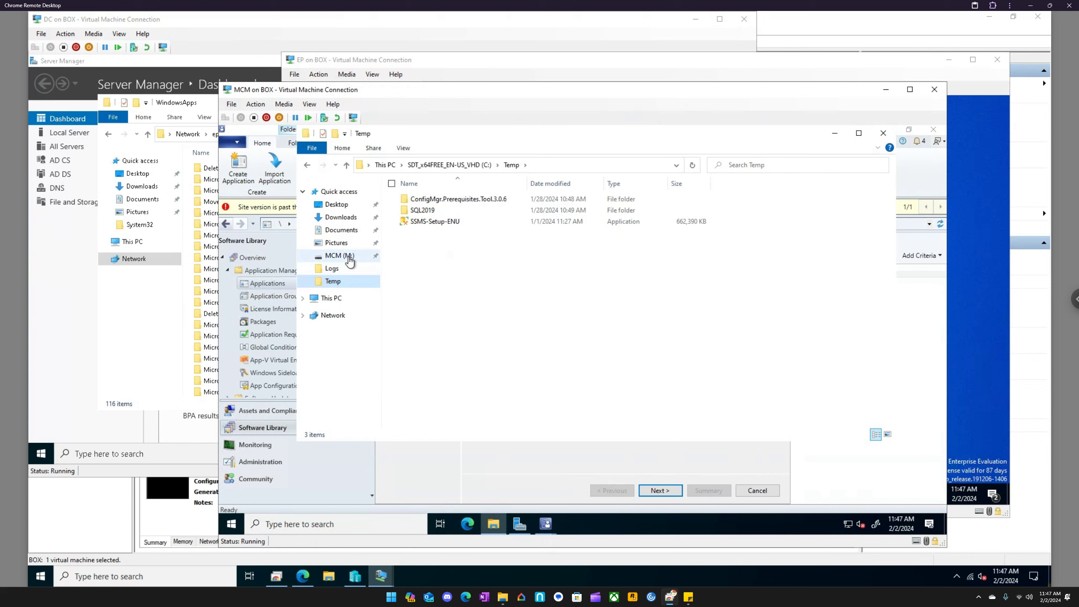
click(349, 259)
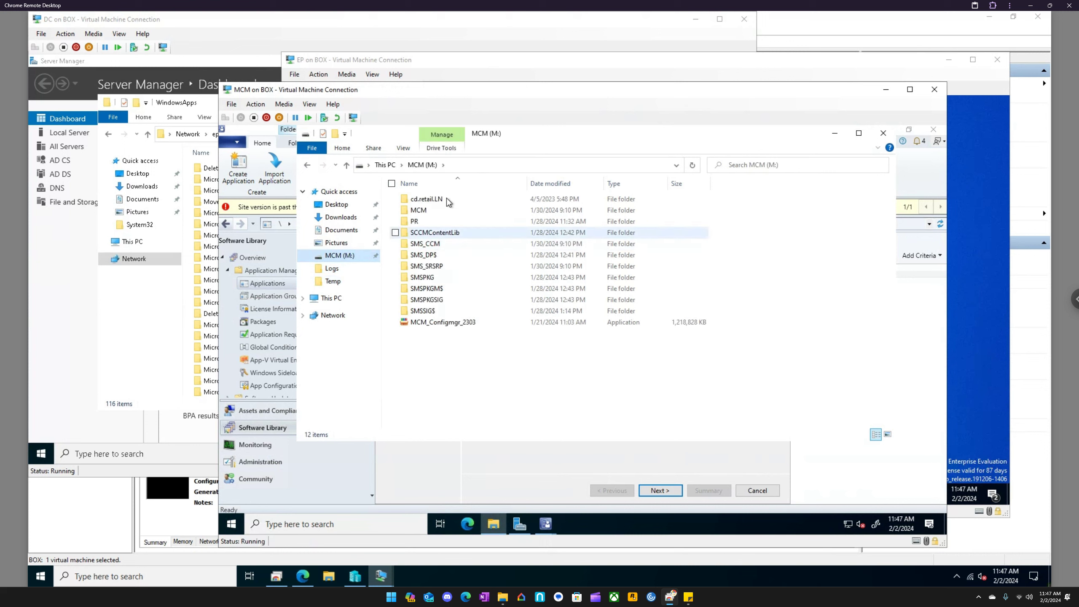
right_click(434, 353)
mouse_move(362, 461)
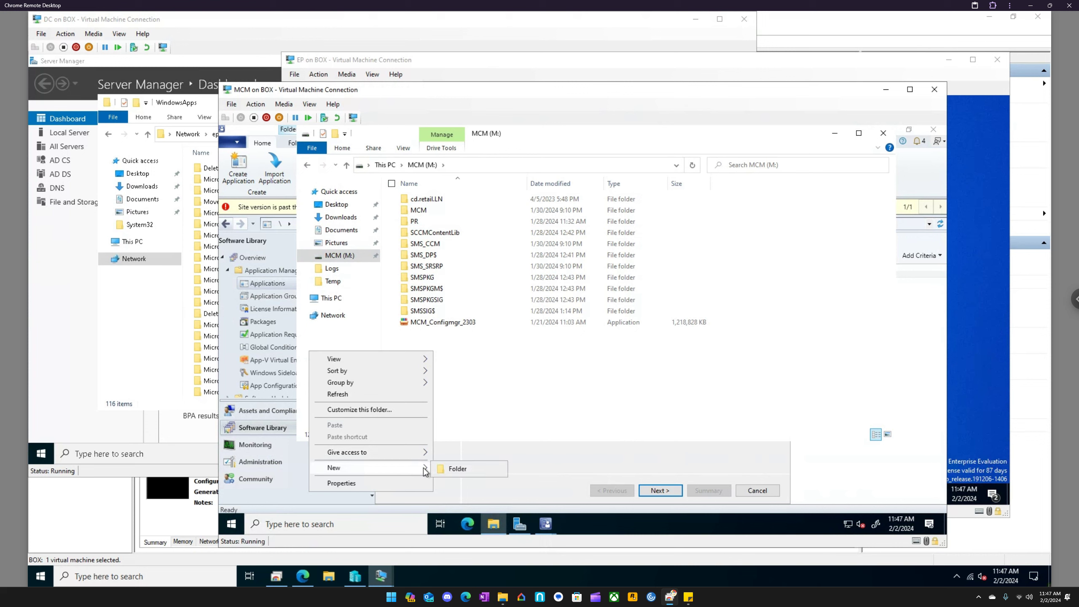
click(454, 467)
text(P)
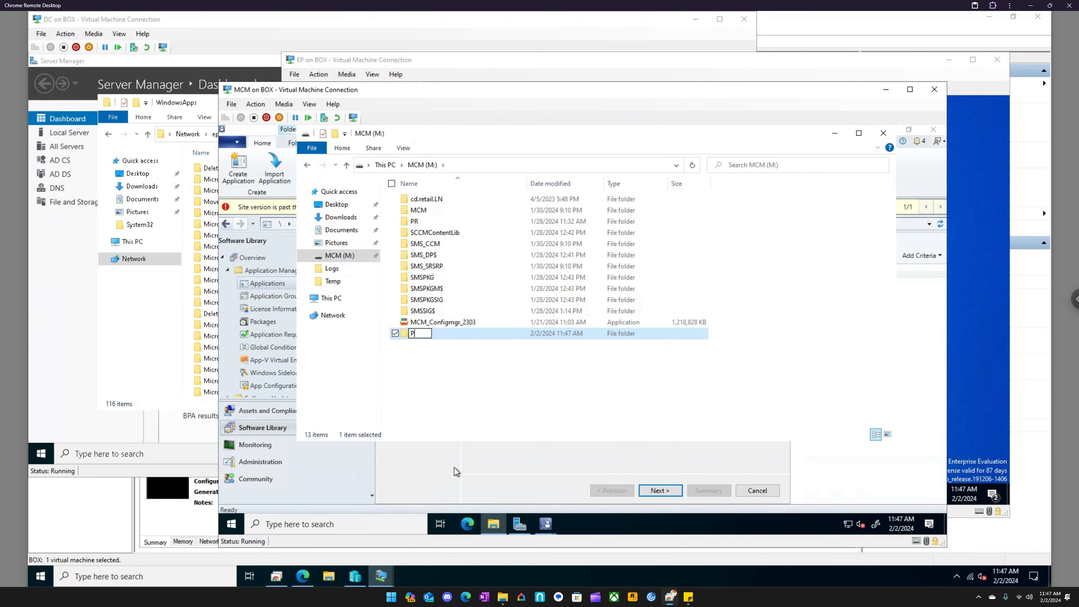
text(ackages)
key(Return)
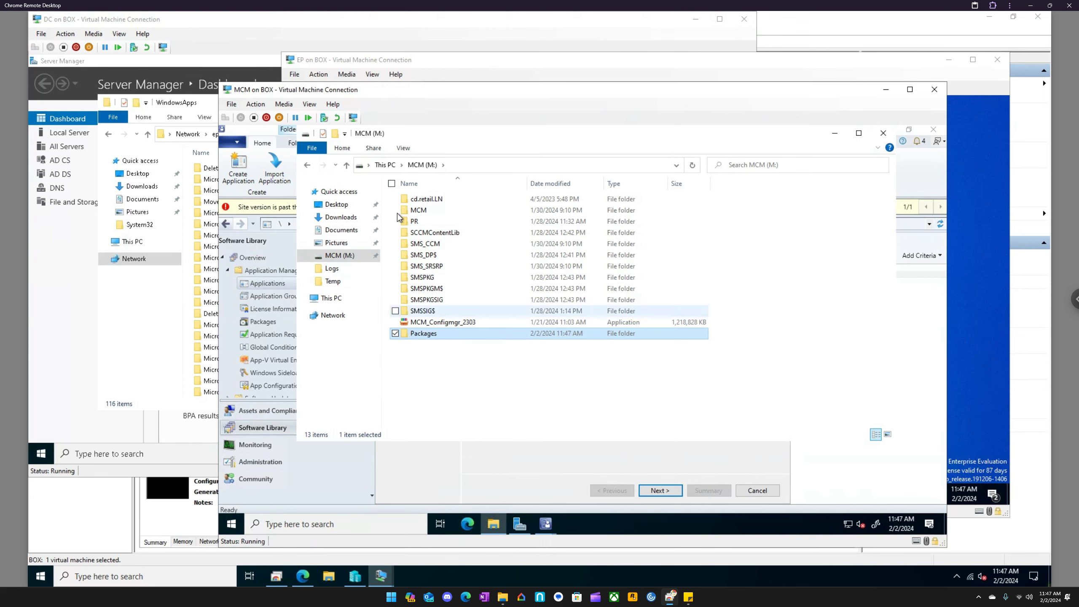
- Browse to the EP machine's administrative share \\ep\c$ in File Explorer
click(465, 167)
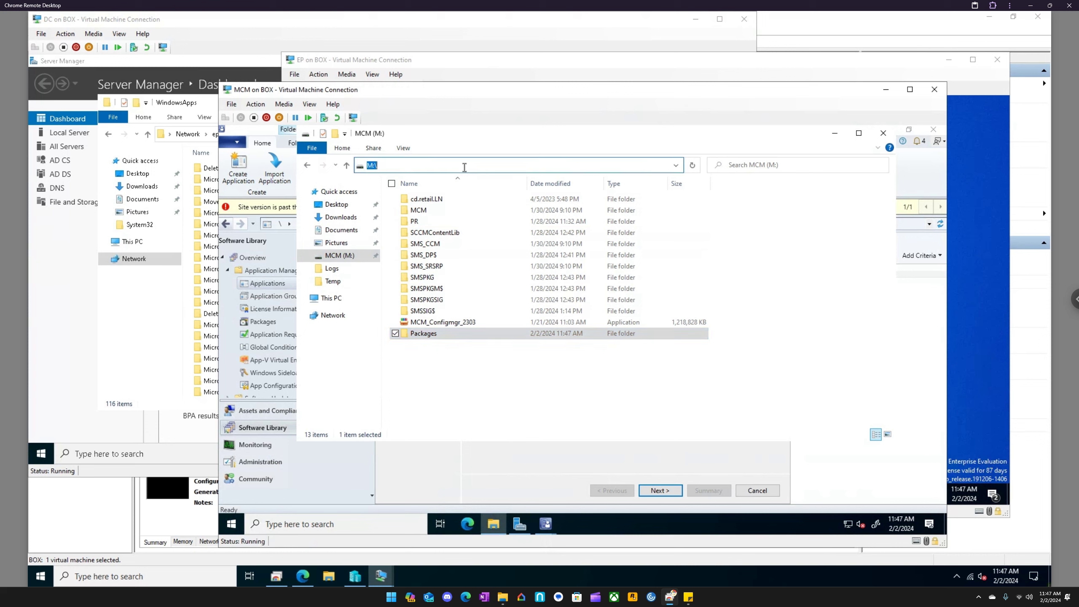
text(\\ep\$c)
key(Return)
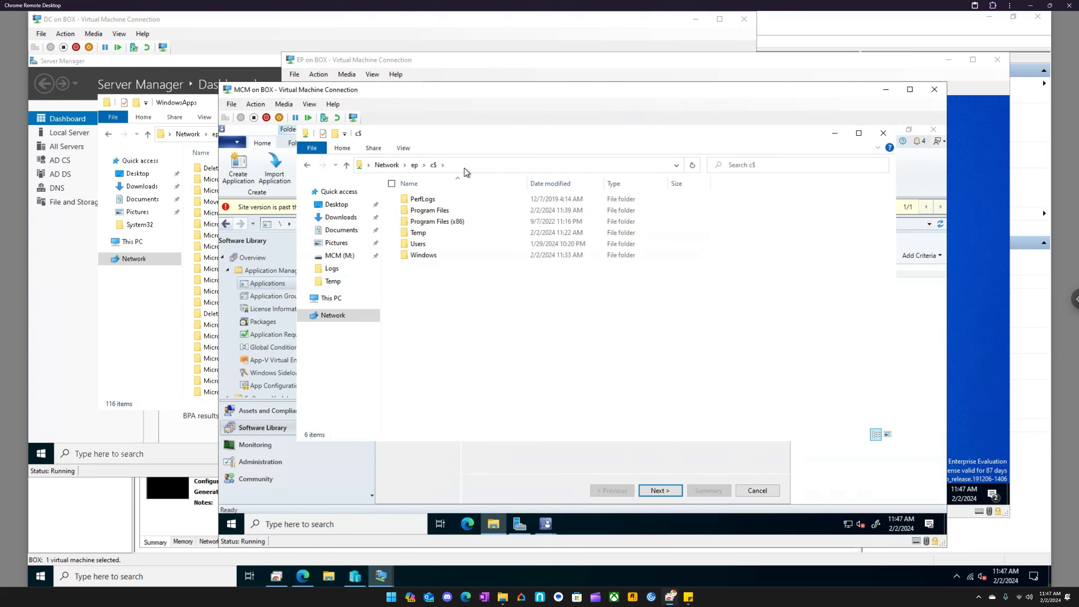
- Copy the VLC MSIX file from Users\sccmadmin\Desktop on the EP share into M:\Packages
click(425, 244)
double_click(426, 243)
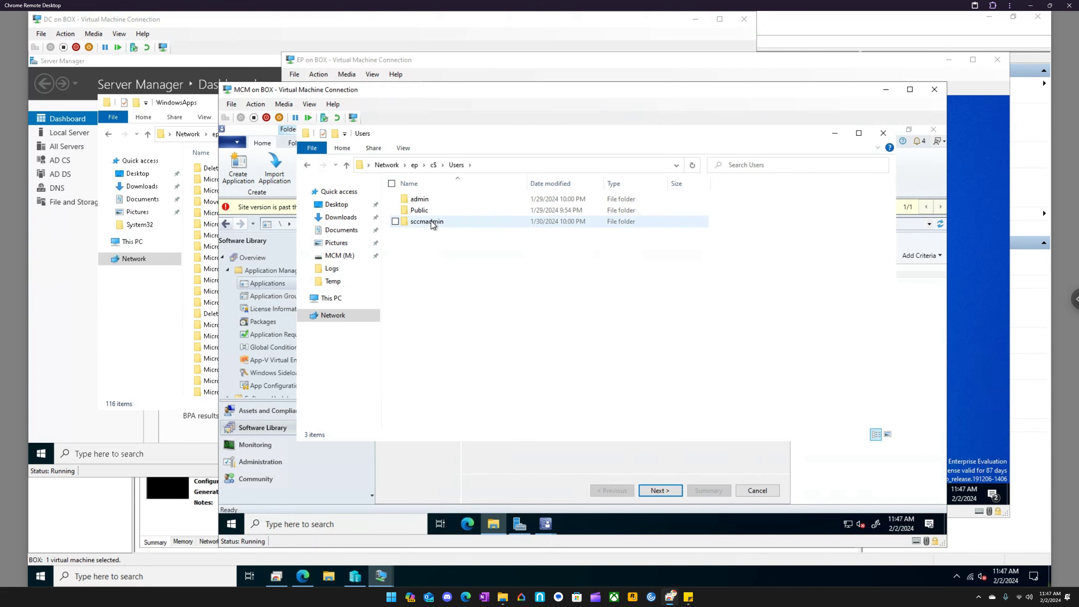
double_click(431, 221)
double_click(430, 221)
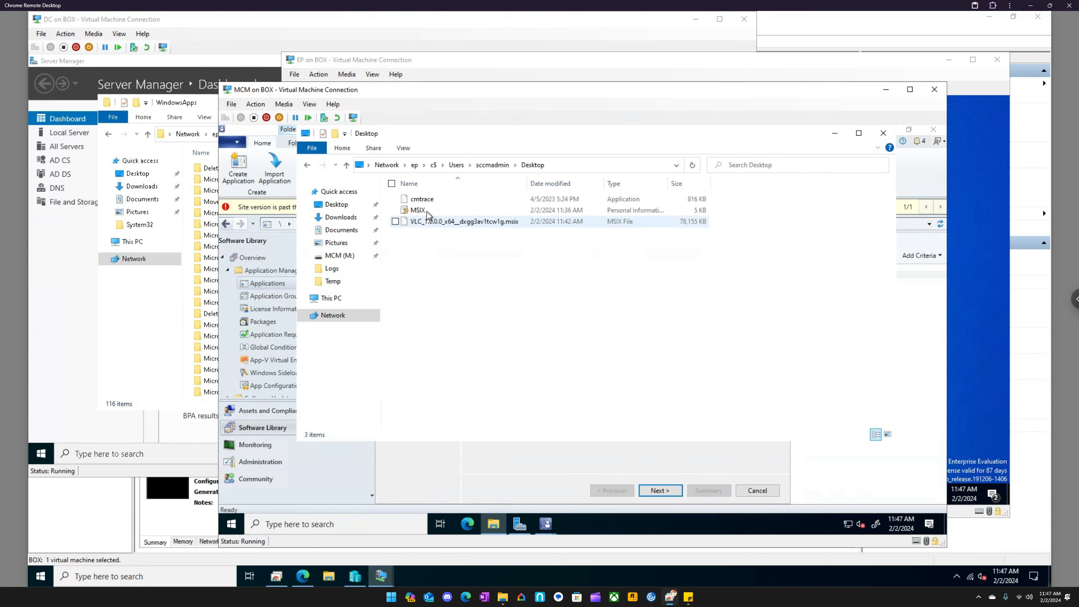
click(429, 223)
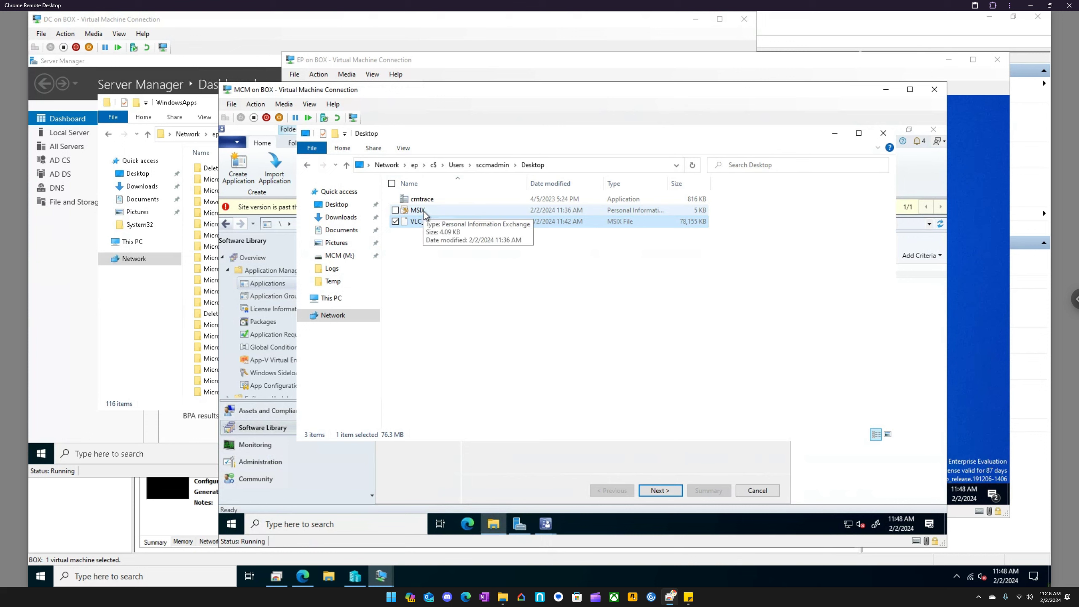
click(357, 255)
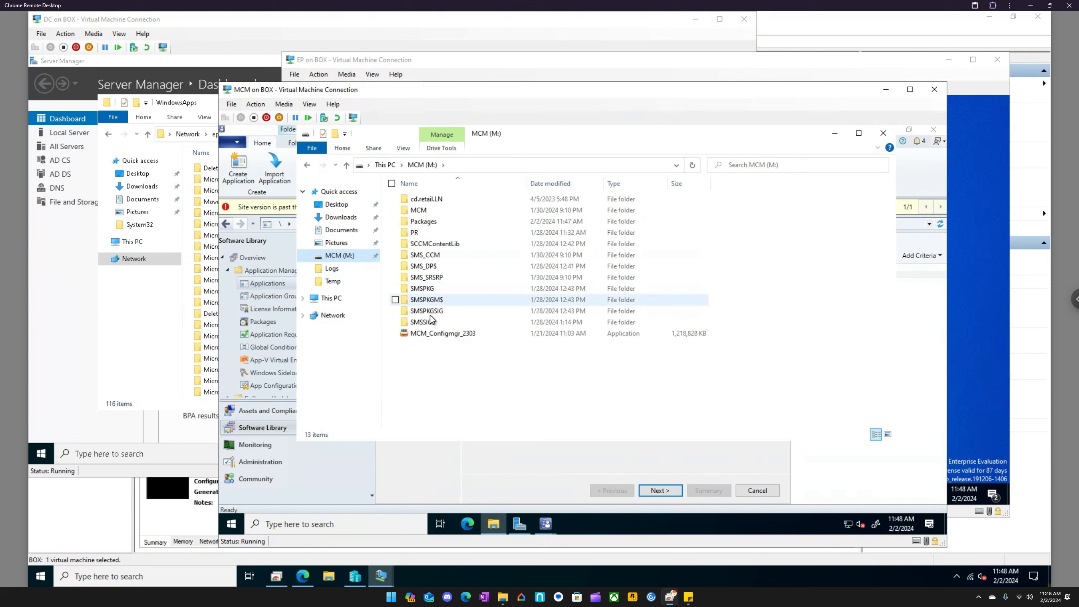
click(426, 224)
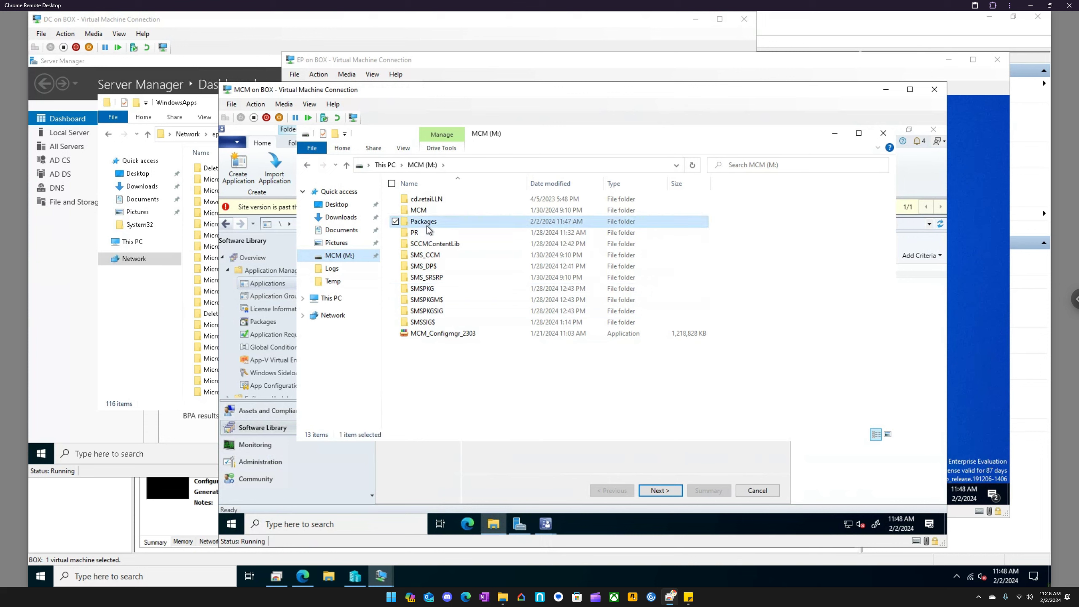
double_click(427, 224)
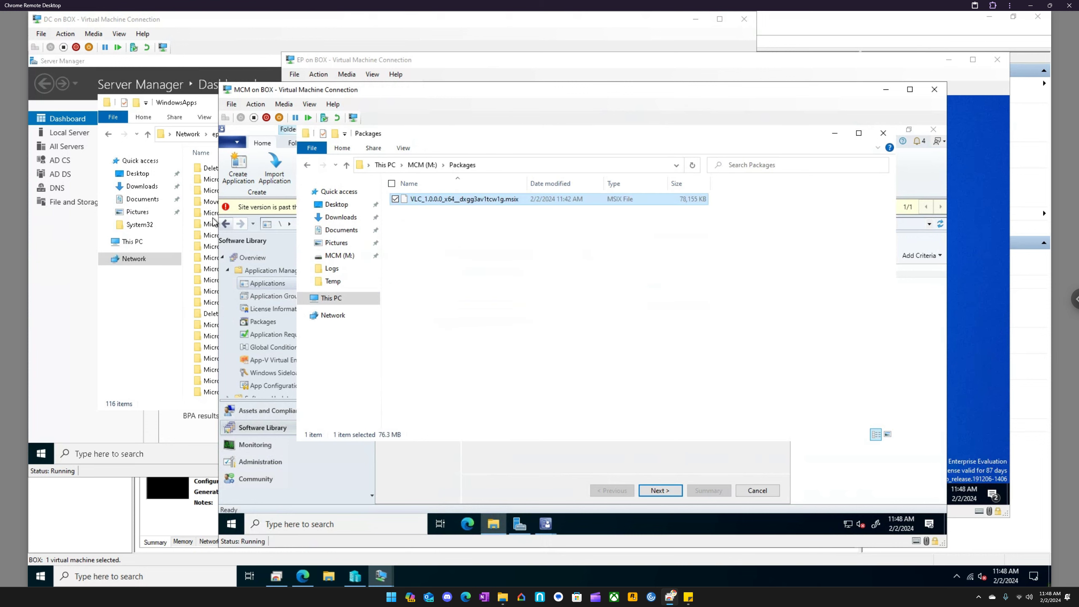
- Switch to the EP virtual machine and copy MSIX.pfx from its desktop into the Installers folder on D on BOX
click(189, 98)
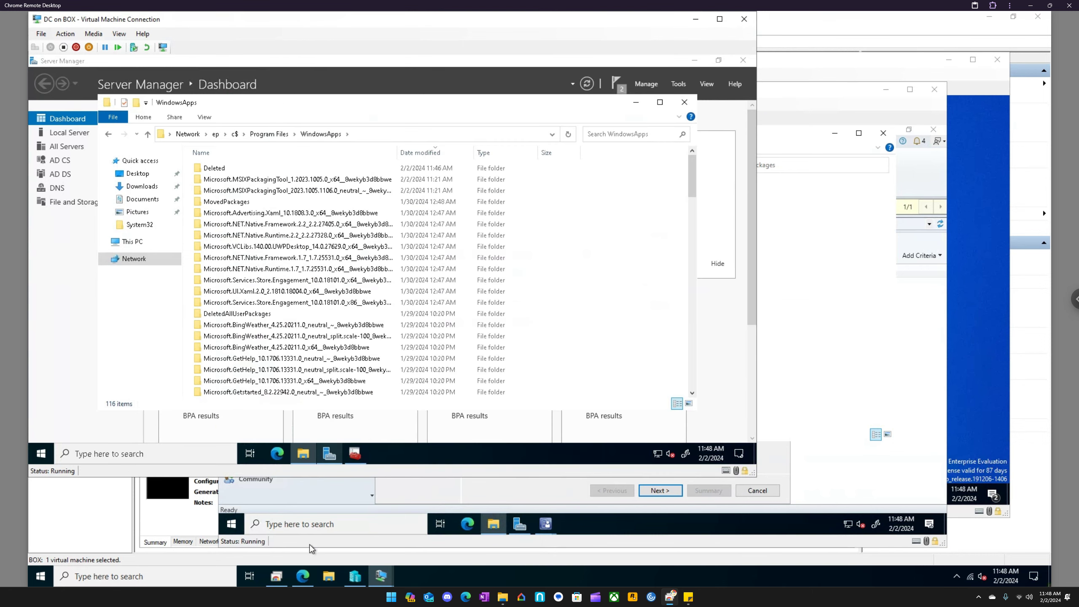
mouse_move(381, 576)
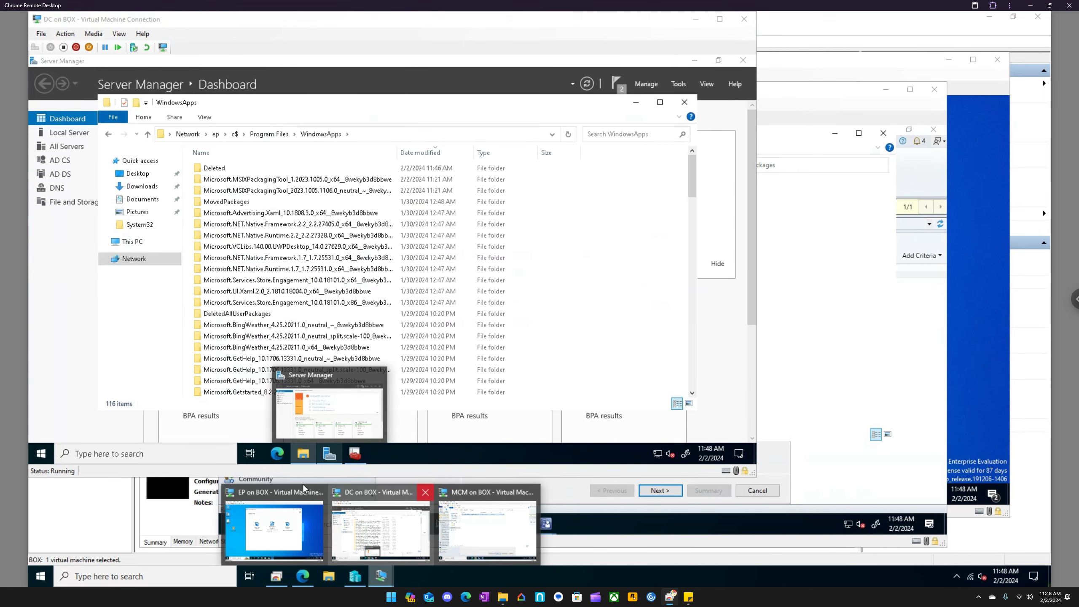
click(277, 492)
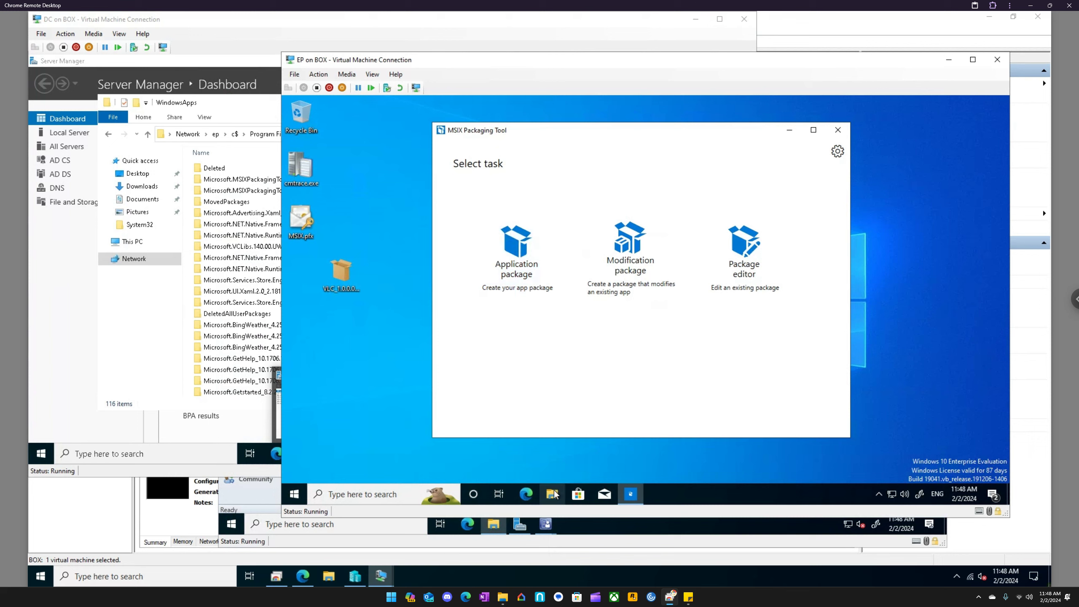
click(302, 225)
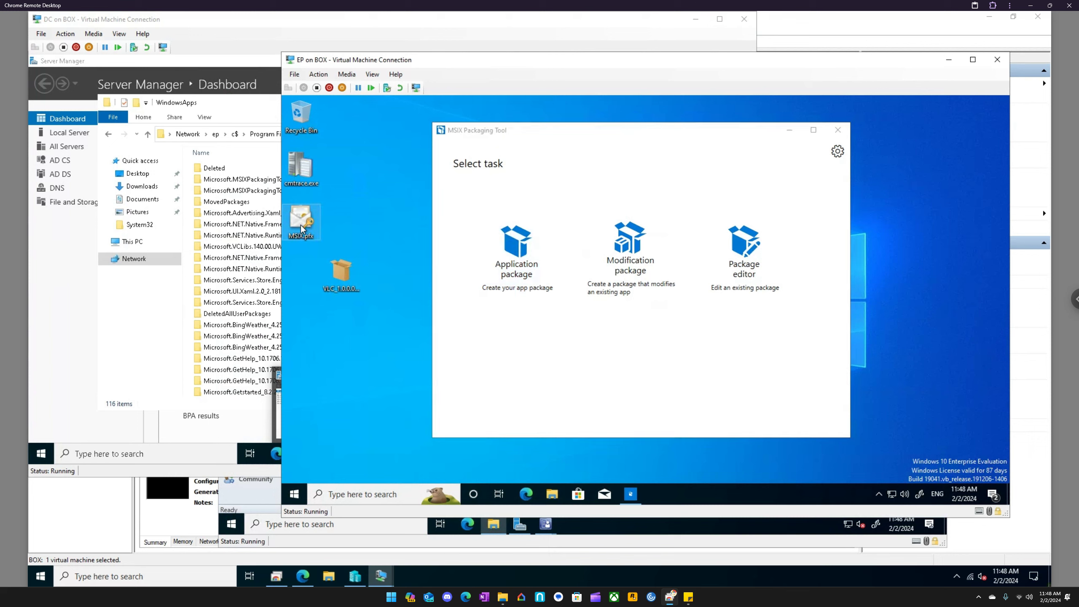
click(552, 495)
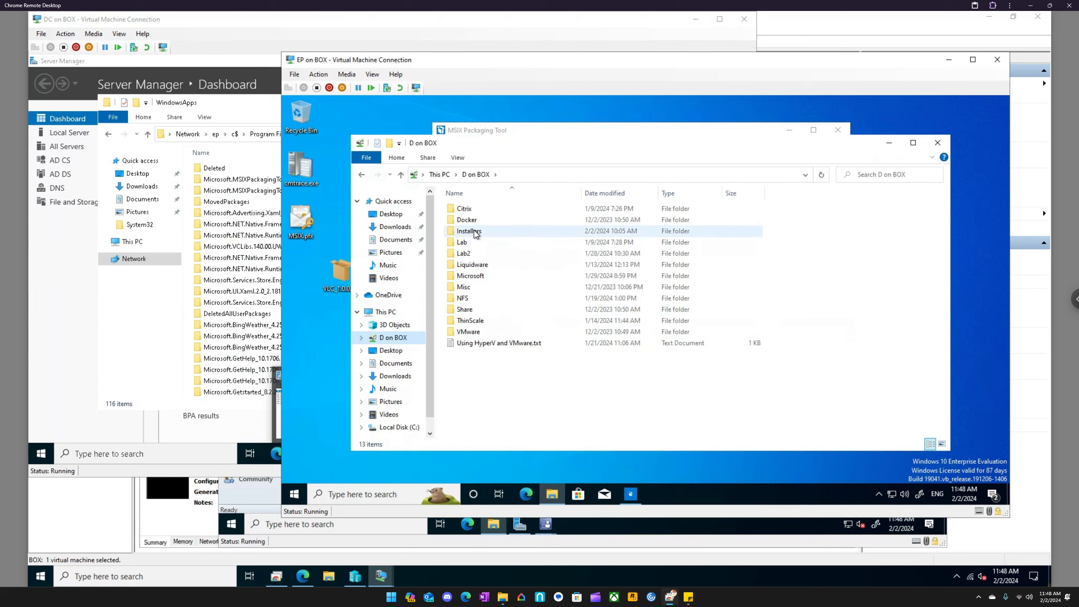
click(480, 233)
key(ctrl+v)
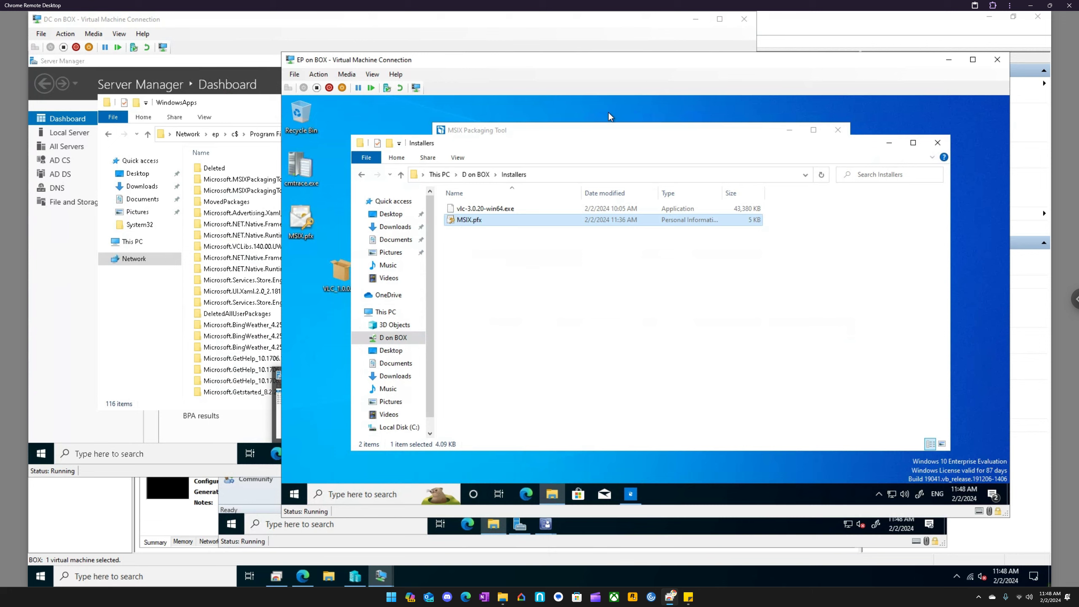
- Return to the MCM virtual machine and set the new application's type to Windows app package (*.appx, *.appxbundle, *.msix, *.msixbundle)
click(381, 576)
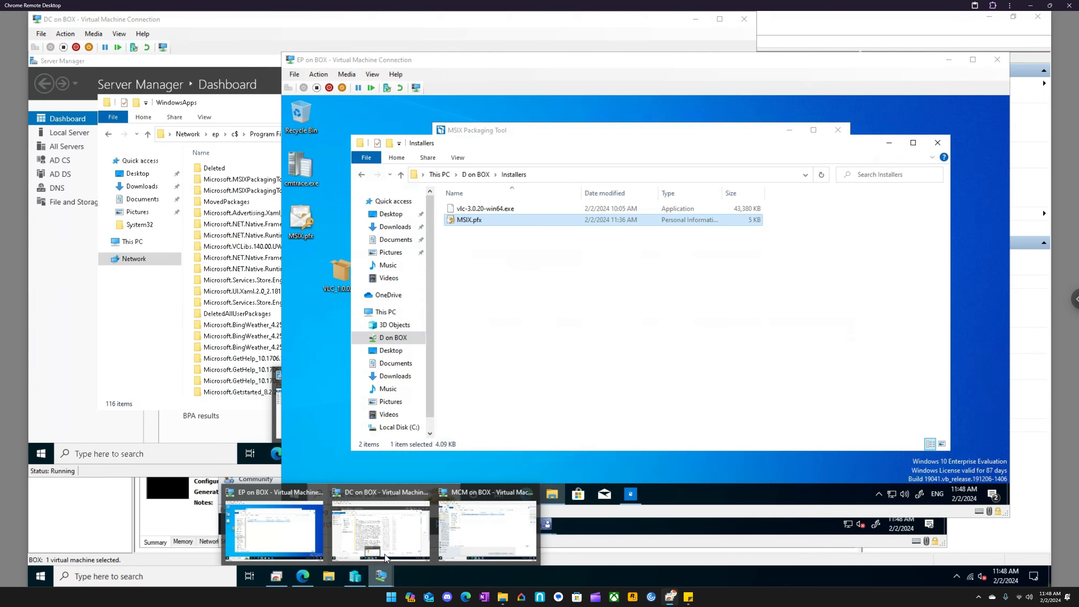
click(484, 521)
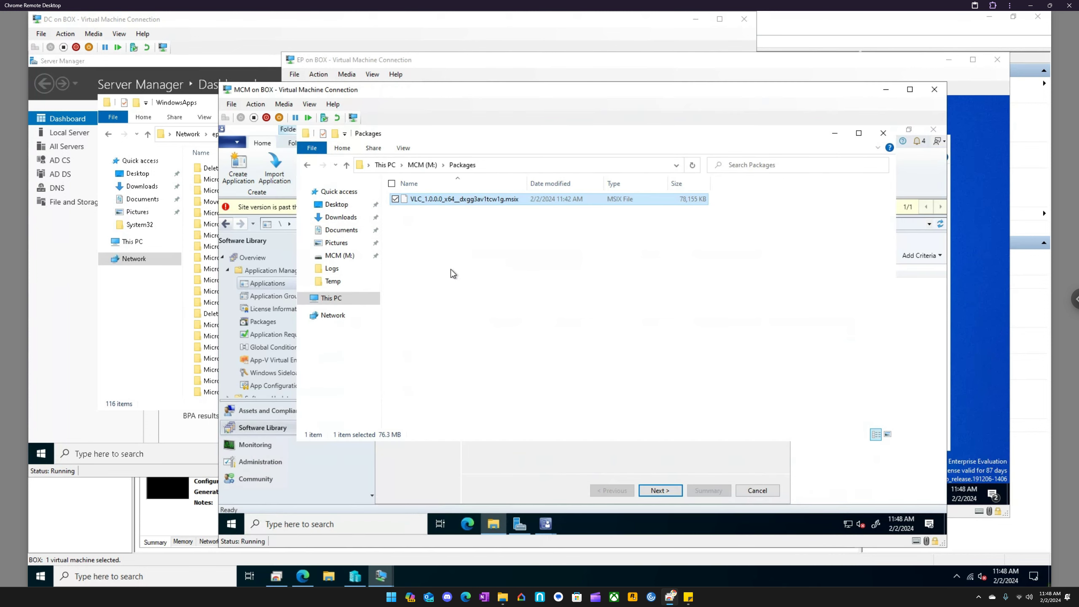
click(834, 133)
click(604, 312)
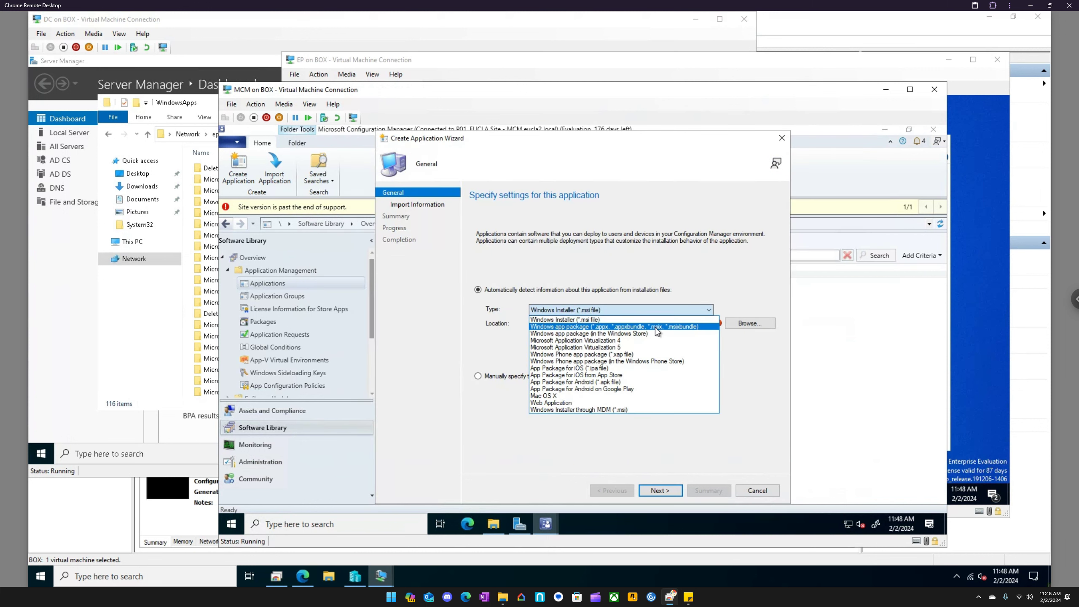
click(608, 327)
- Set the application's installation file location to the VLC_1.0.0.0_x64 MSIX file in M:\Packages
click(749, 324)
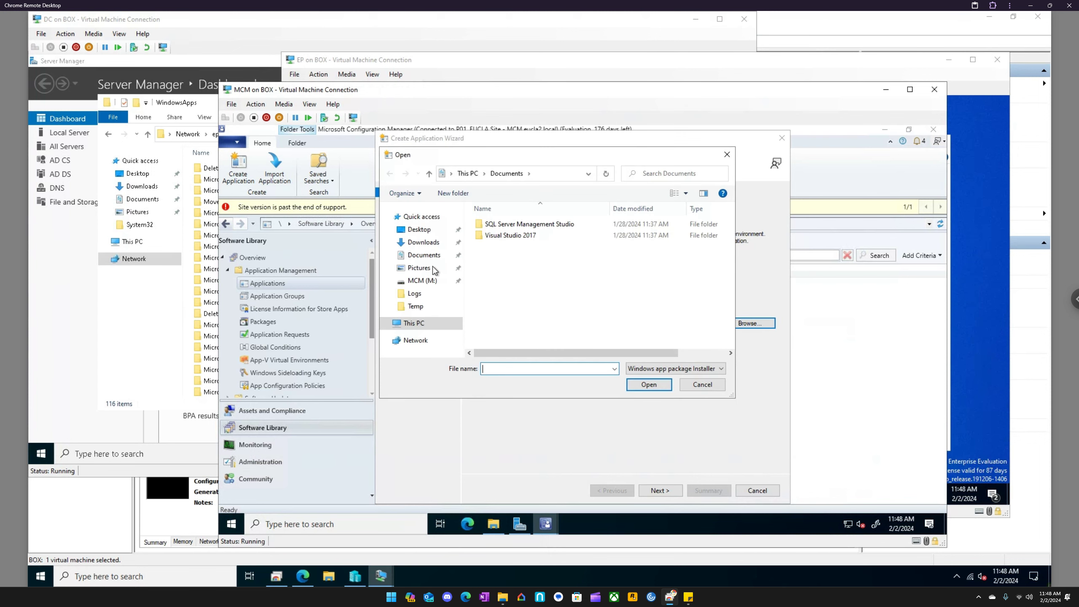
click(422, 281)
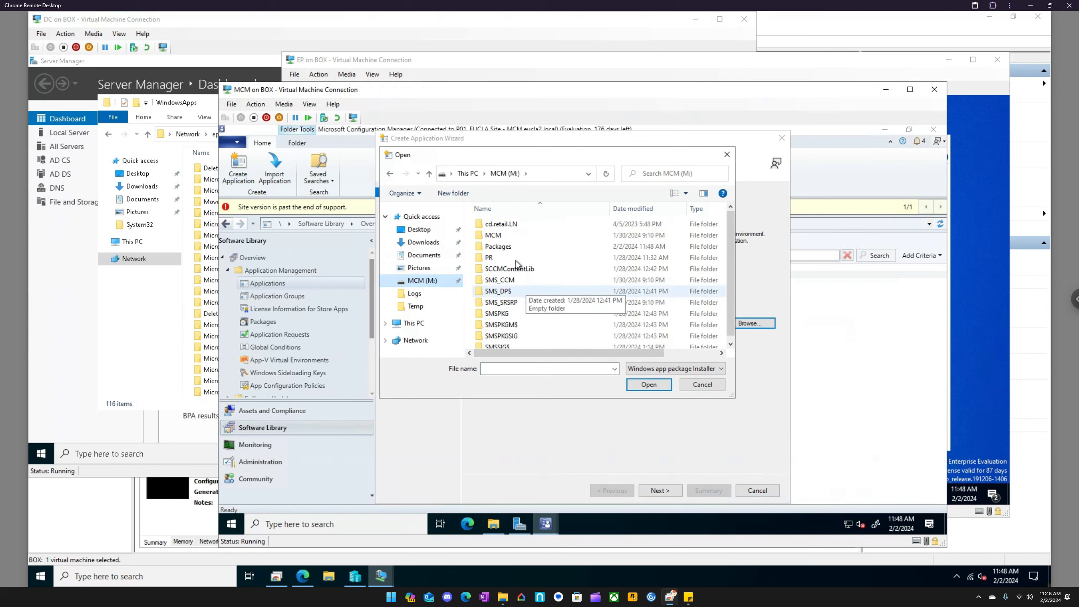
double_click(515, 249)
click(516, 226)
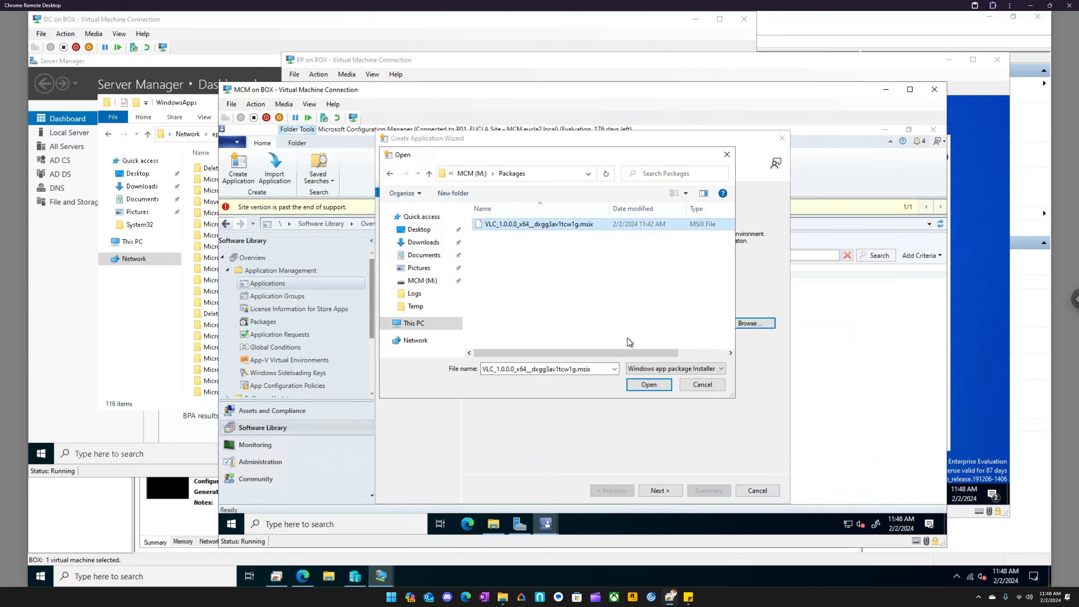
click(647, 384)
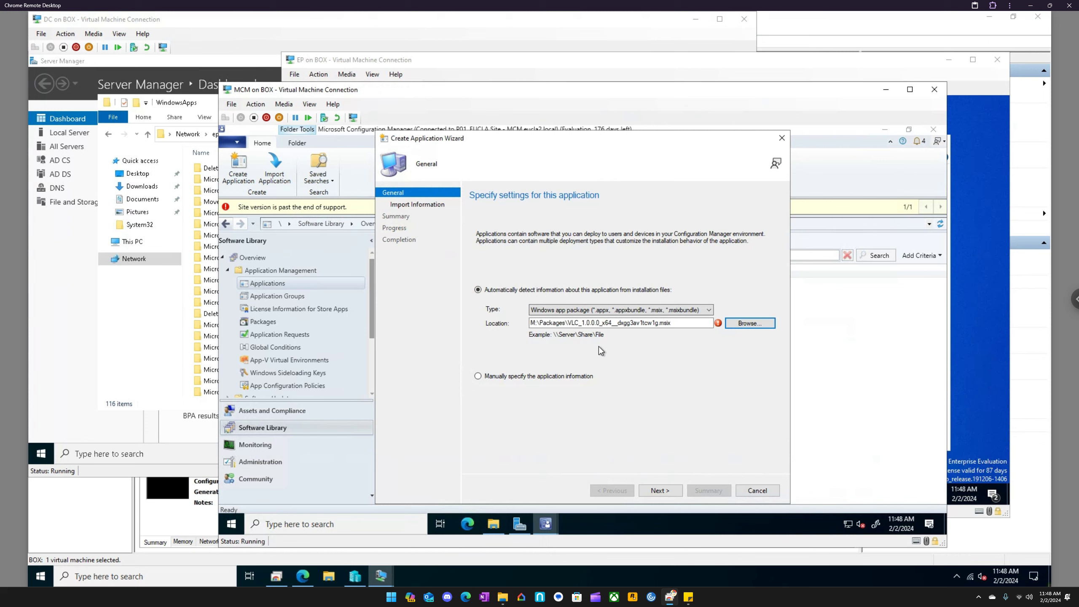
- Change the VLC MSIX installation file location to a UNC path under \\MCM\M$\Packages, keeping the same file name
click(668, 491)
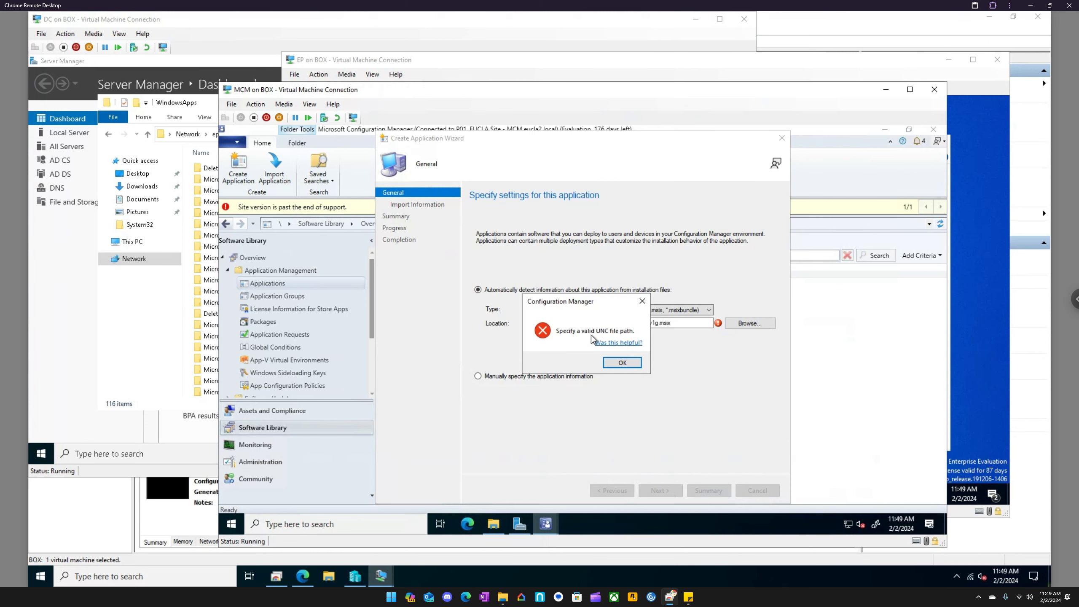
click(625, 364)
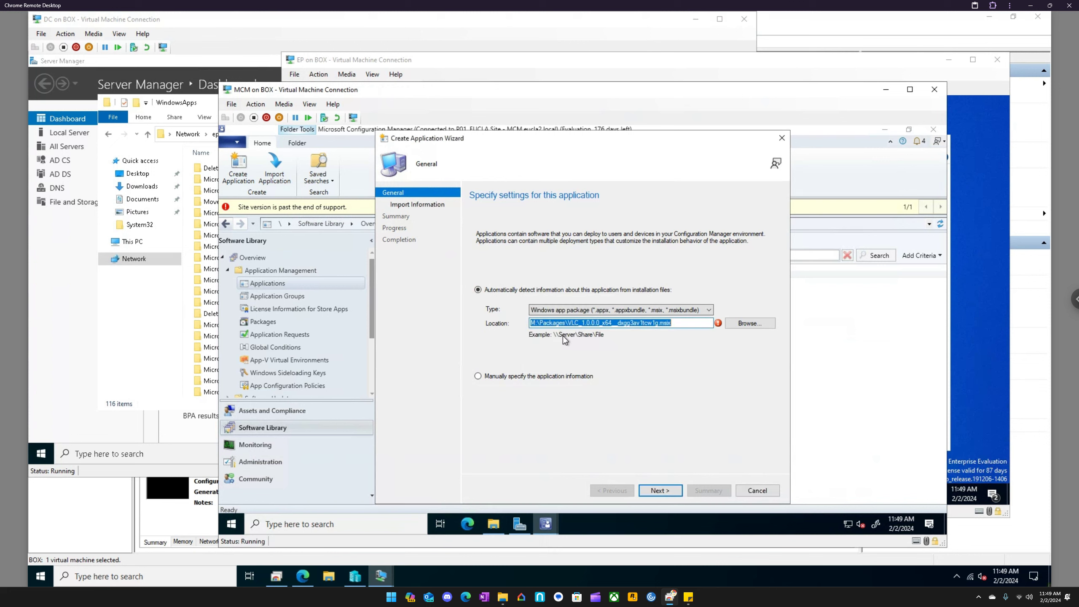
click(532, 322)
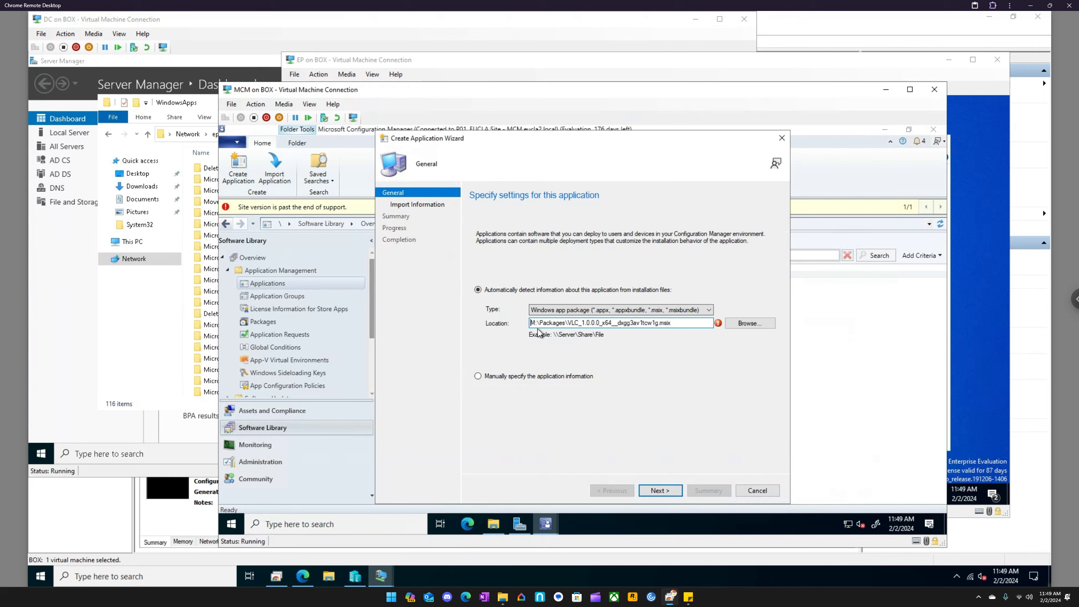
text(\\)
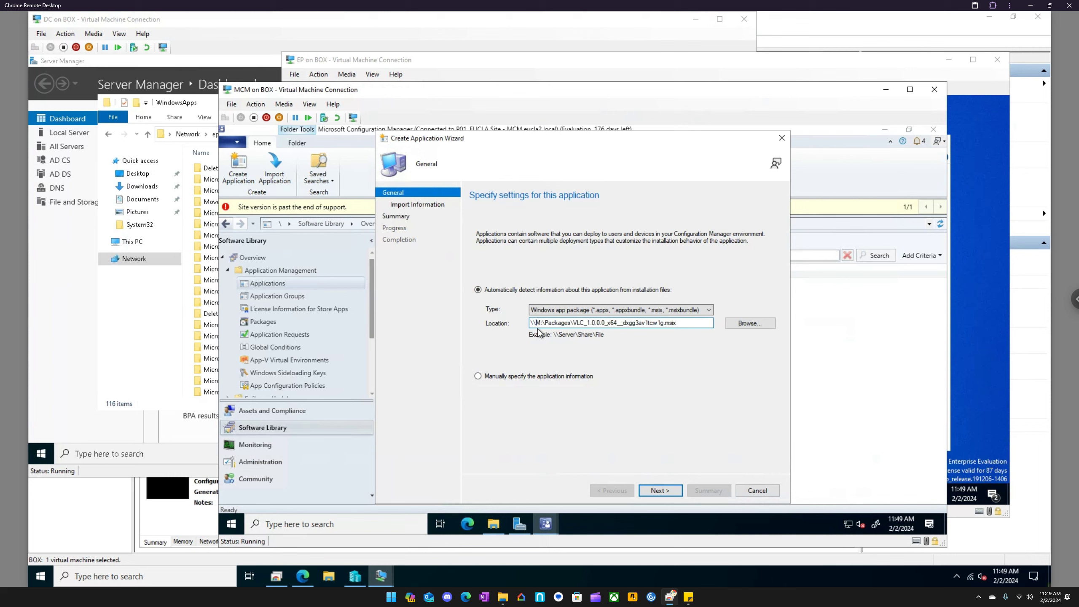
text(MCM)
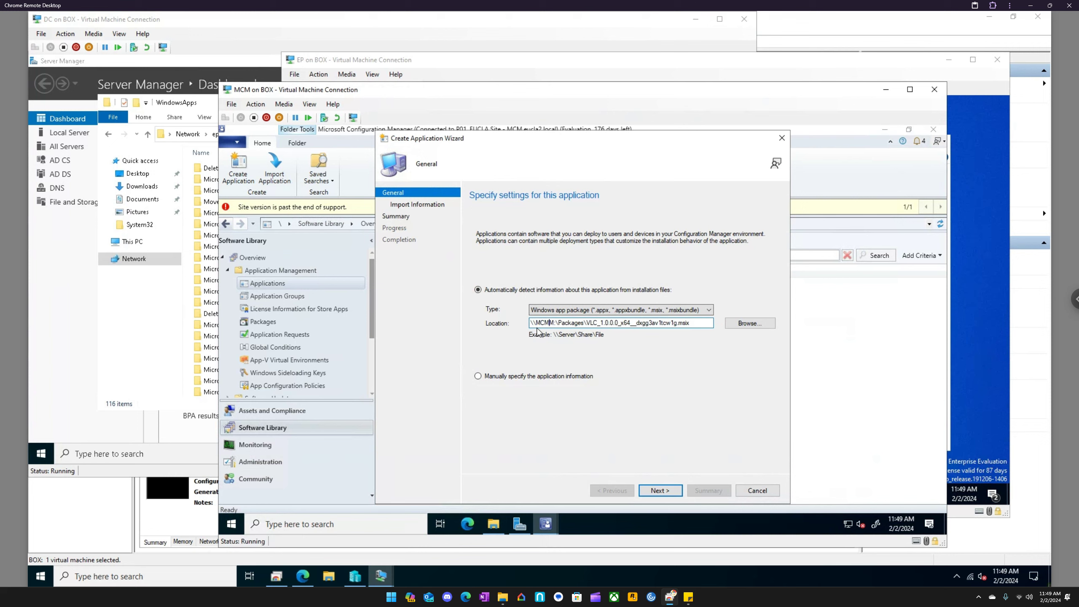
text(\)
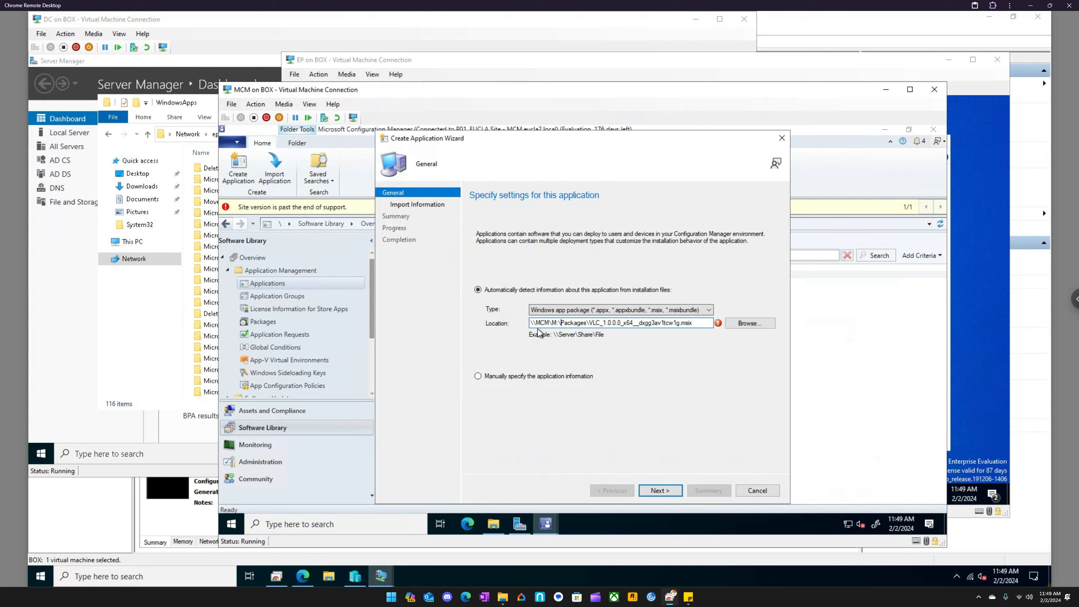
key(BackSpace)
text($)
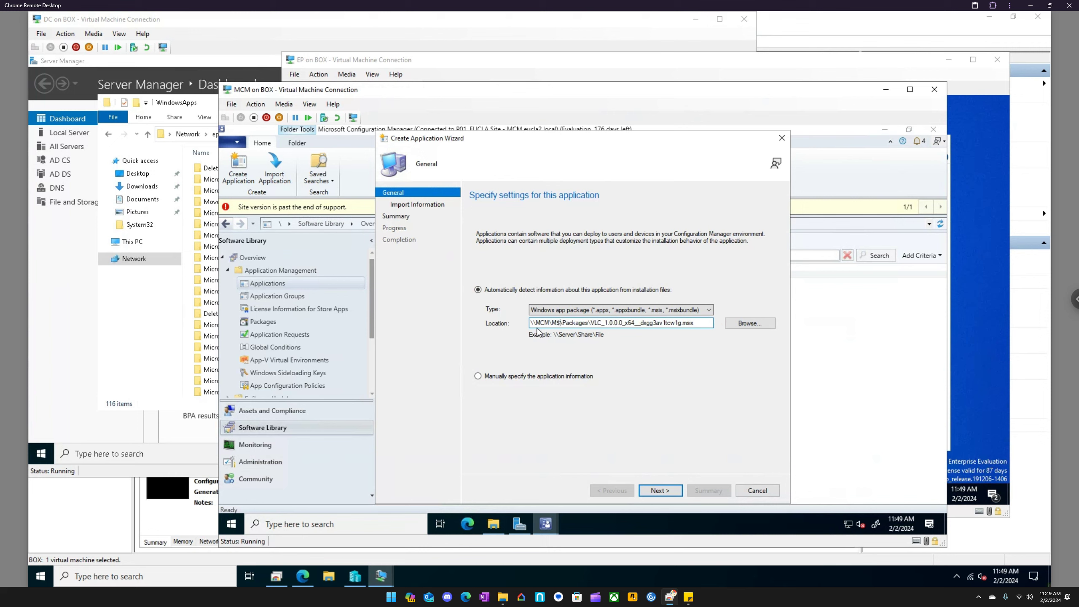
- Import the MSIX package information and create the VLC application with the imported general information and default settings
click(673, 490)
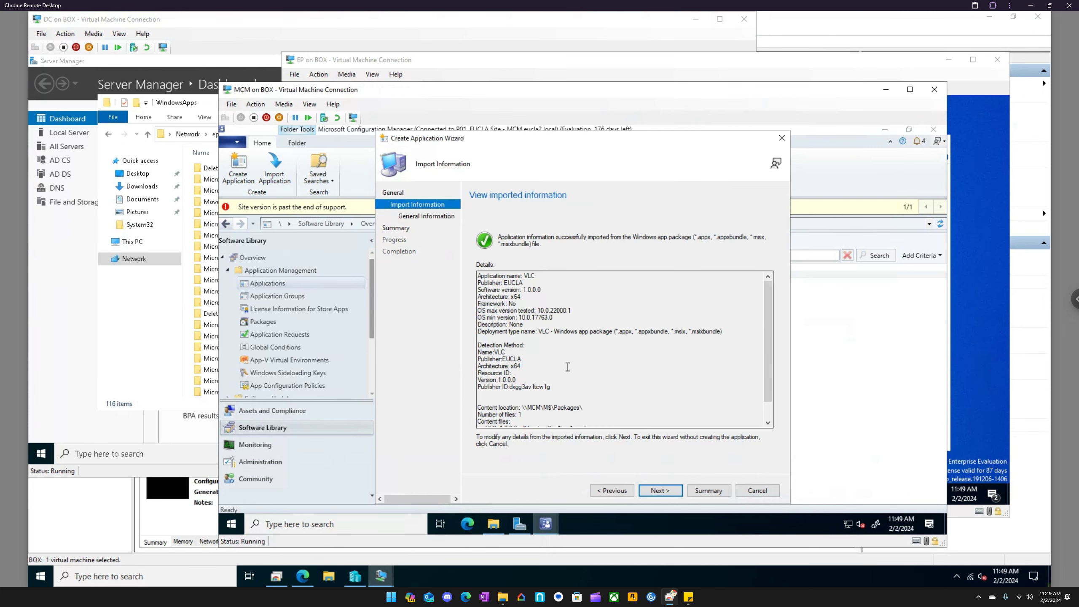
click(663, 491)
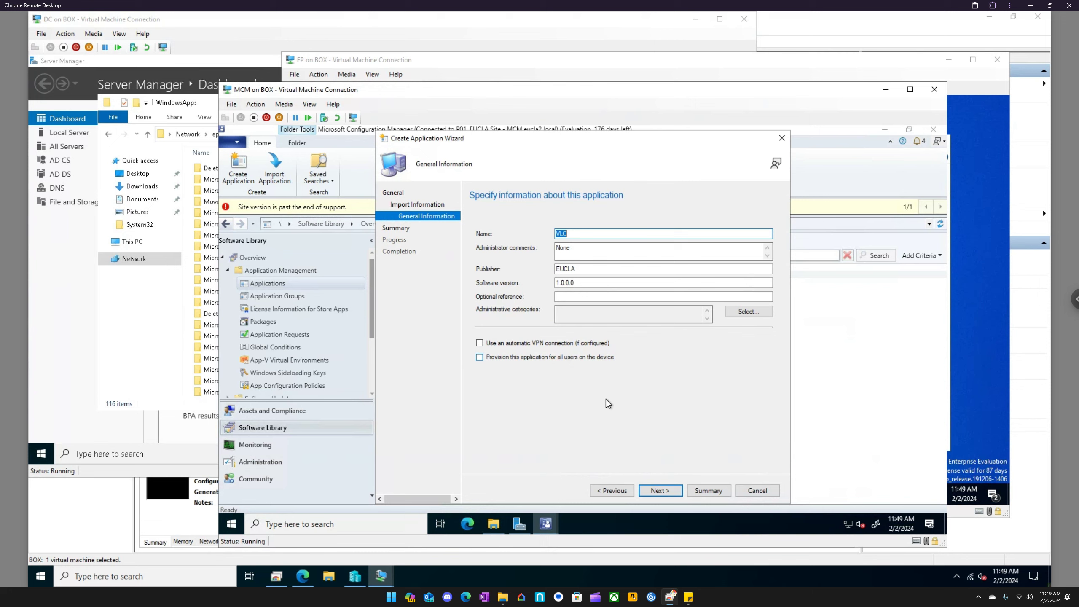
click(670, 490)
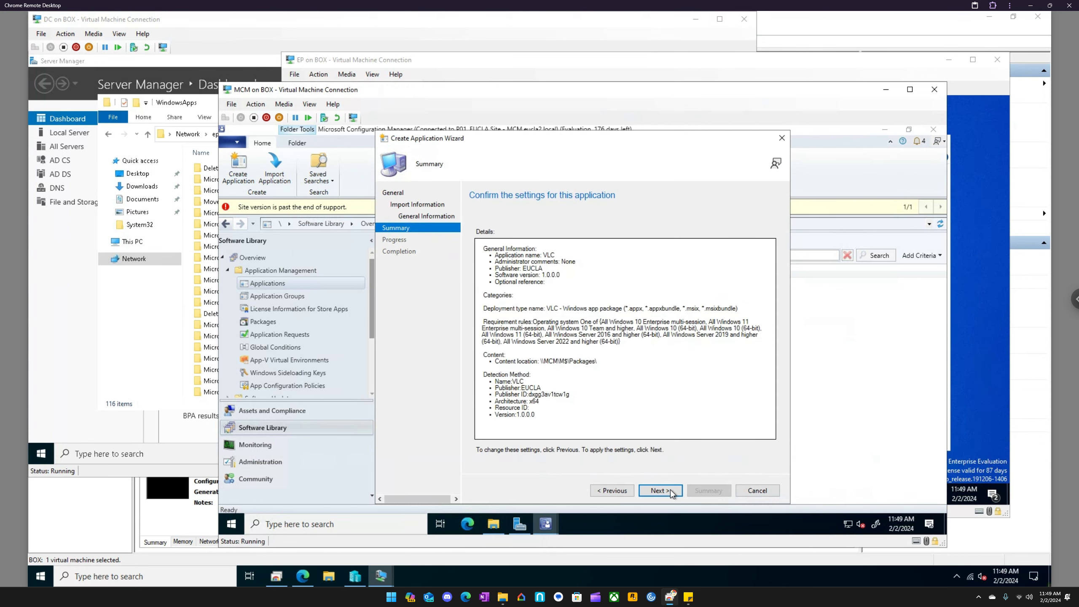
click(659, 491)
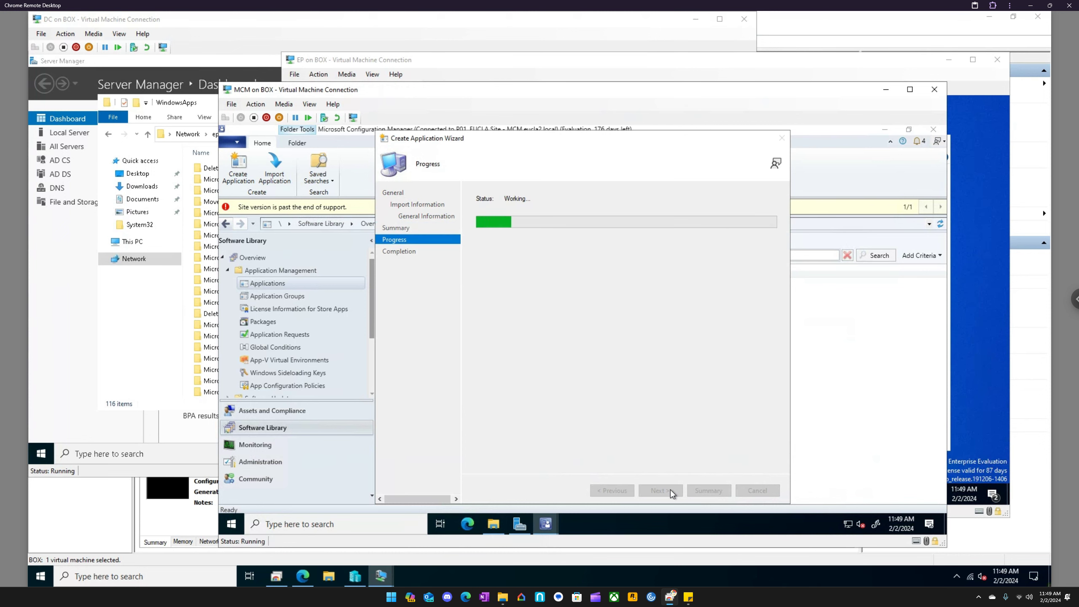
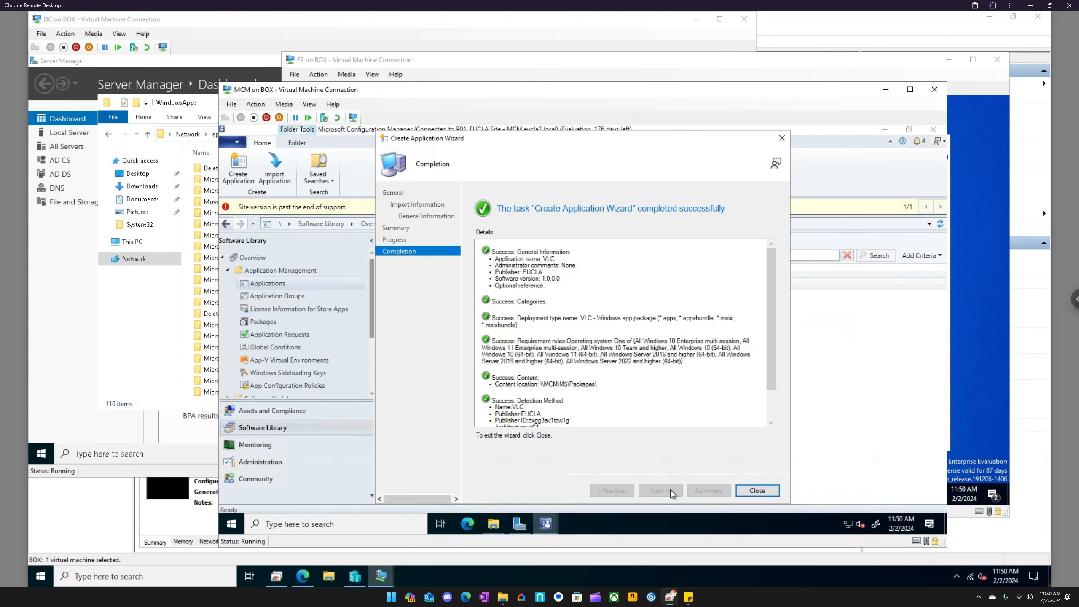
- Review the completion details of the VLC application creation and close the Create Application Wizard
scroll(628, 376, down, 1)
scroll(627, 376, down, 1)
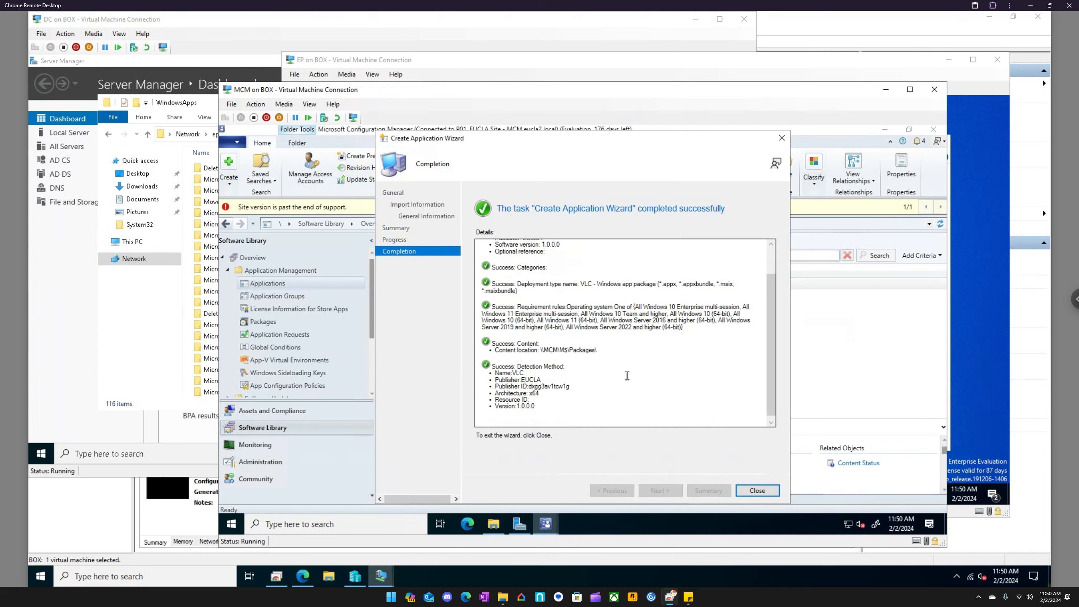
click(756, 490)
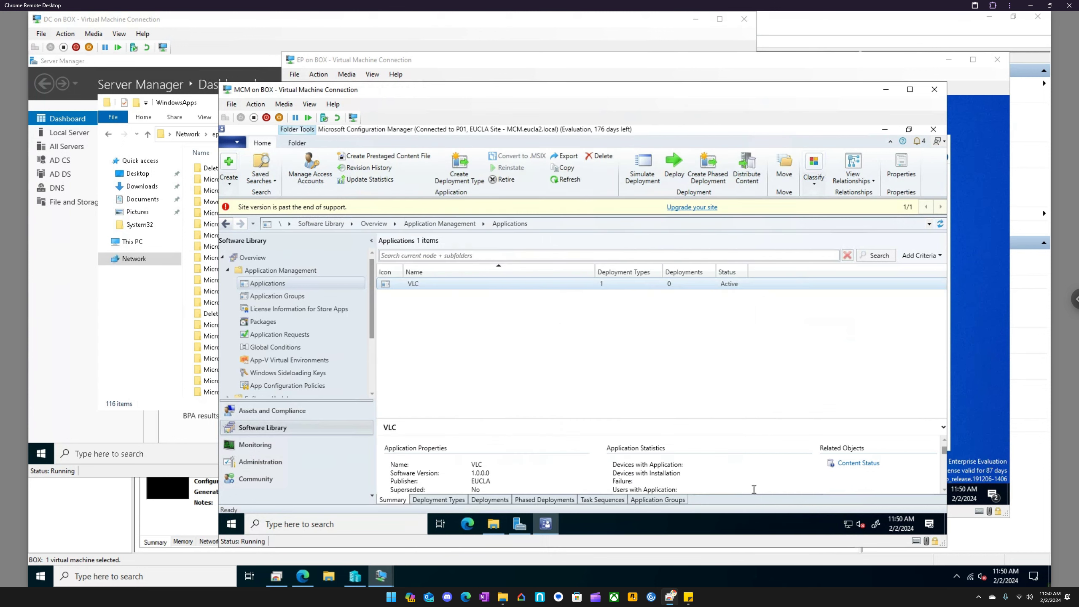
right_click(403, 284)
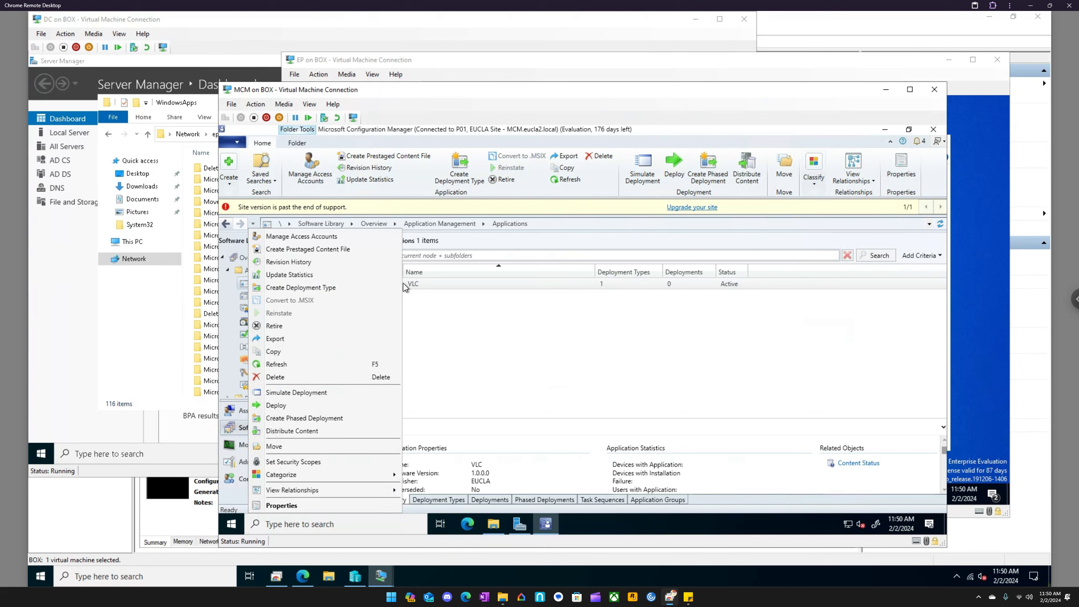
click(458, 314)
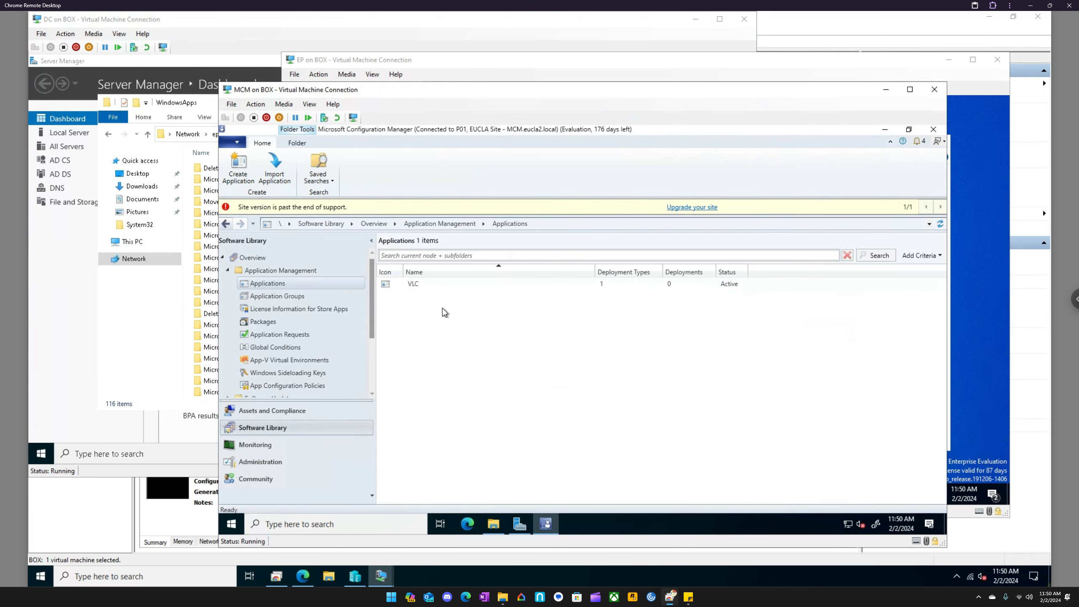
right_click(420, 286)
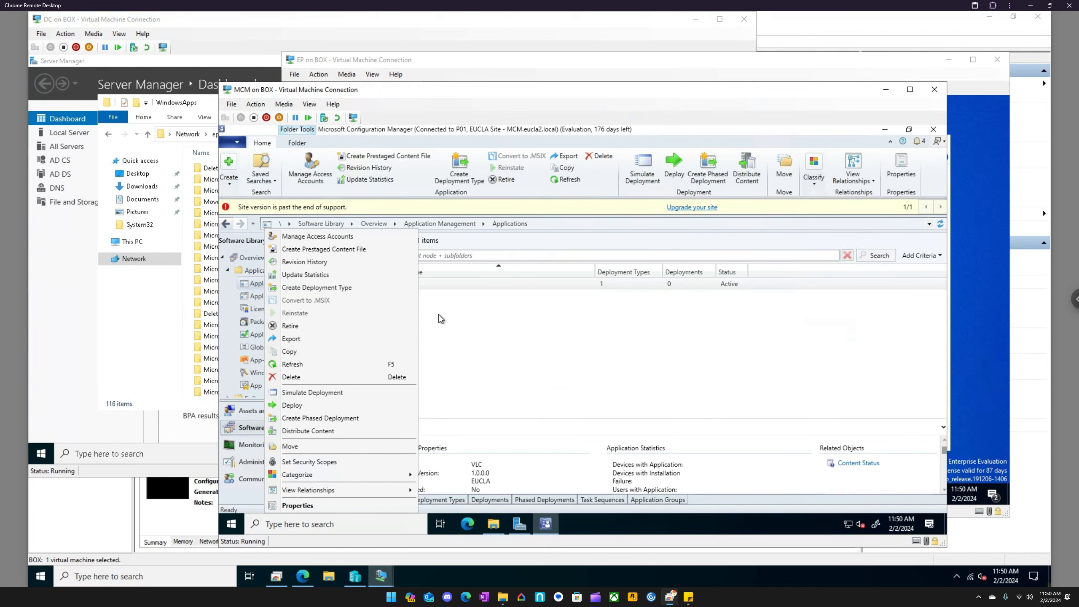
click(438, 313)
click(266, 323)
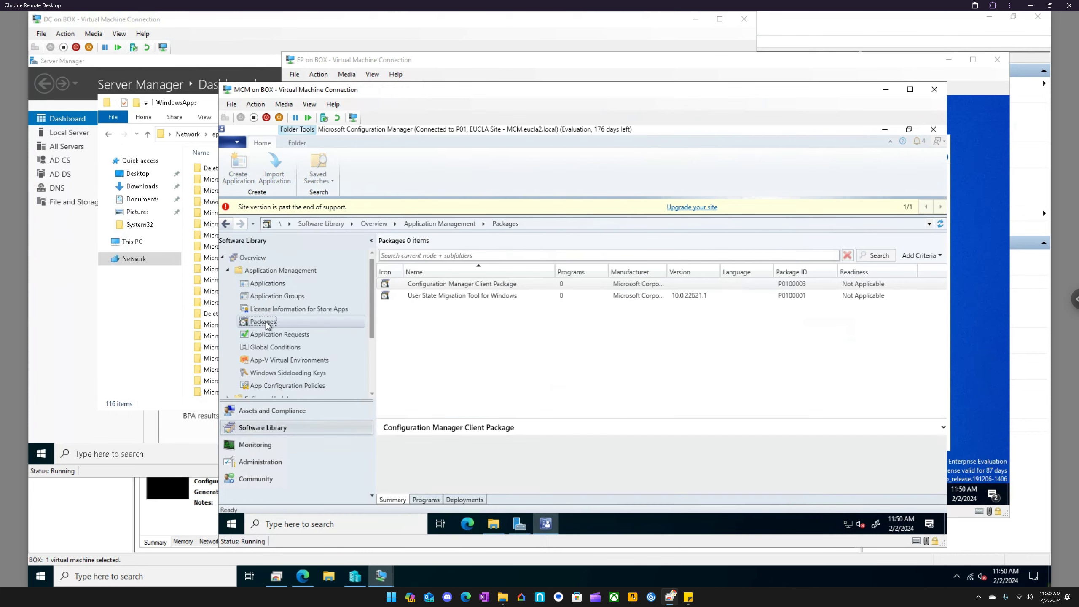
click(262, 282)
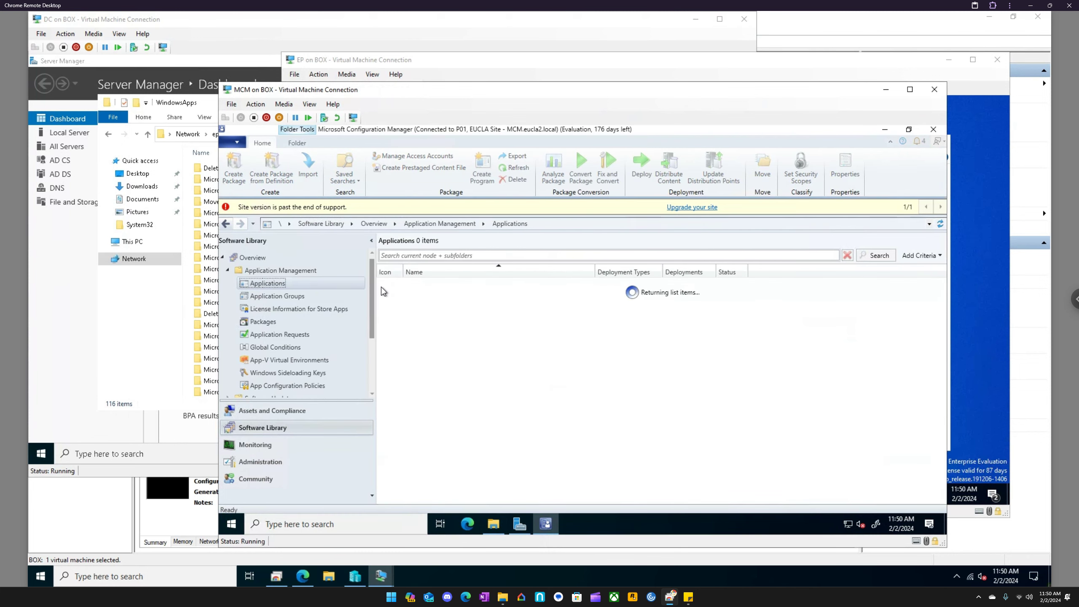
right_click(398, 285)
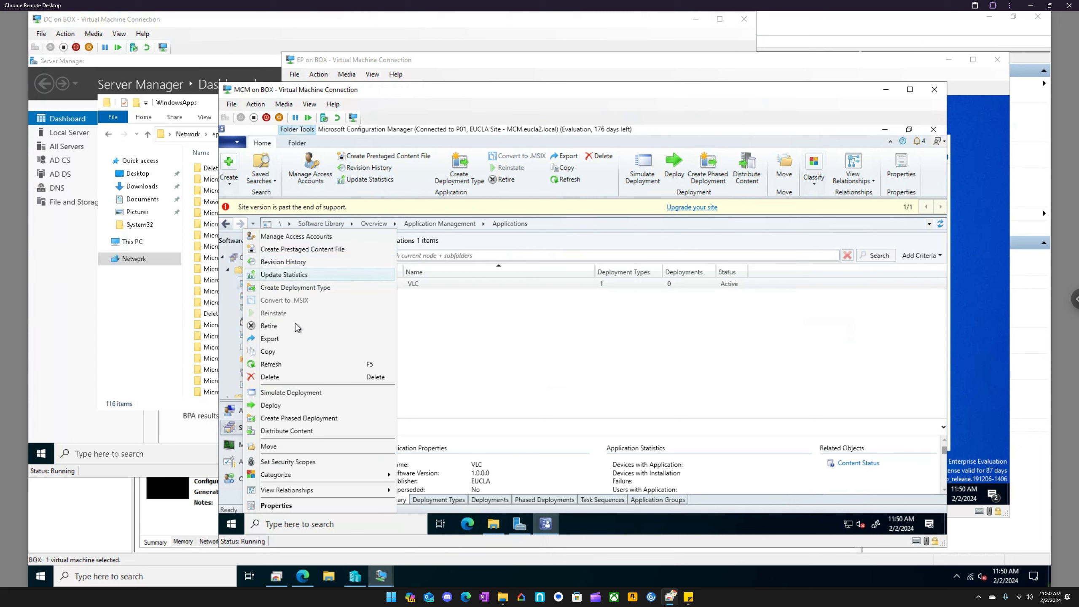
click(296, 392)
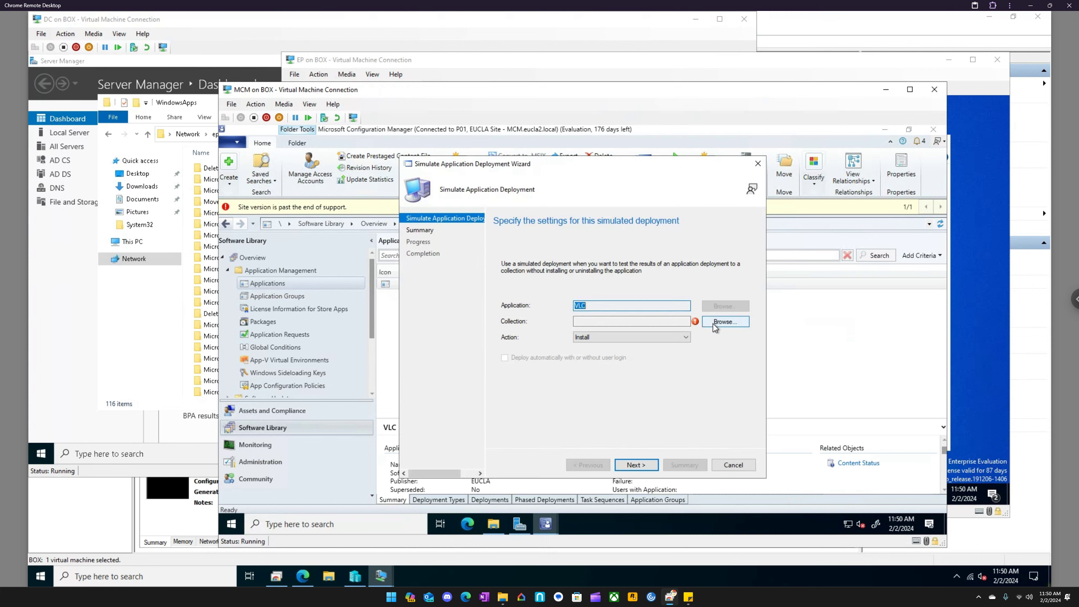
click(734, 465)
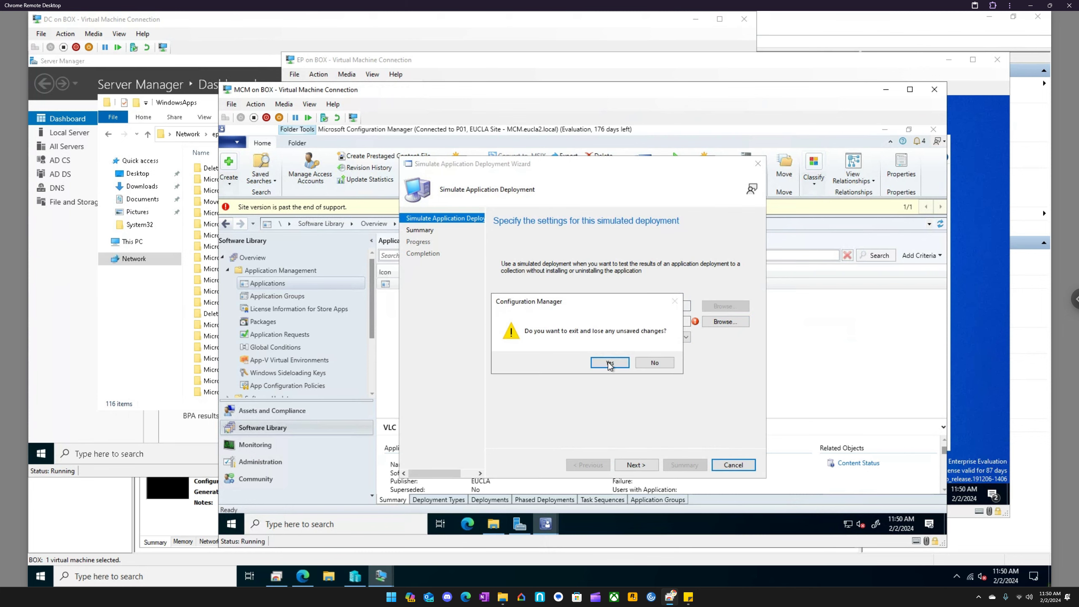
click(610, 362)
- Examine the device collections under Assets and Compliance and return to the application list in the Software Library
click(274, 411)
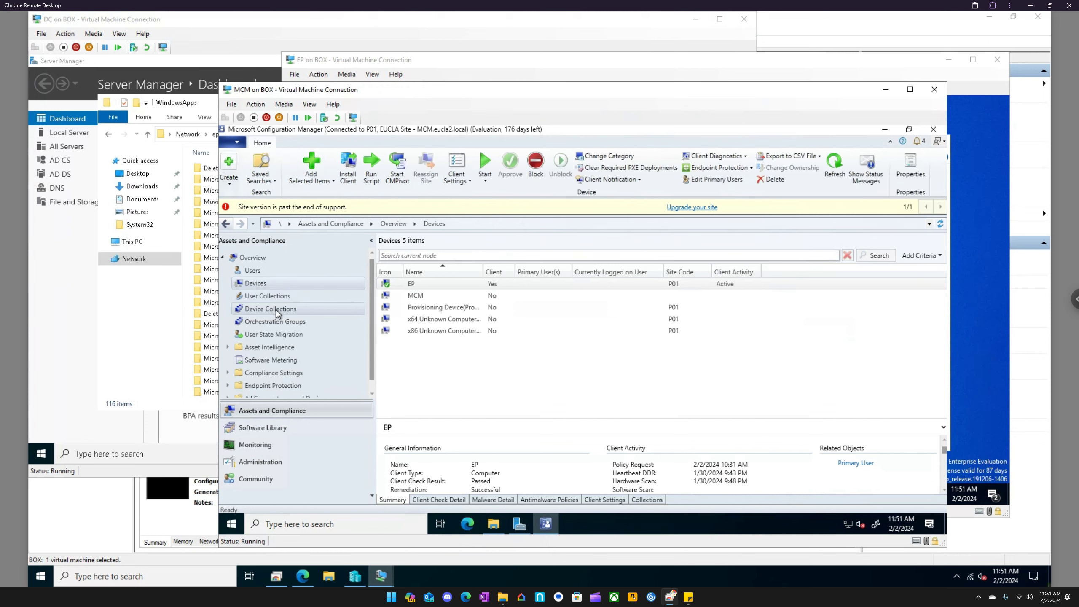
click(277, 310)
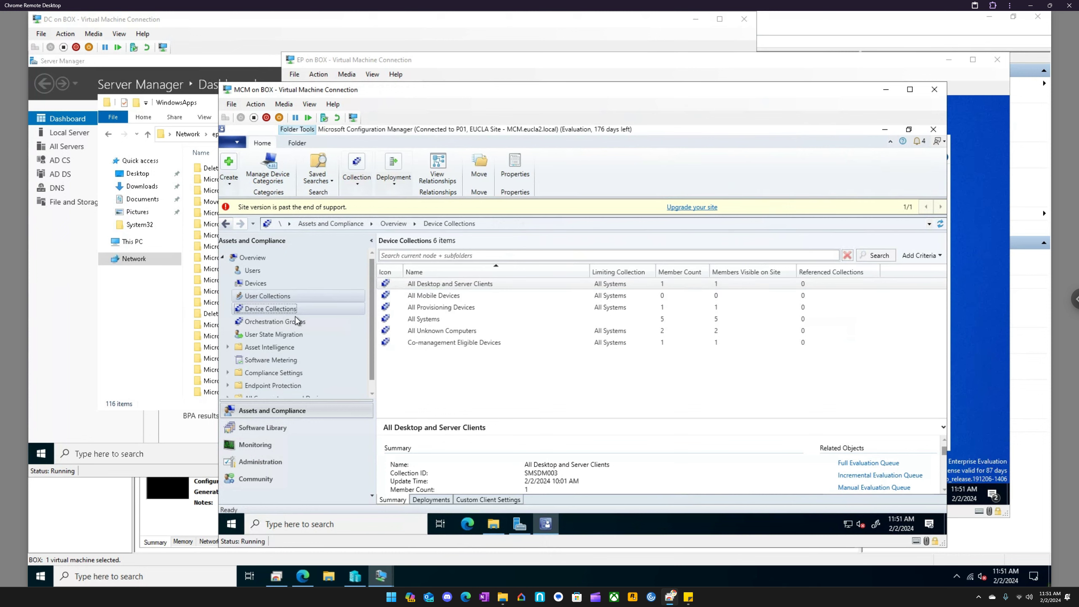
click(263, 429)
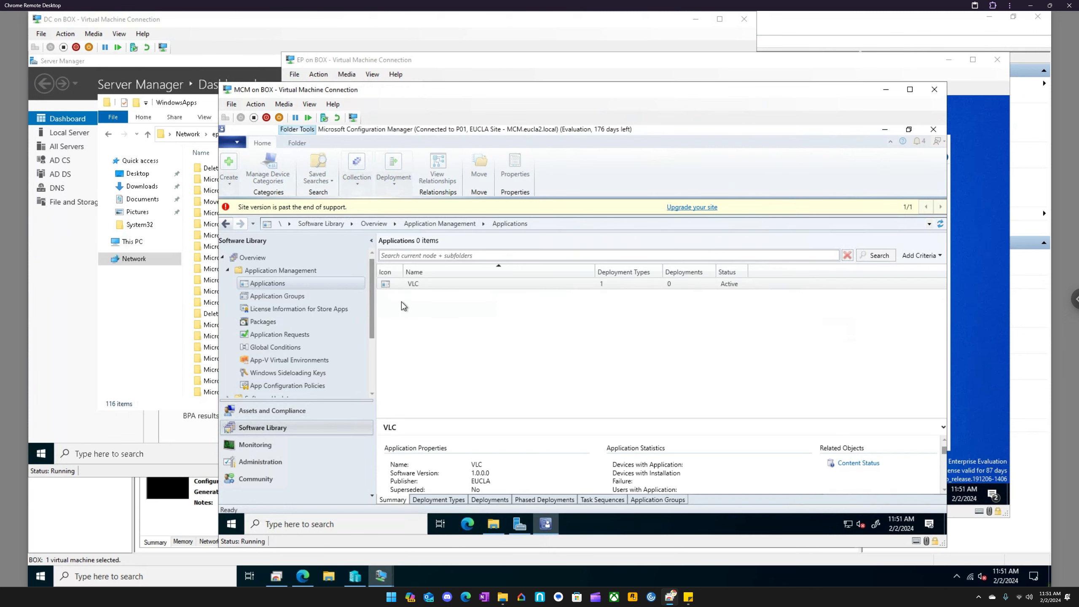
- Start a deployment of the VLC application targeting the device collection All Desktop and Server Clients
right_click(416, 285)
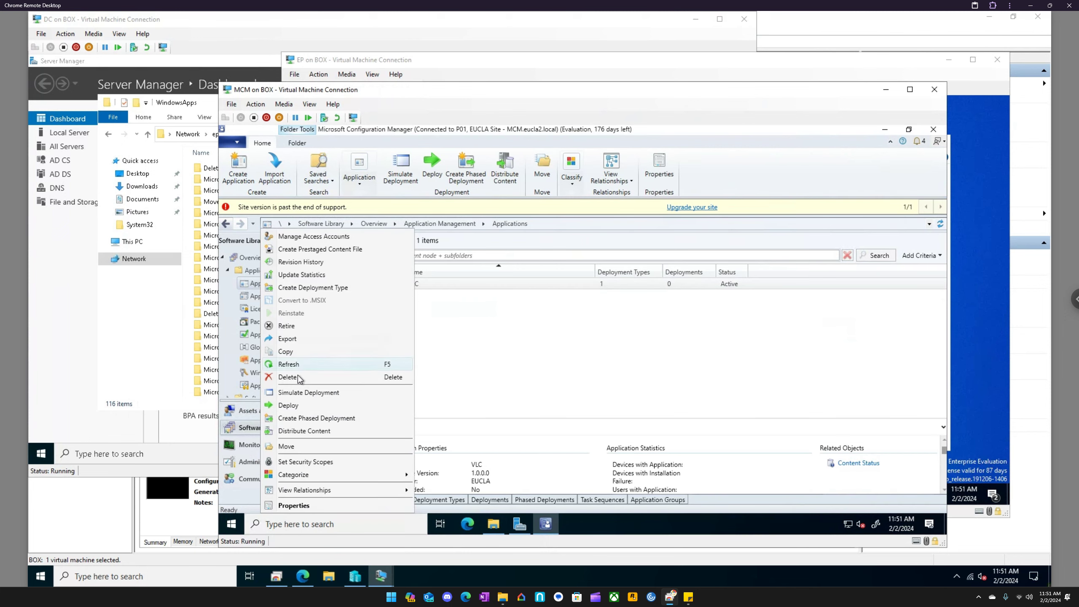
click(303, 406)
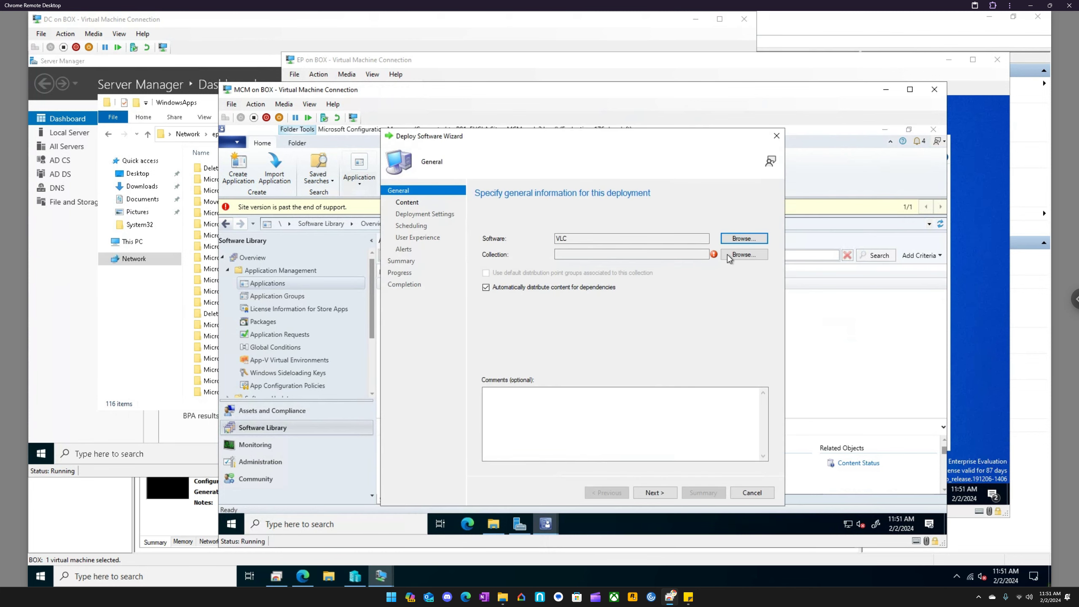
click(738, 254)
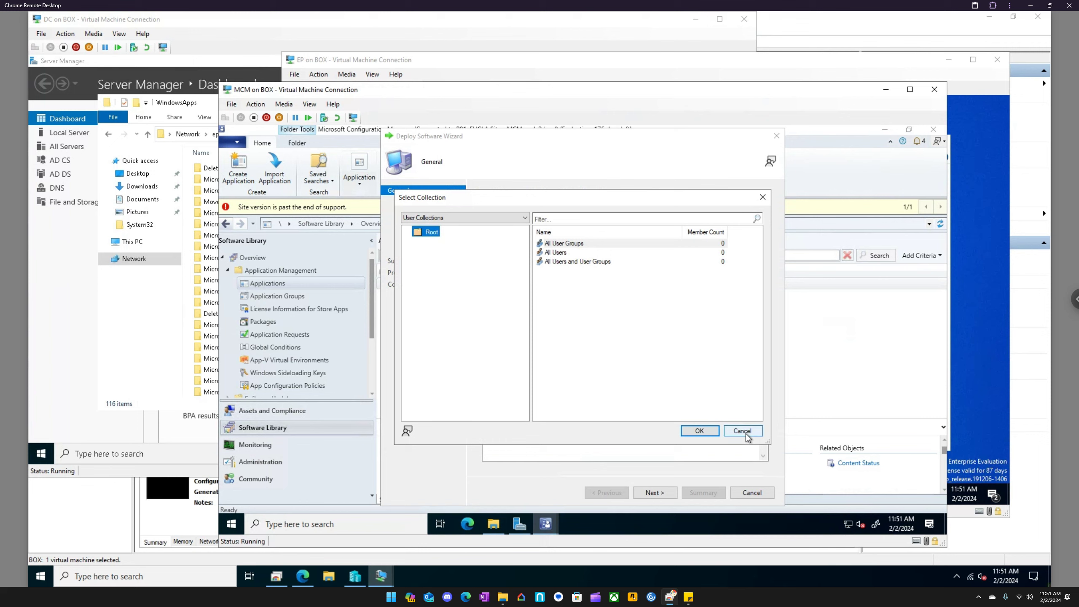
click(491, 218)
click(468, 234)
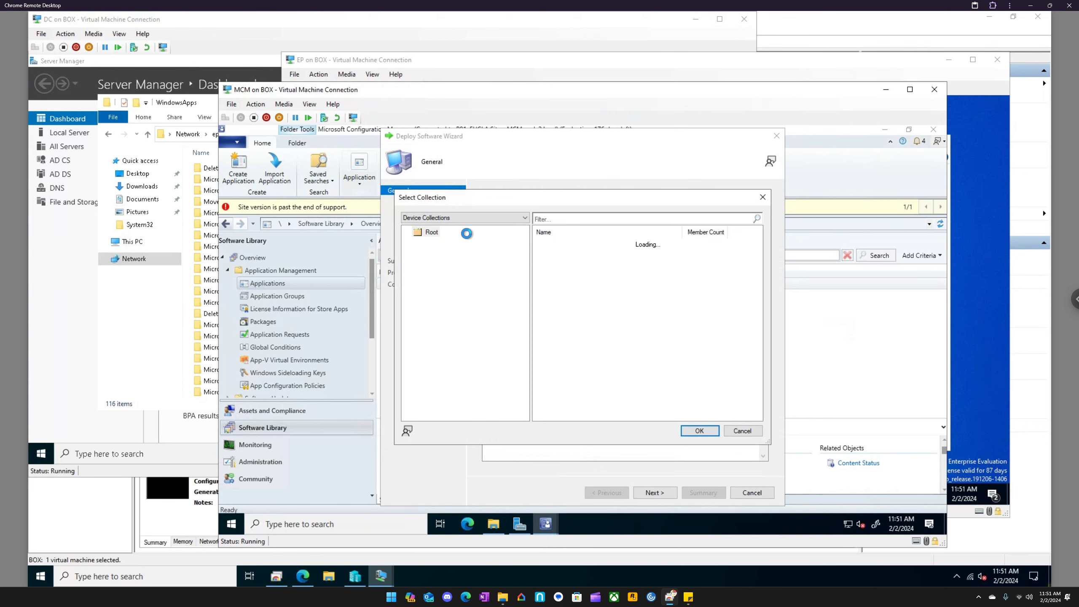
click(580, 246)
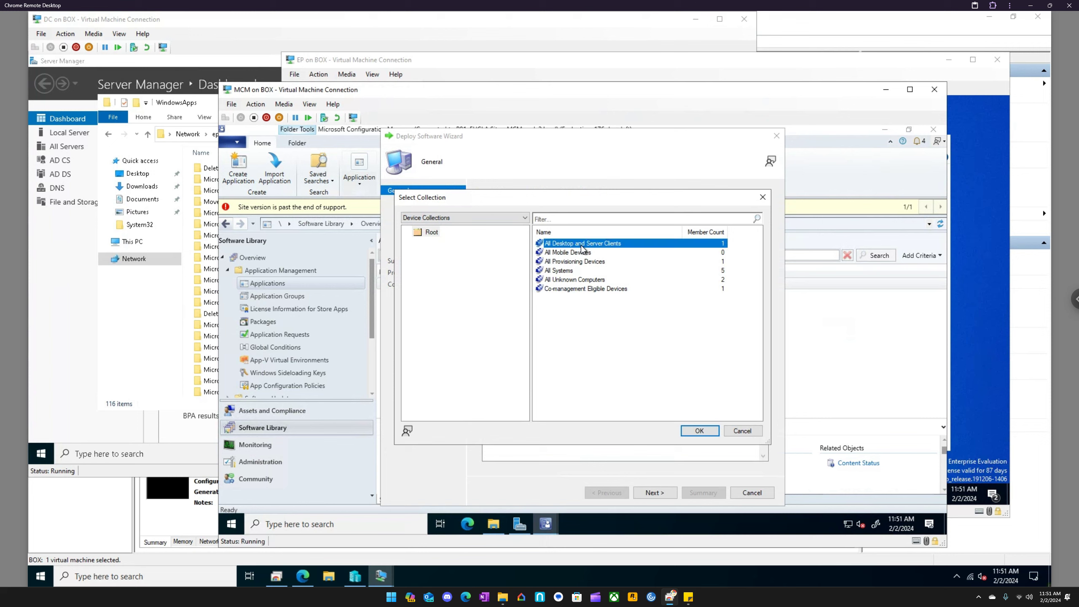
click(699, 430)
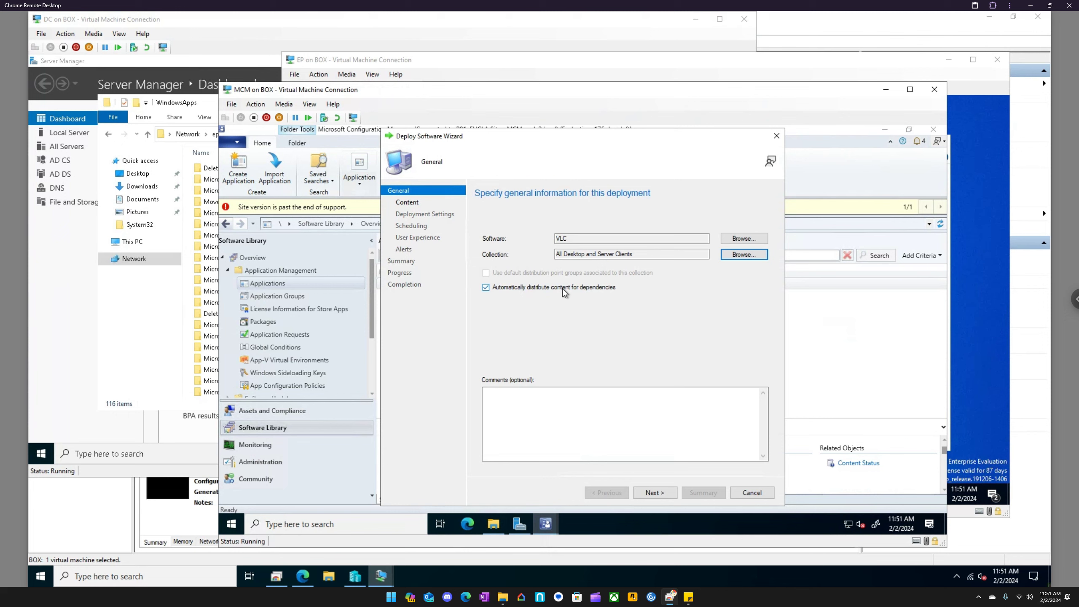
click(663, 492)
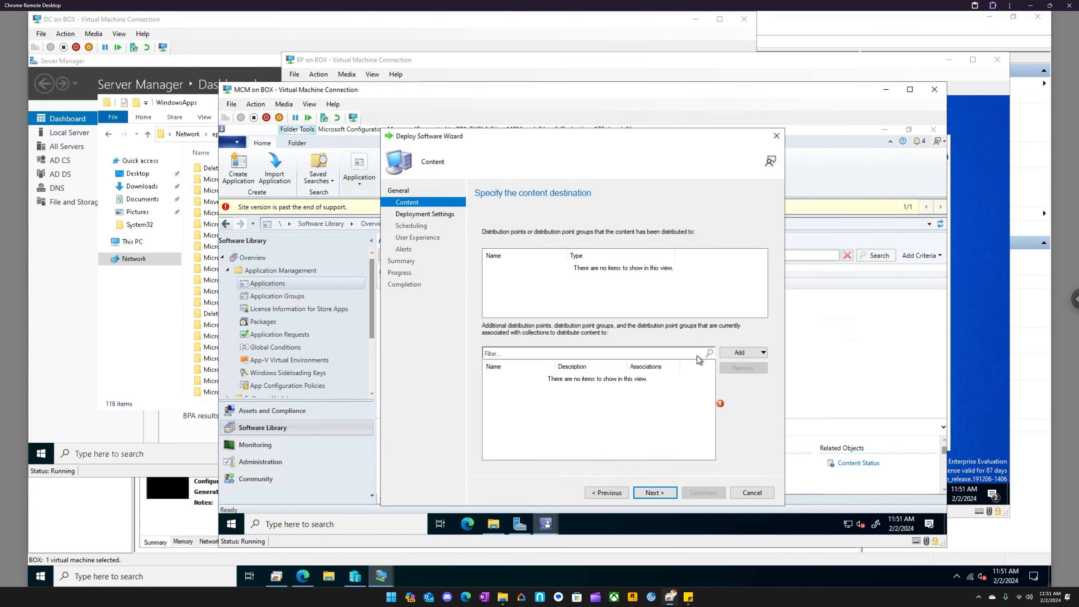
- Add the distribution point MCM.EUCLA2.LOCAL as the content destination for the VLC deployment
click(743, 353)
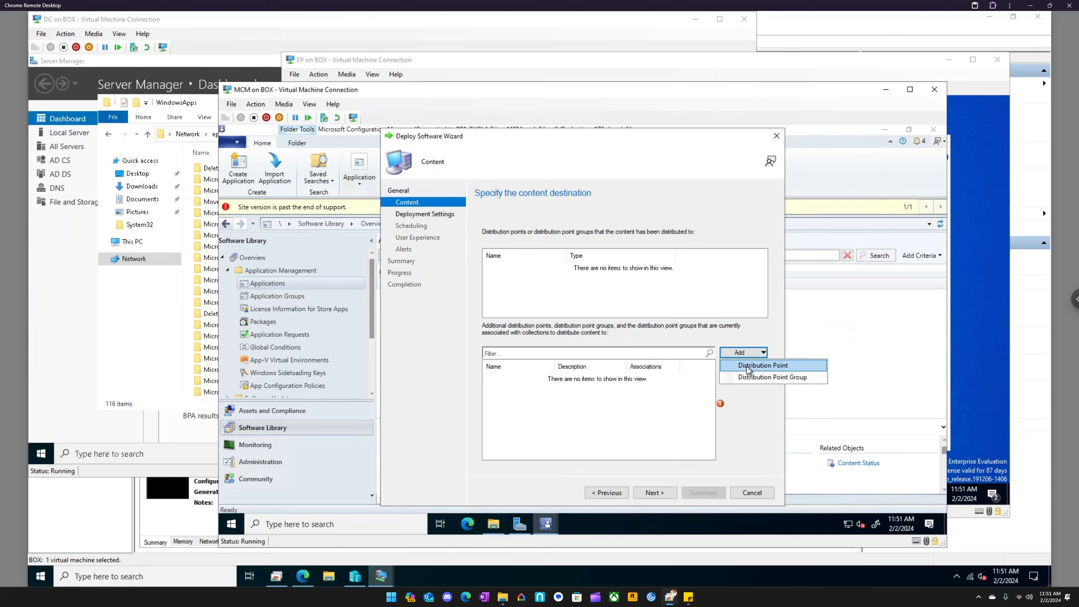
click(748, 366)
click(440, 281)
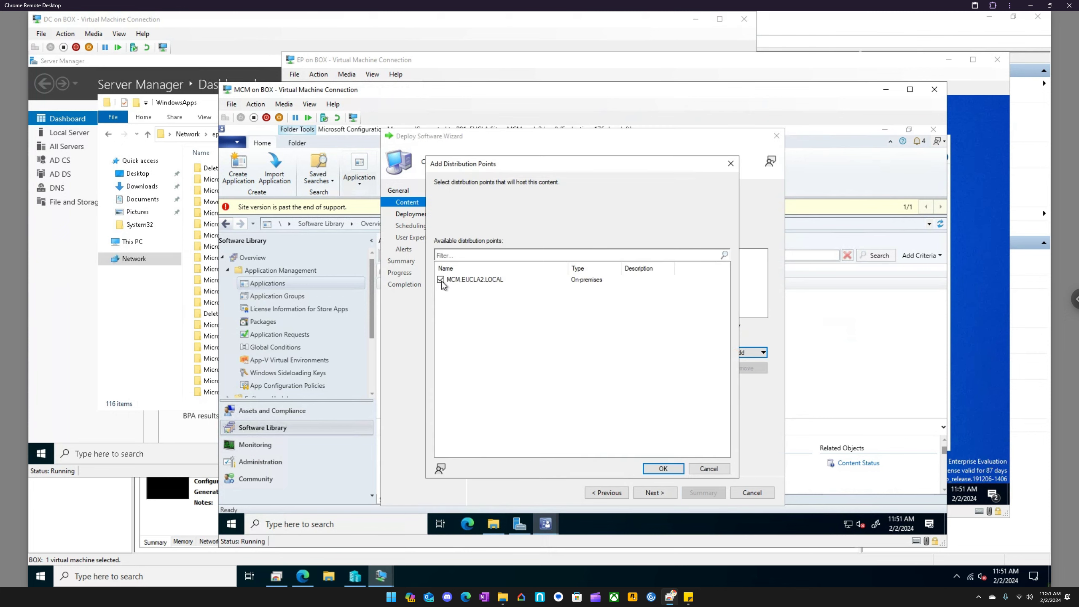
click(658, 469)
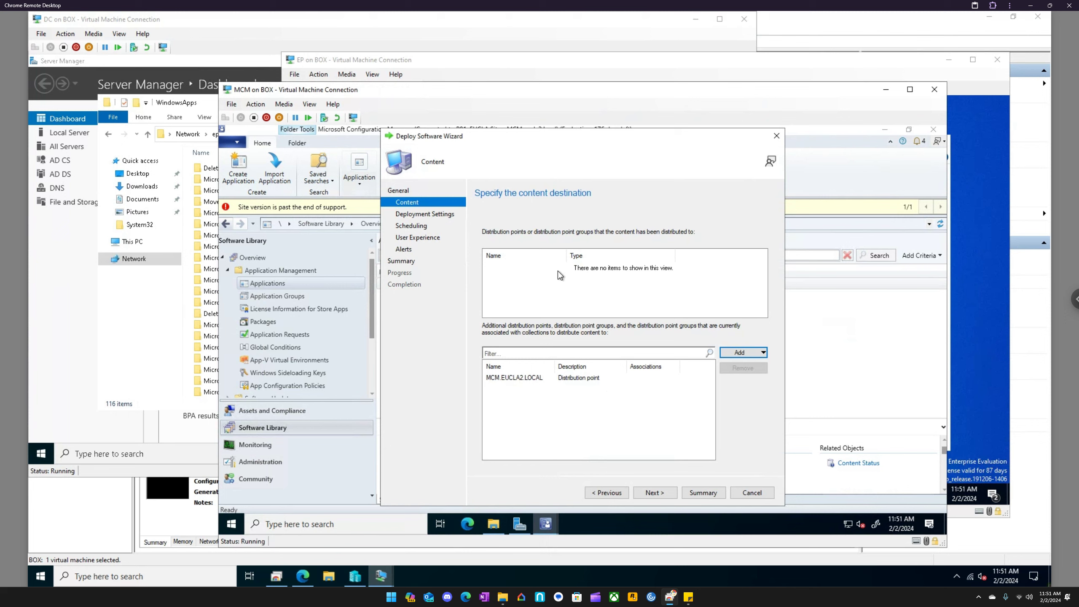
click(658, 495)
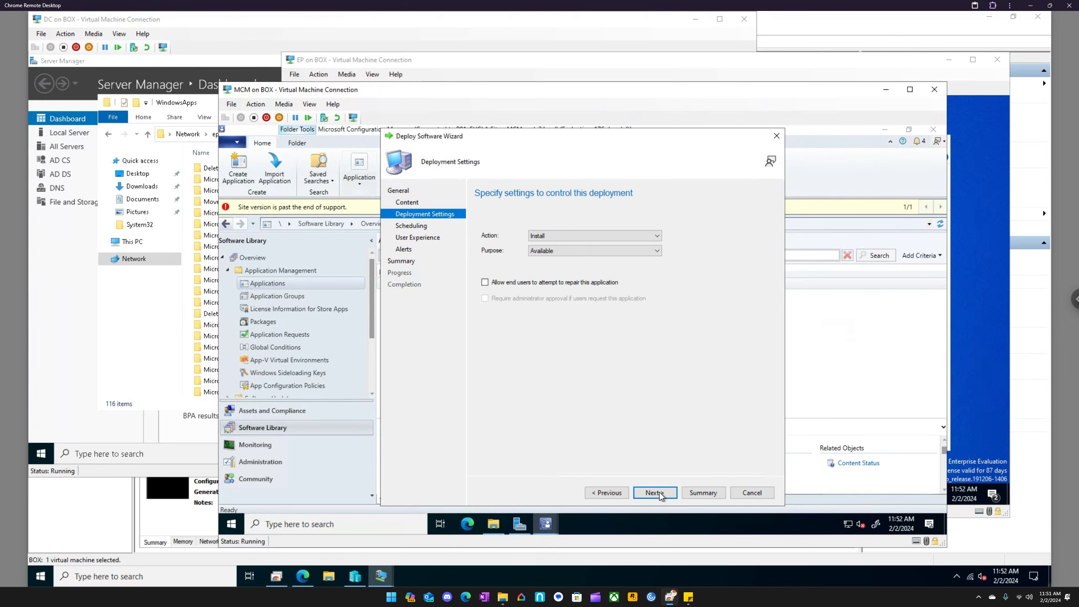
- Keep the deployment action as Install with purpose Available, and leave the availability unscheduled
click(565, 236)
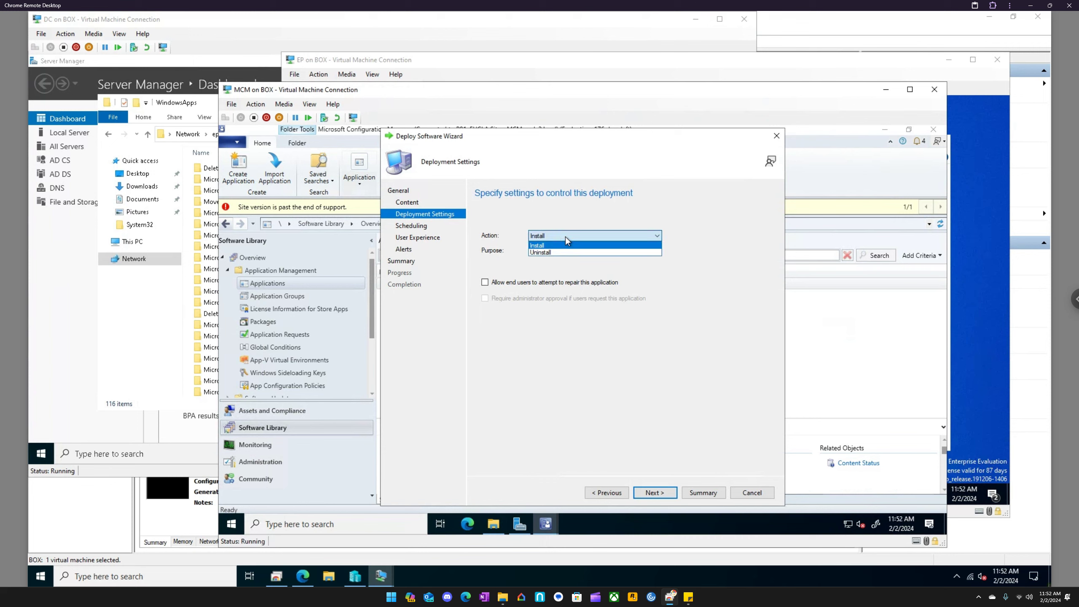
click(565, 236)
click(567, 250)
click(566, 249)
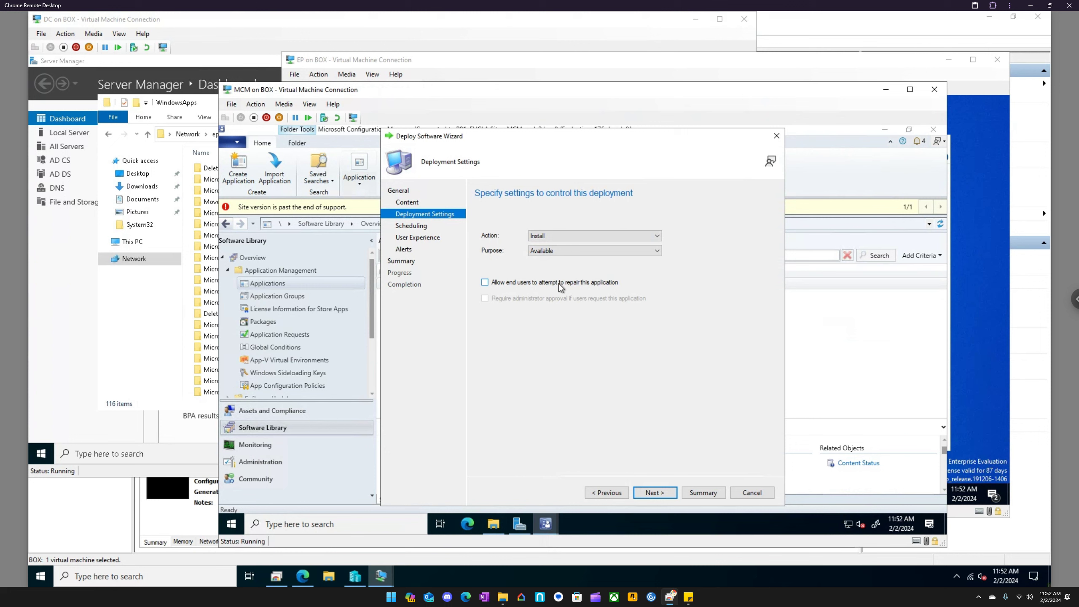
click(655, 493)
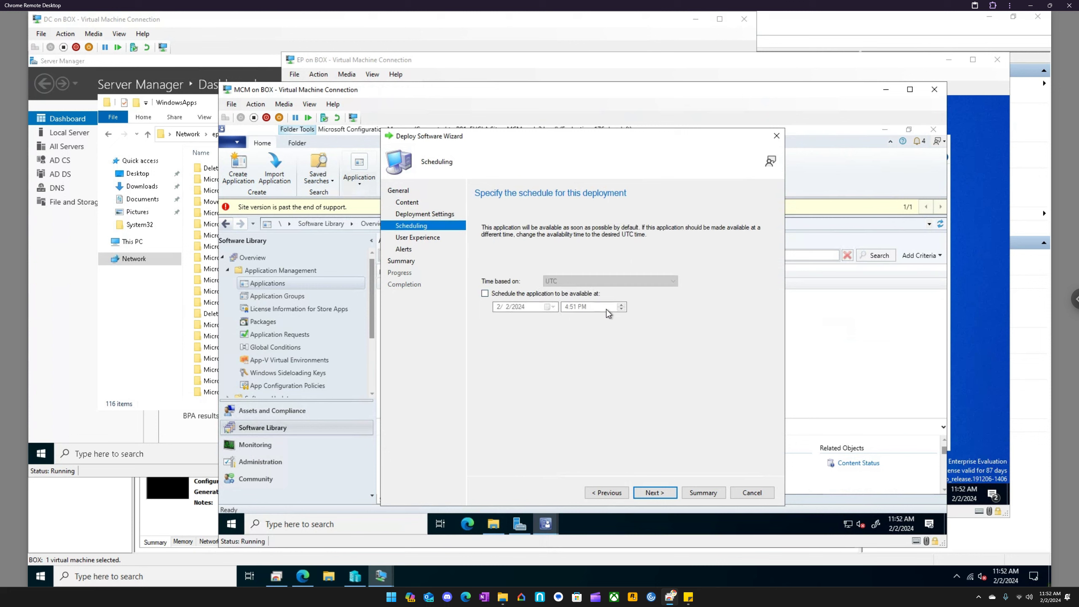
click(654, 493)
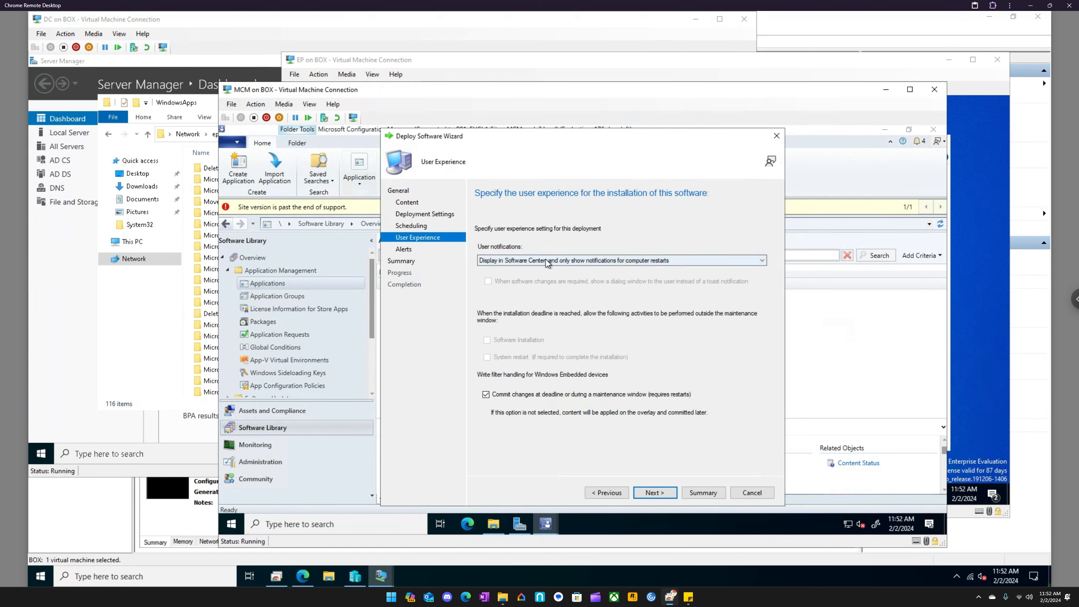
- Keep user notifications as display in Software Center with notifications only for computer restarts, and accept the default alert options
click(588, 261)
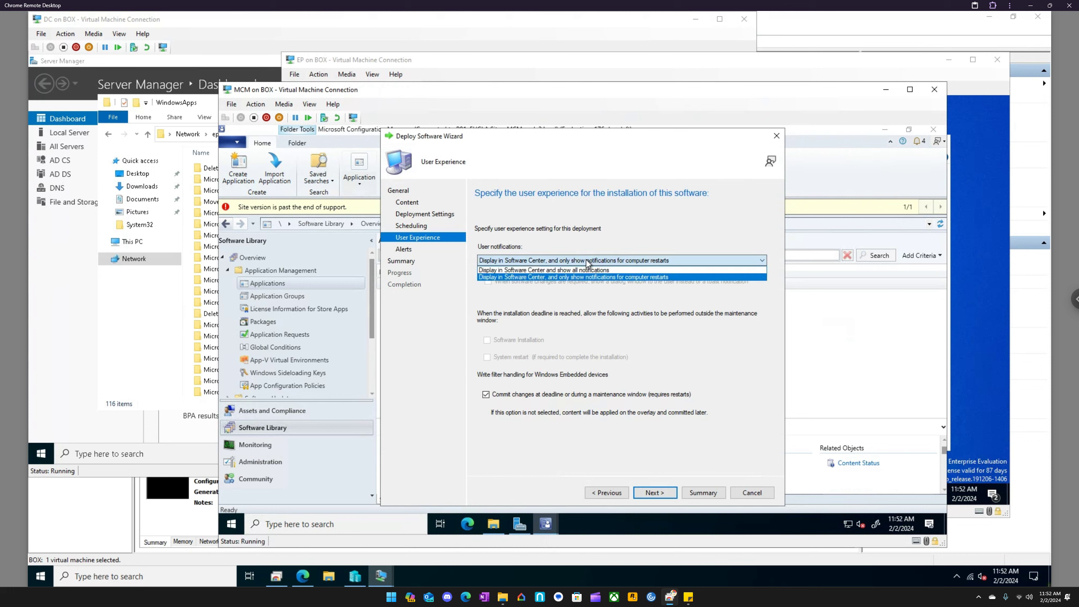
click(586, 246)
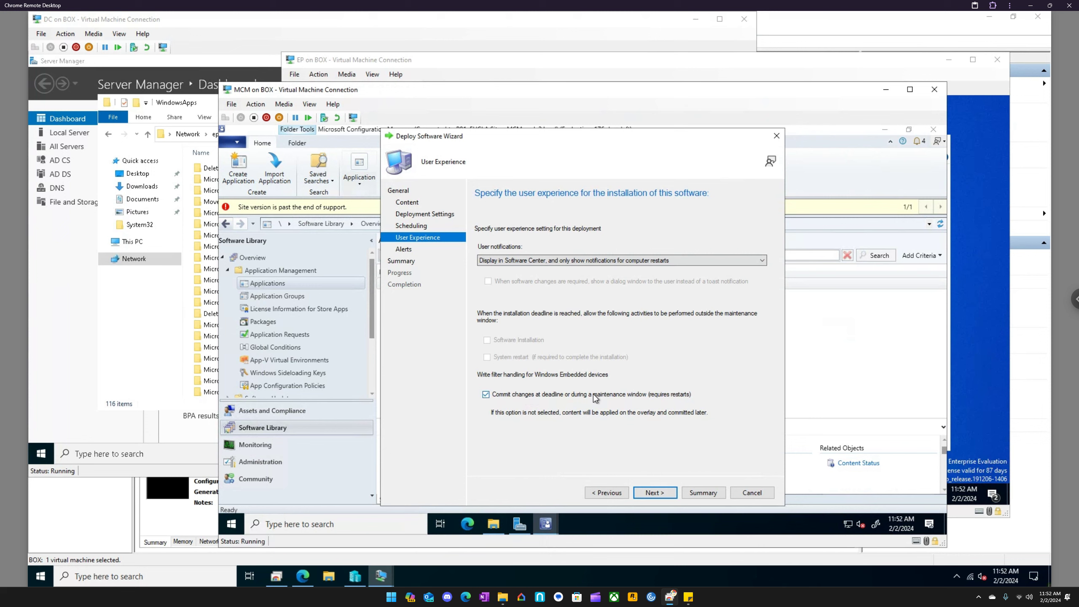
click(654, 492)
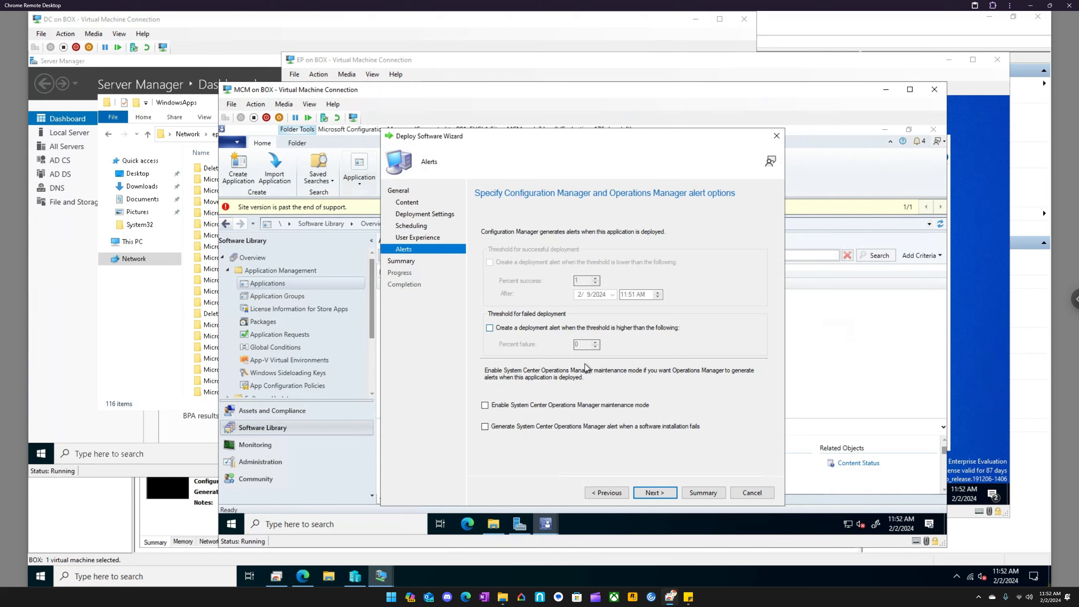
click(660, 494)
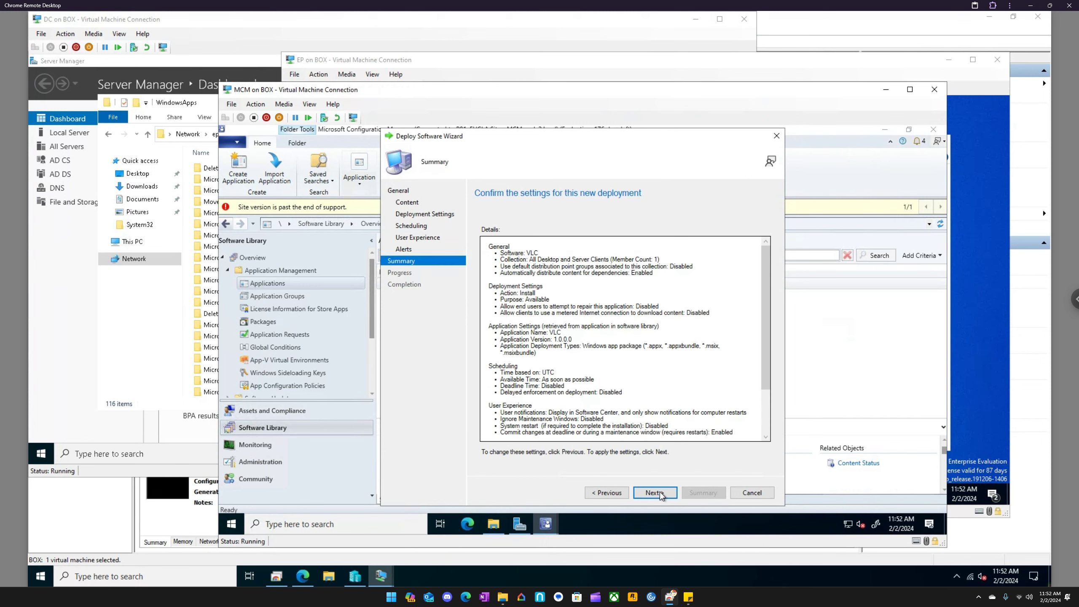
- Confirm the deployment summary to create the VLC deployment and review its completion details
click(660, 493)
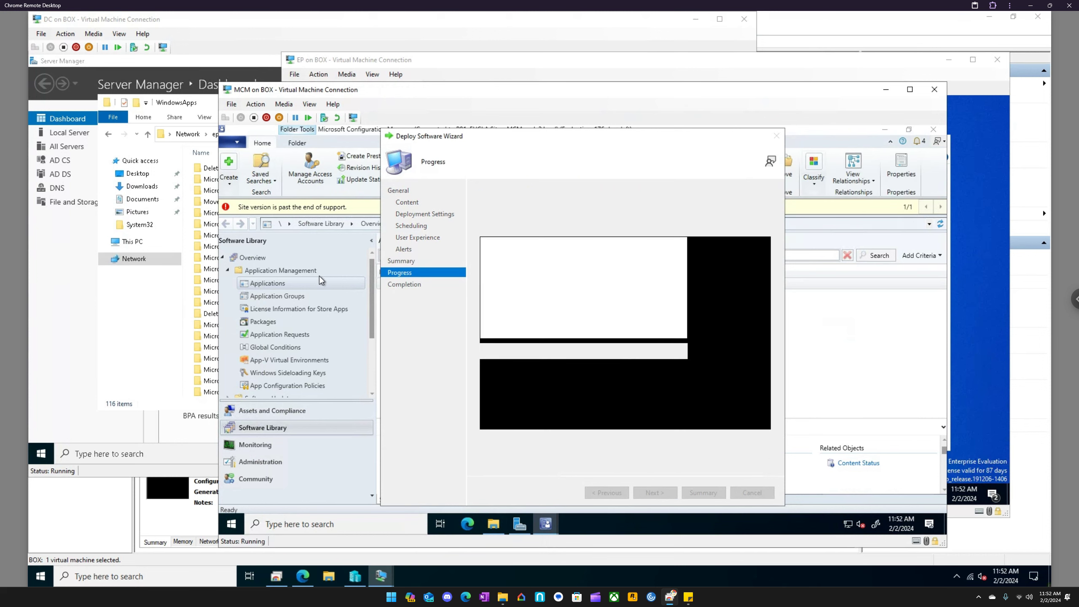
scroll(626, 285, down, 4)
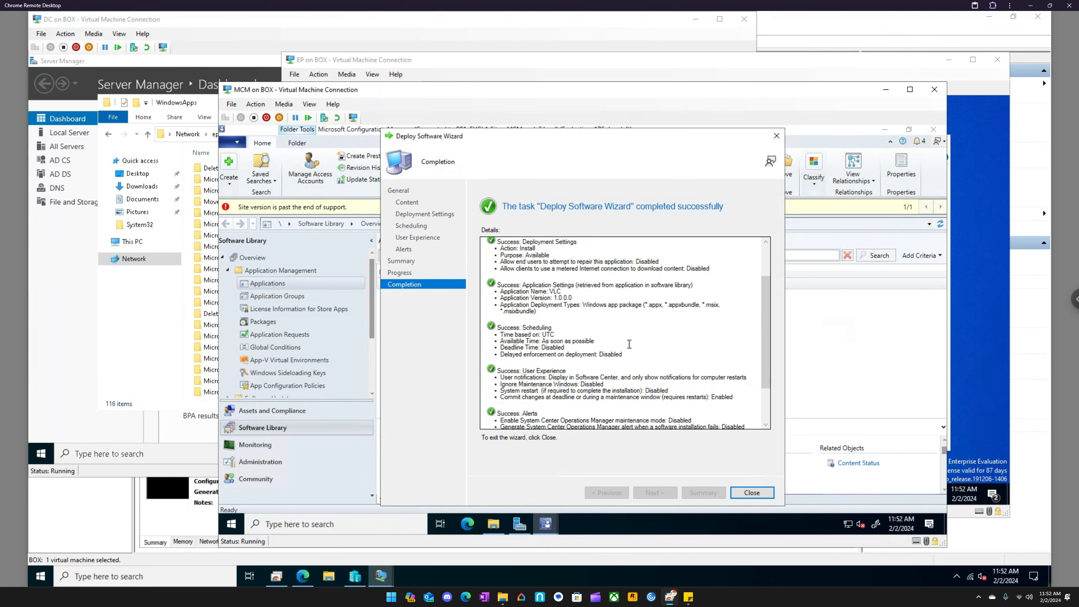
scroll(606, 405, down, 3)
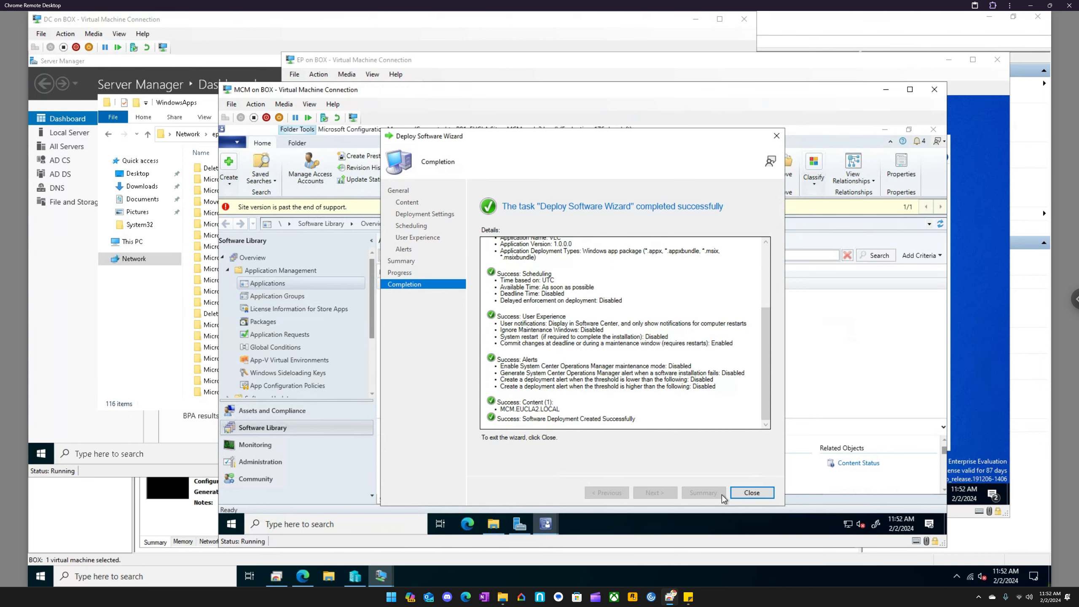
- Close the finished deployment wizard and review the VLC application's deployment types and its deployment to All Desktop and Server Clients
click(752, 492)
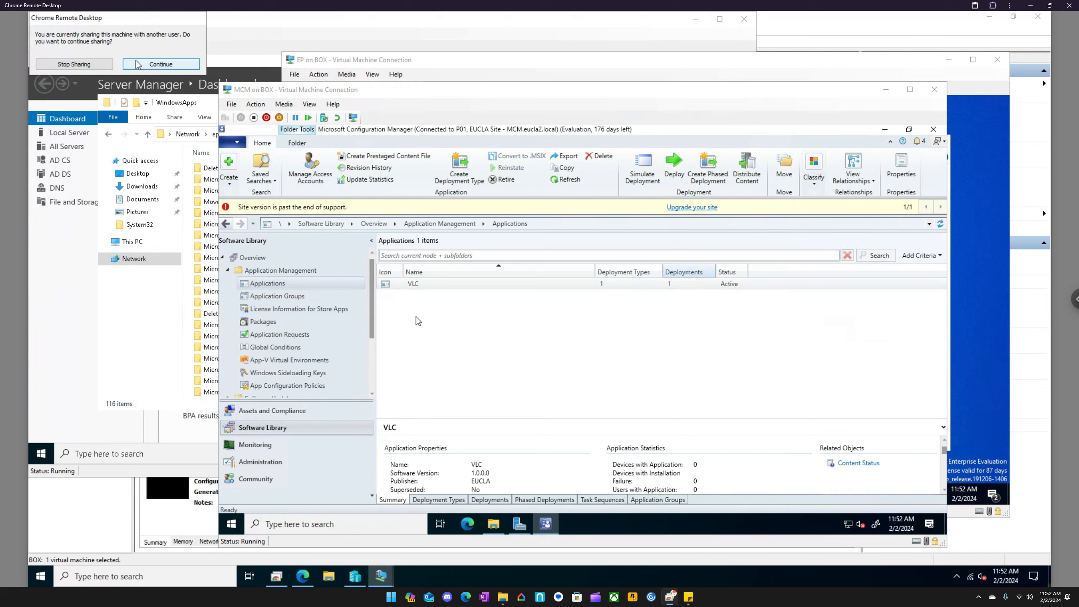
click(160, 64)
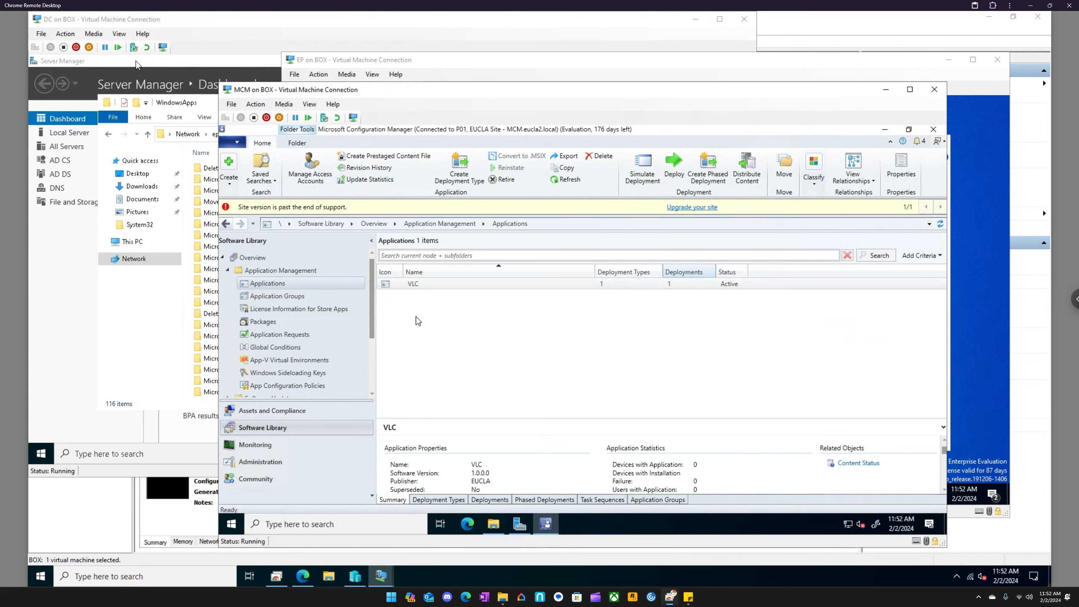
click(450, 501)
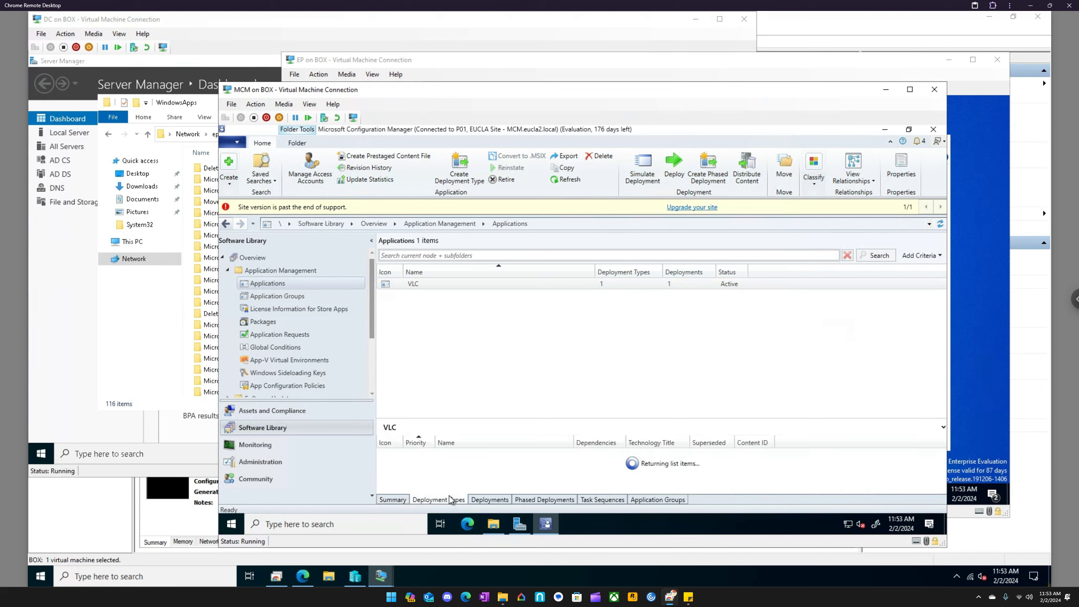
click(487, 457)
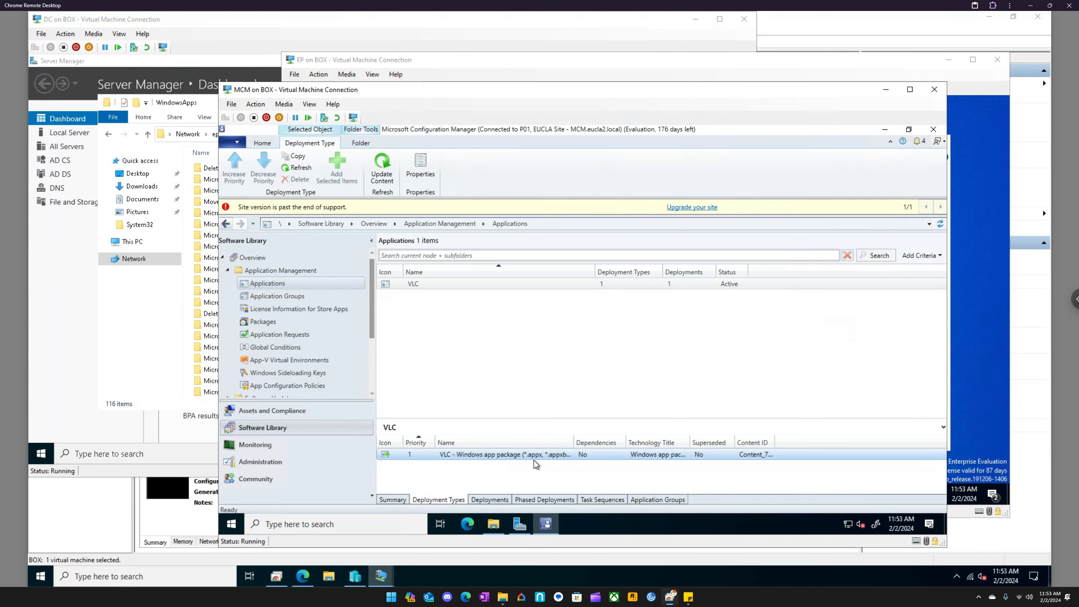
click(495, 500)
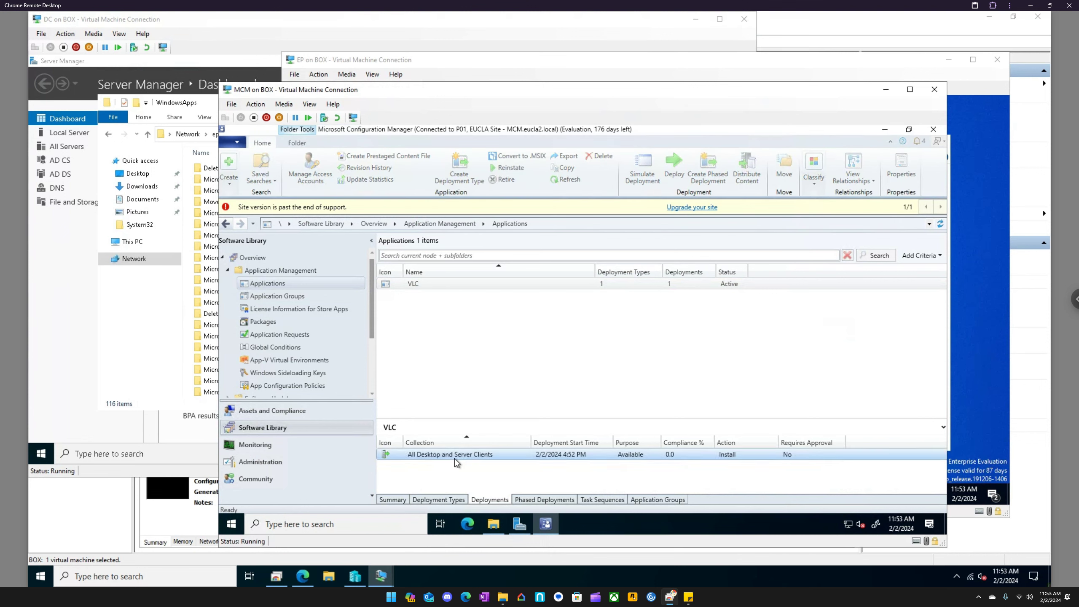
click(455, 458)
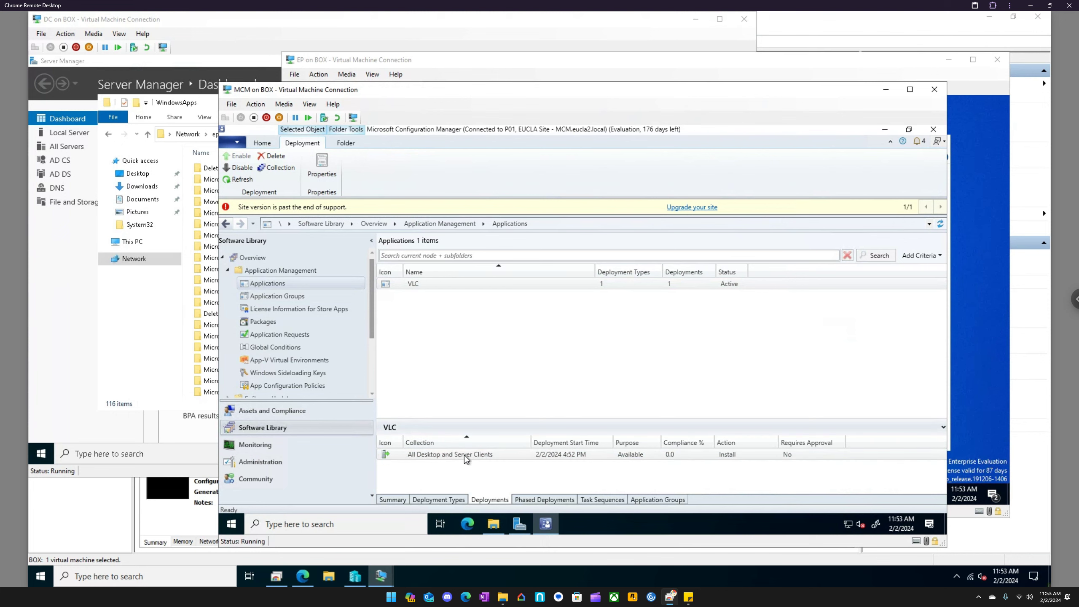
- Switch to the EP virtual machine and open Software Center
mouse_move(381, 576)
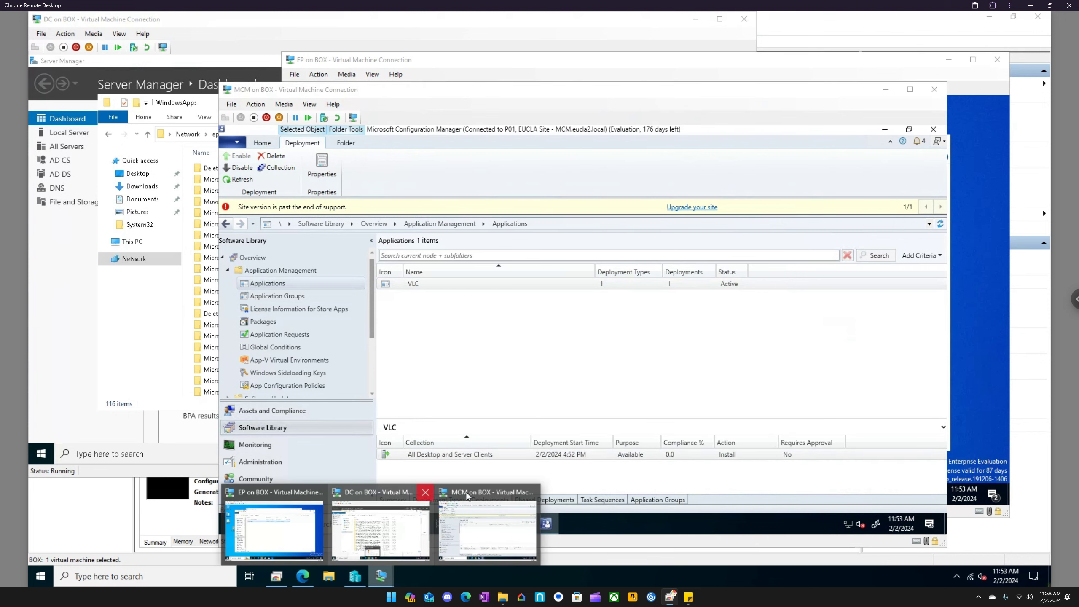
click(296, 495)
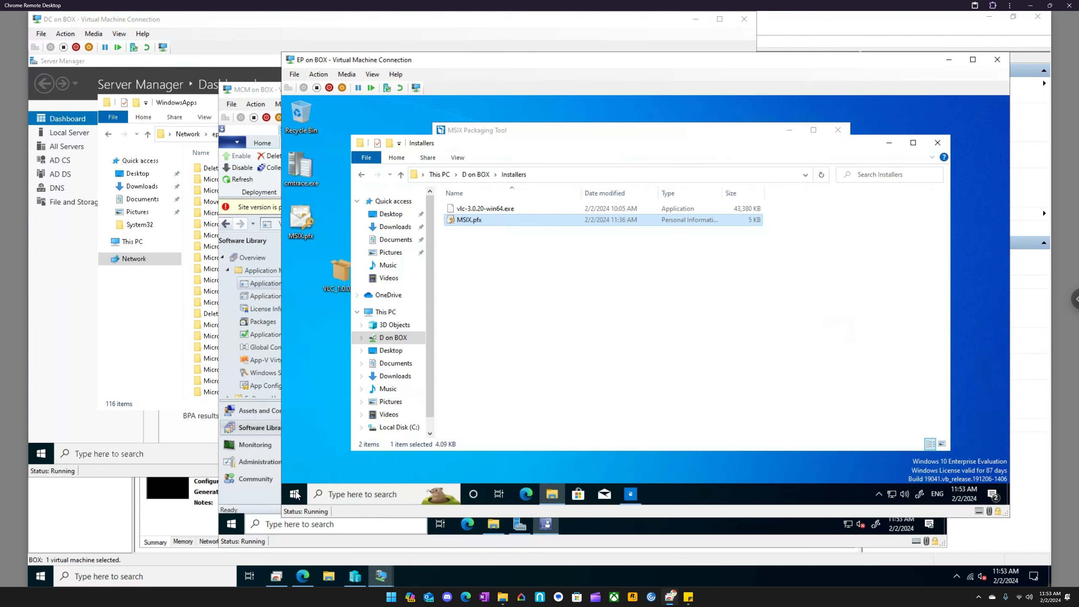
click(296, 494)
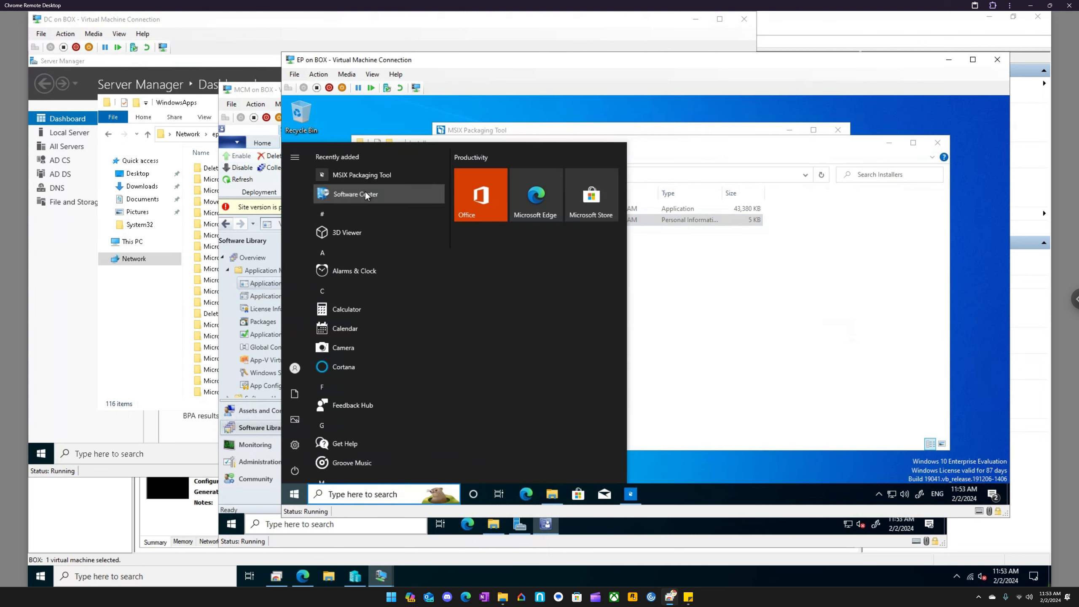
click(365, 194)
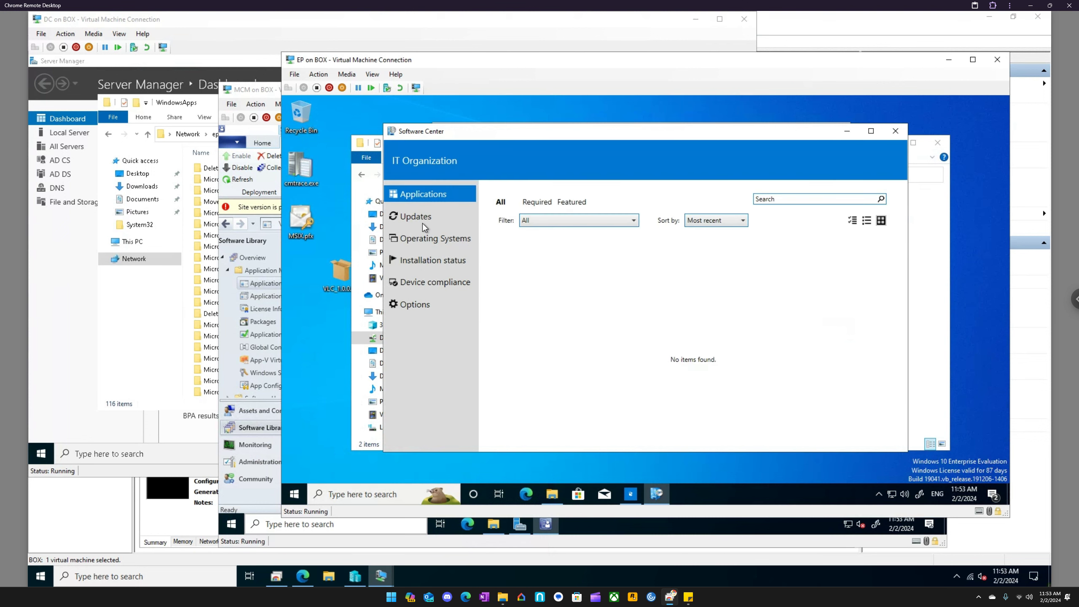
- Open Control Panel on the EP virtual machine
click(360, 494)
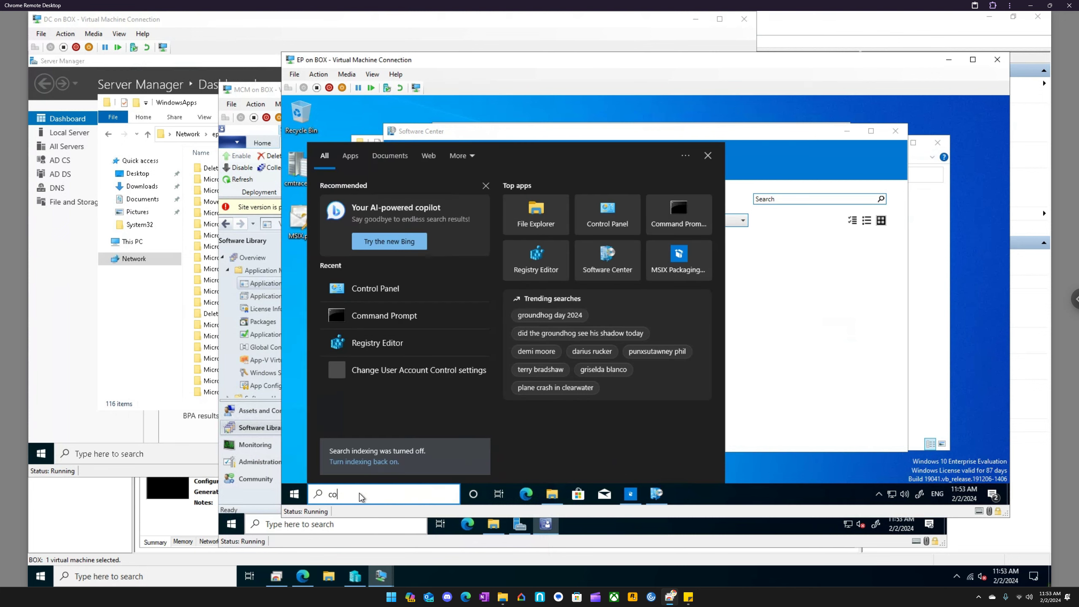
text(control)
key(Return)
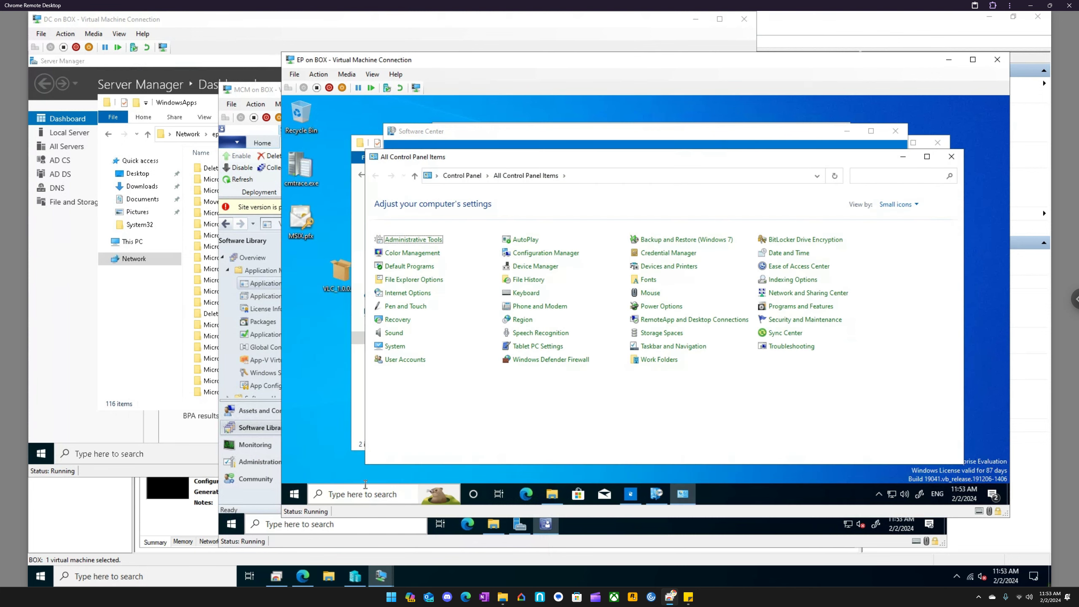
- Return to Software Center and check its installation status and available applications for VLC
click(475, 138)
click(432, 262)
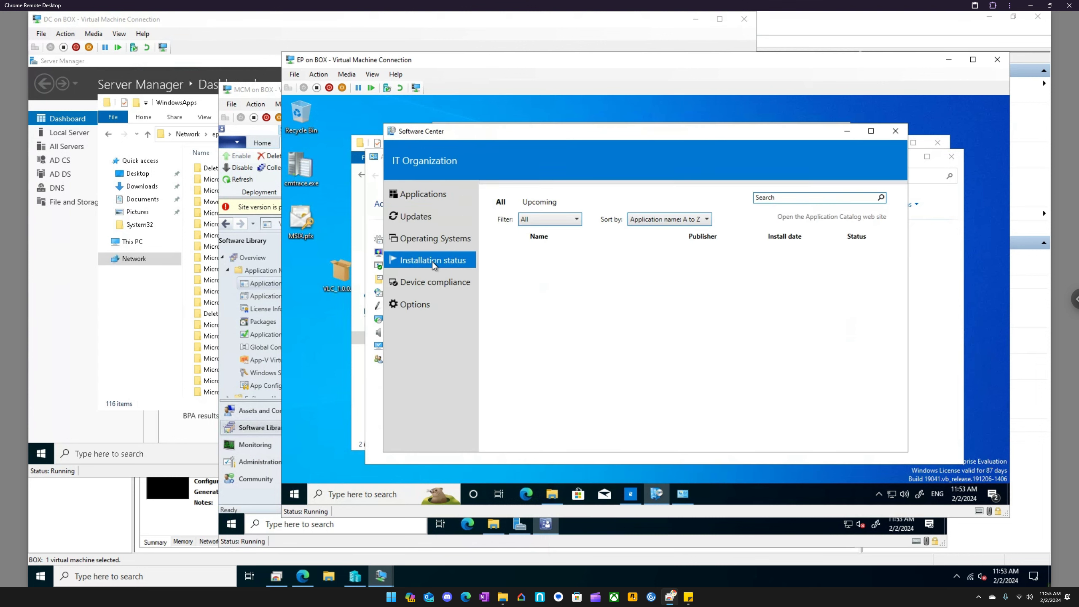
click(417, 196)
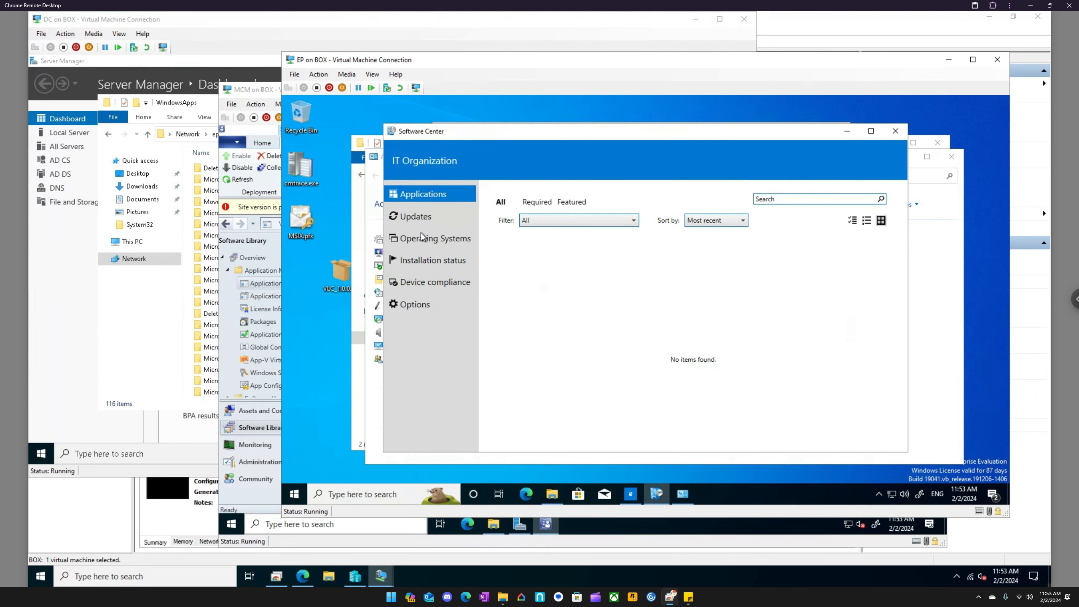
- Run the Application Deployment Evaluation Cycle from the Configuration Manager client properties in Control Panel
click(683, 494)
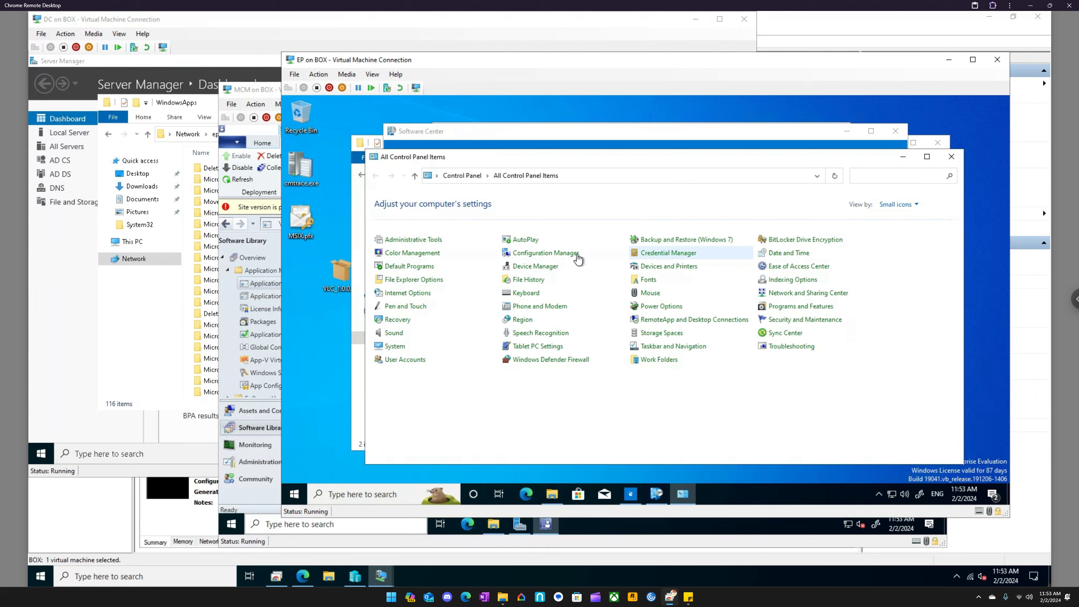
click(560, 255)
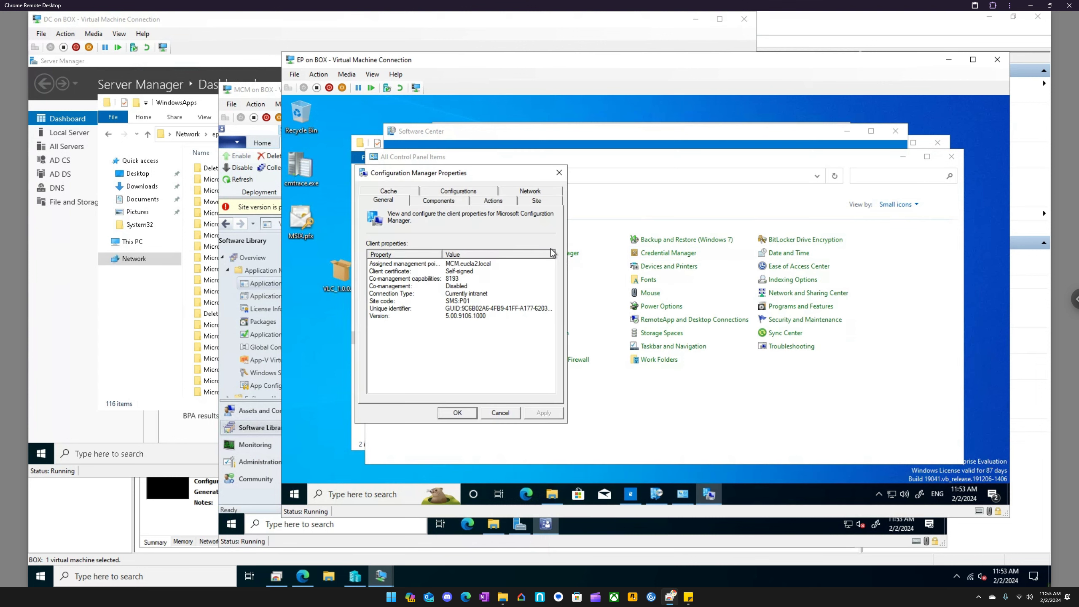
click(494, 201)
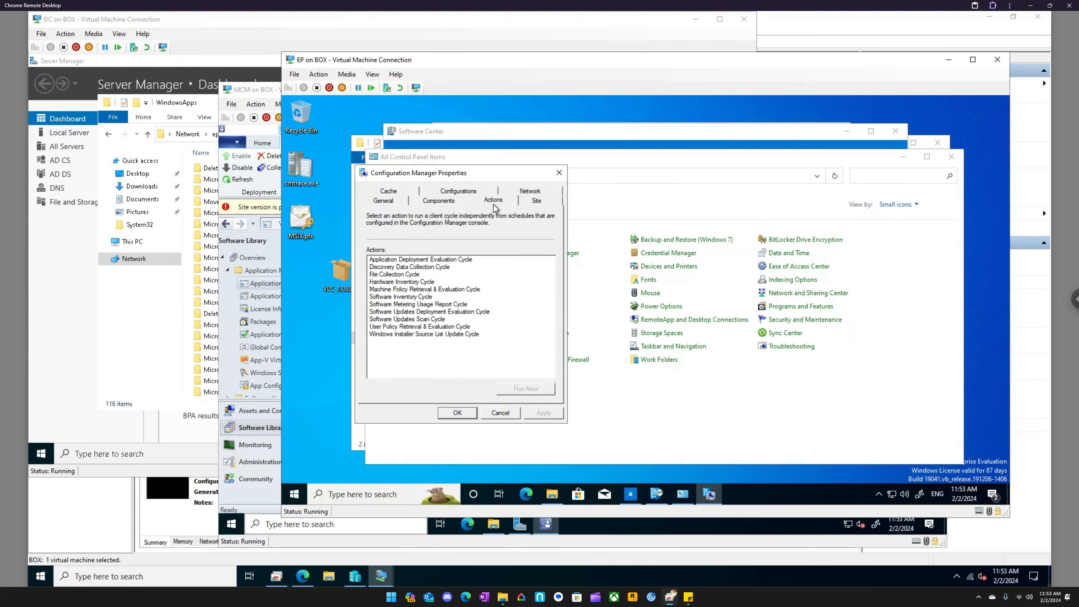
click(450, 260)
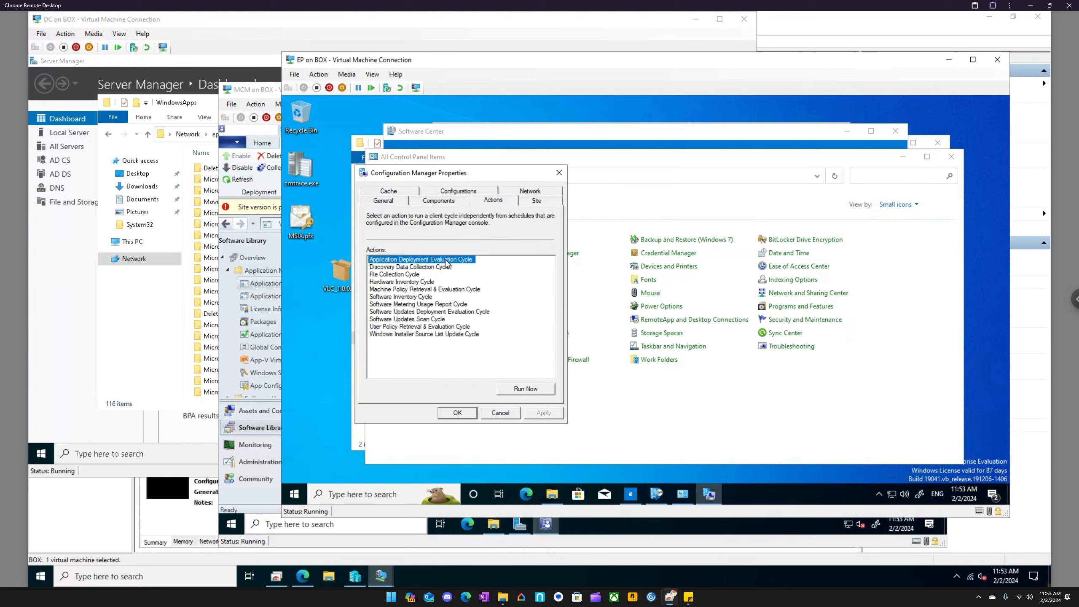
click(525, 388)
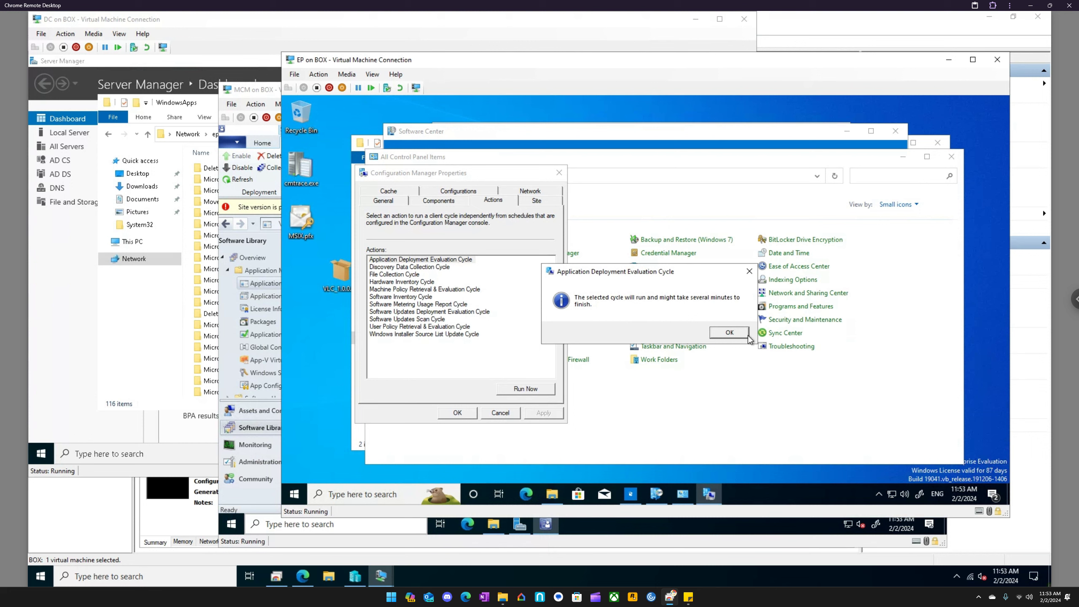
click(734, 333)
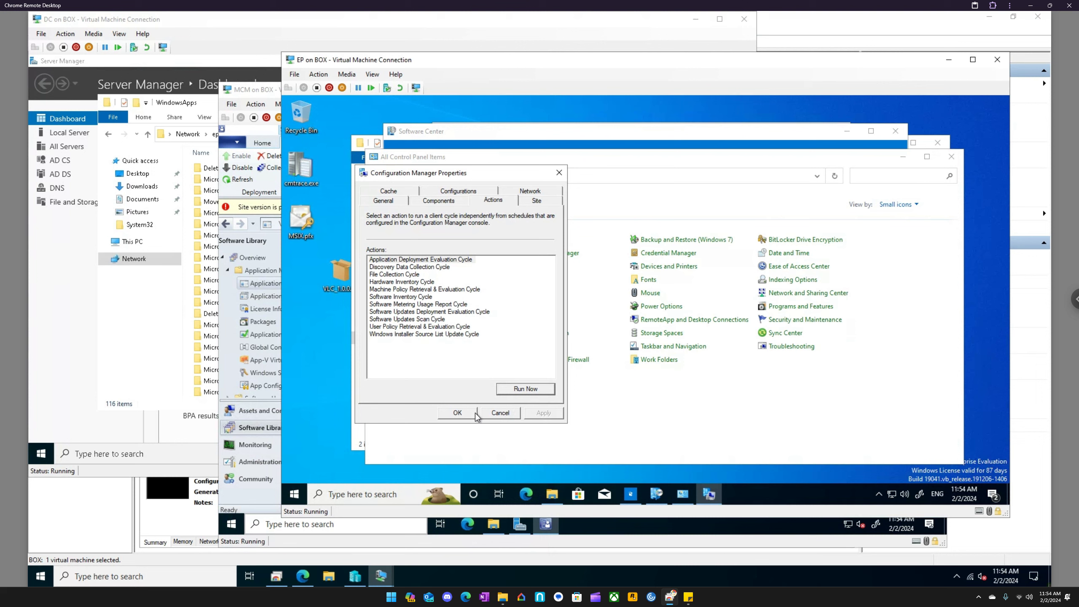
- Recheck the application list in Software Center for VLC, repeatedly reloading it by alternating with other views such as Updates
click(658, 495)
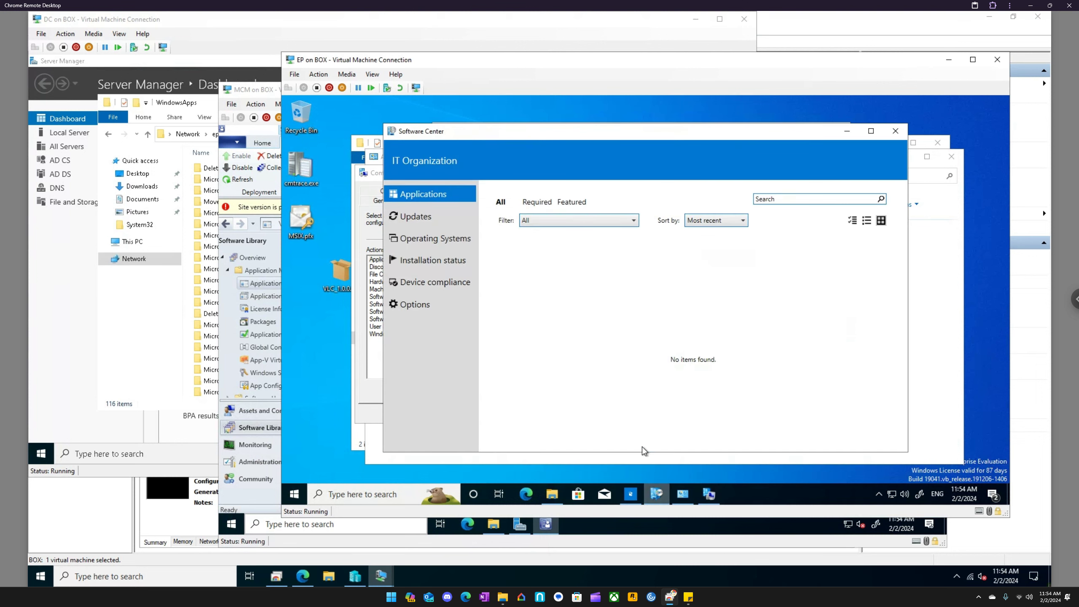
click(420, 217)
click(425, 194)
click(424, 212)
click(425, 198)
click(428, 214)
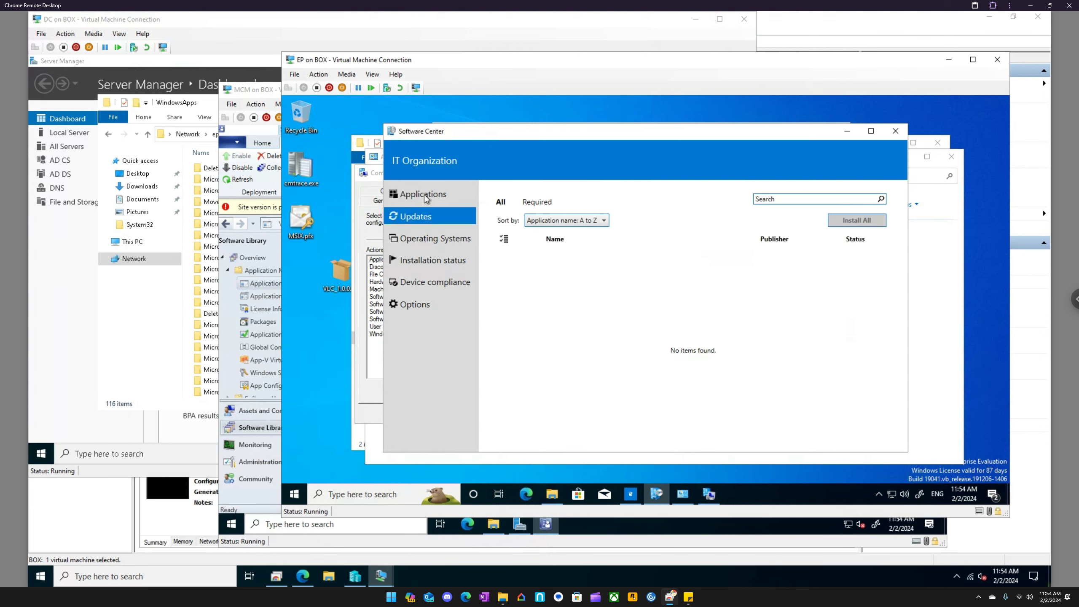
click(425, 196)
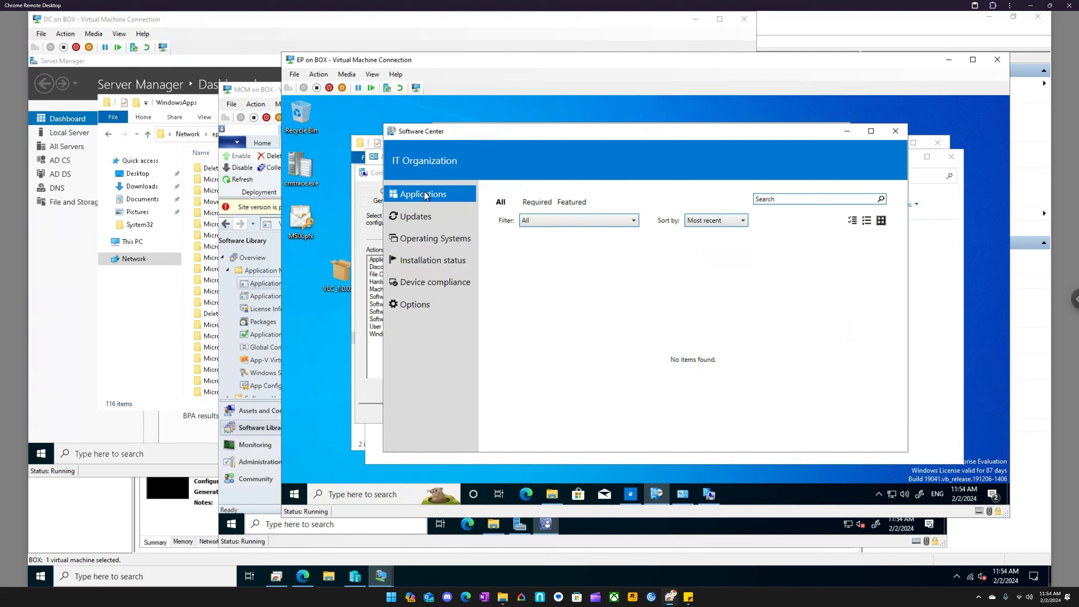
click(420, 217)
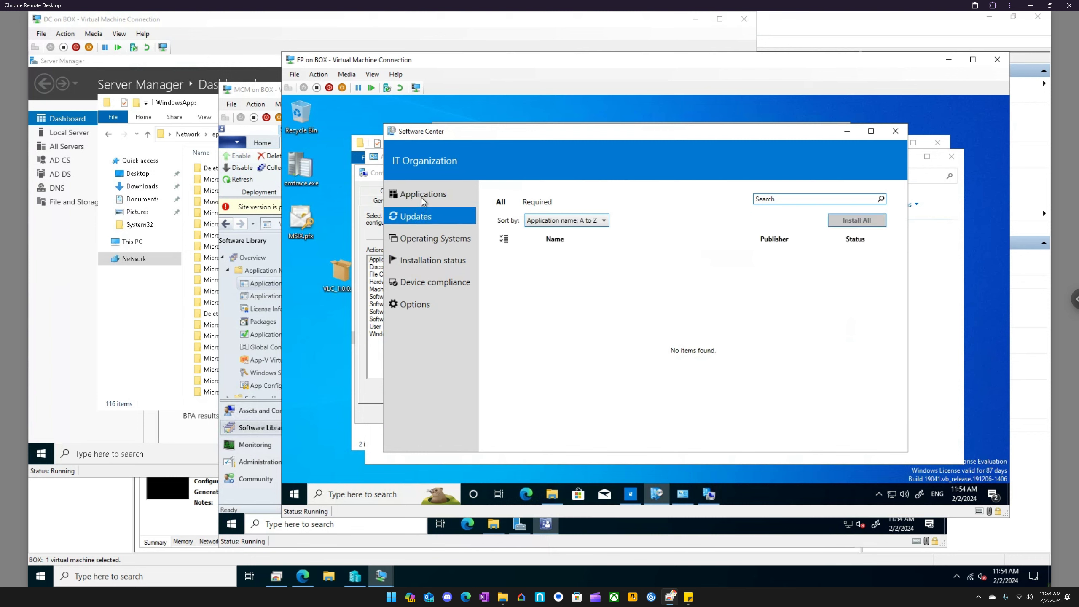
click(422, 198)
click(417, 218)
click(420, 197)
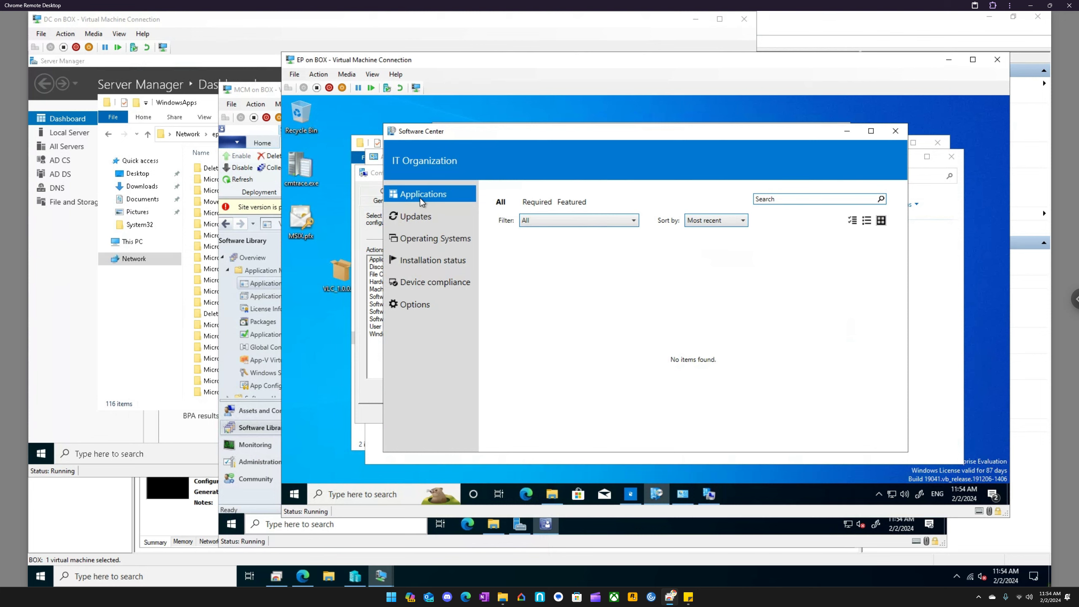
click(420, 218)
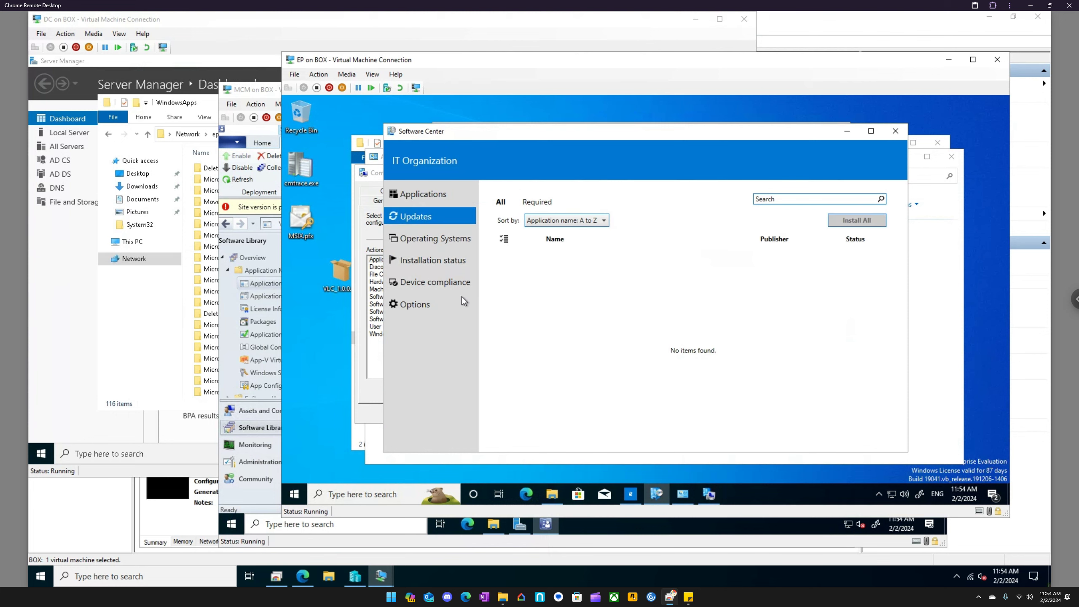
click(454, 285)
click(434, 197)
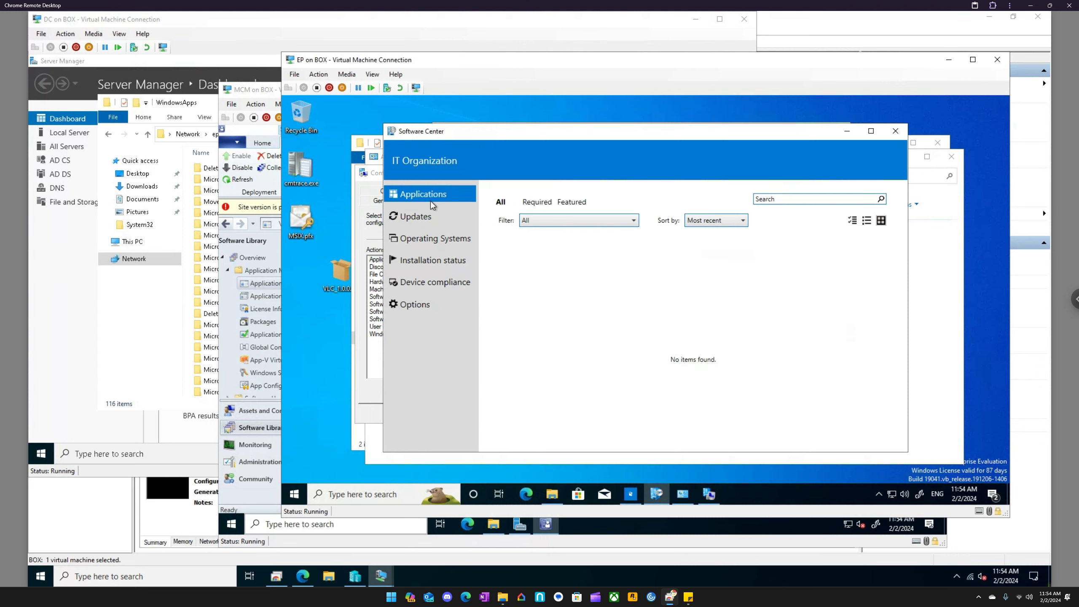
click(421, 217)
click(427, 199)
- Switch to the MCM virtual machine, view VLC's application groups, and look up the actions available for the EP device in Assets and Compliance
click(260, 498)
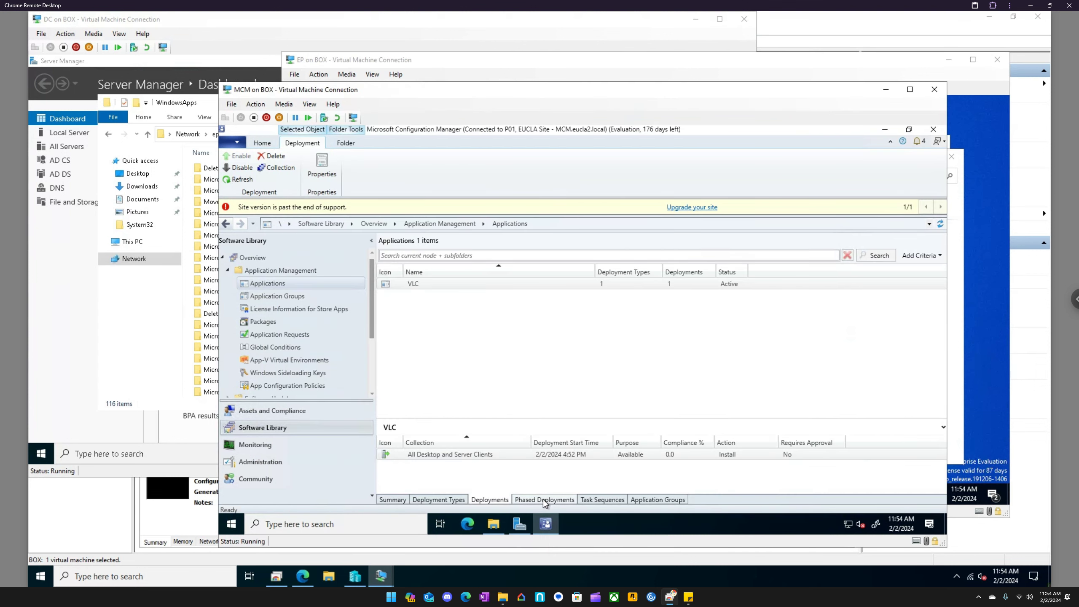
click(647, 502)
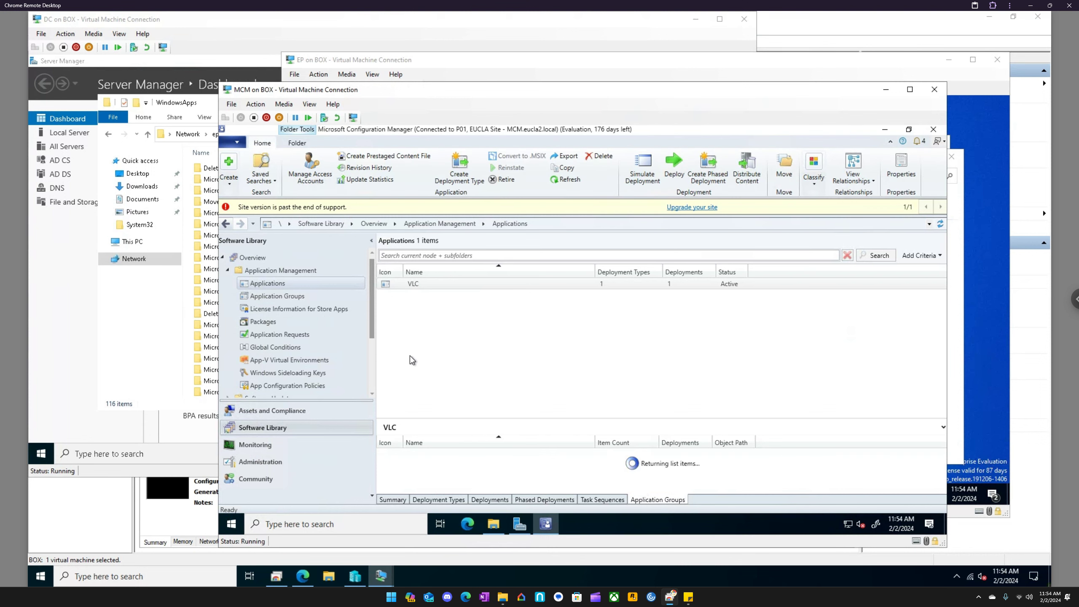
click(228, 271)
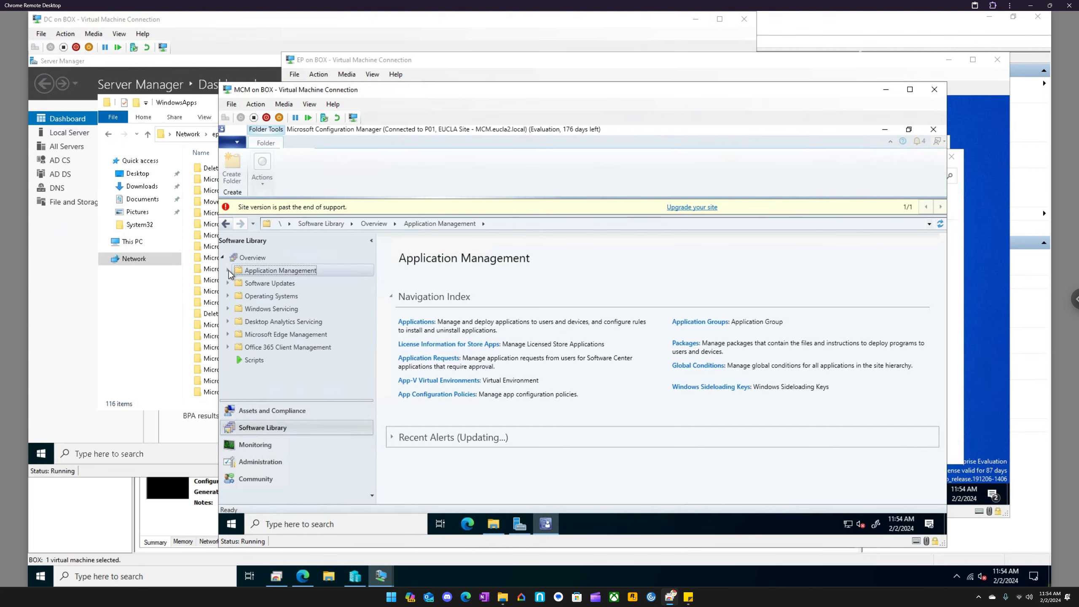
click(272, 410)
click(255, 284)
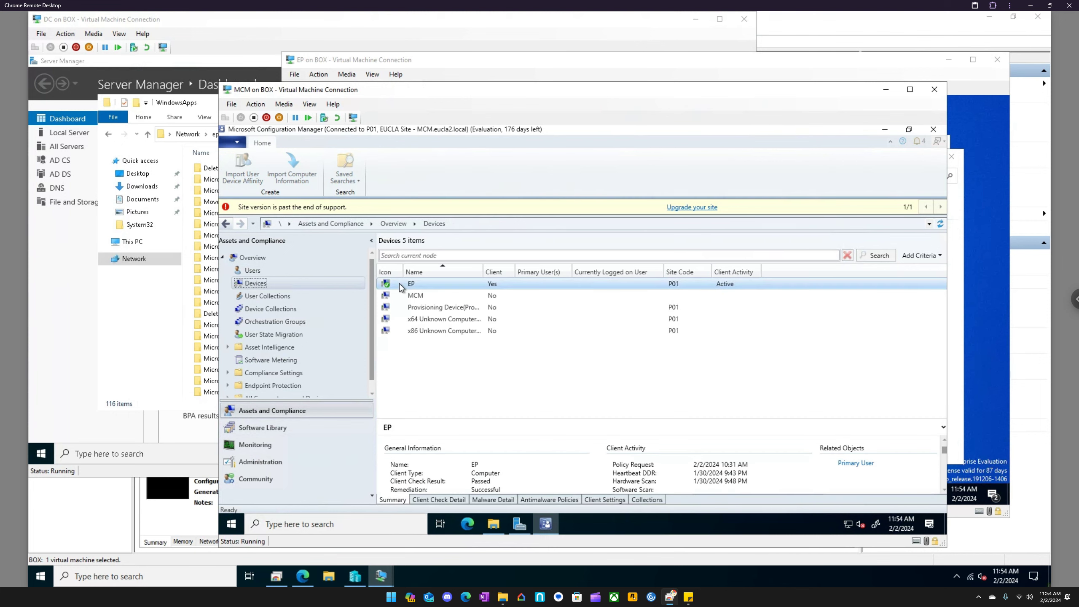
right_click(401, 288)
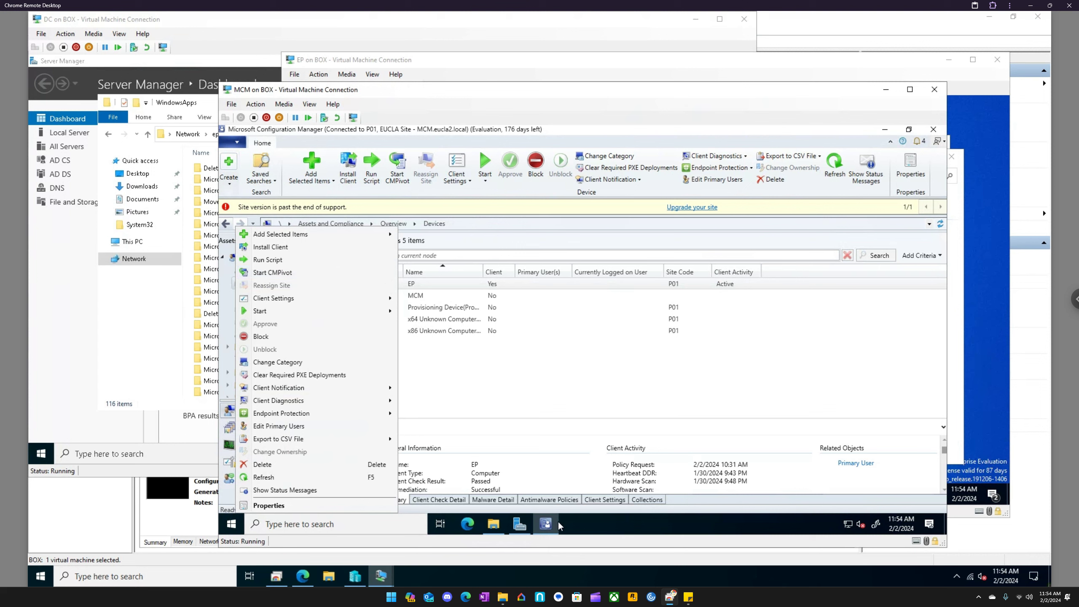
- Go back to the EP virtual machine and reload Software Center's application list to look for VLC again
click(382, 575)
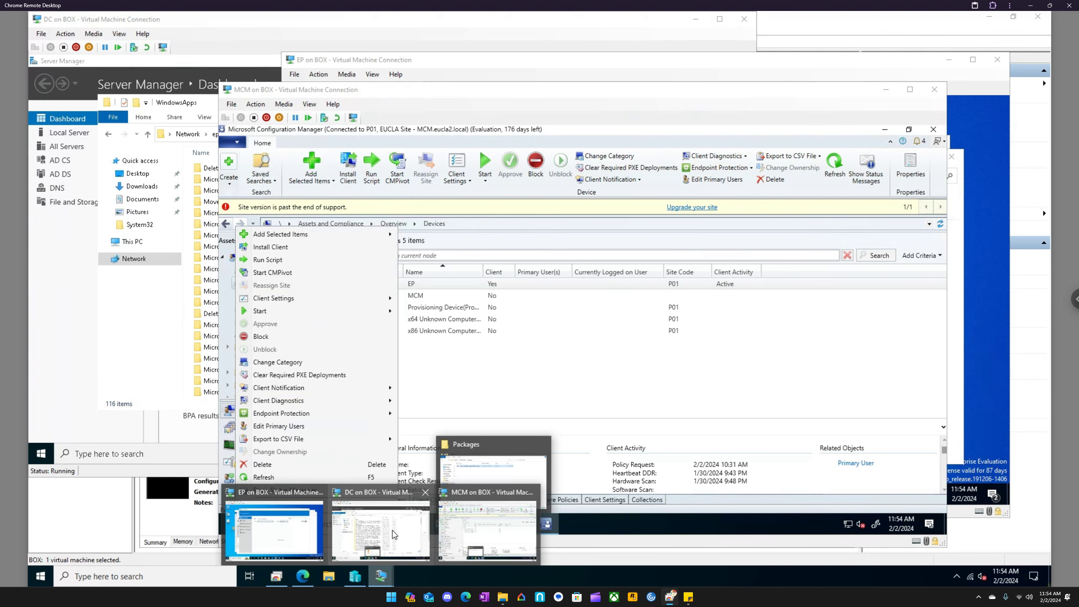
click(283, 496)
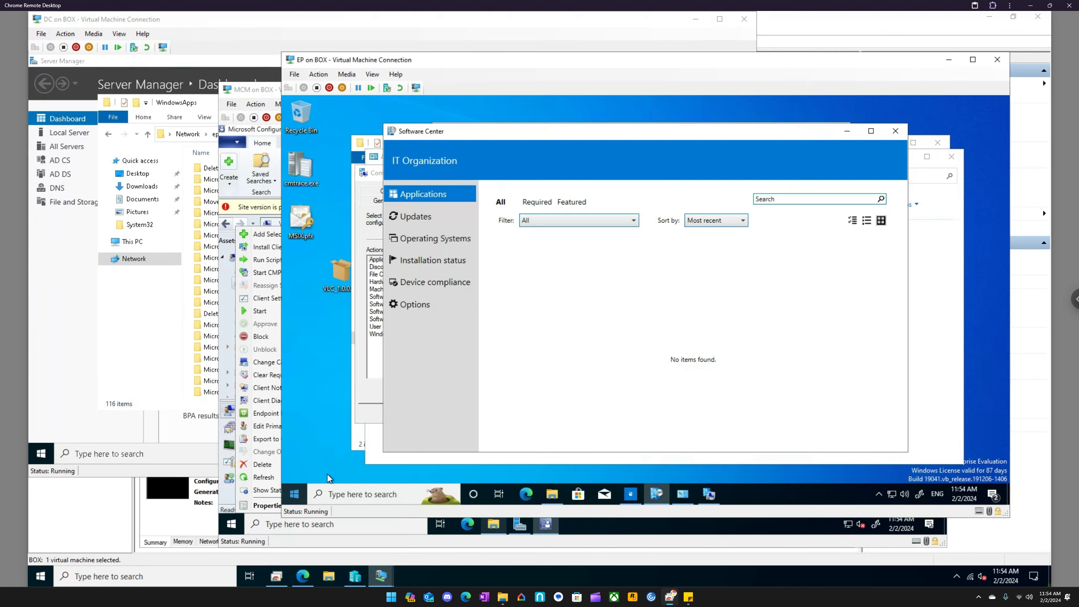
click(422, 218)
click(420, 203)
- Switch to File Explorer and go to the Package Cache folder under ProgramData on Local Disk (C:)
click(552, 494)
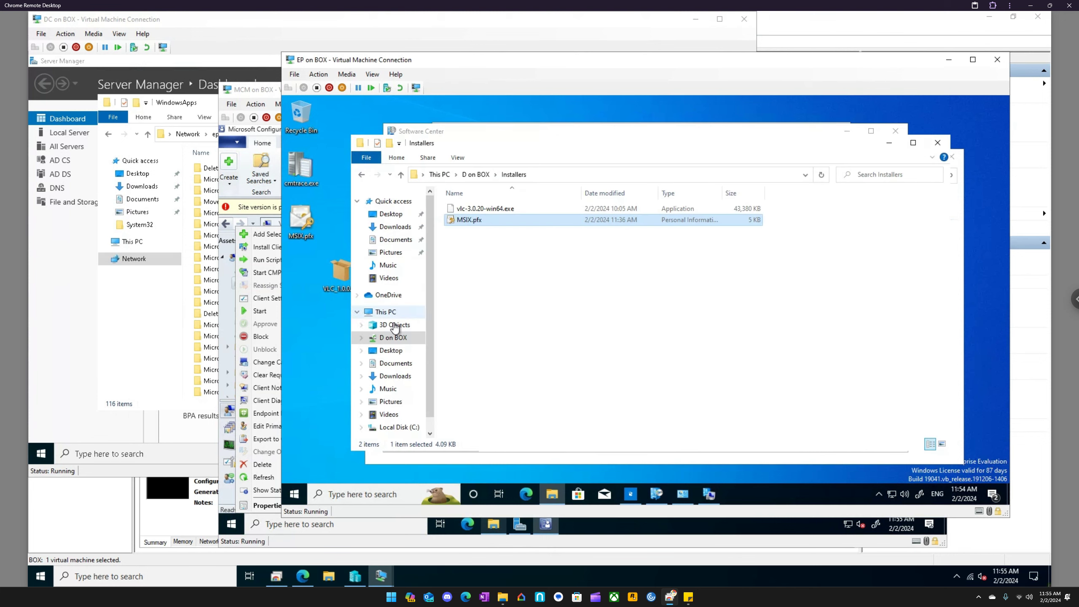
click(385, 312)
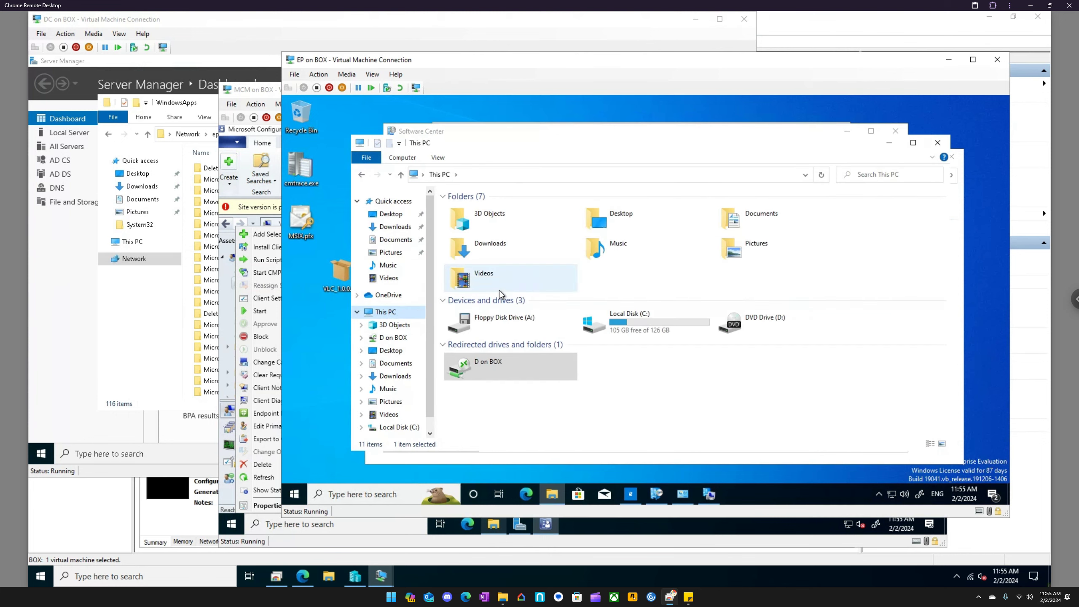
double_click(627, 322)
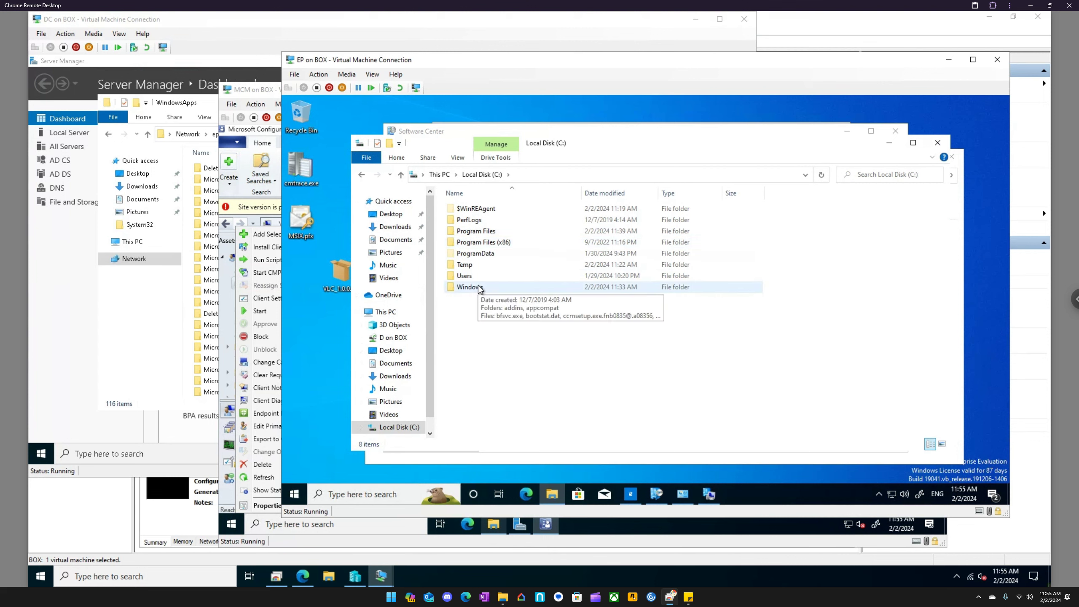
double_click(487, 252)
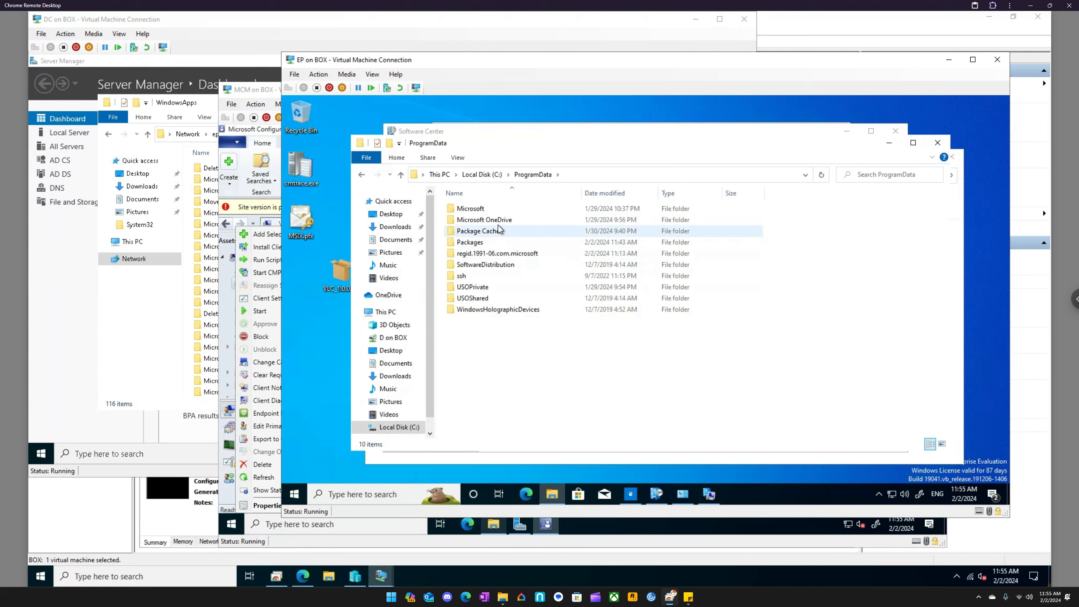
double_click(502, 232)
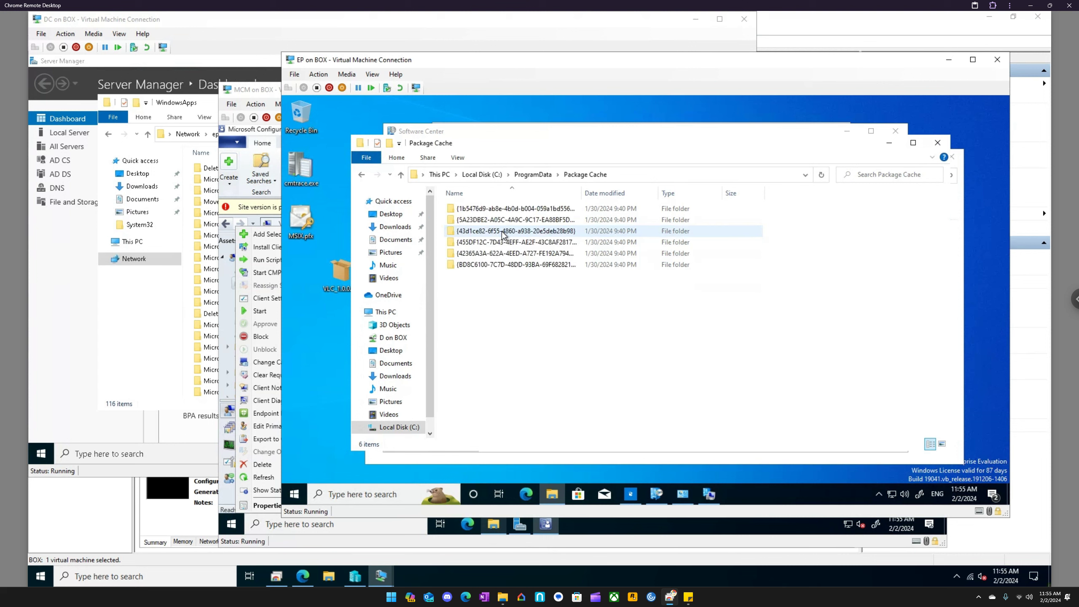
- Examine the contents of the first two package folders in Package Cache, including packages\vcRuntimeAdditional_amd64, and go back to ProgramData
double_click(513, 212)
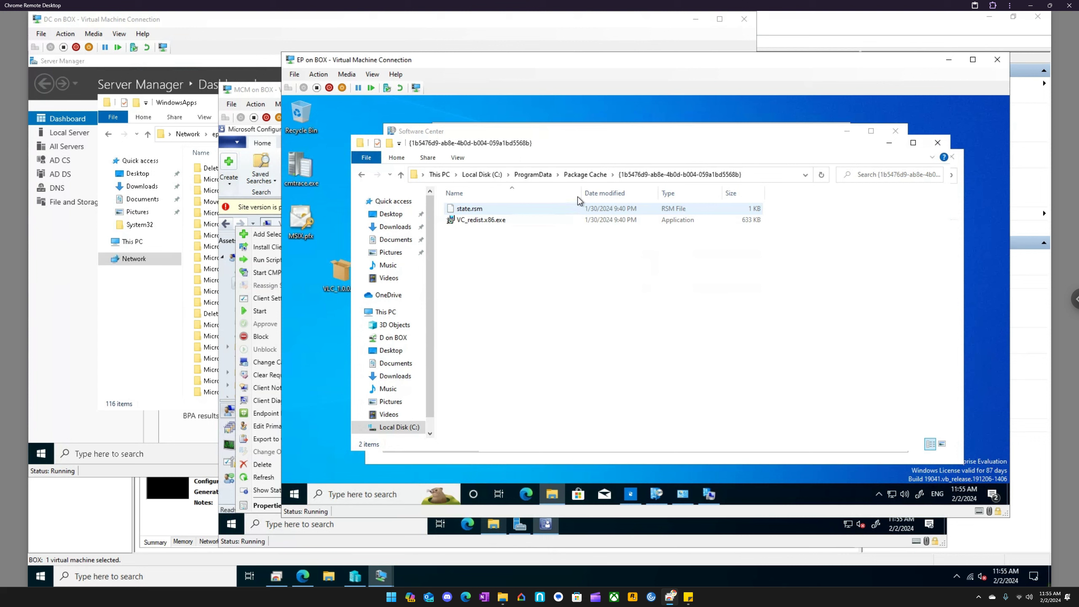
click(581, 175)
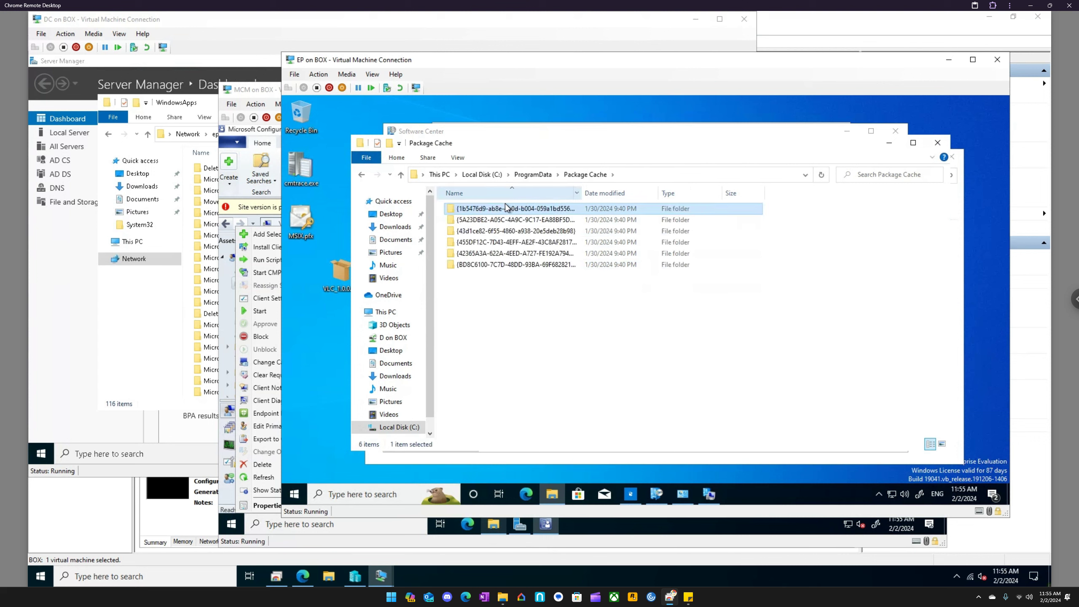
double_click(500, 219)
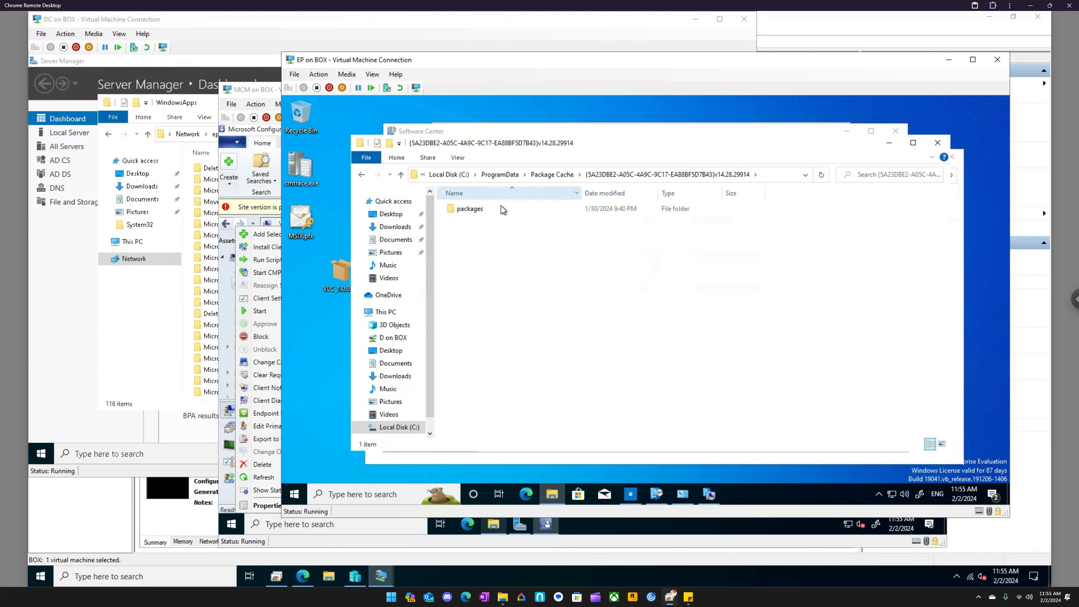
double_click(502, 208)
double_click(500, 207)
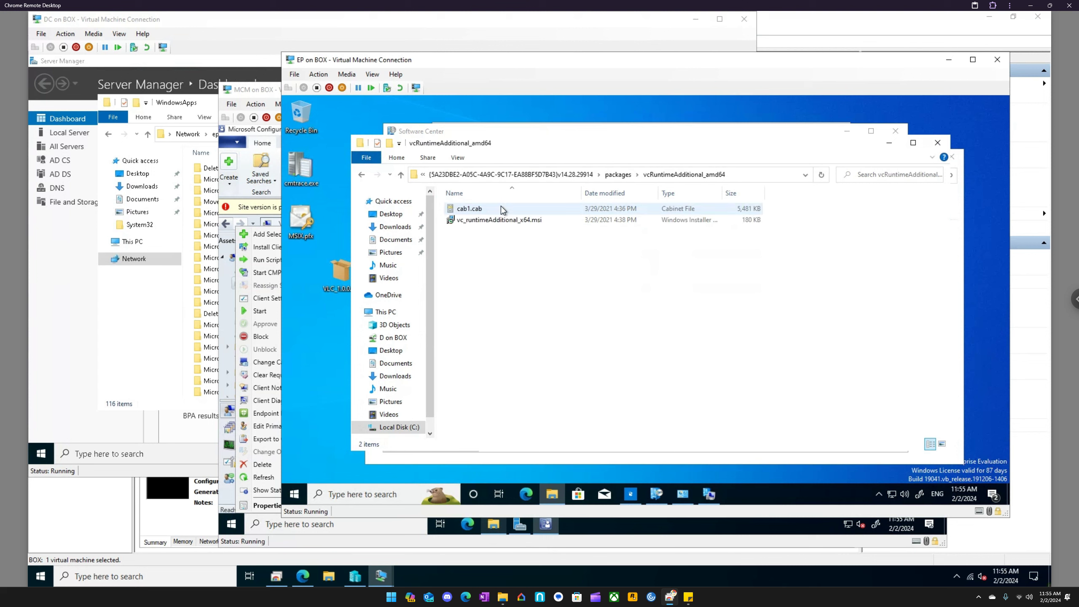
click(541, 175)
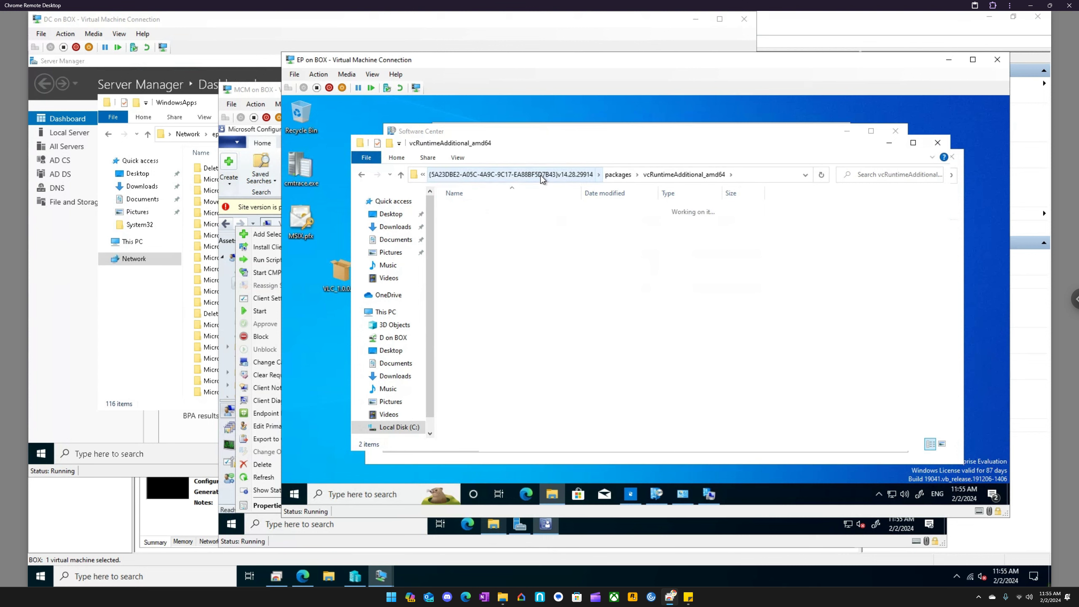
click(553, 175)
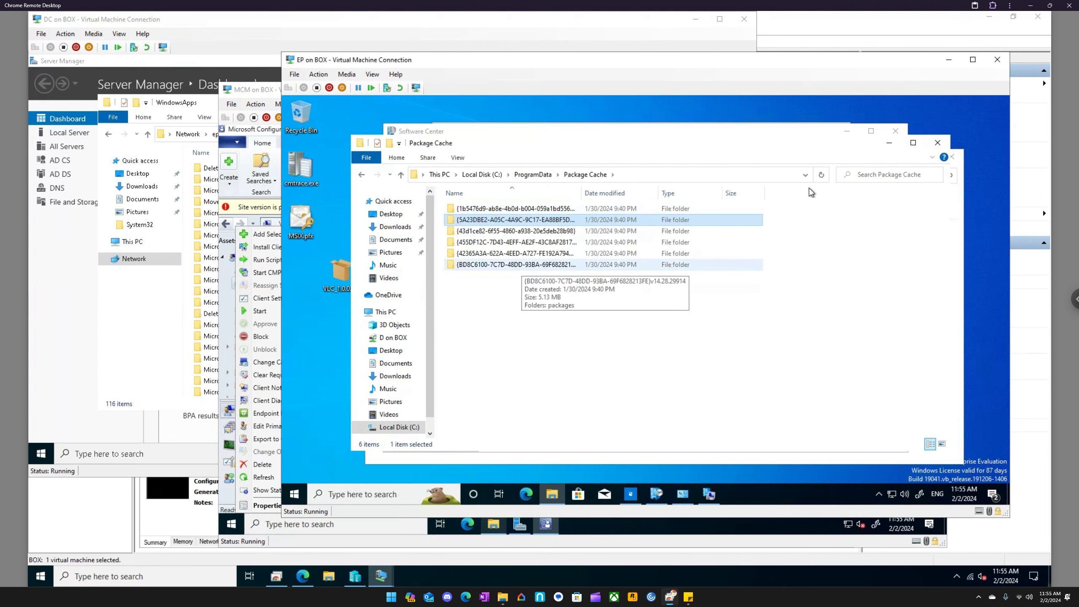
click(825, 176)
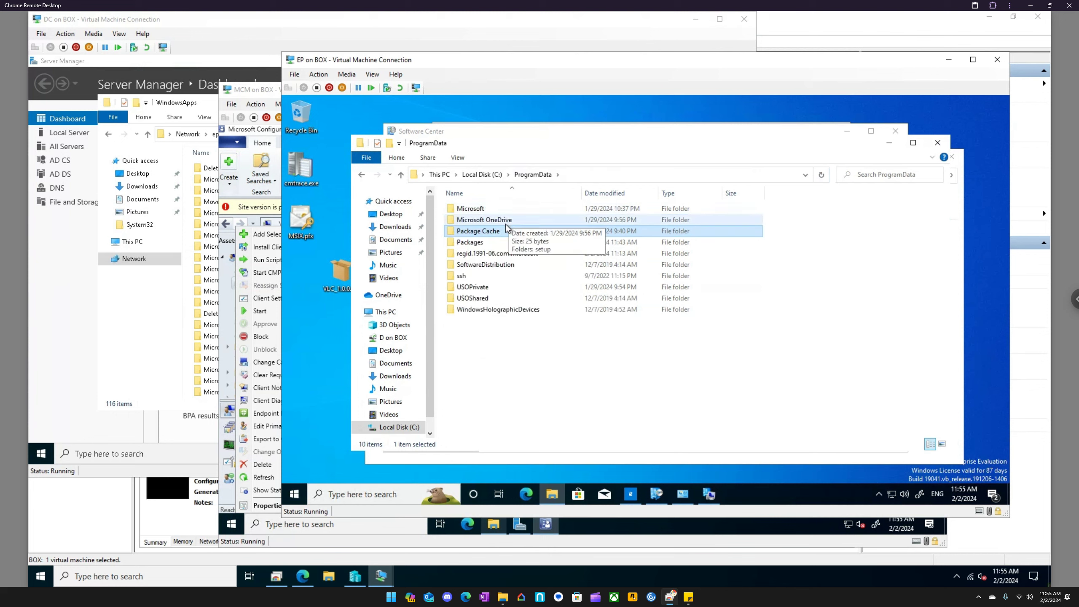
- Open the Packages folder in ProgramData, granting permanent access to it, and check for a VLC package folder
double_click(474, 242)
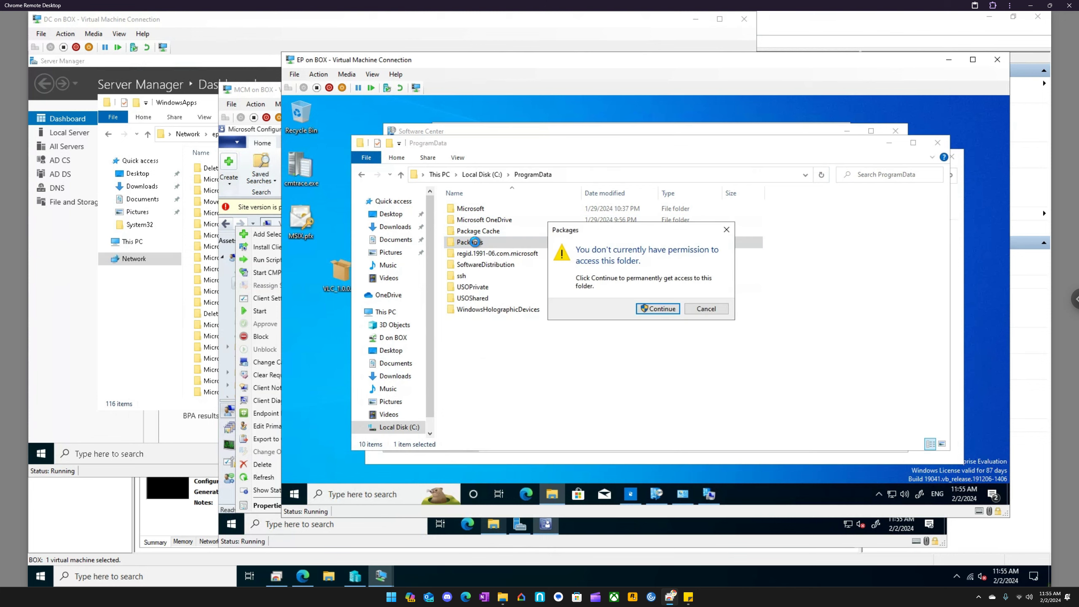
click(642, 309)
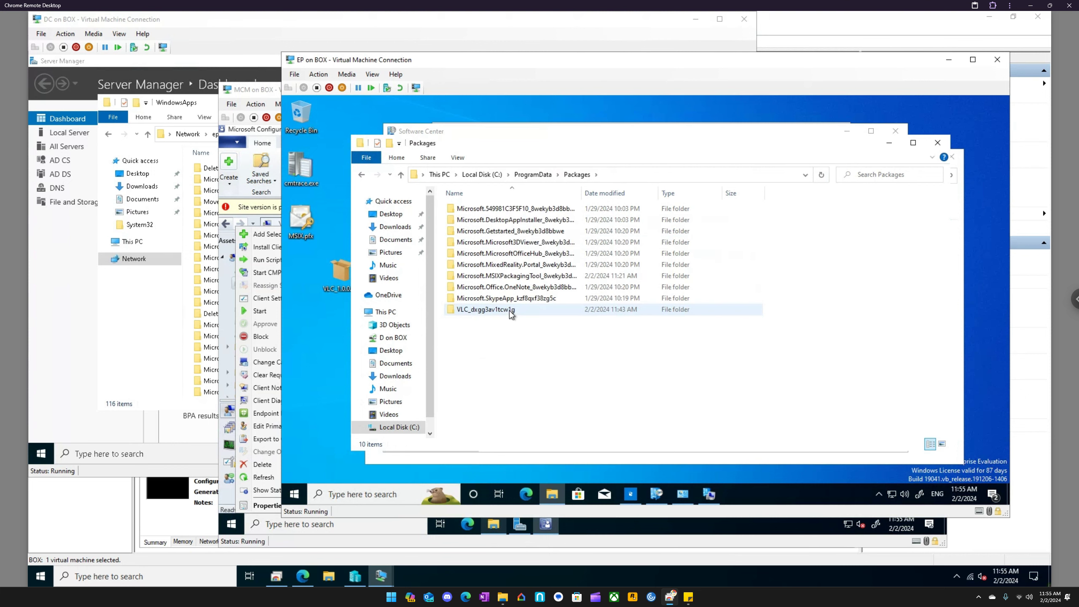
mouse_move(510, 313)
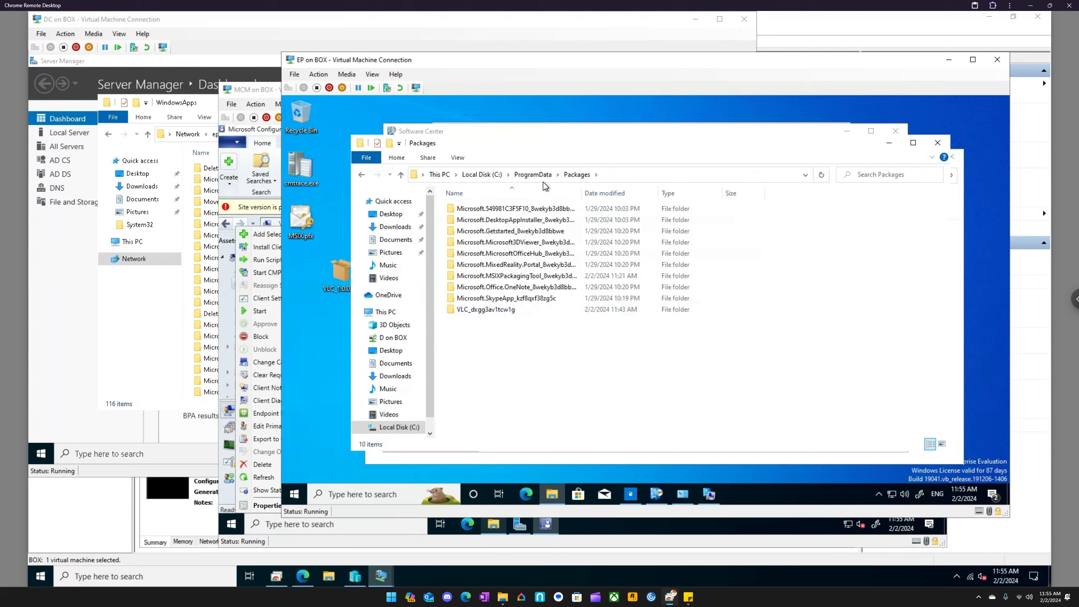
- Go back up to Local Disk (C:) and view the contents of Program Files
click(531, 176)
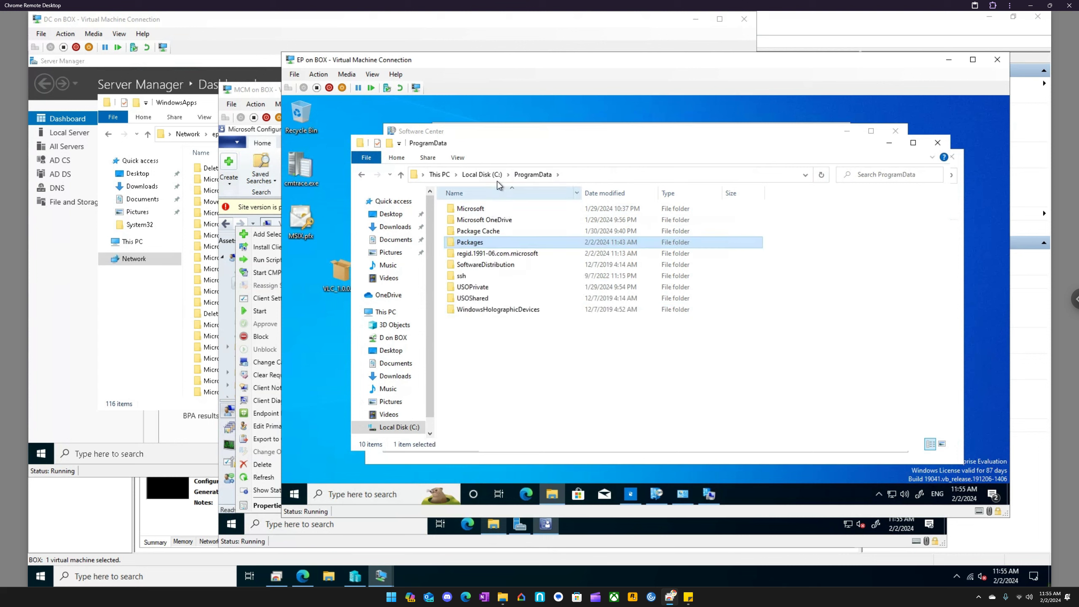
click(482, 174)
double_click(493, 231)
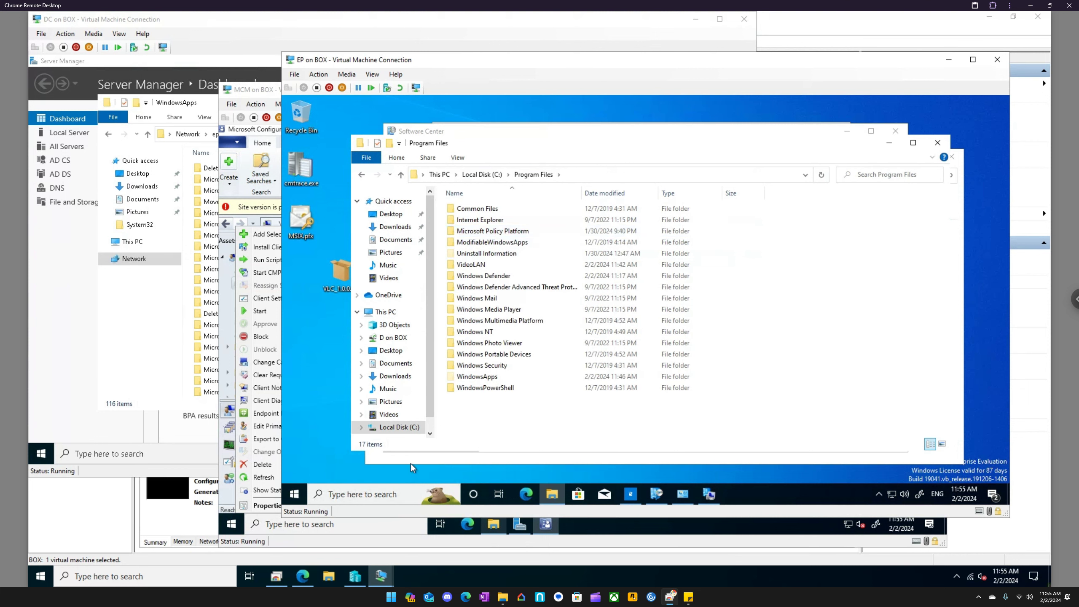
- Return to Software Center and reload the application list by way of Updates to check for VLC
click(665, 495)
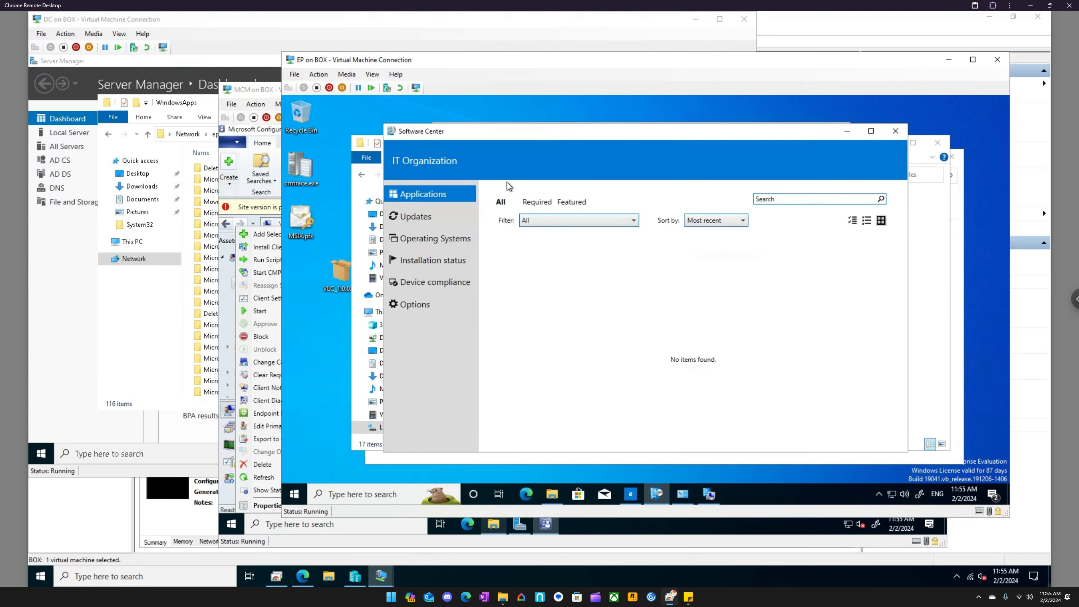
click(418, 216)
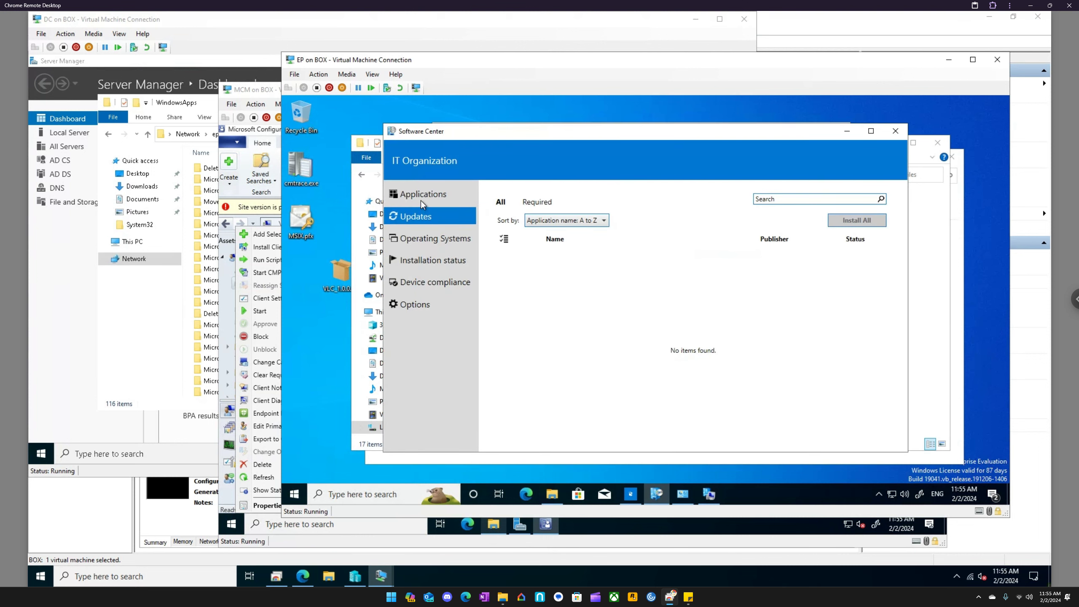
click(425, 196)
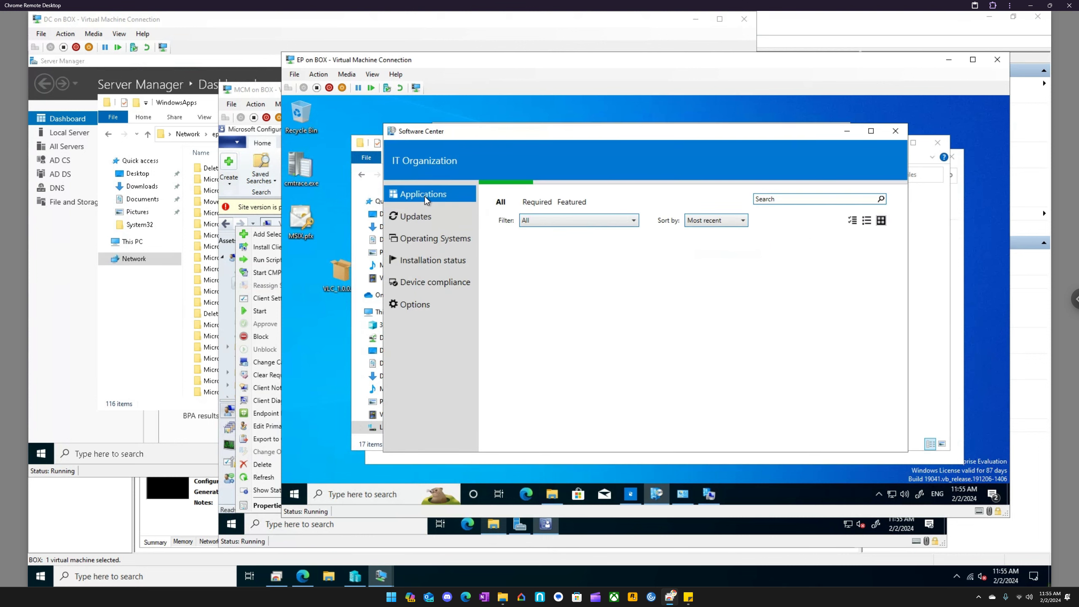
- Run the Software Updates Deployment Evaluation Cycle from the Configuration Manager client properties
click(683, 494)
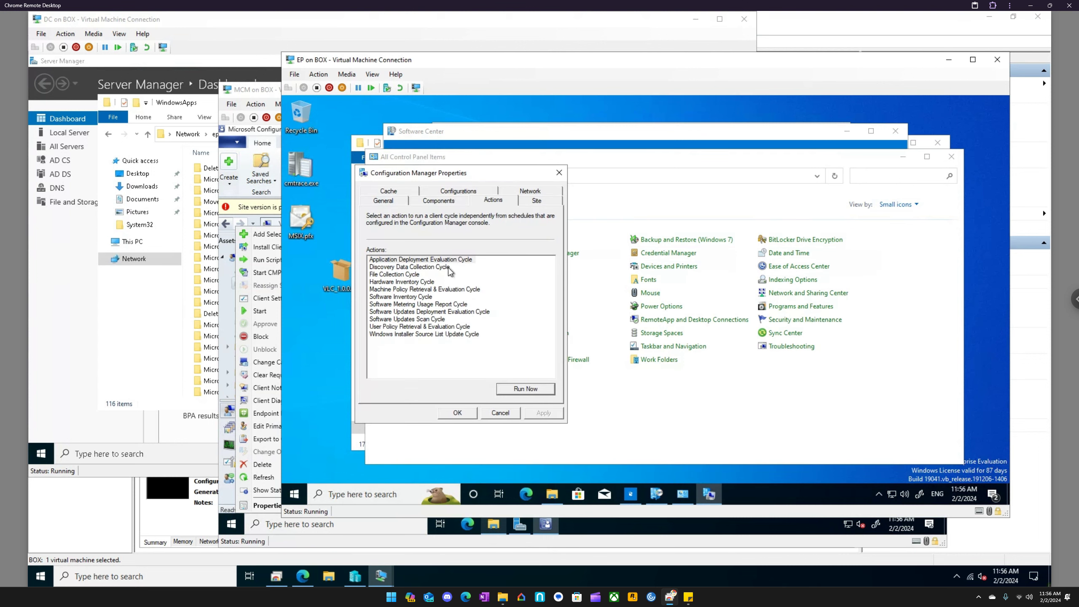
click(451, 260)
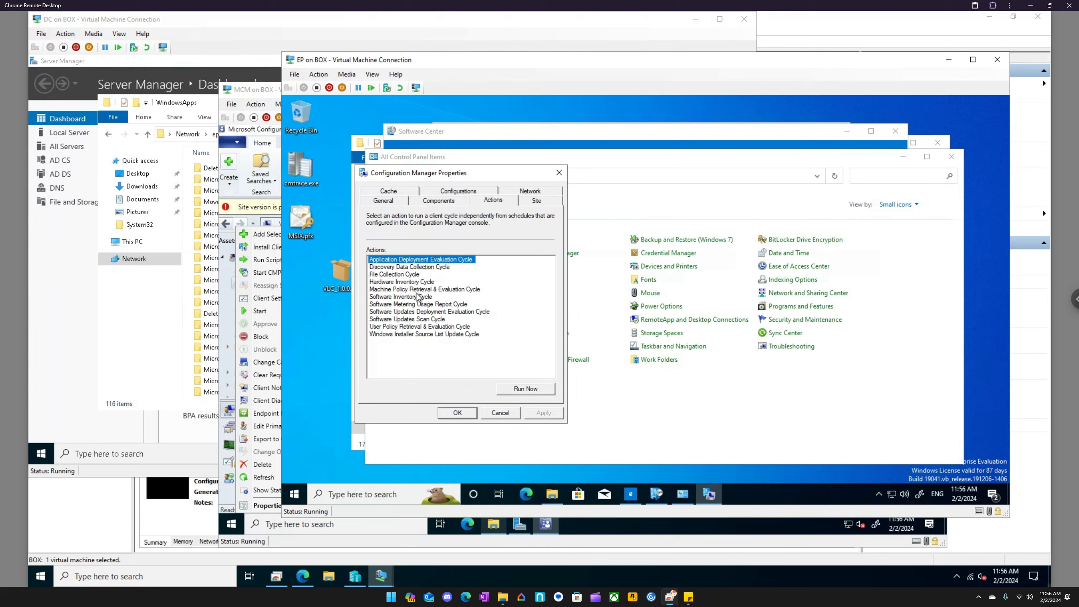
click(410, 312)
click(525, 389)
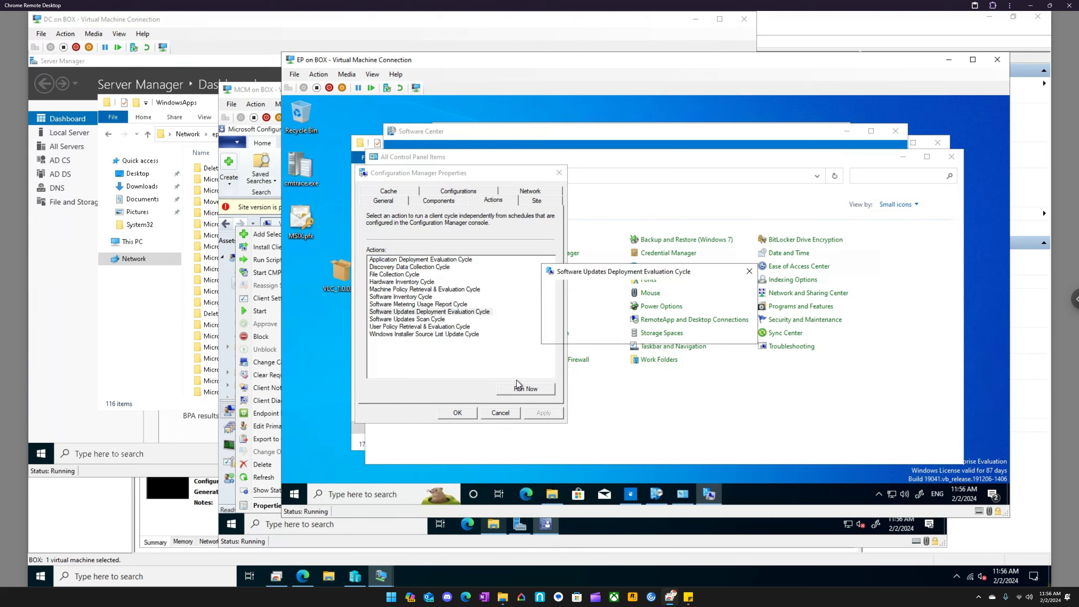
click(730, 333)
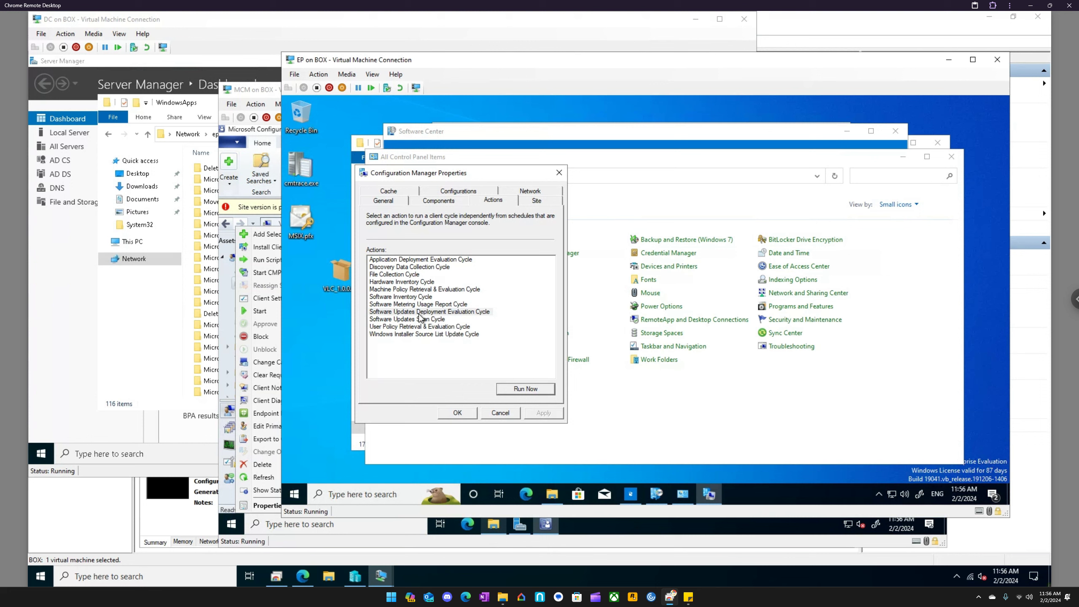
- Run the Software Inventory Cycle from the Configuration Manager client properties
click(425, 297)
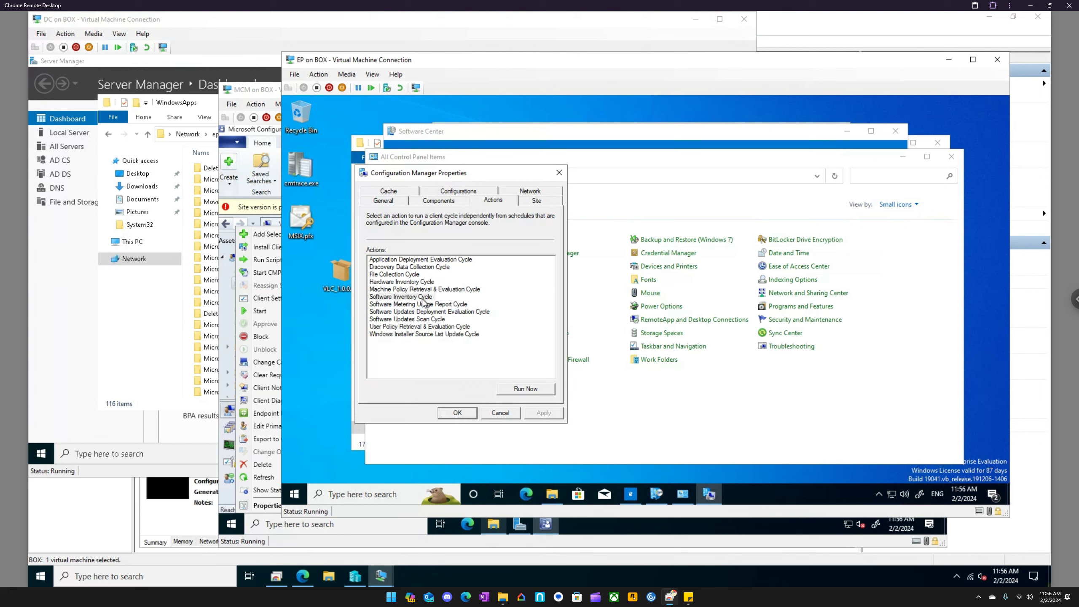
click(526, 388)
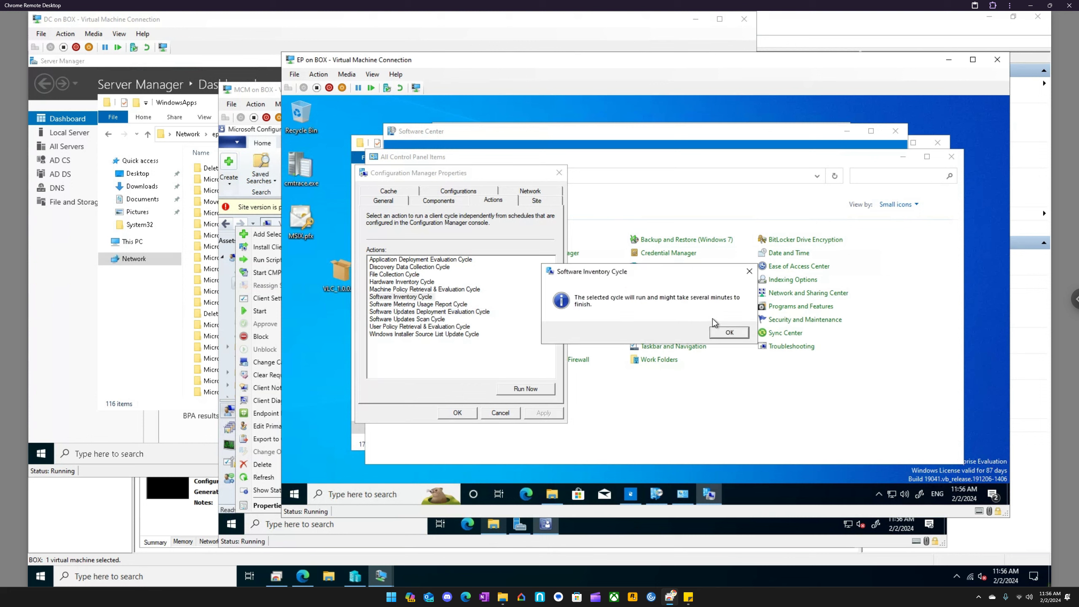
click(735, 336)
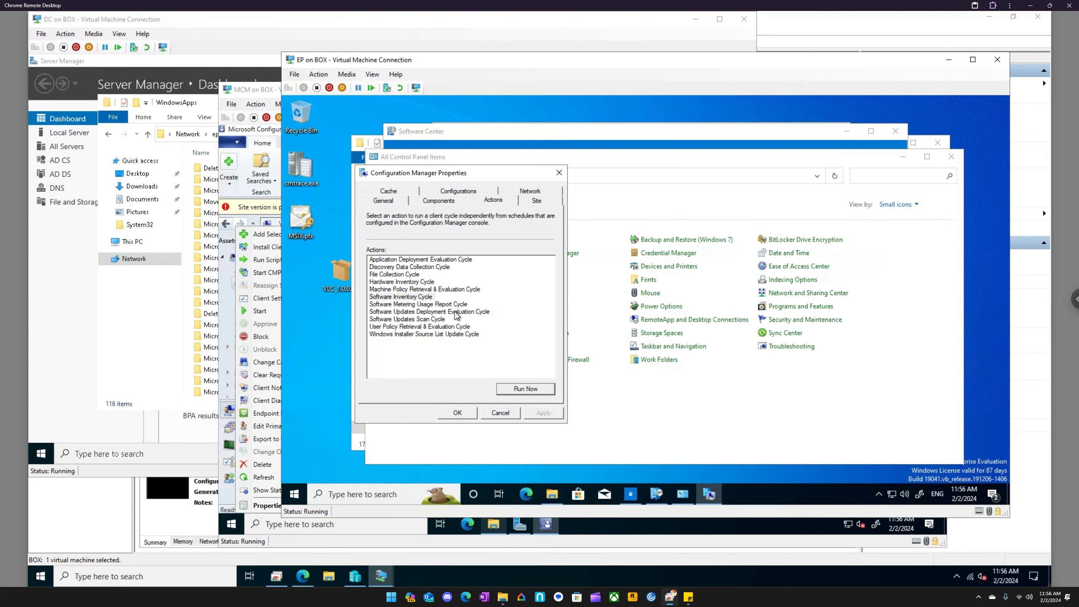
- Look through Software Center's Updates, Operating Systems, Installation status, Device compliance and Options views, rechecking the application list for VLC
click(657, 493)
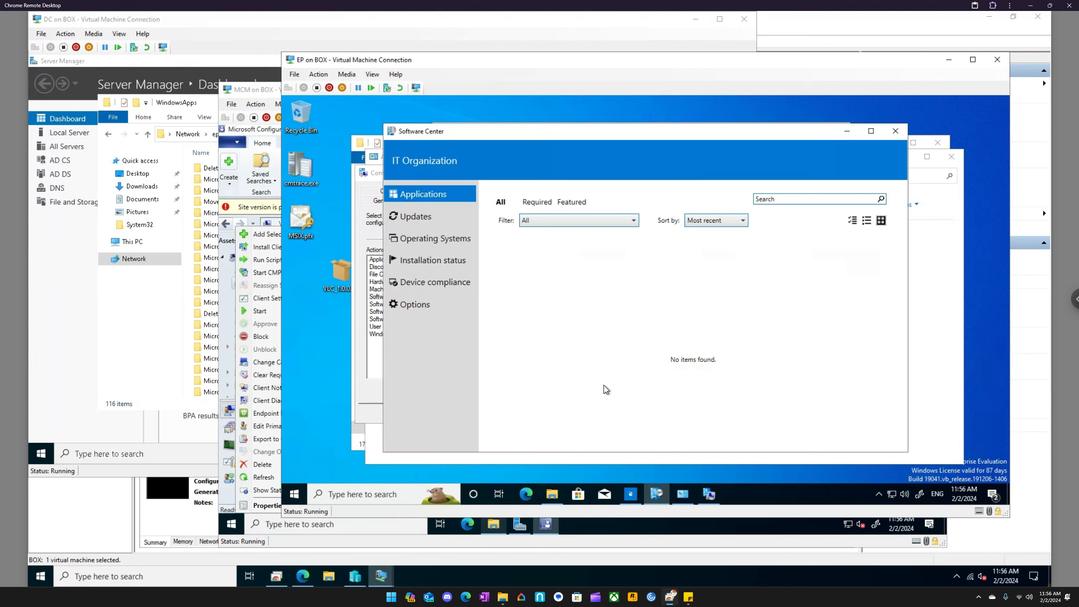
click(423, 217)
click(429, 198)
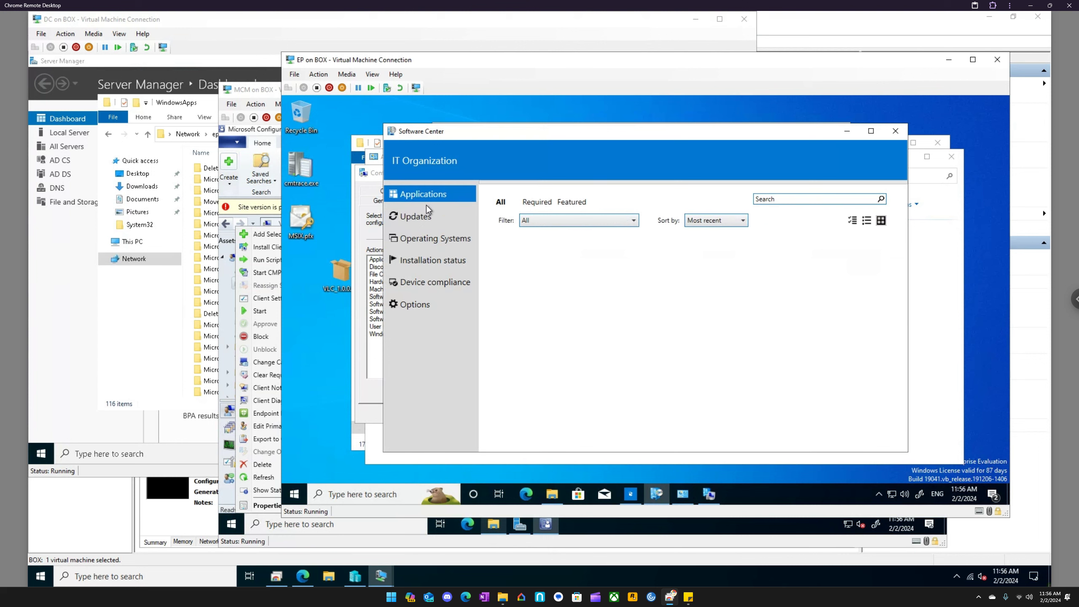
click(427, 239)
click(432, 266)
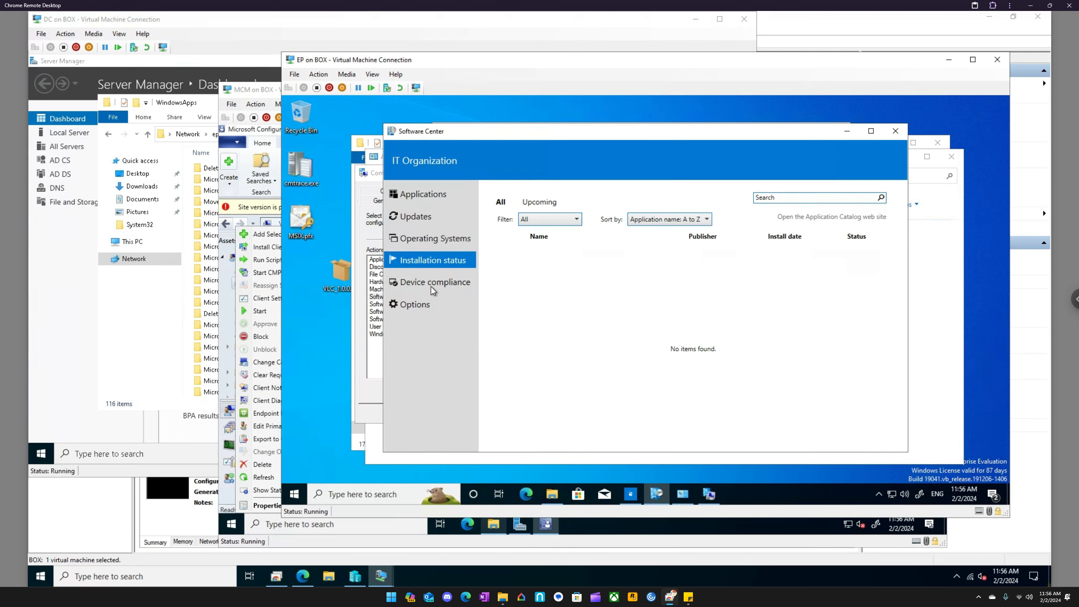
click(430, 285)
click(423, 305)
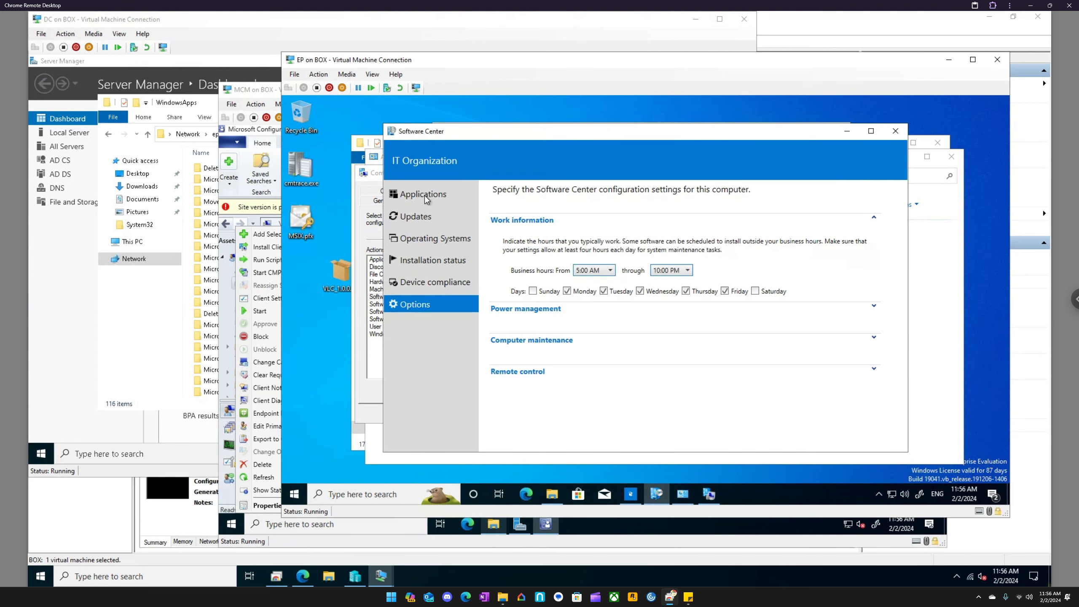
click(426, 198)
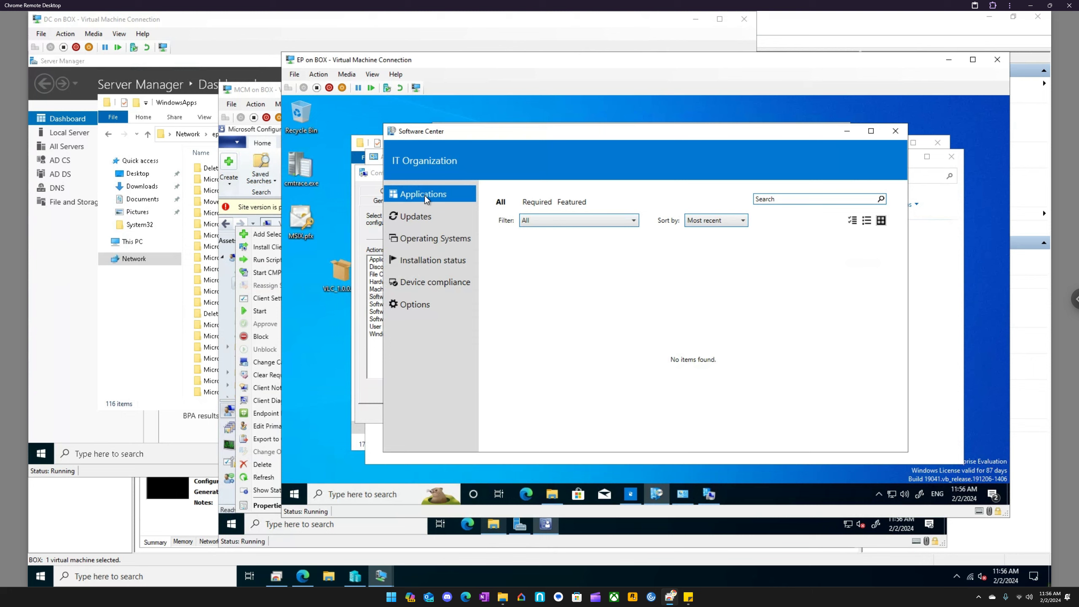
click(427, 216)
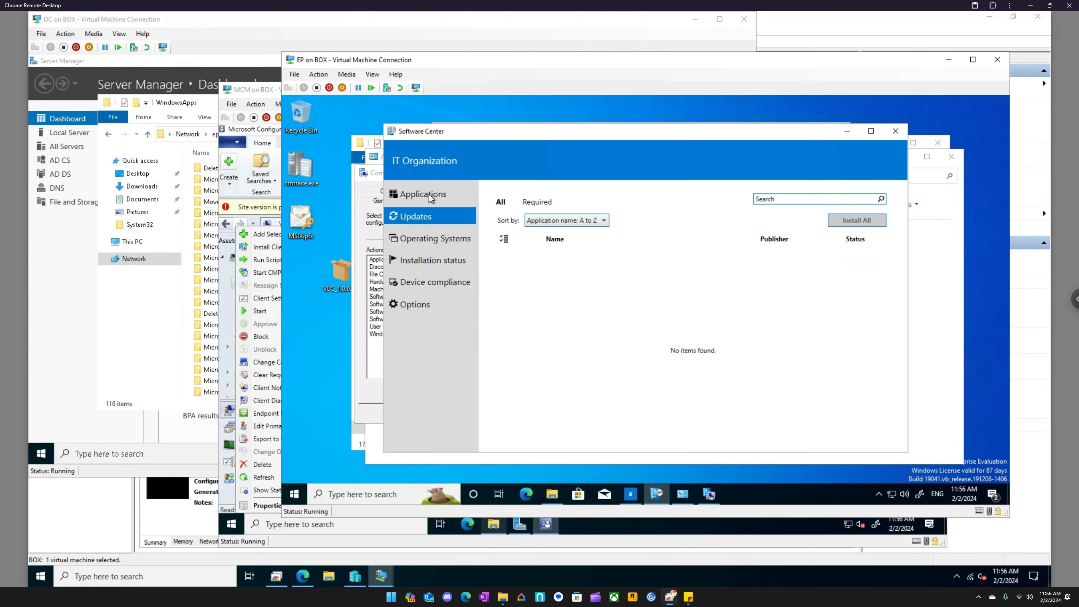
click(429, 194)
- Switch to the Configuration Manager console on MCM and select the VLC application under Application Management in the Software Library
click(550, 524)
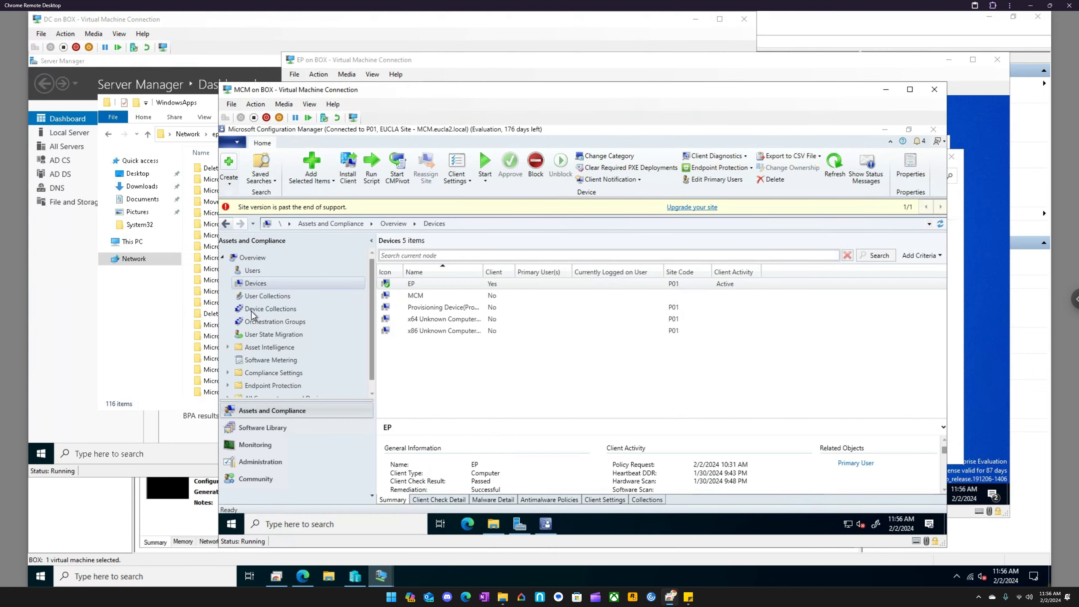
click(295, 426)
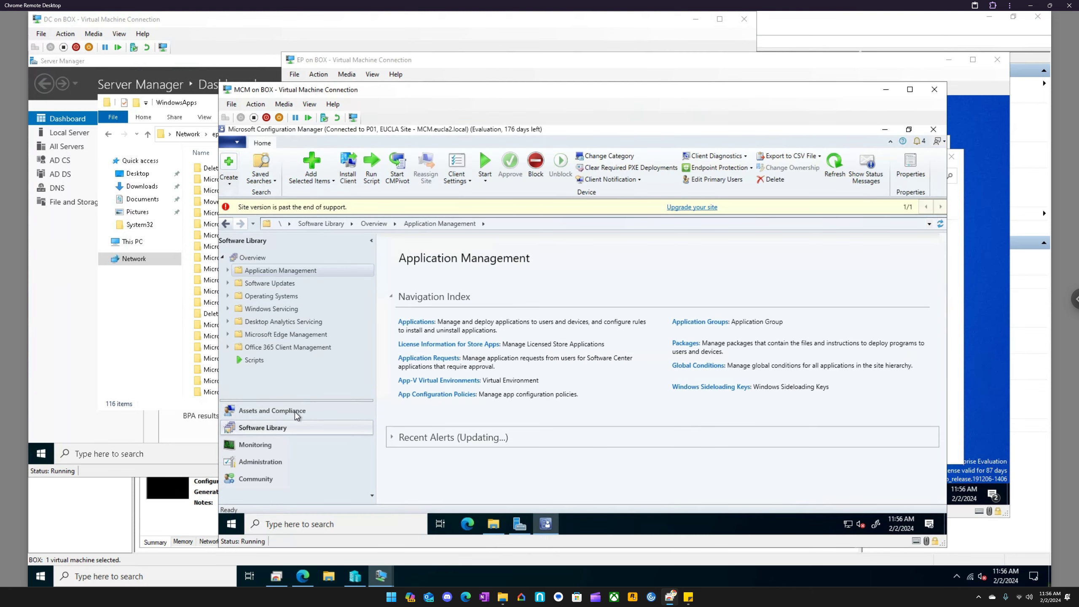
click(260, 284)
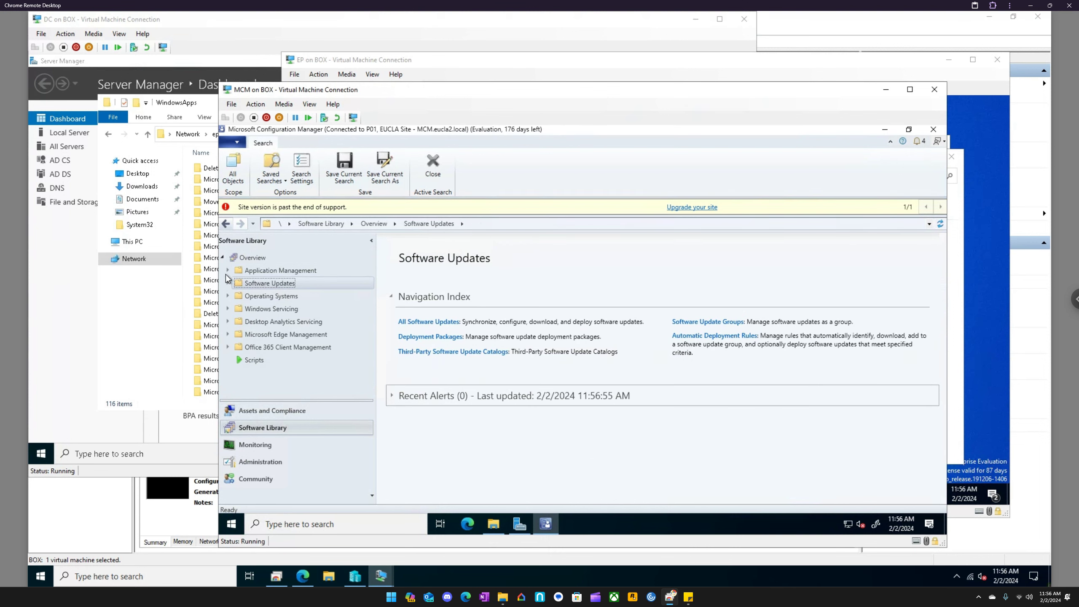
click(228, 270)
click(265, 283)
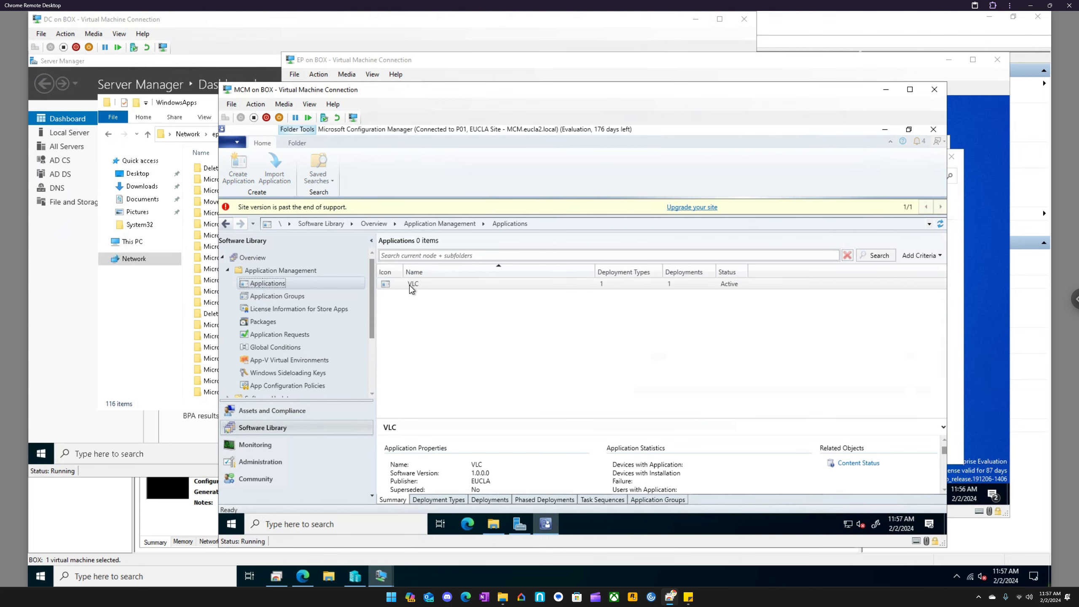
click(410, 285)
right_click(410, 285)
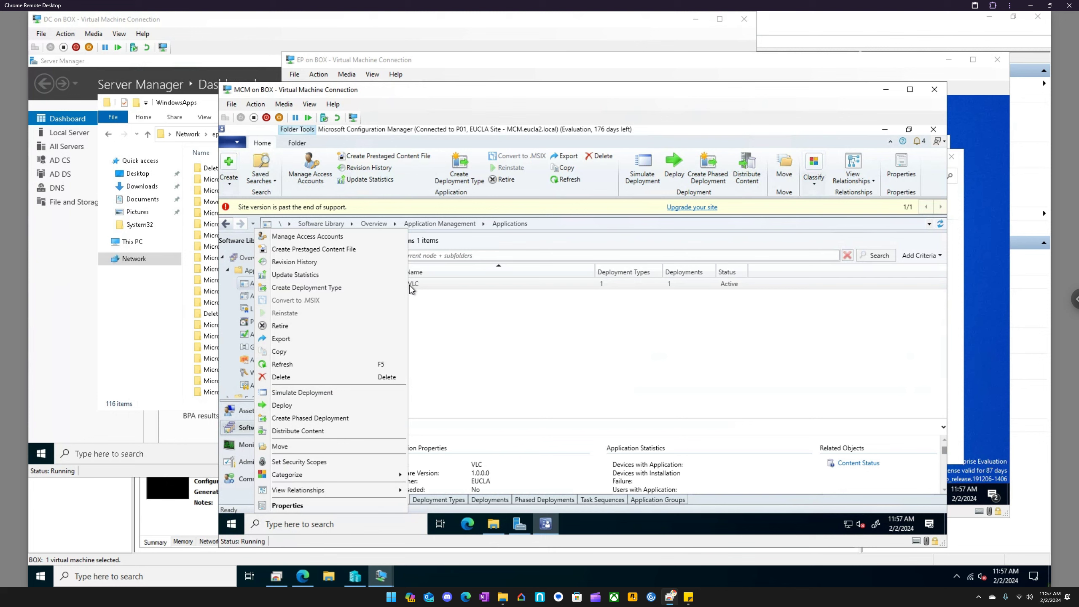
click(506, 402)
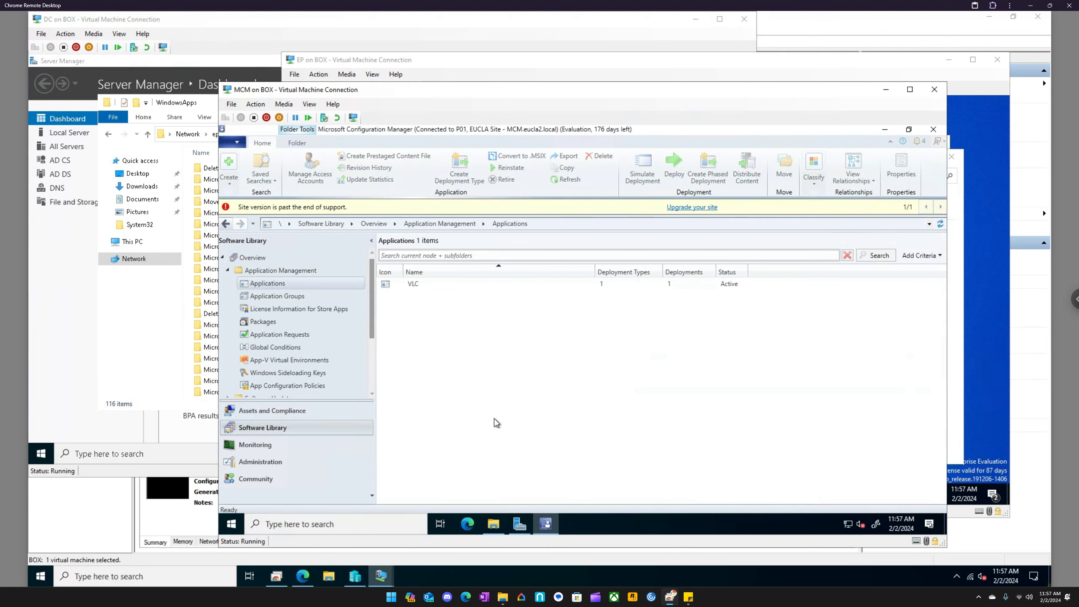
click(411, 284)
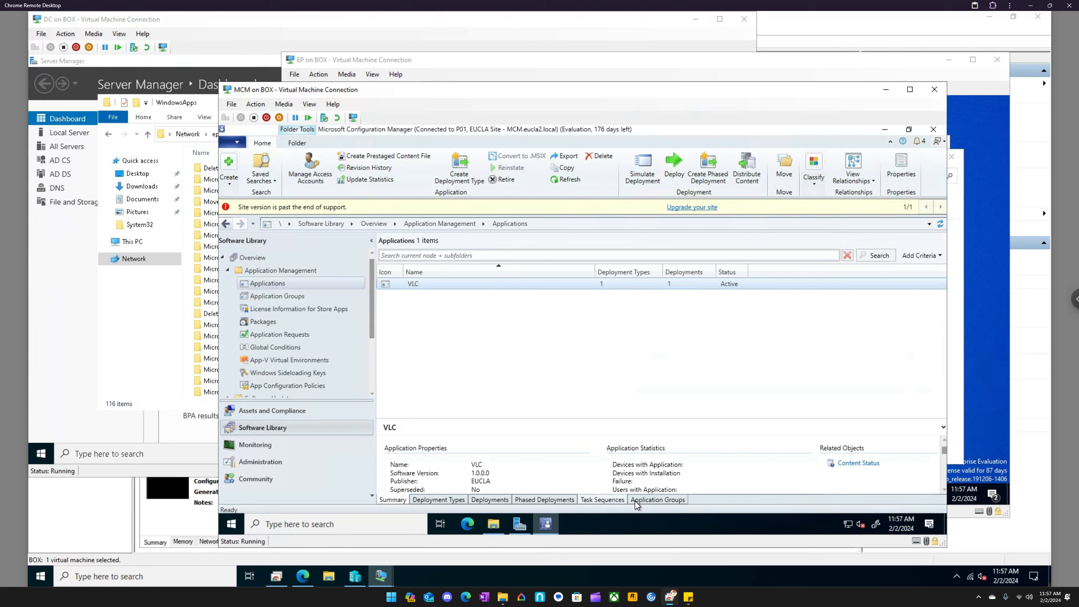
- Review the VLC application's summary, deployment types and deployments
scroll(476, 456, down, 2)
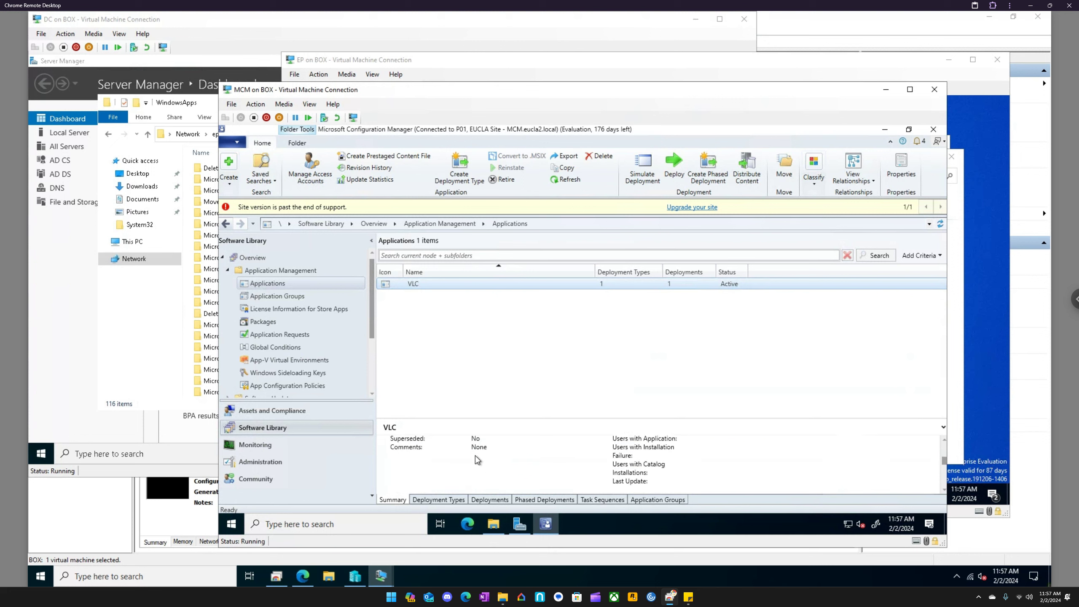
click(453, 502)
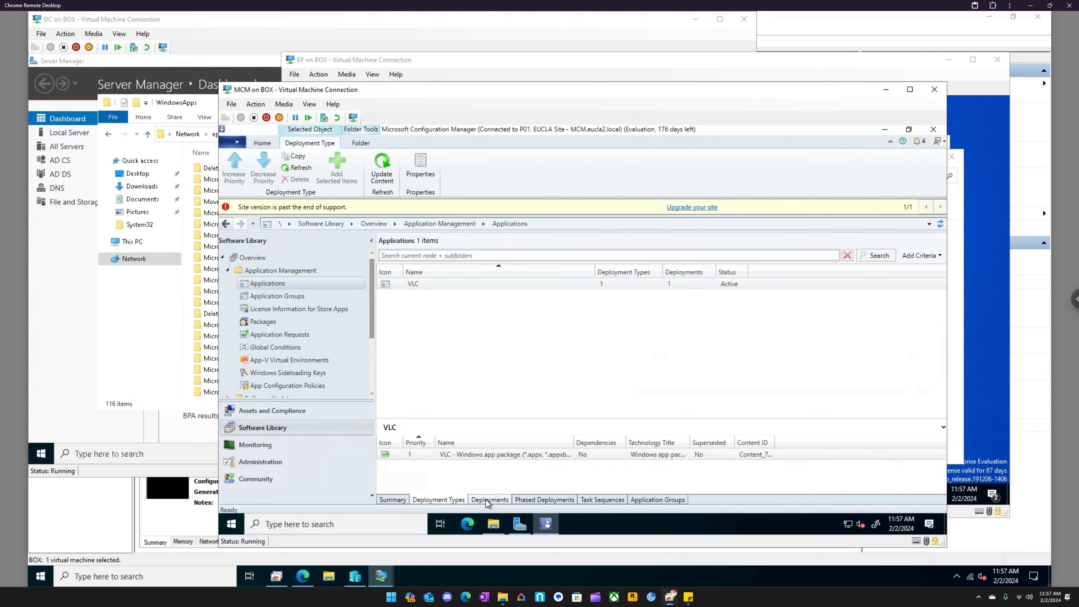
click(486, 500)
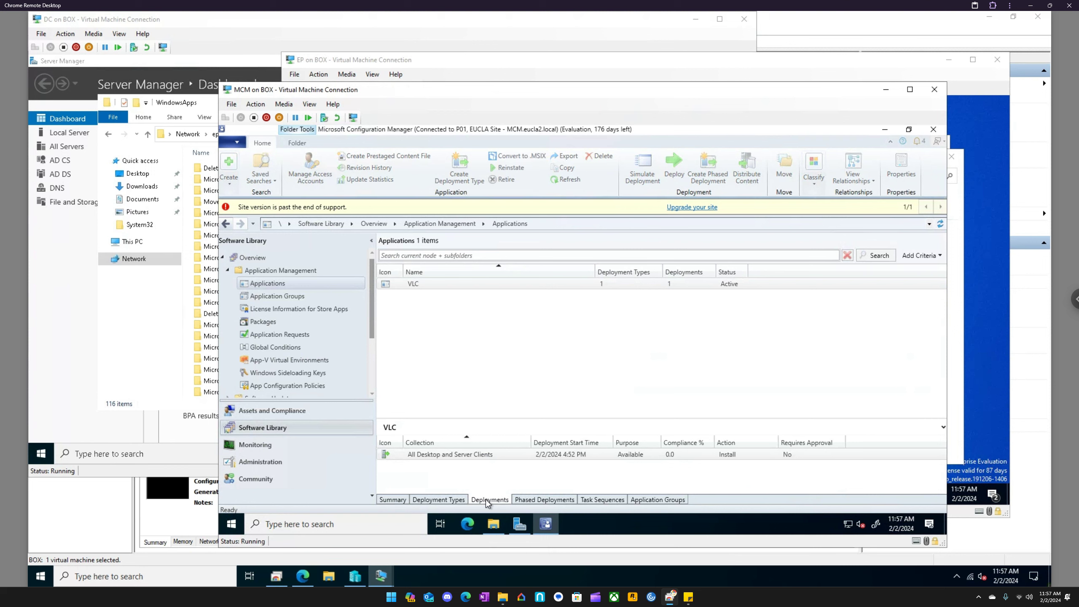
- Open the collection targeted by the VLC deployment, and display the full list of device collections
click(502, 454)
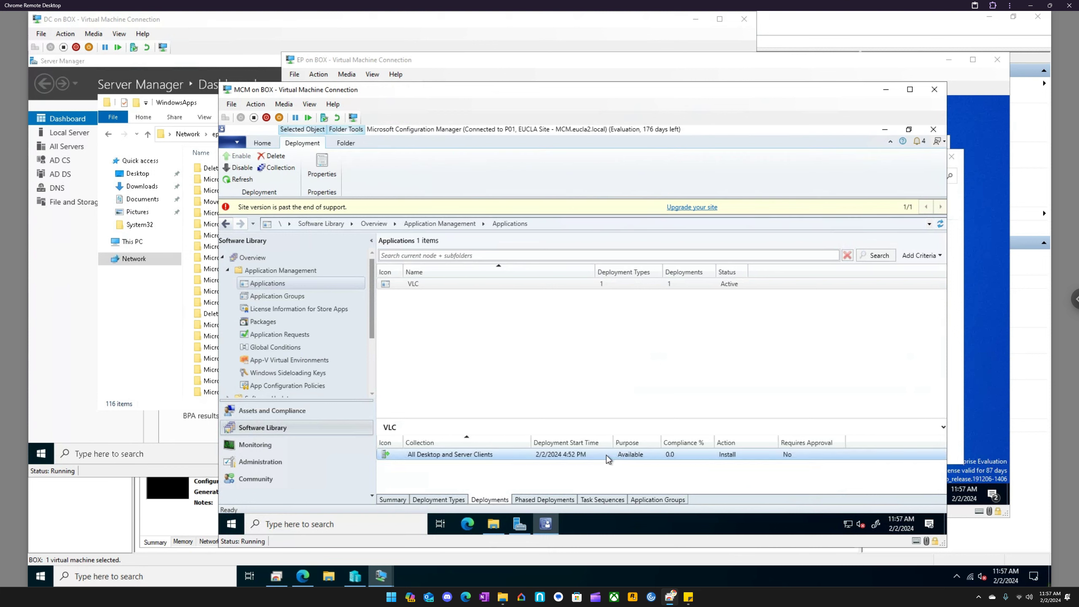
right_click(479, 452)
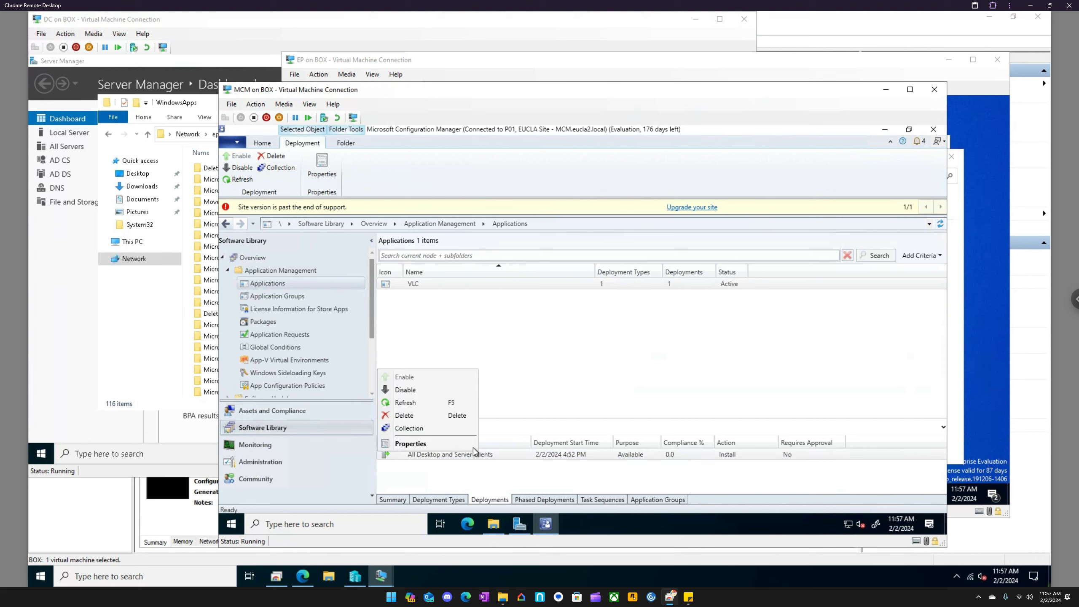
click(430, 428)
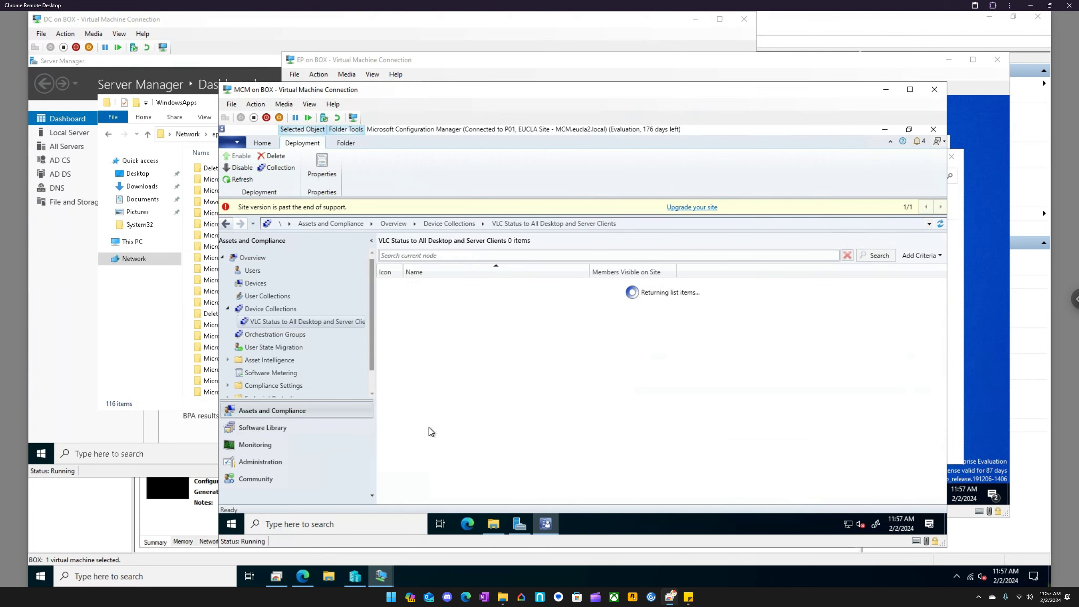
right_click(294, 322)
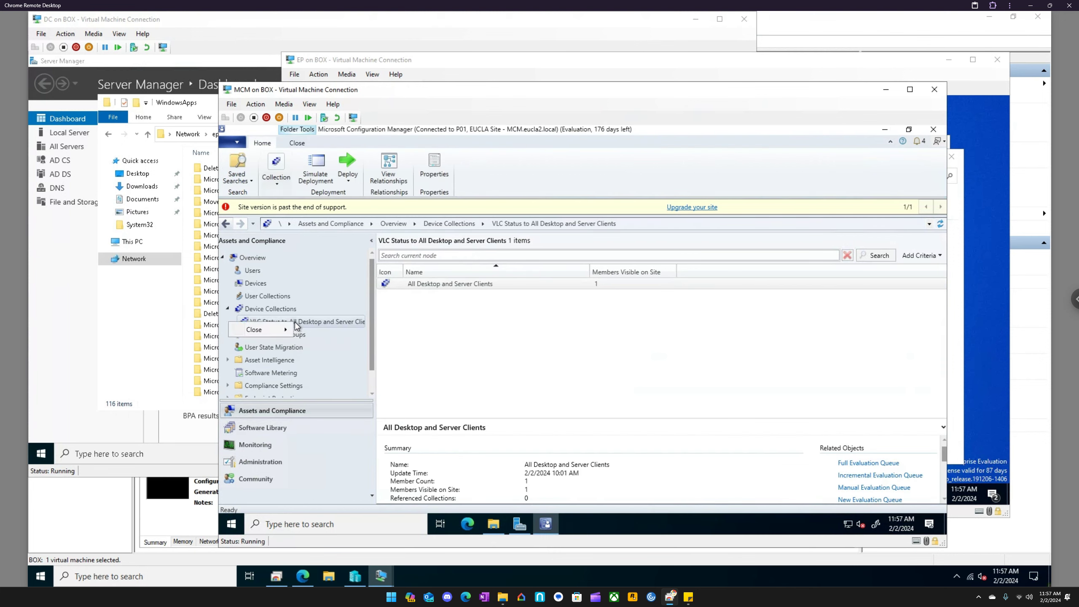
mouse_move(284, 333)
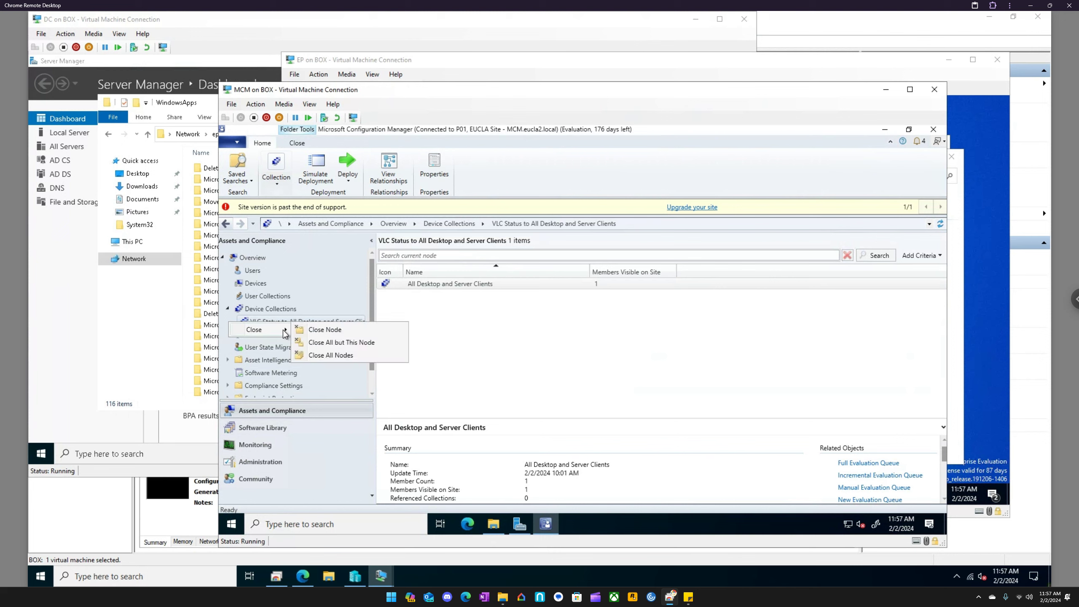
click(273, 311)
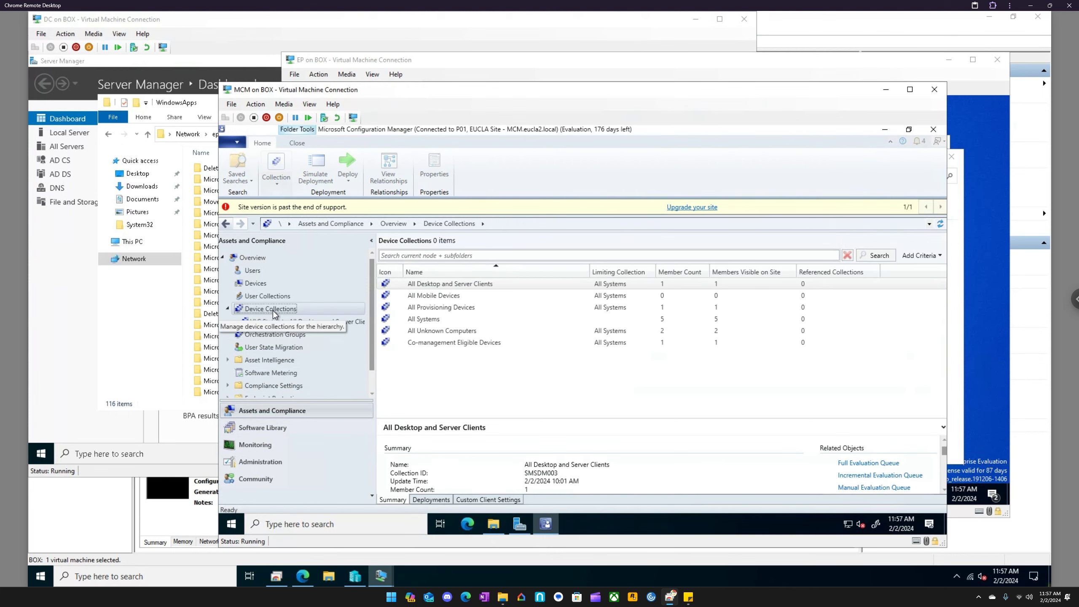
click(410, 284)
right_click(412, 286)
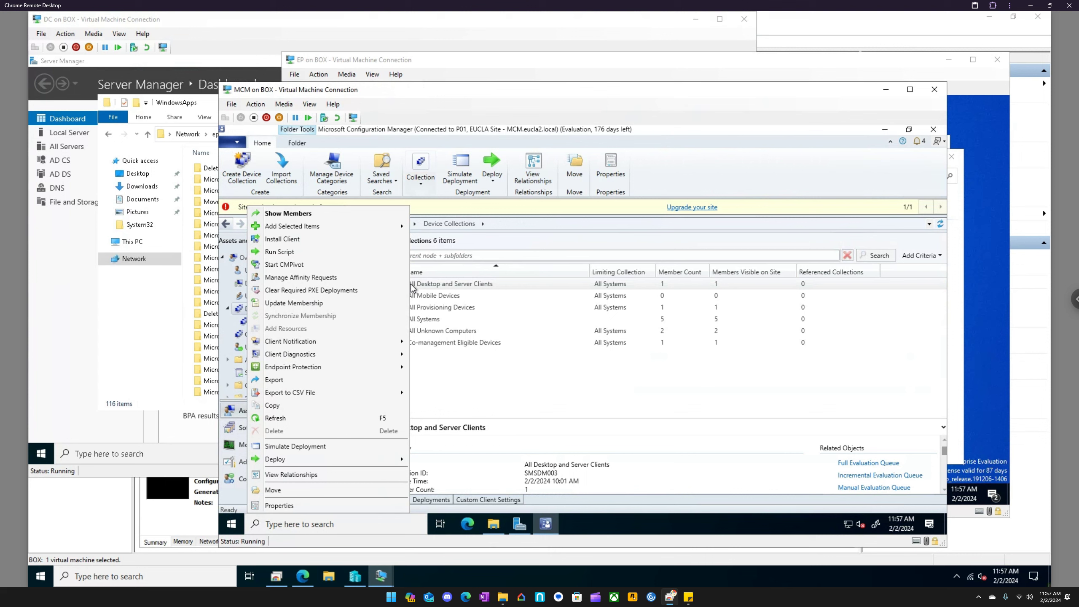
mouse_move(368, 460)
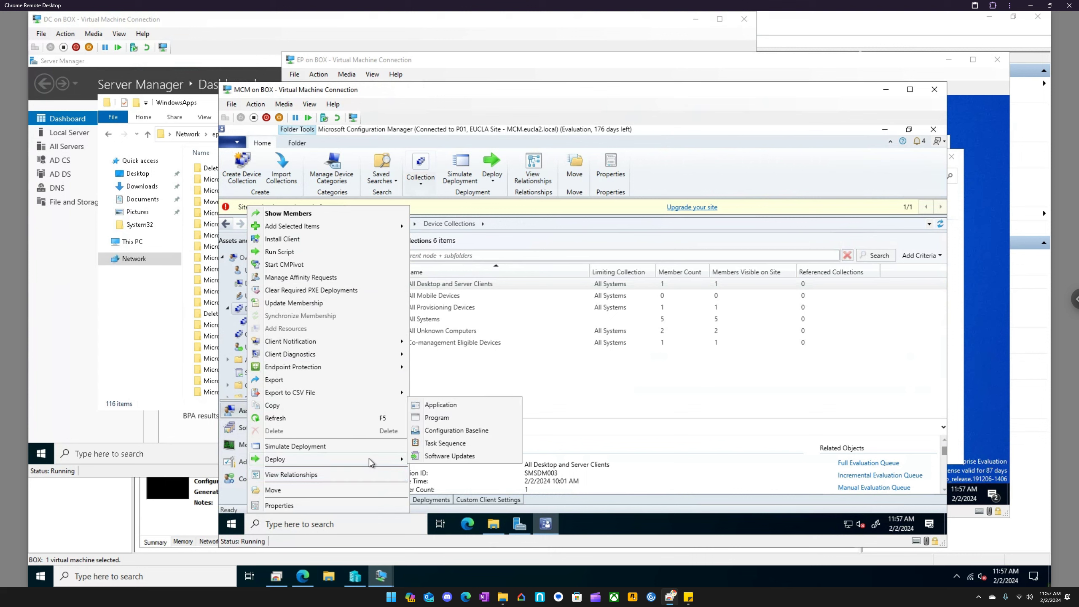
click(442, 405)
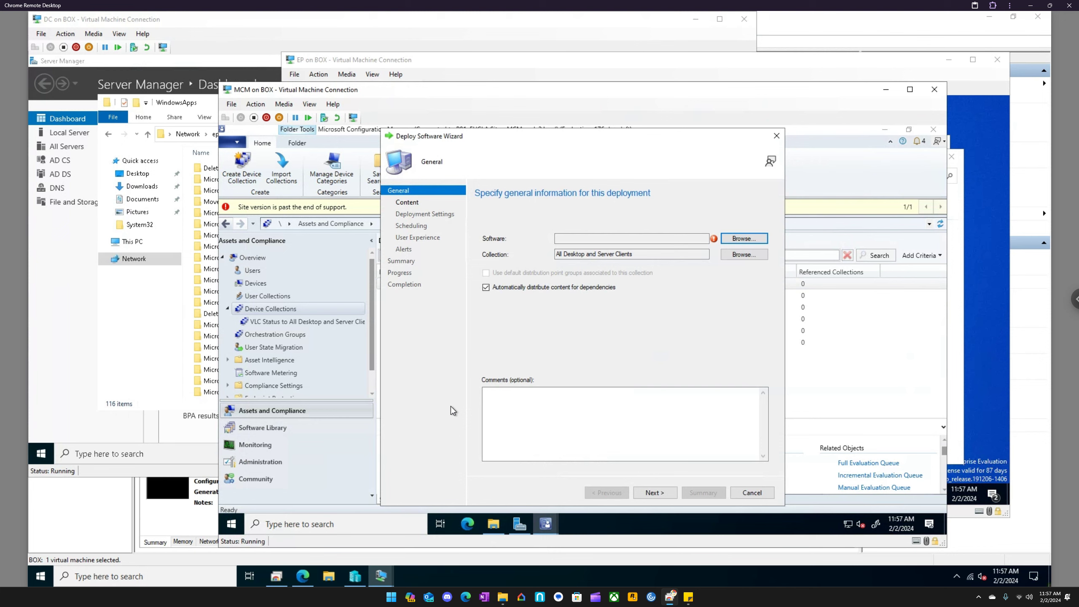
click(776, 135)
click(614, 363)
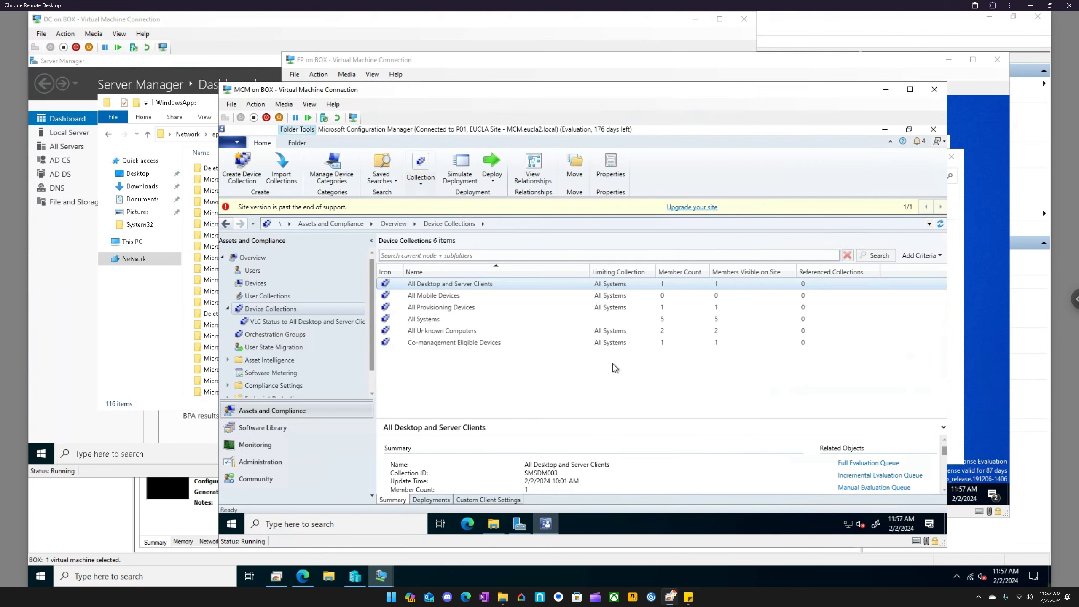
- Show the deployments of the All Desktop and Server Clients collection and refresh the VLC entry
click(438, 499)
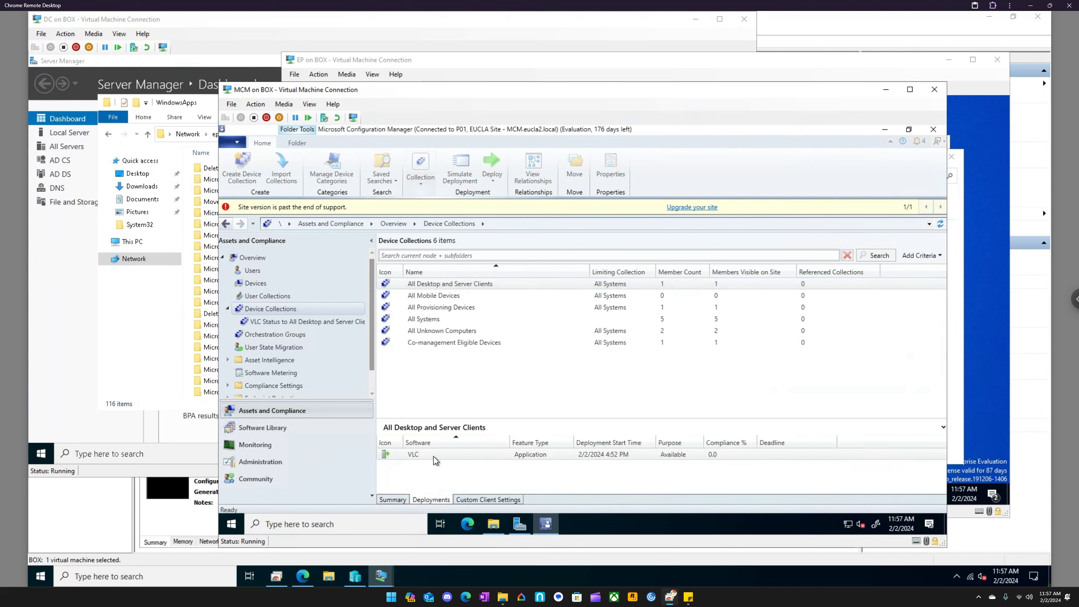
click(450, 455)
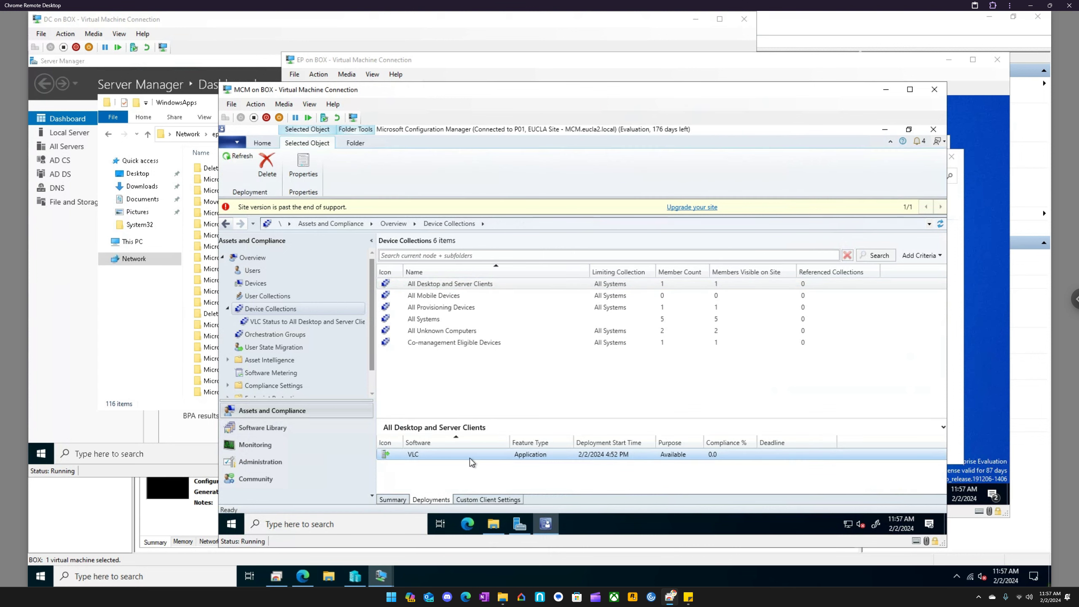
right_click(600, 459)
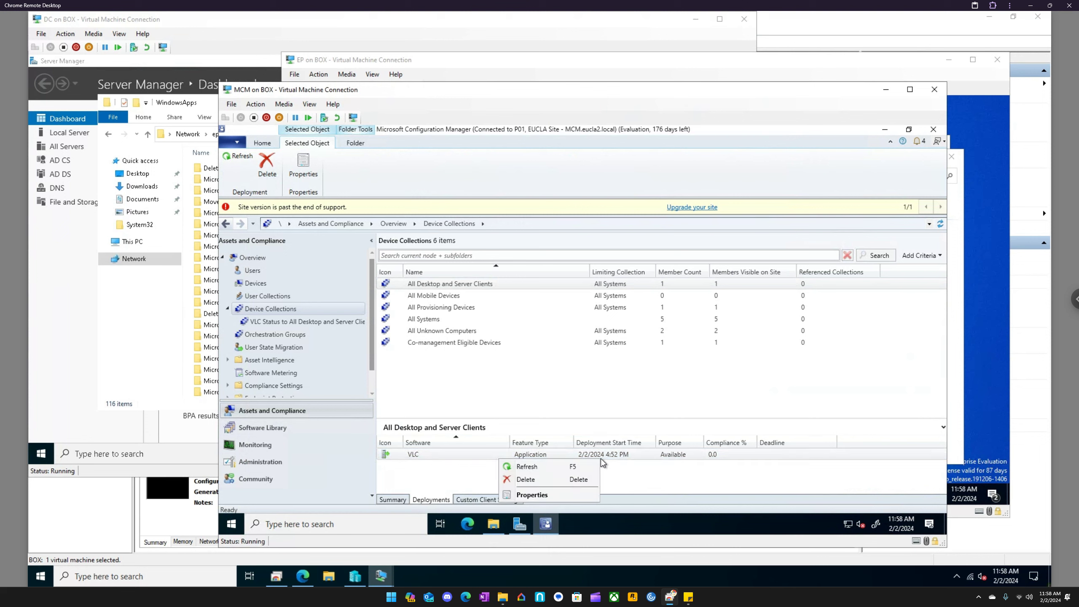
click(568, 466)
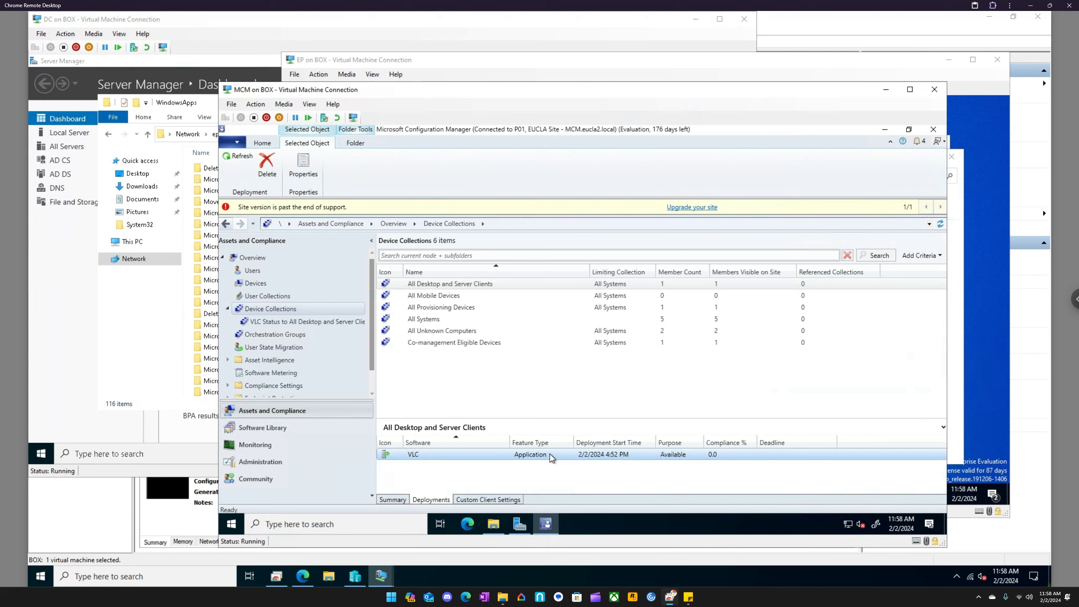
right_click(550, 455)
click(527, 459)
- Switch to the EP client and reload Software Center's application list by way of Updates
click(437, 63)
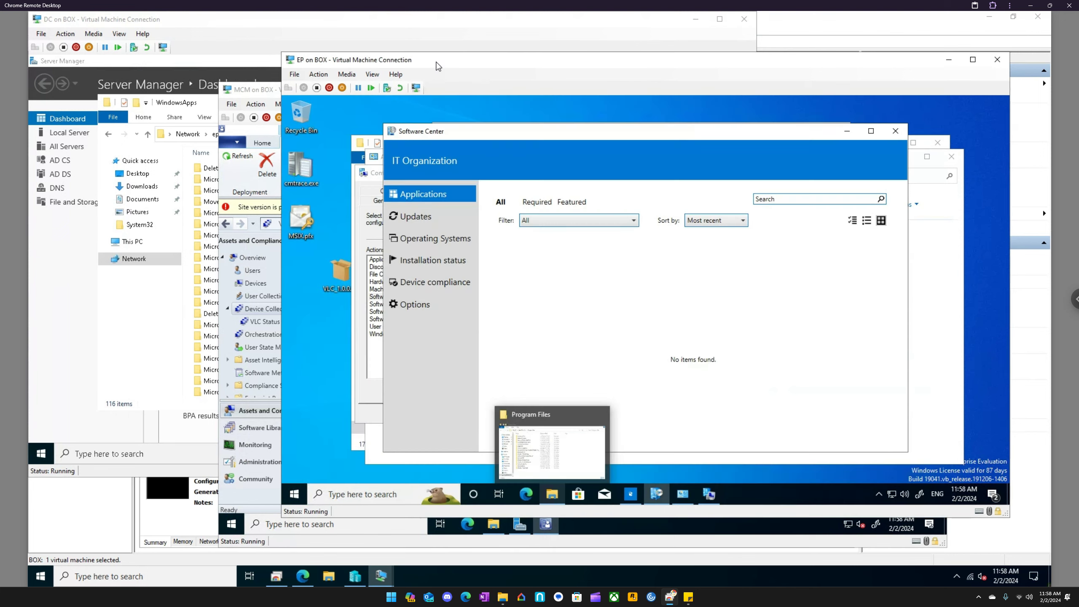
click(412, 216)
click(418, 196)
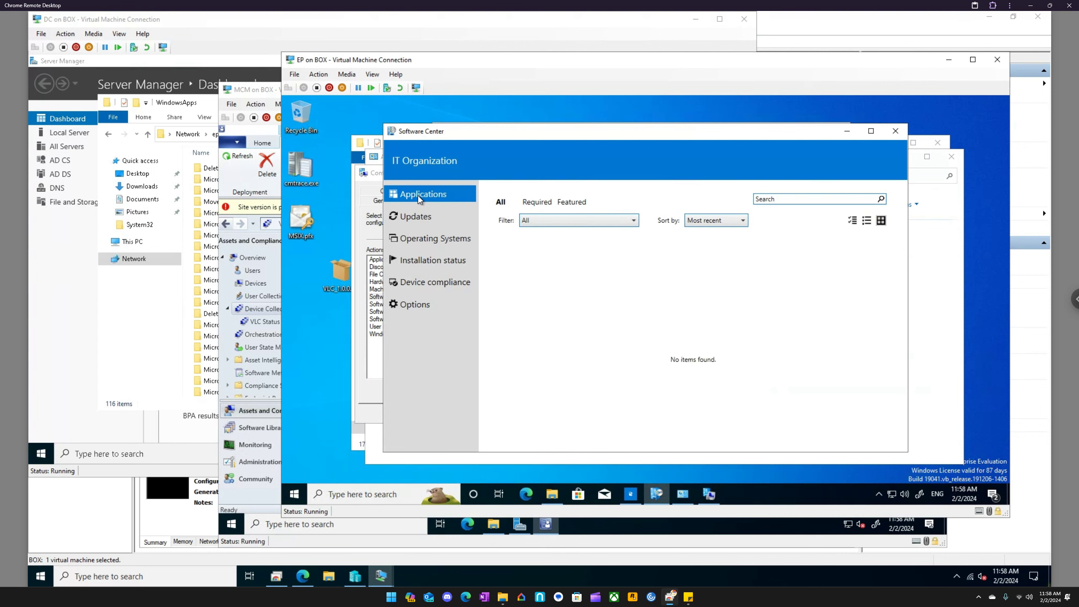
- Close all open windows on the EP client, including the MSIX Packaging Tool, and reopen Software Center
click(896, 131)
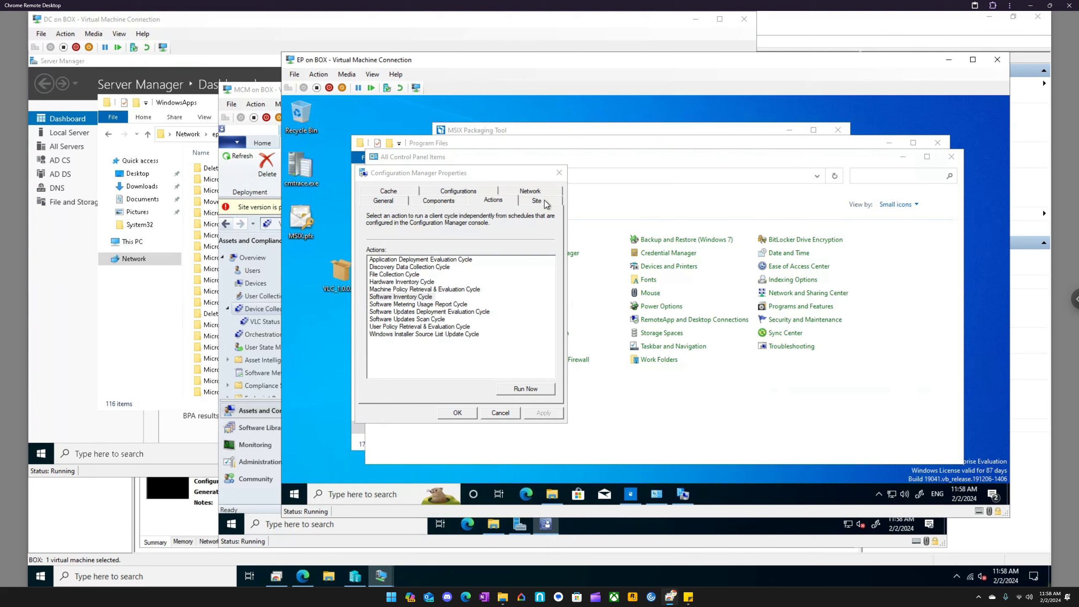
click(559, 172)
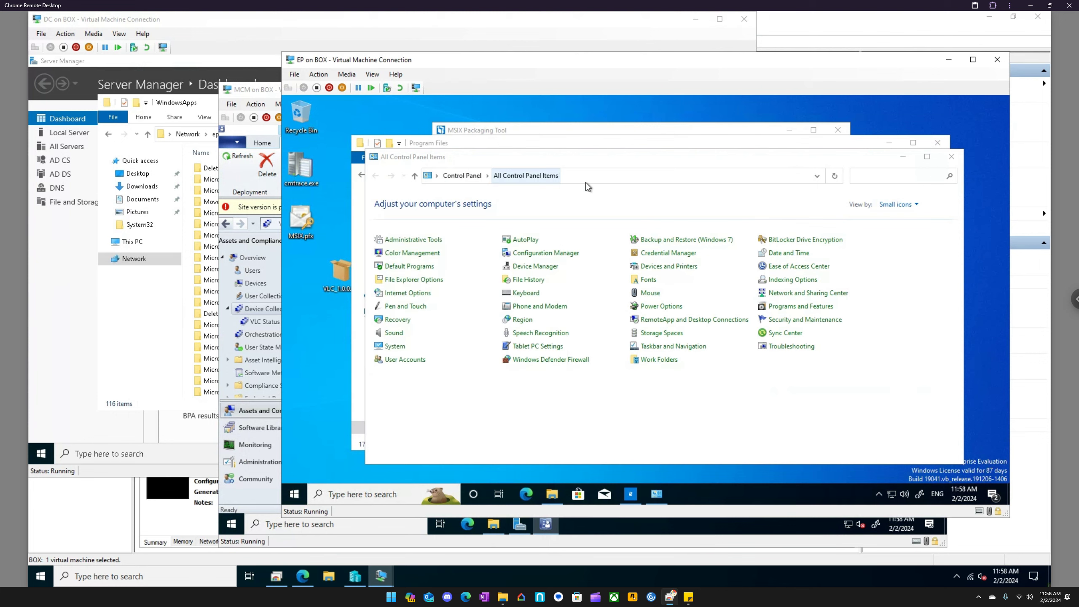
click(951, 157)
click(939, 144)
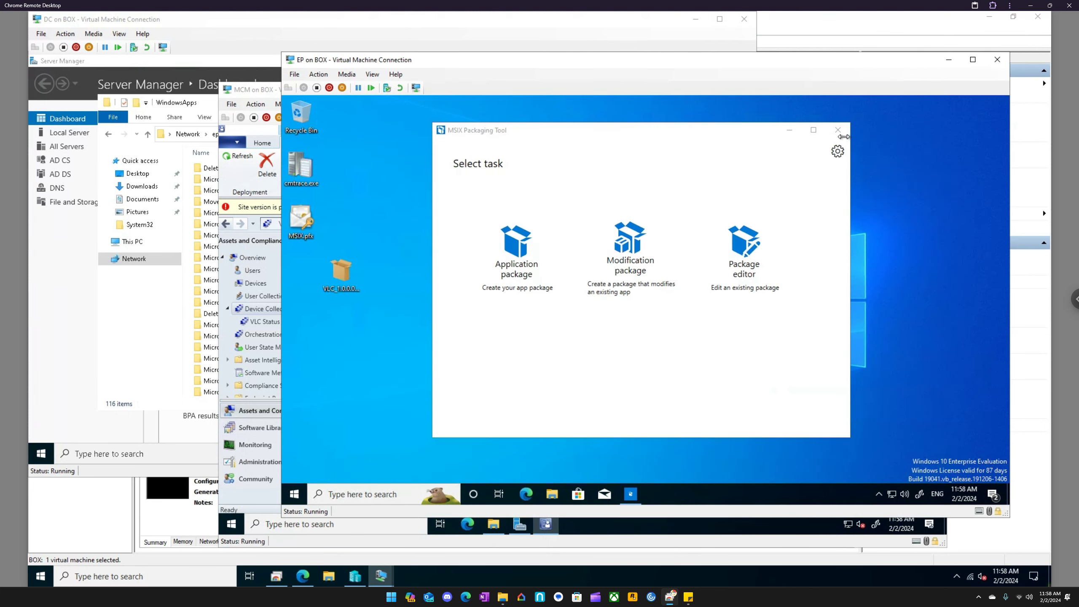
click(837, 131)
click(294, 494)
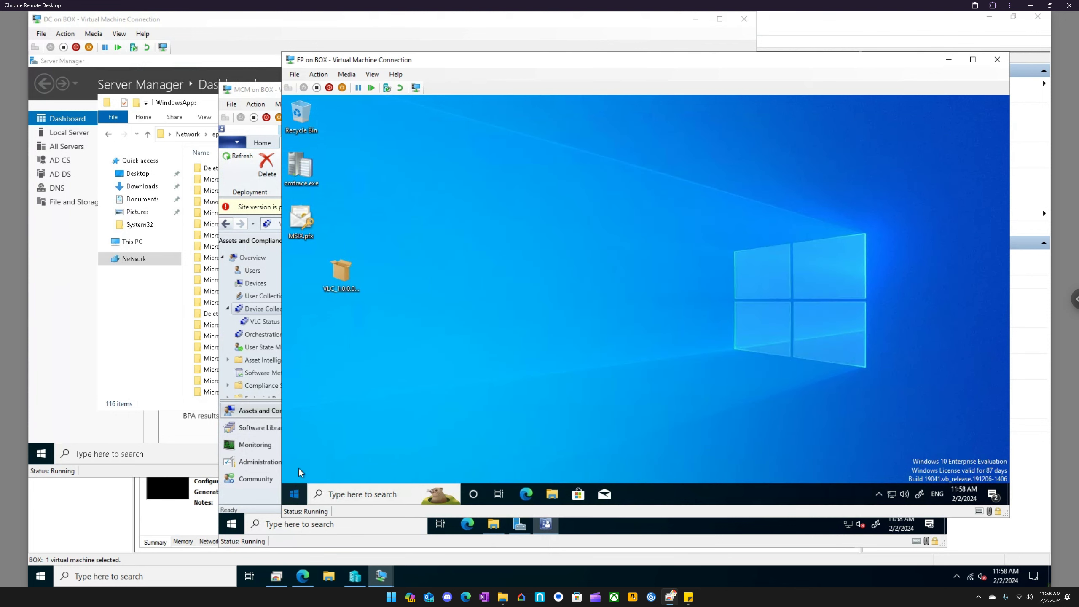
click(363, 196)
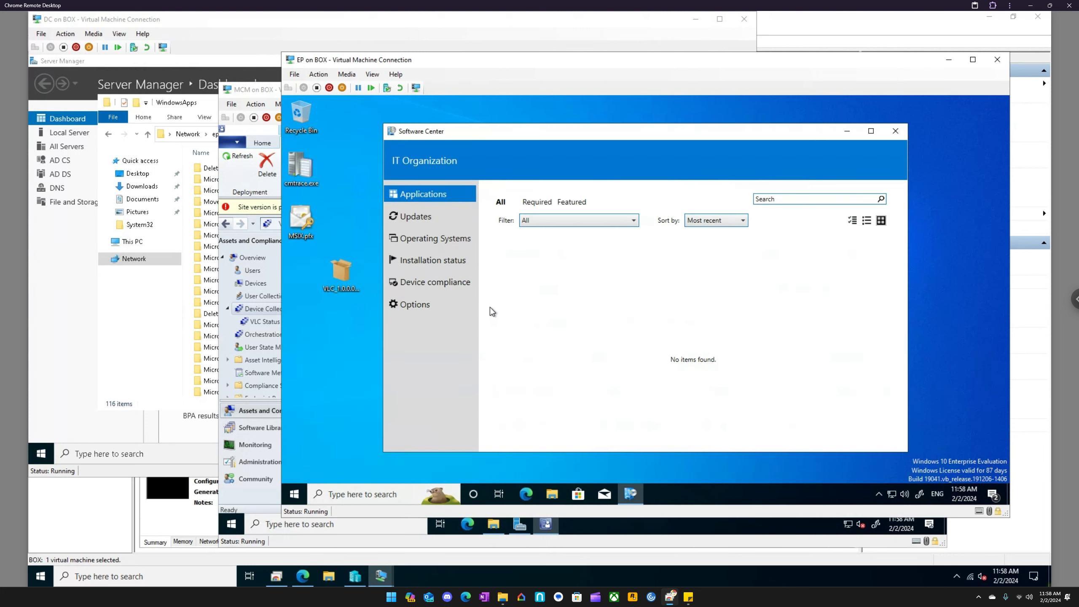
- Return to the console on MCM and check the All Desktop and Server Clients collection's custom client settings and VLC deployment
click(553, 524)
click(546, 524)
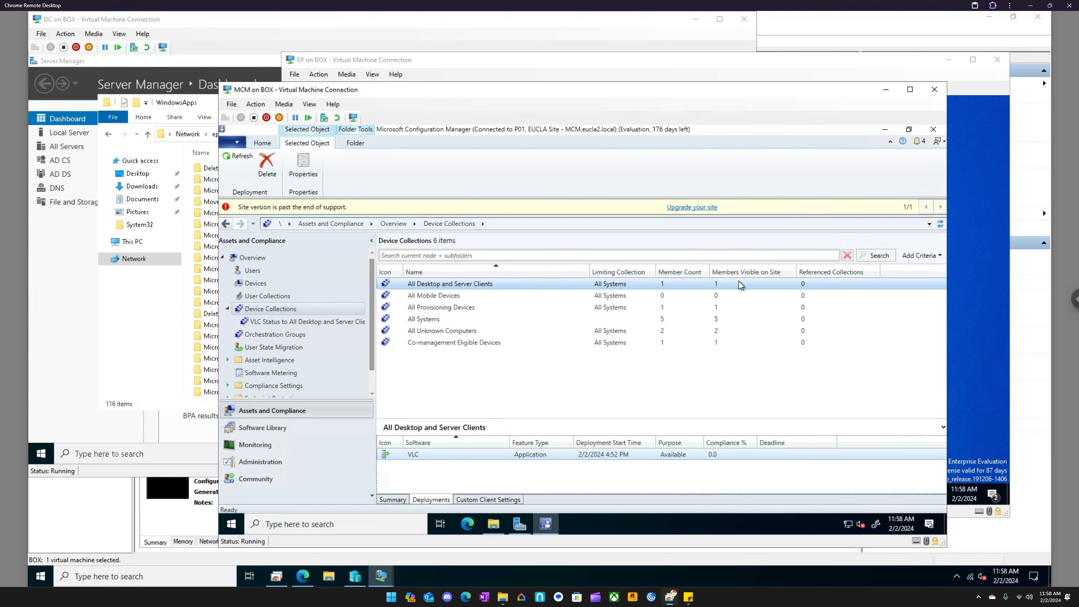
click(669, 454)
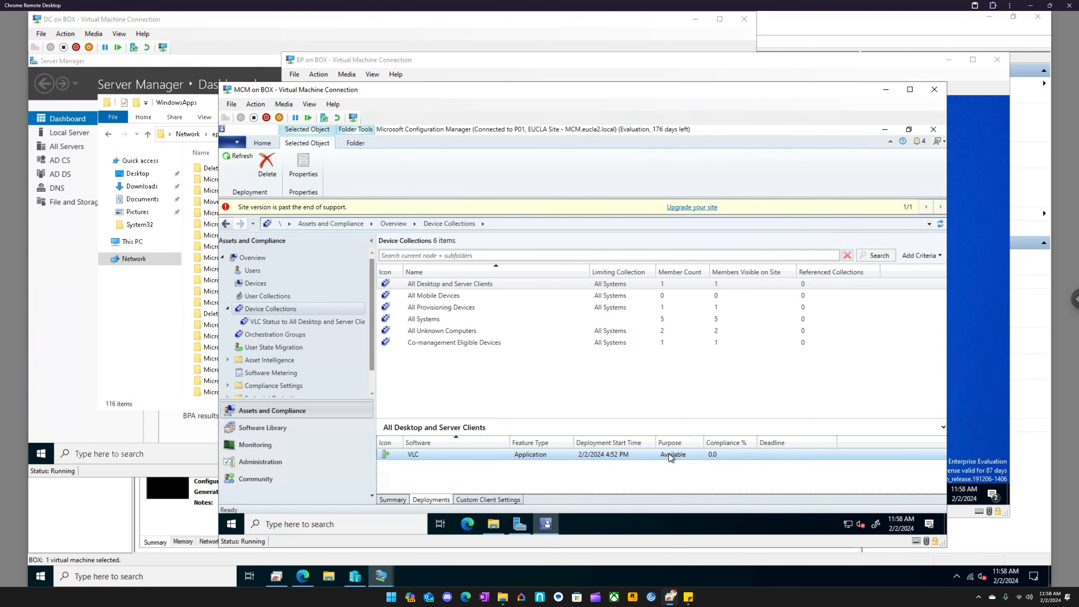
click(506, 500)
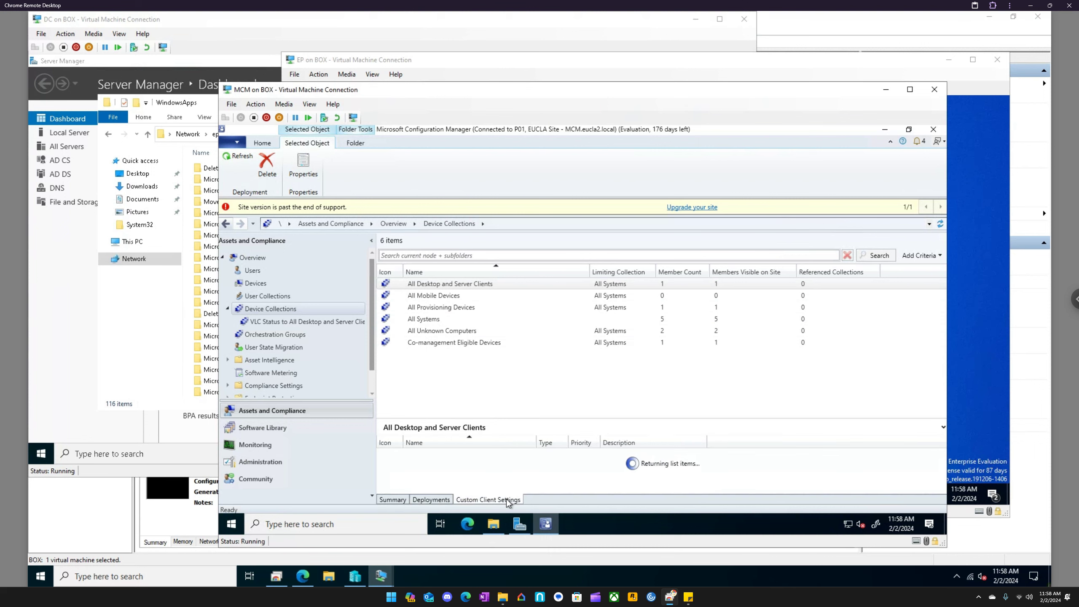
click(442, 500)
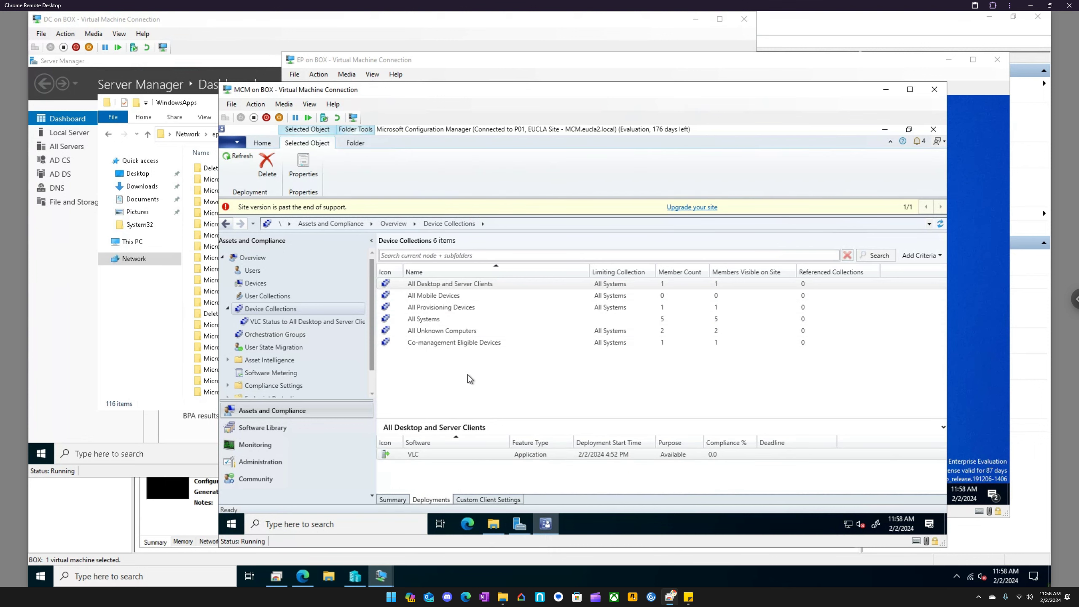